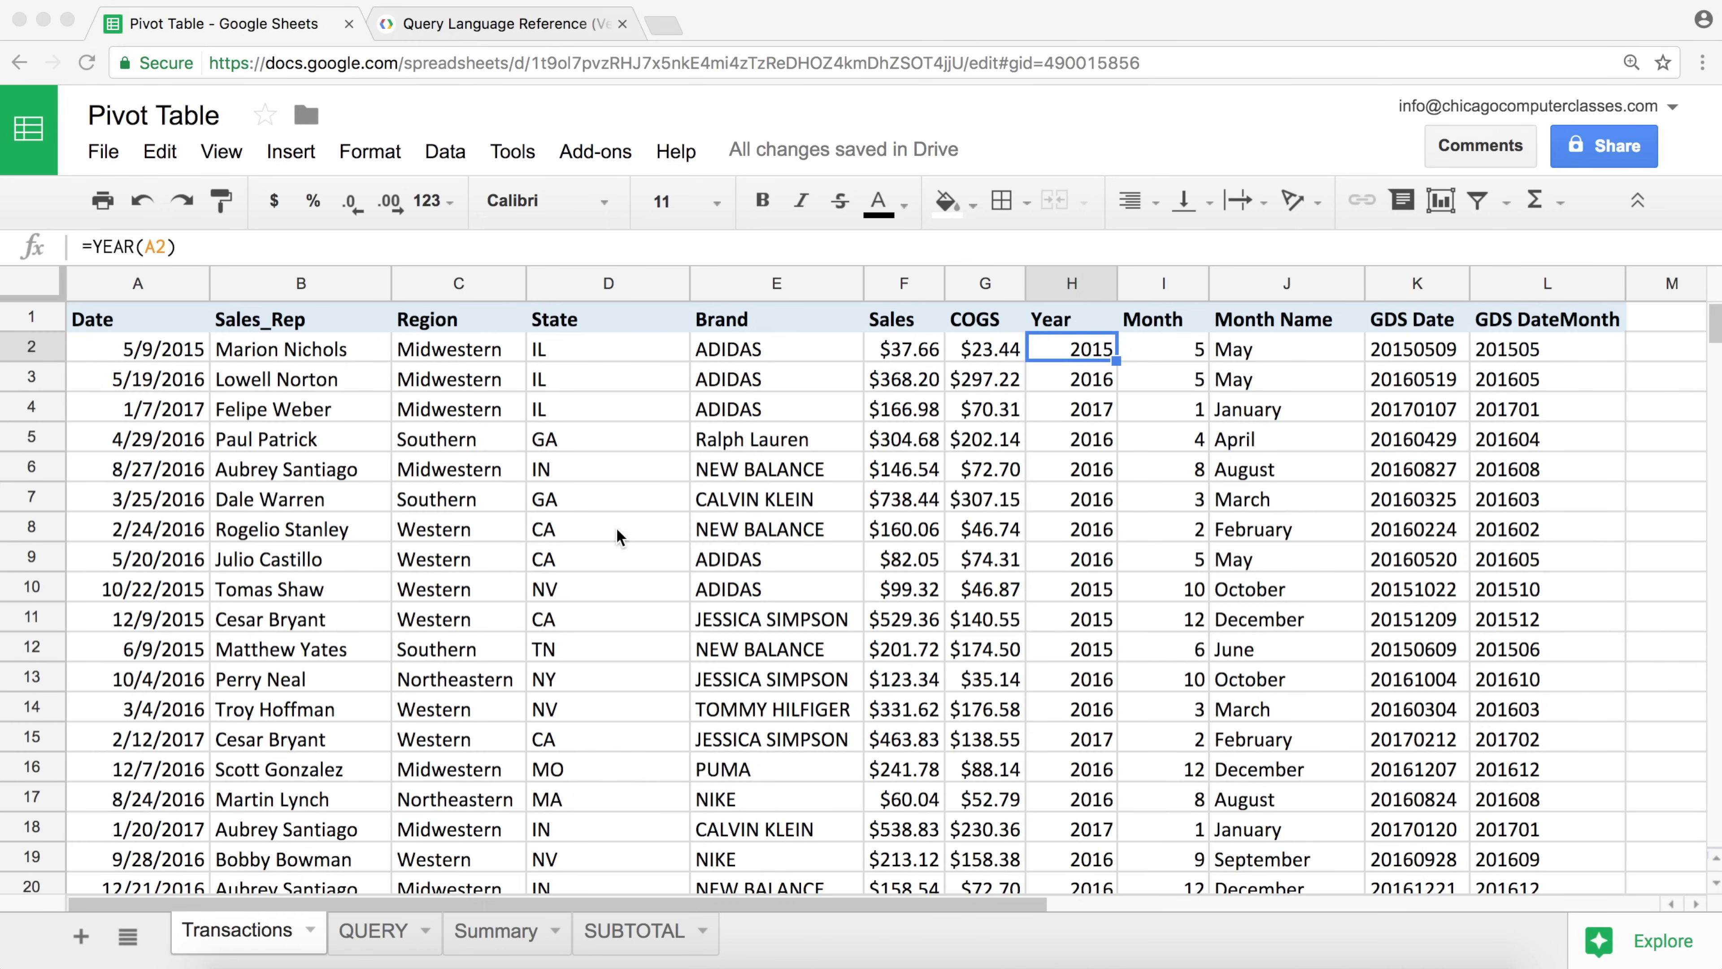
- Examine the columns and records of the Transactions data, such as Date, Region, Sales and Year, and check the QUERY sheet
left_click(927, 353)
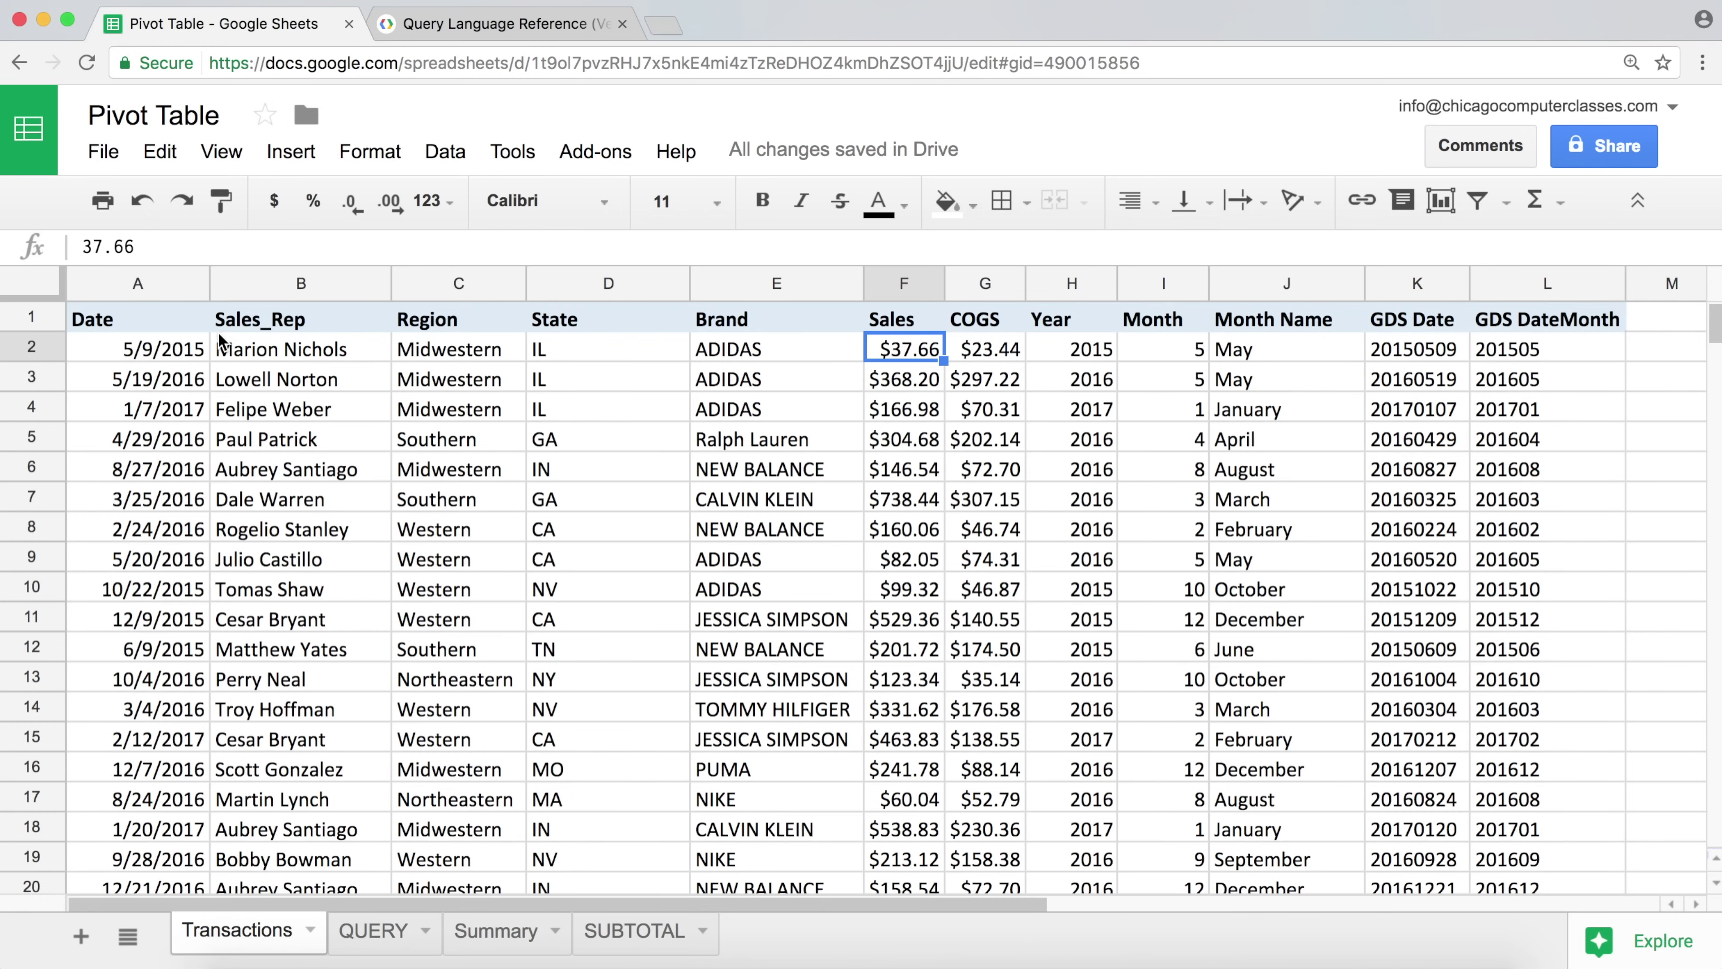
left_click(157, 324)
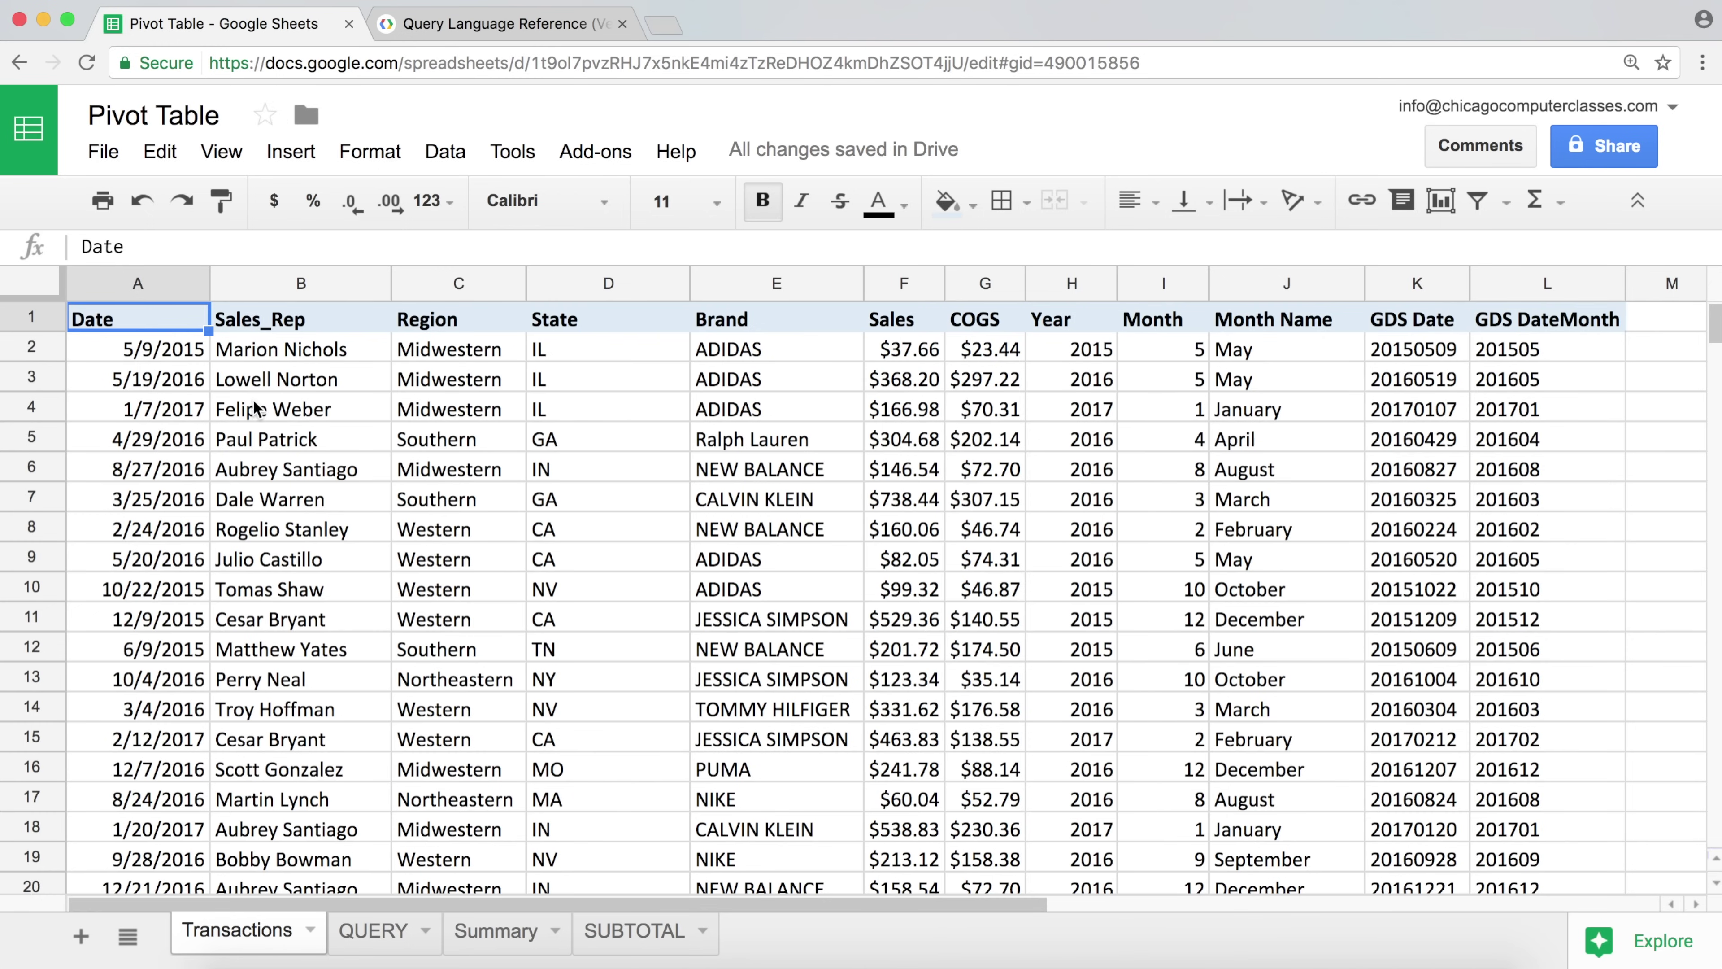
left_click(458, 529)
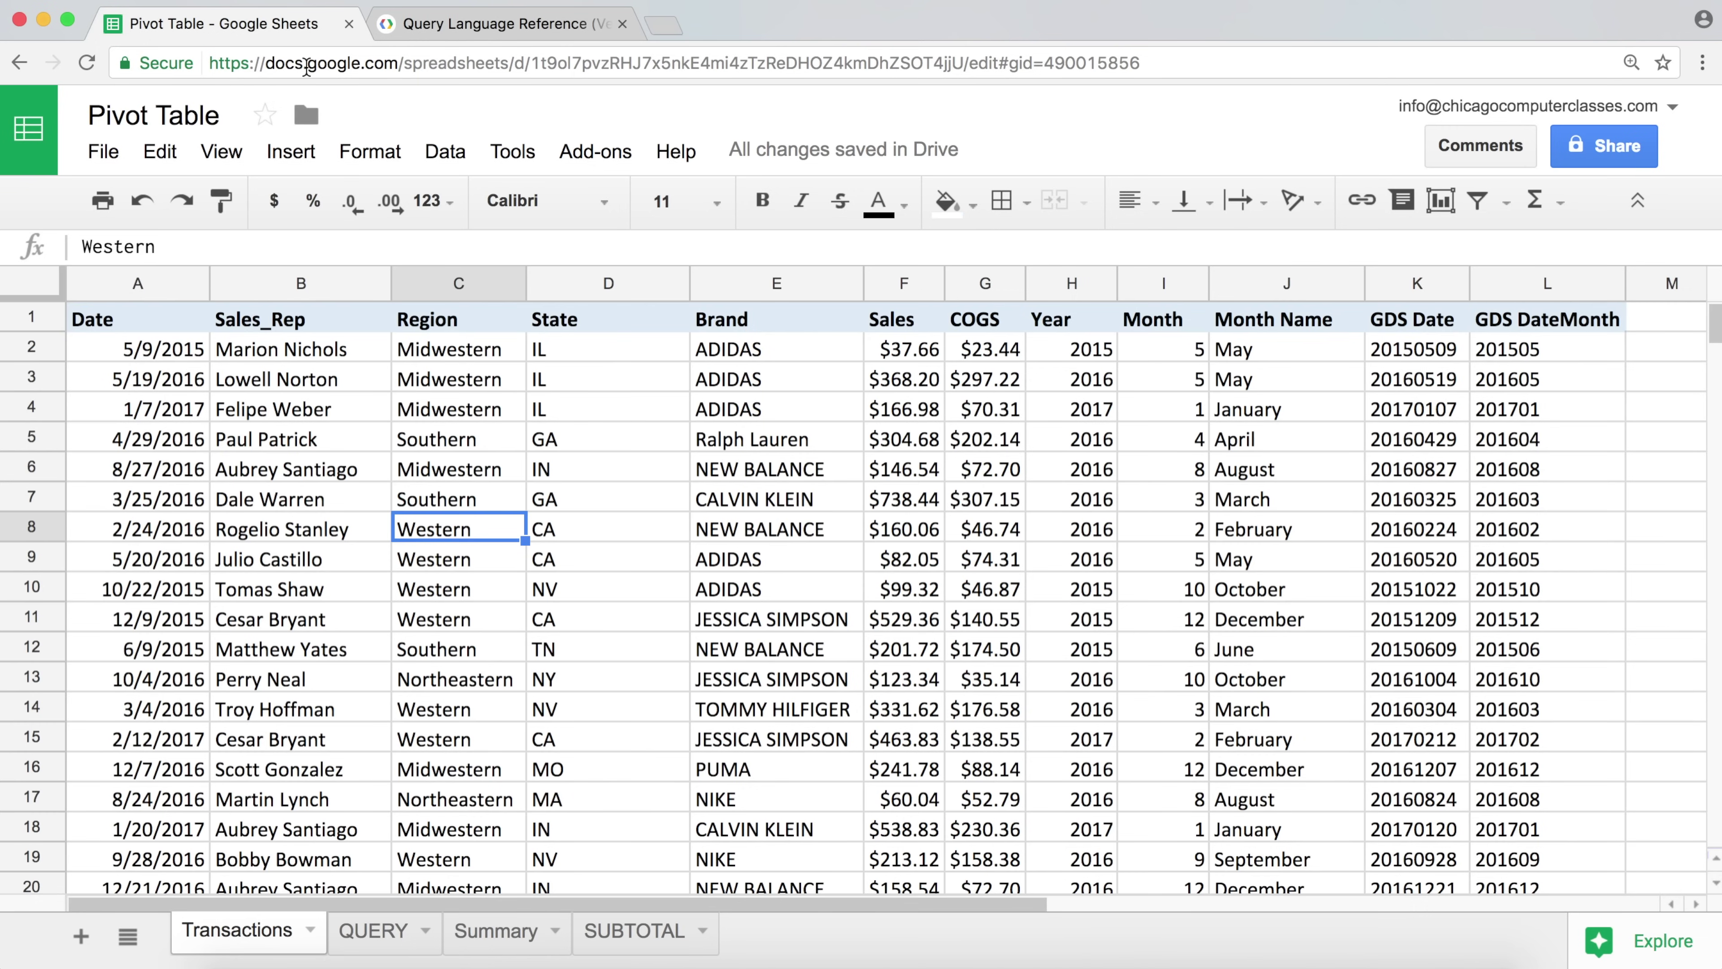
left_click(167, 320)
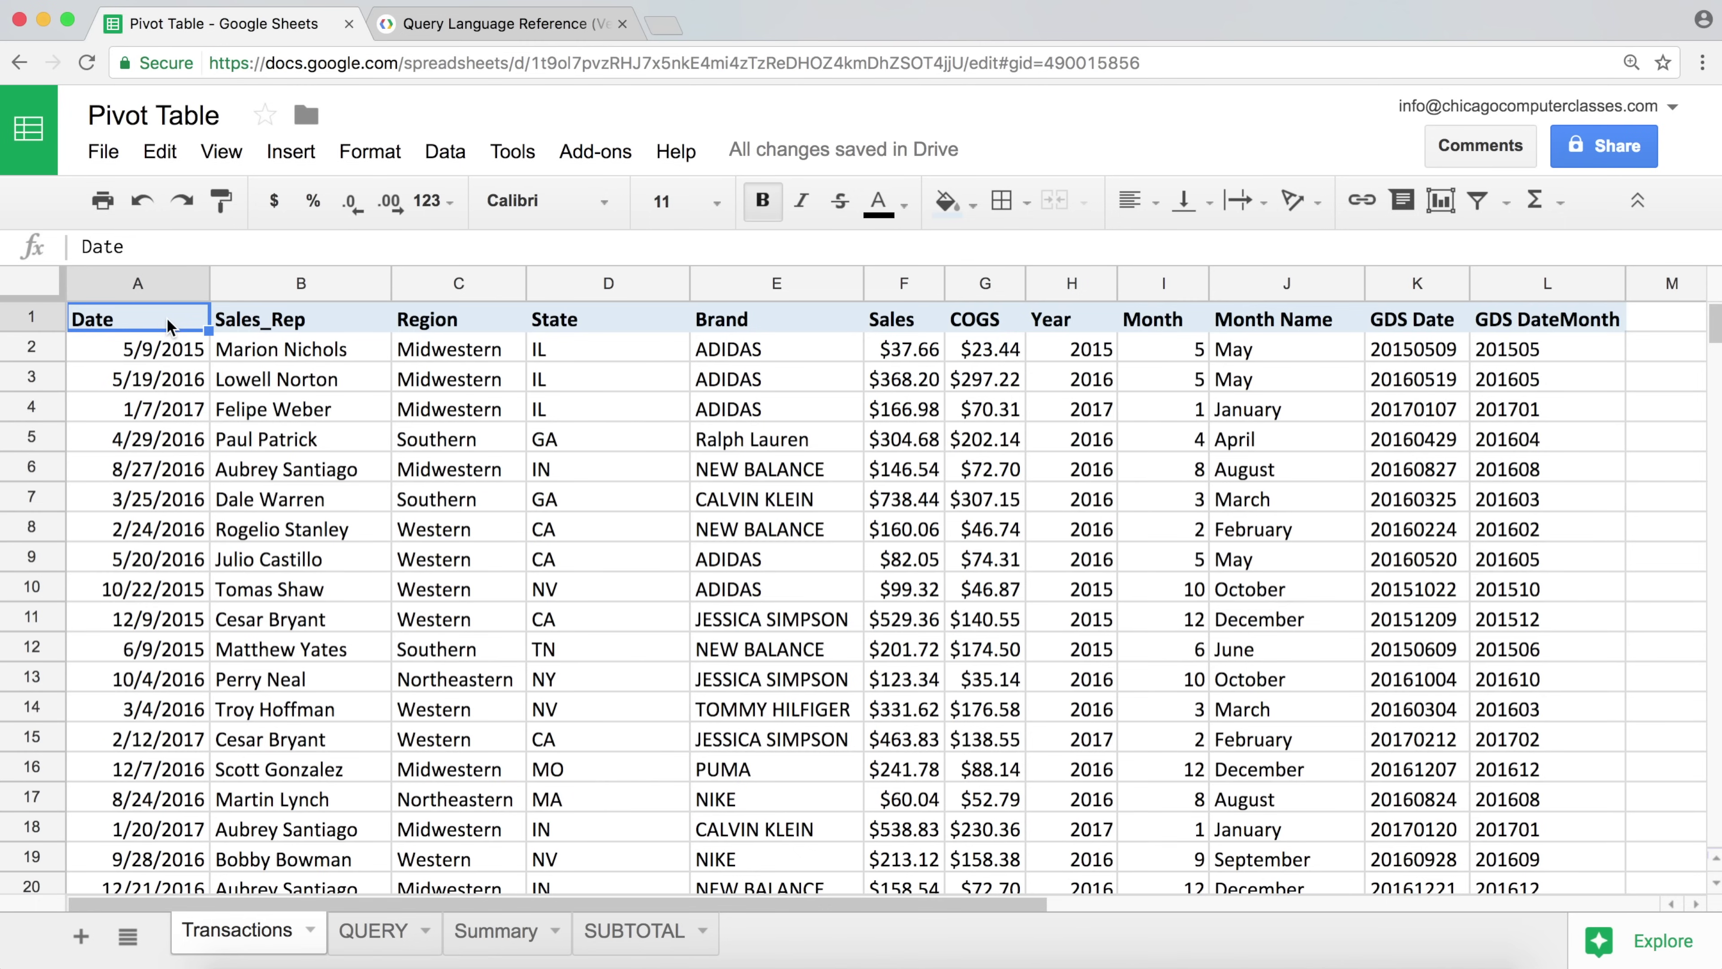
left_click(168, 417)
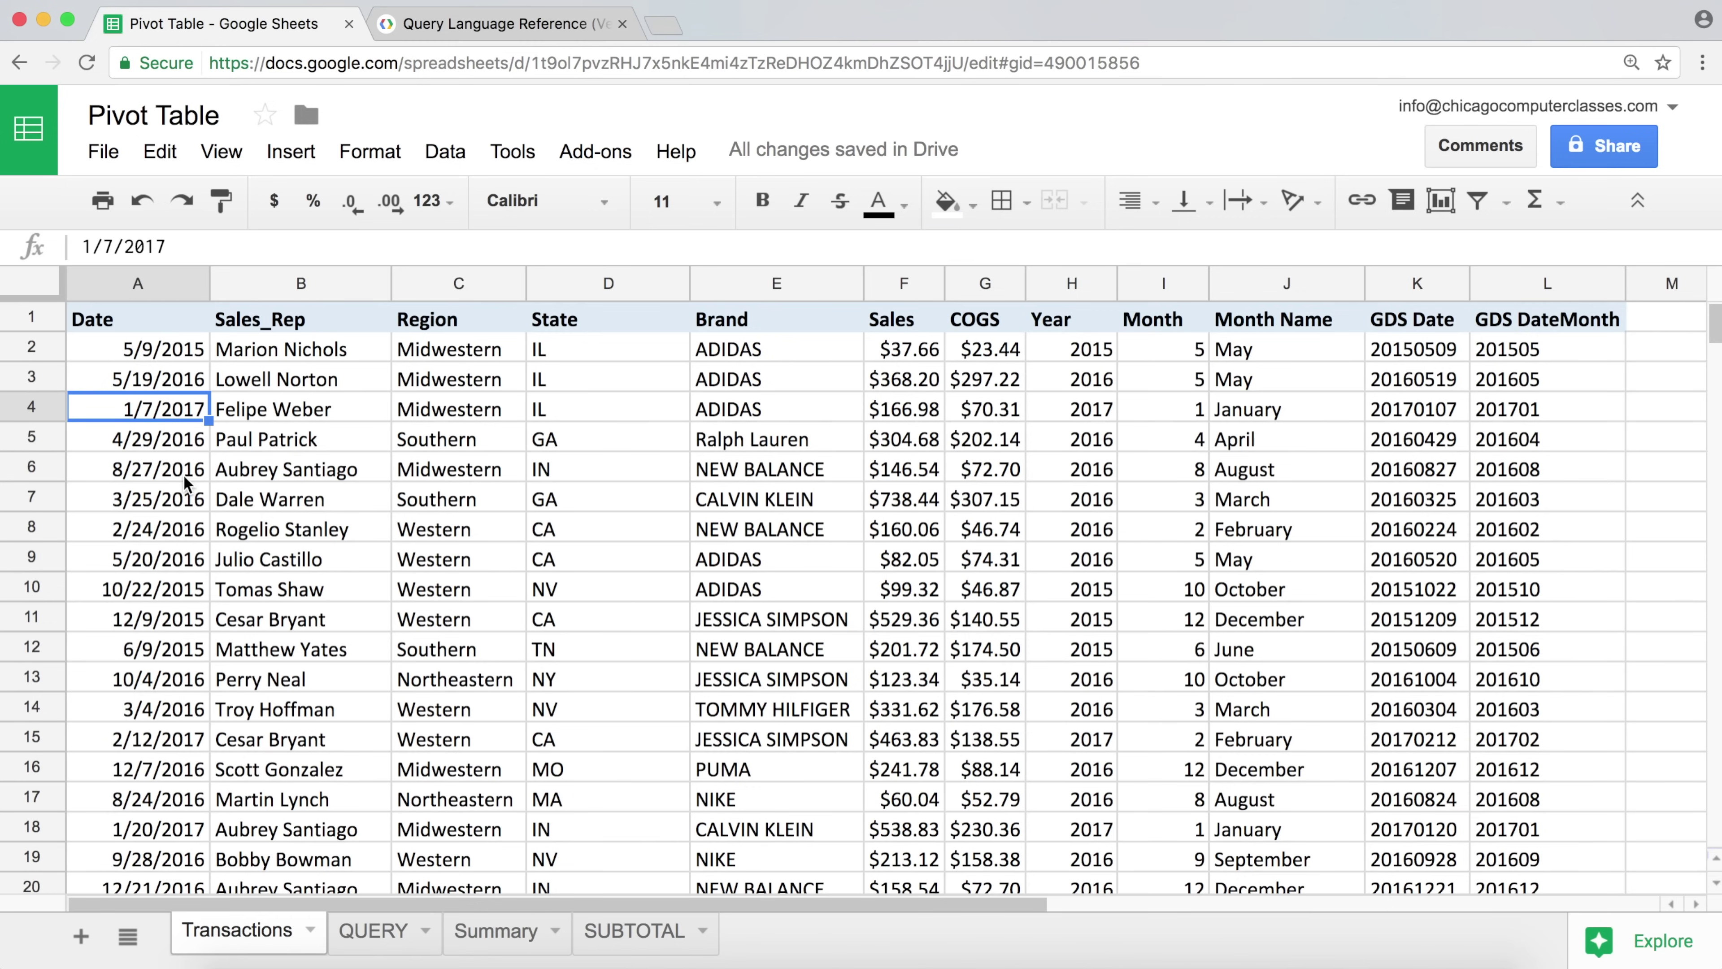
left_click(171, 325)
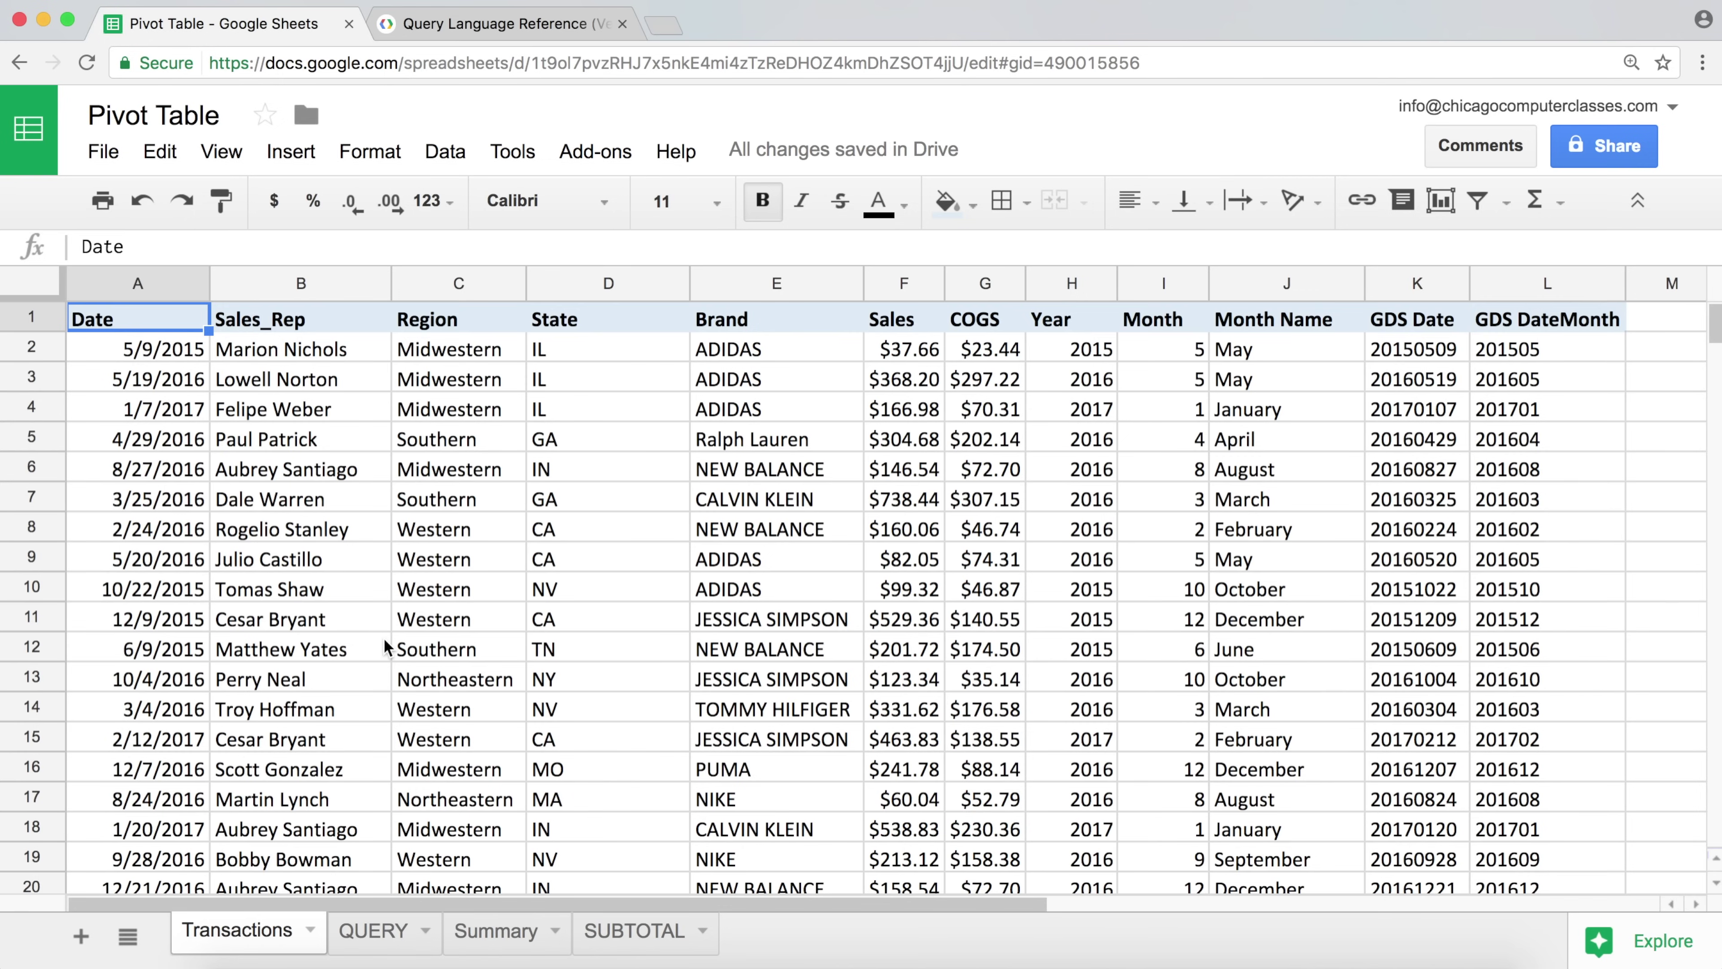
left_click(342, 565)
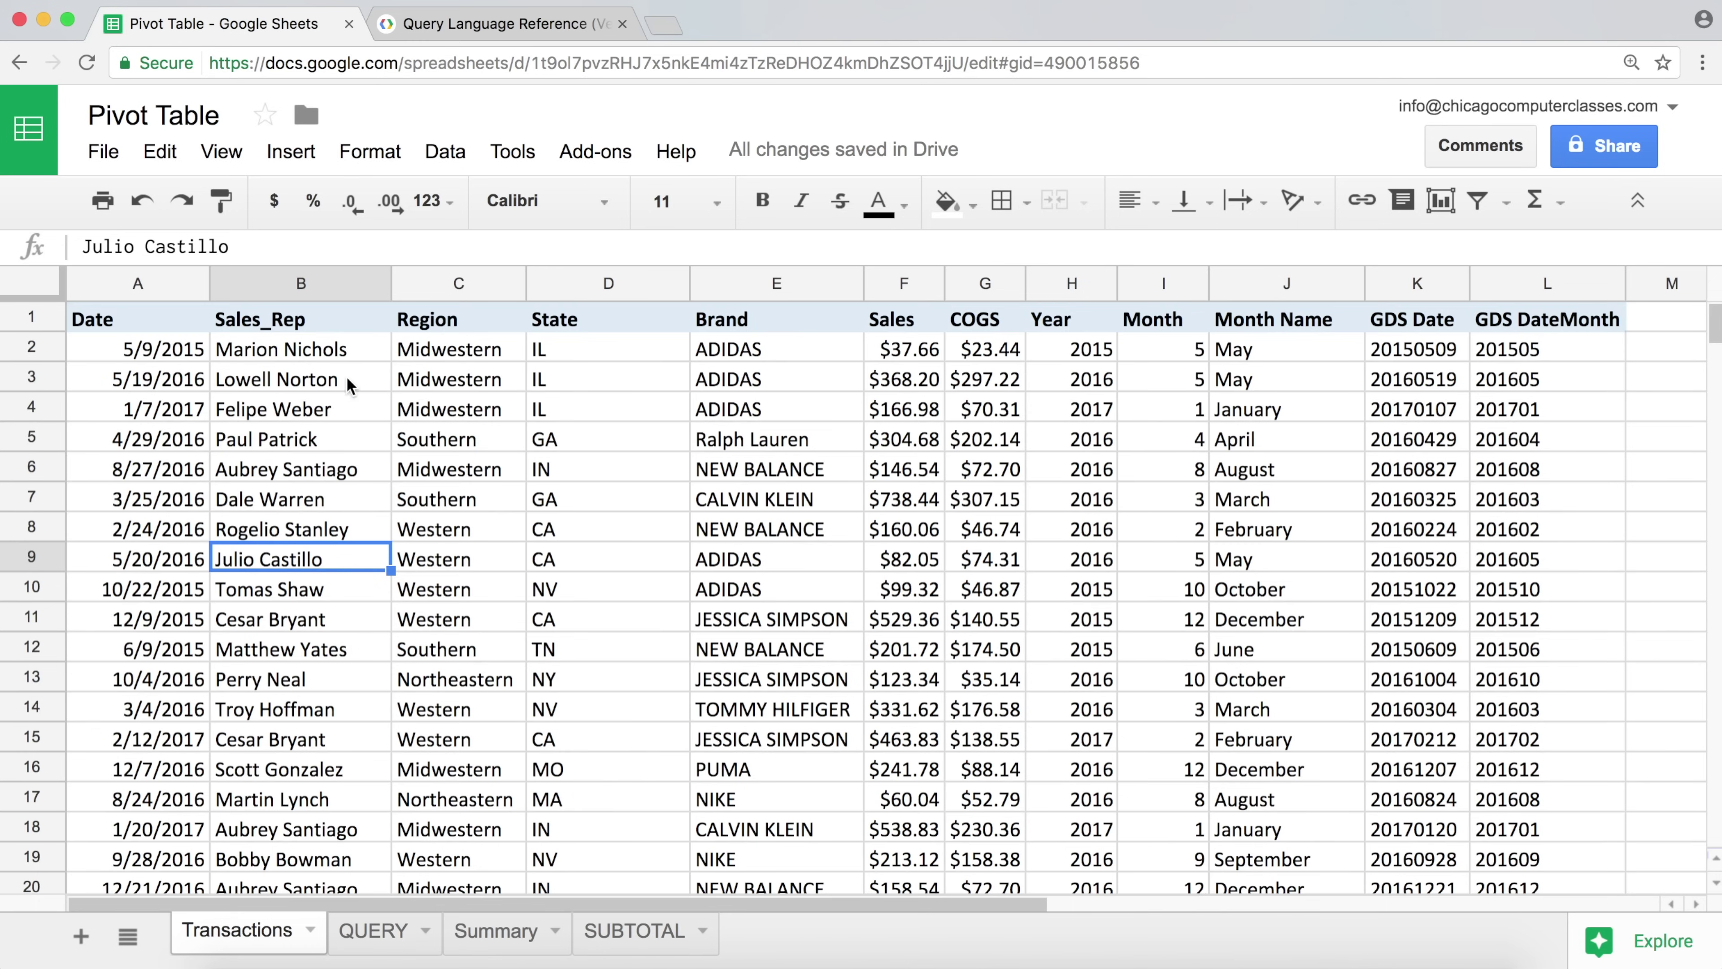
left_click_drag(98, 328, 1043, 566)
left_click(1042, 567)
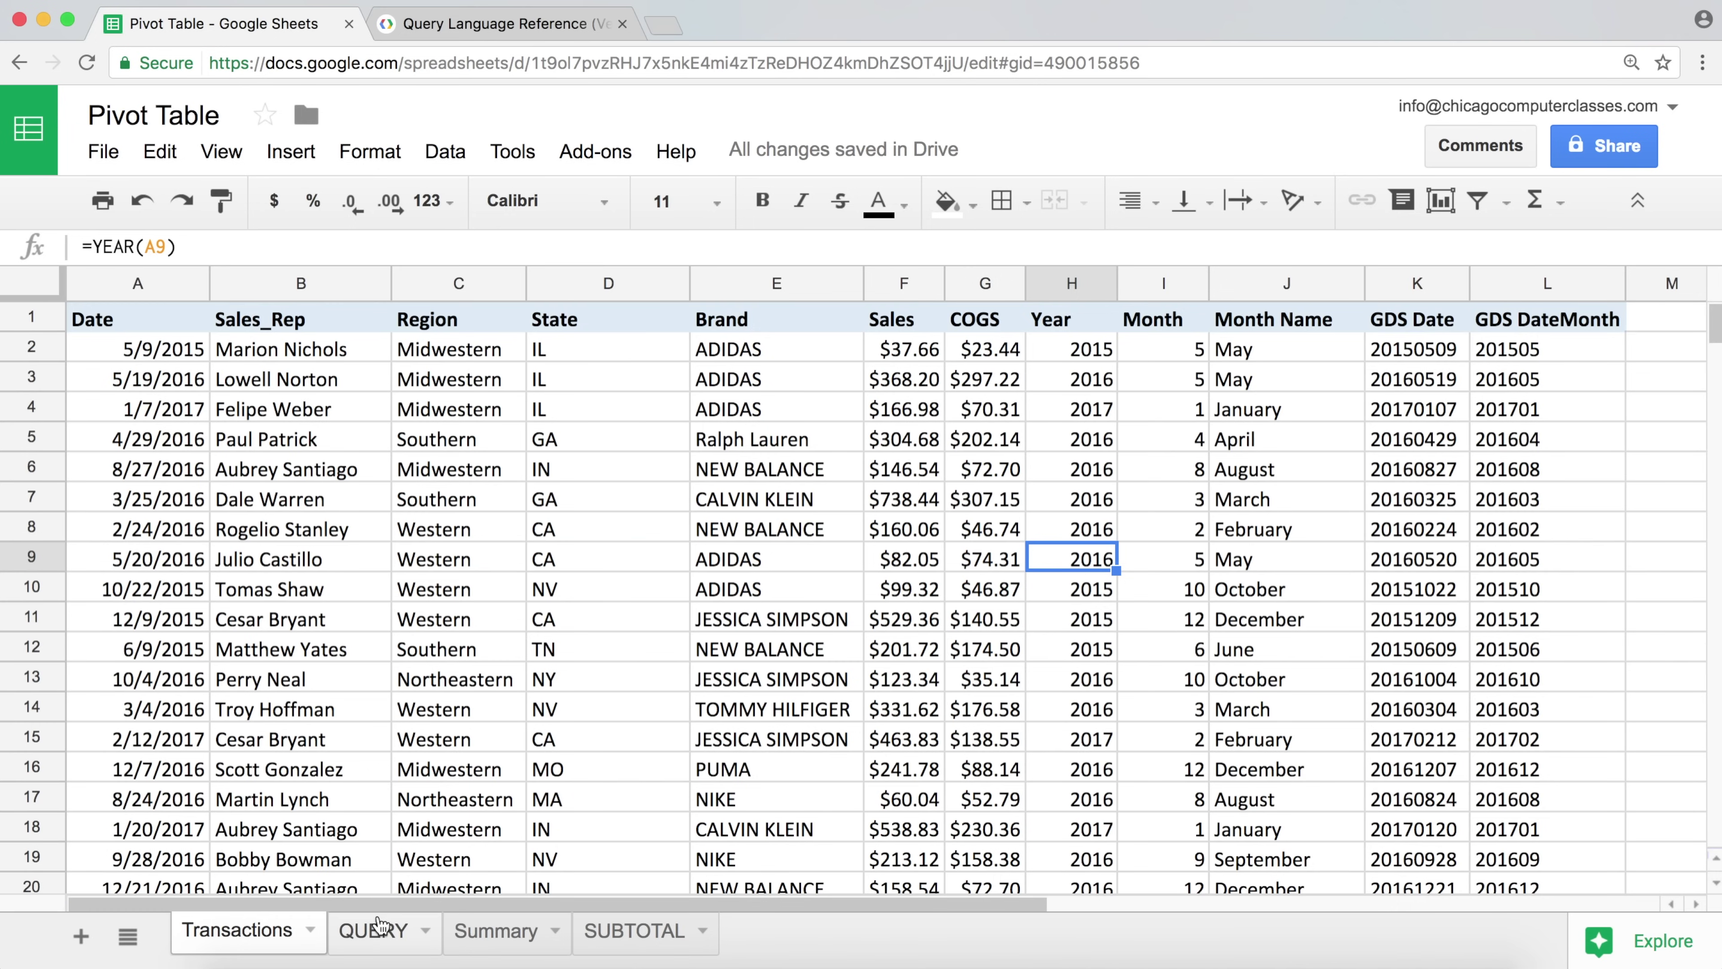
left_click(377, 945)
left_click(245, 933)
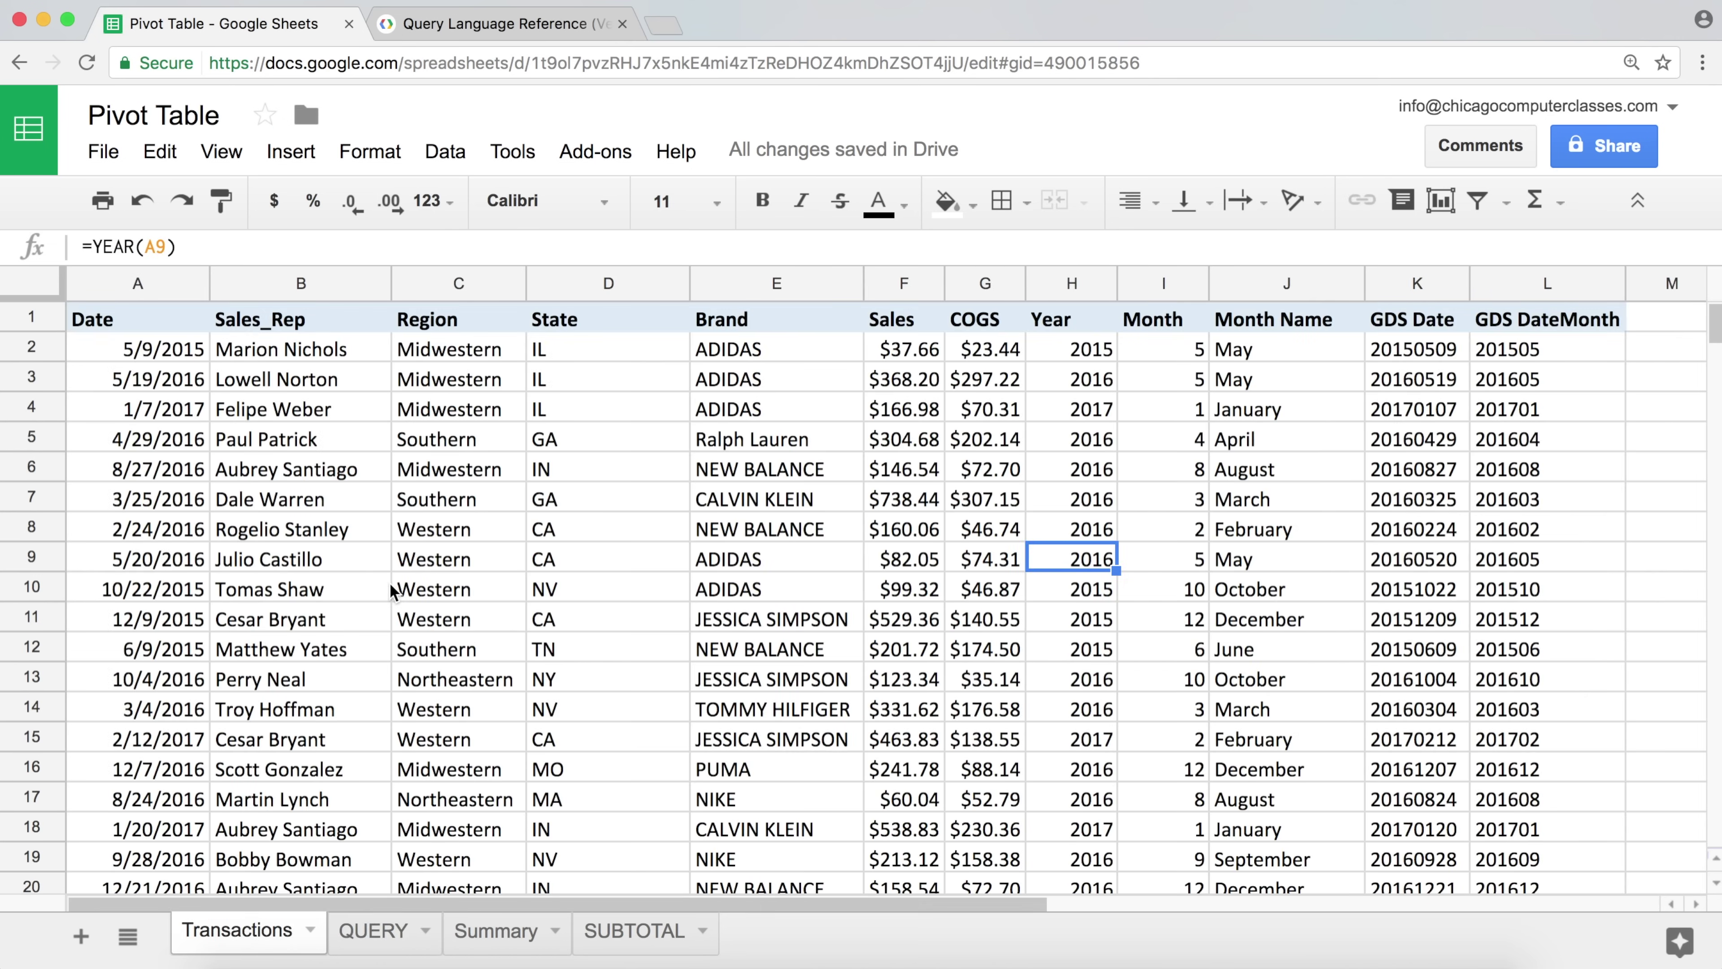
- Start a QUERY formula in cell A1 of the QUERY sheet with the absolute data range Transactions!$A$1:$L$20001
left_click(375, 933)
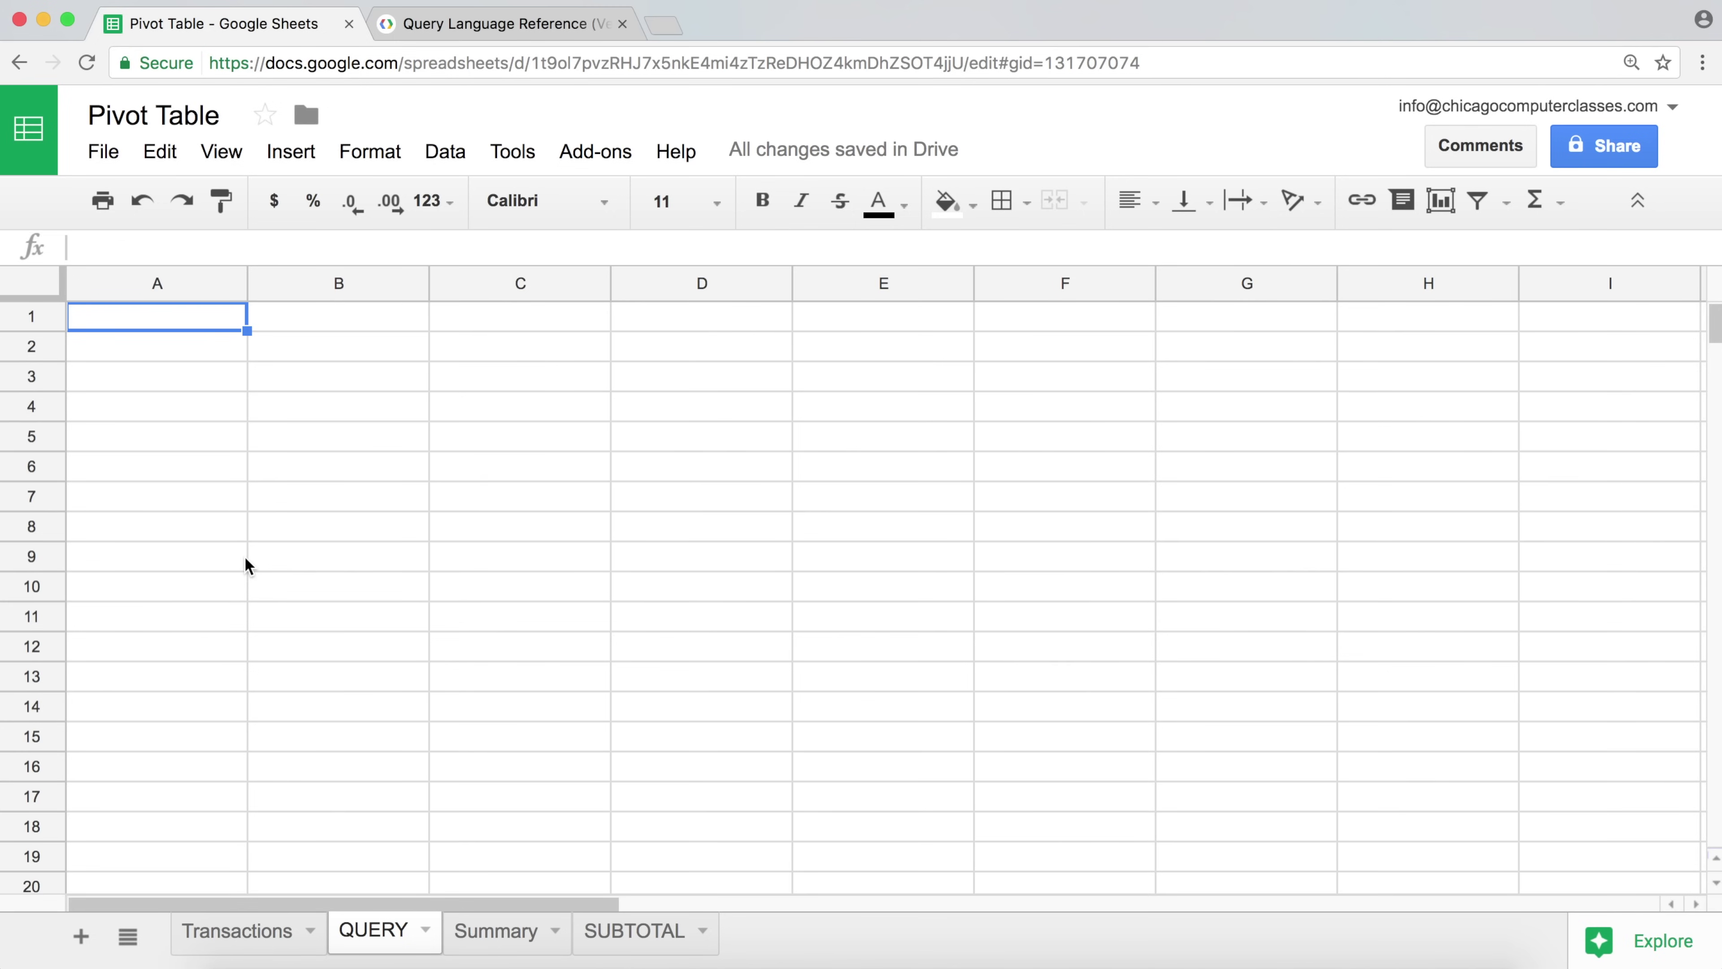
type("=")
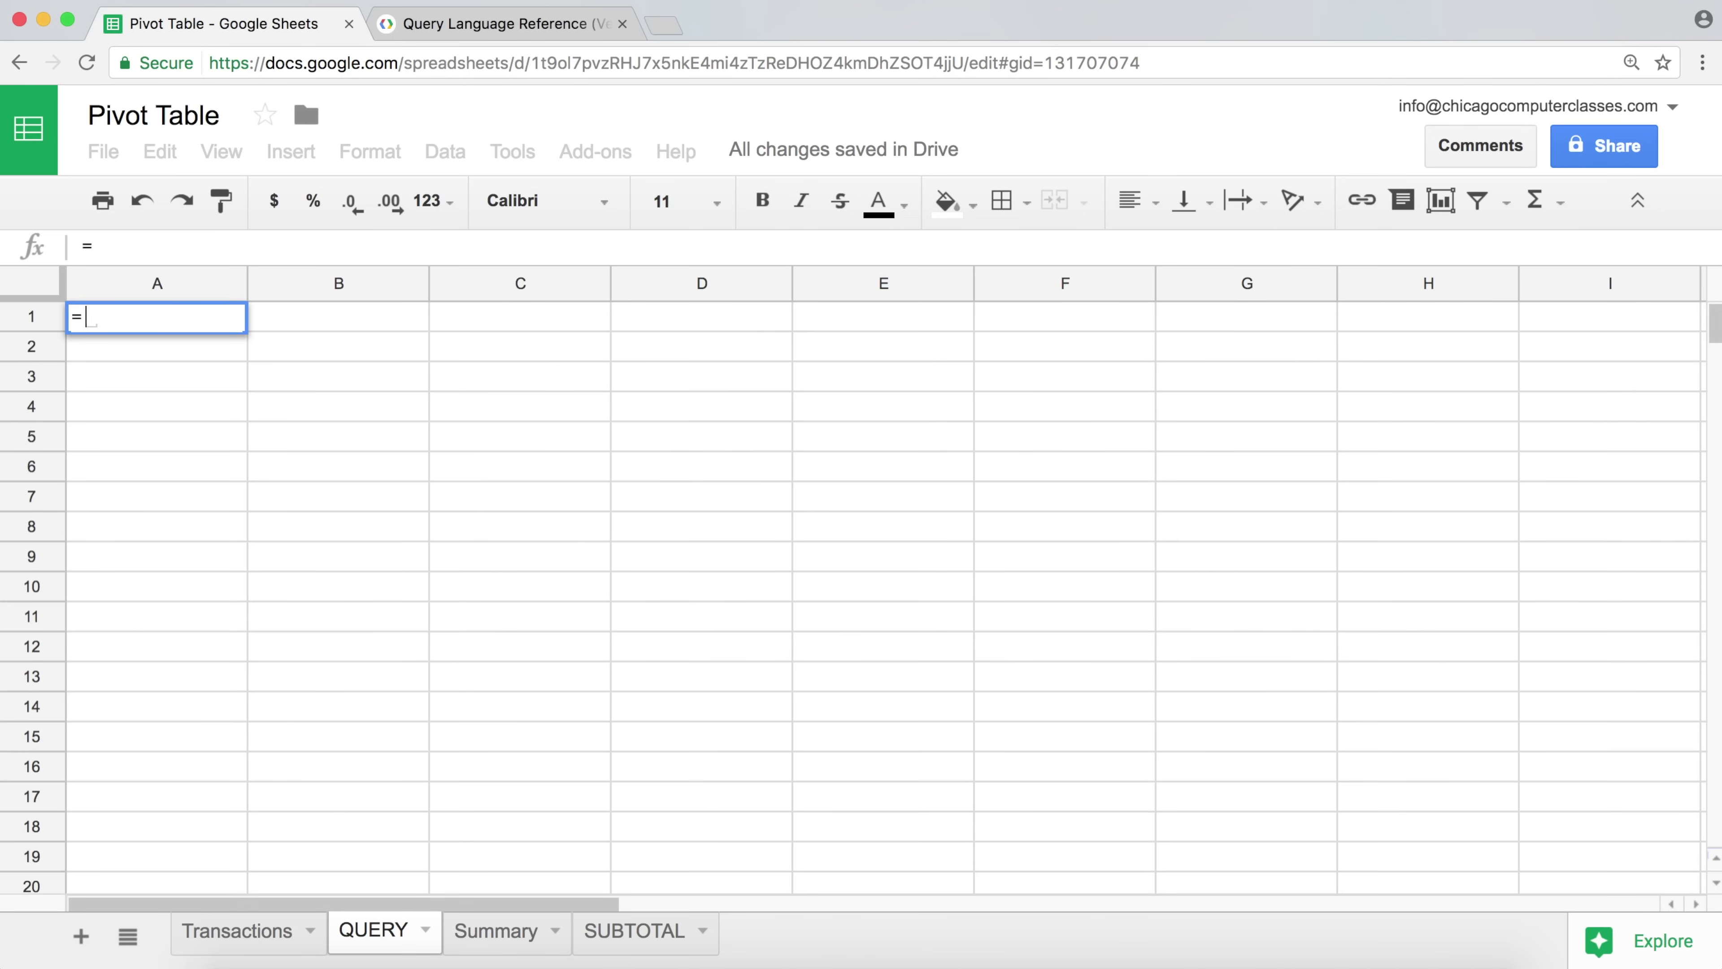
type("Que")
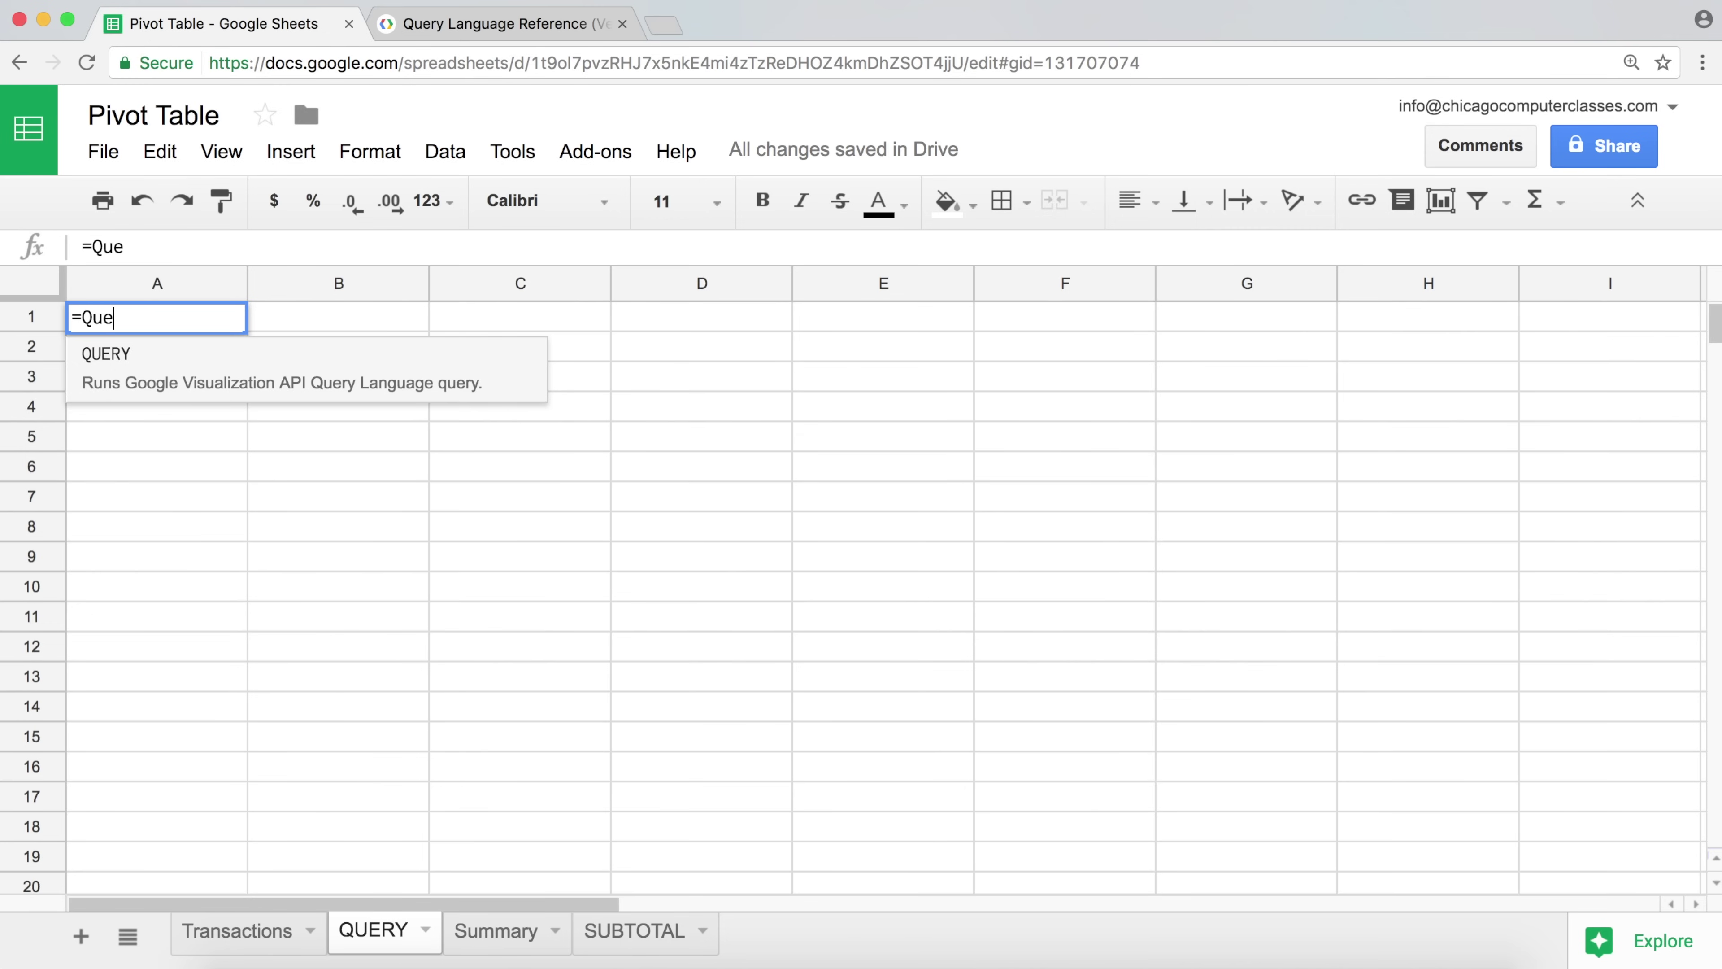
key("Tab")
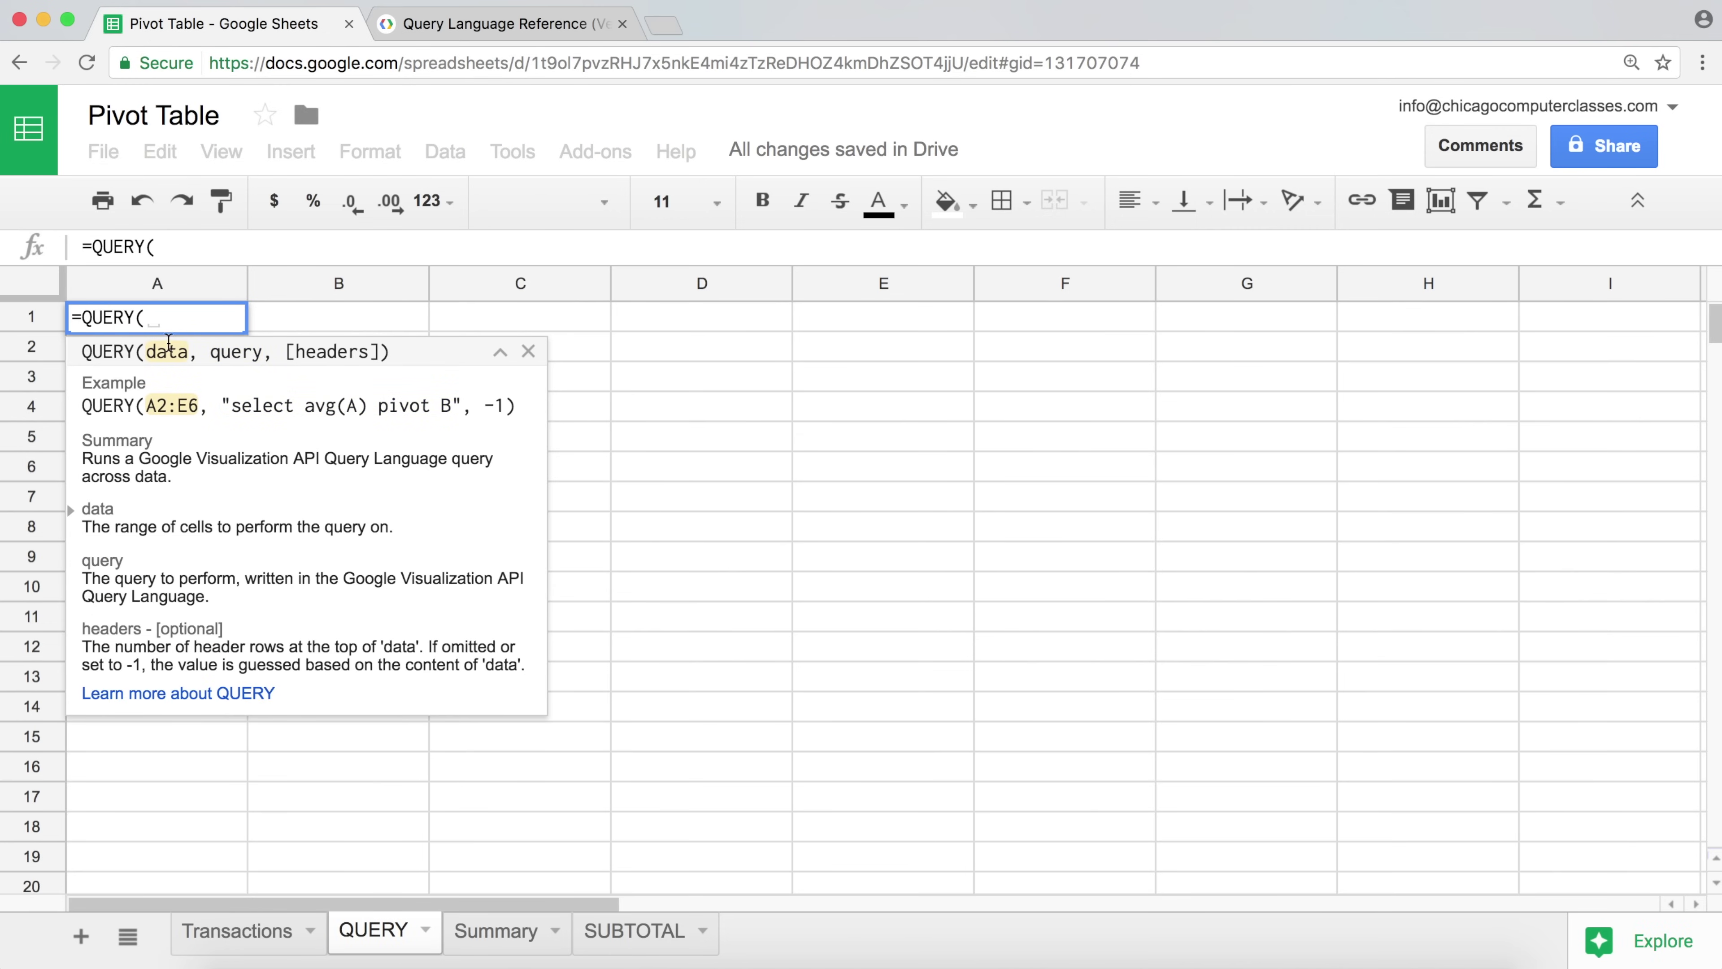
left_click(247, 934)
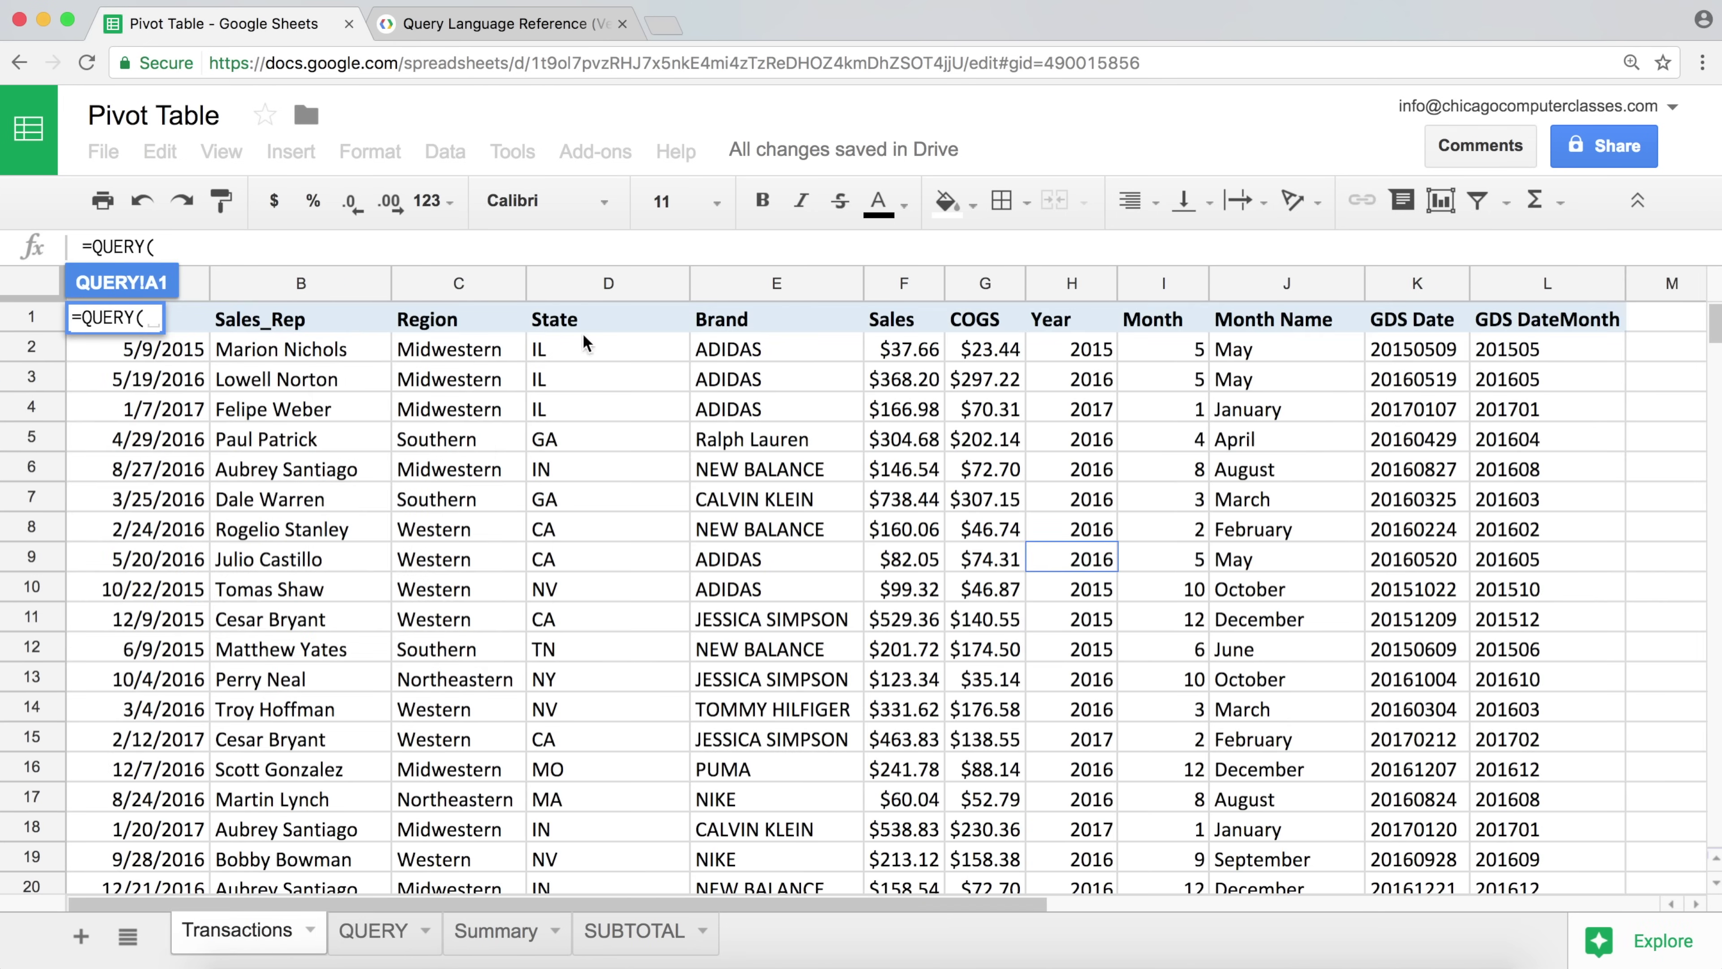
left_click(1548, 319)
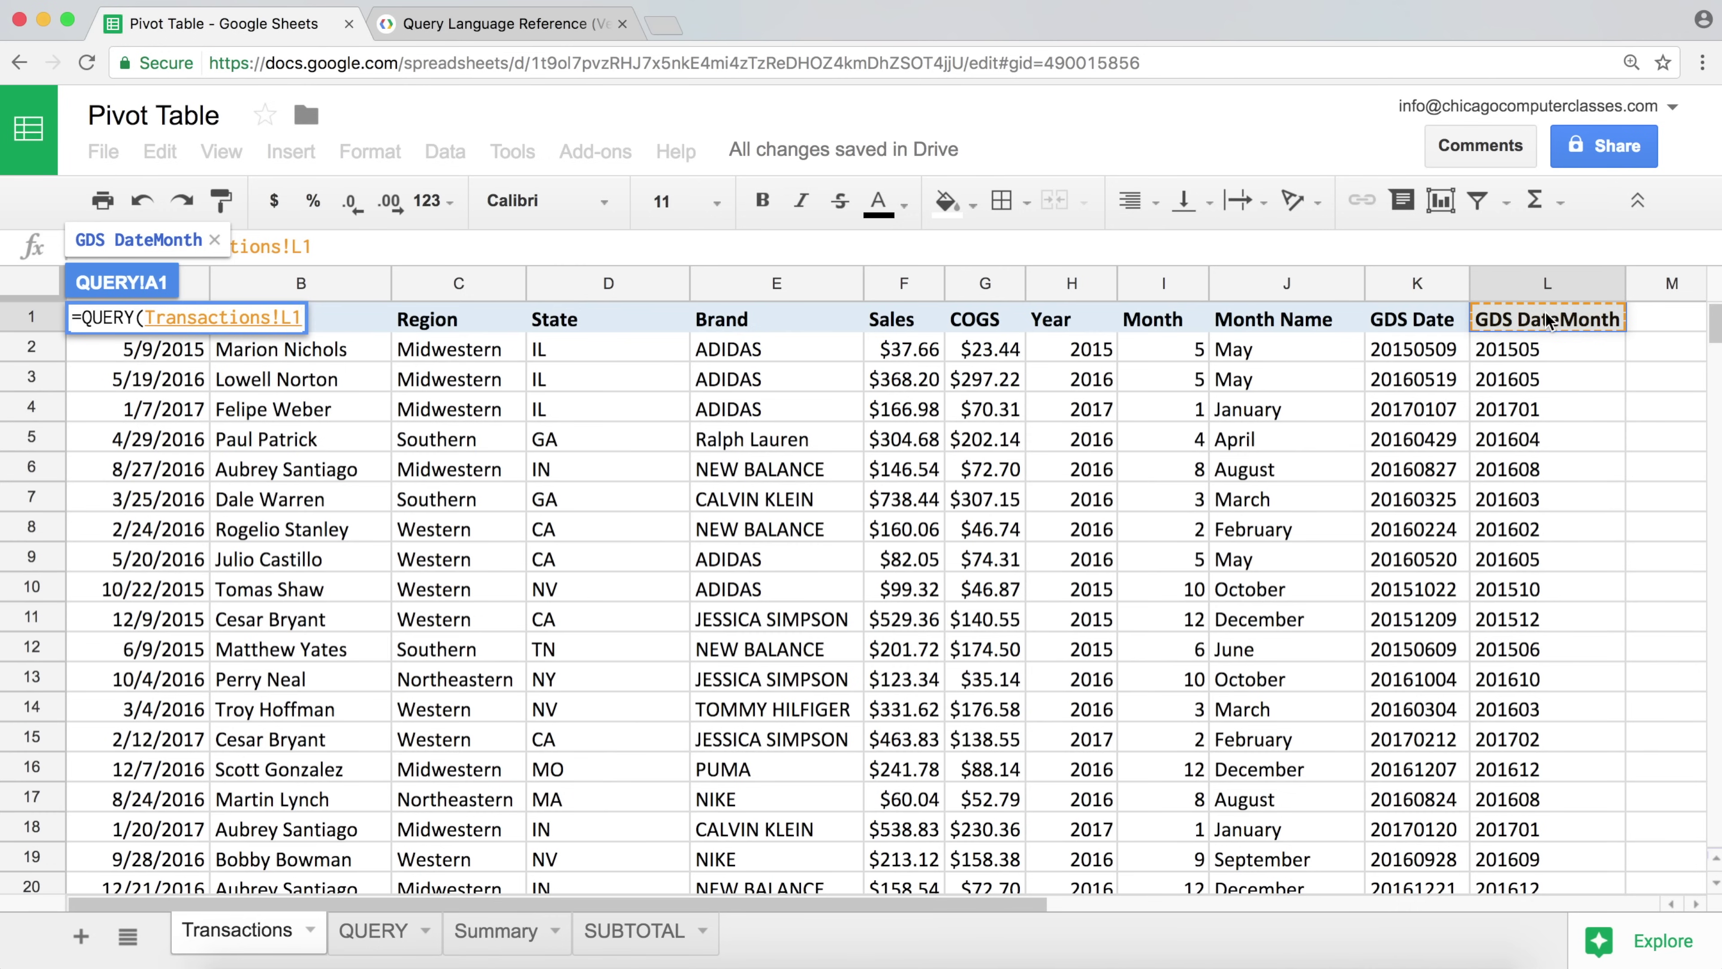
left_click_drag(1548, 319, 102, 319)
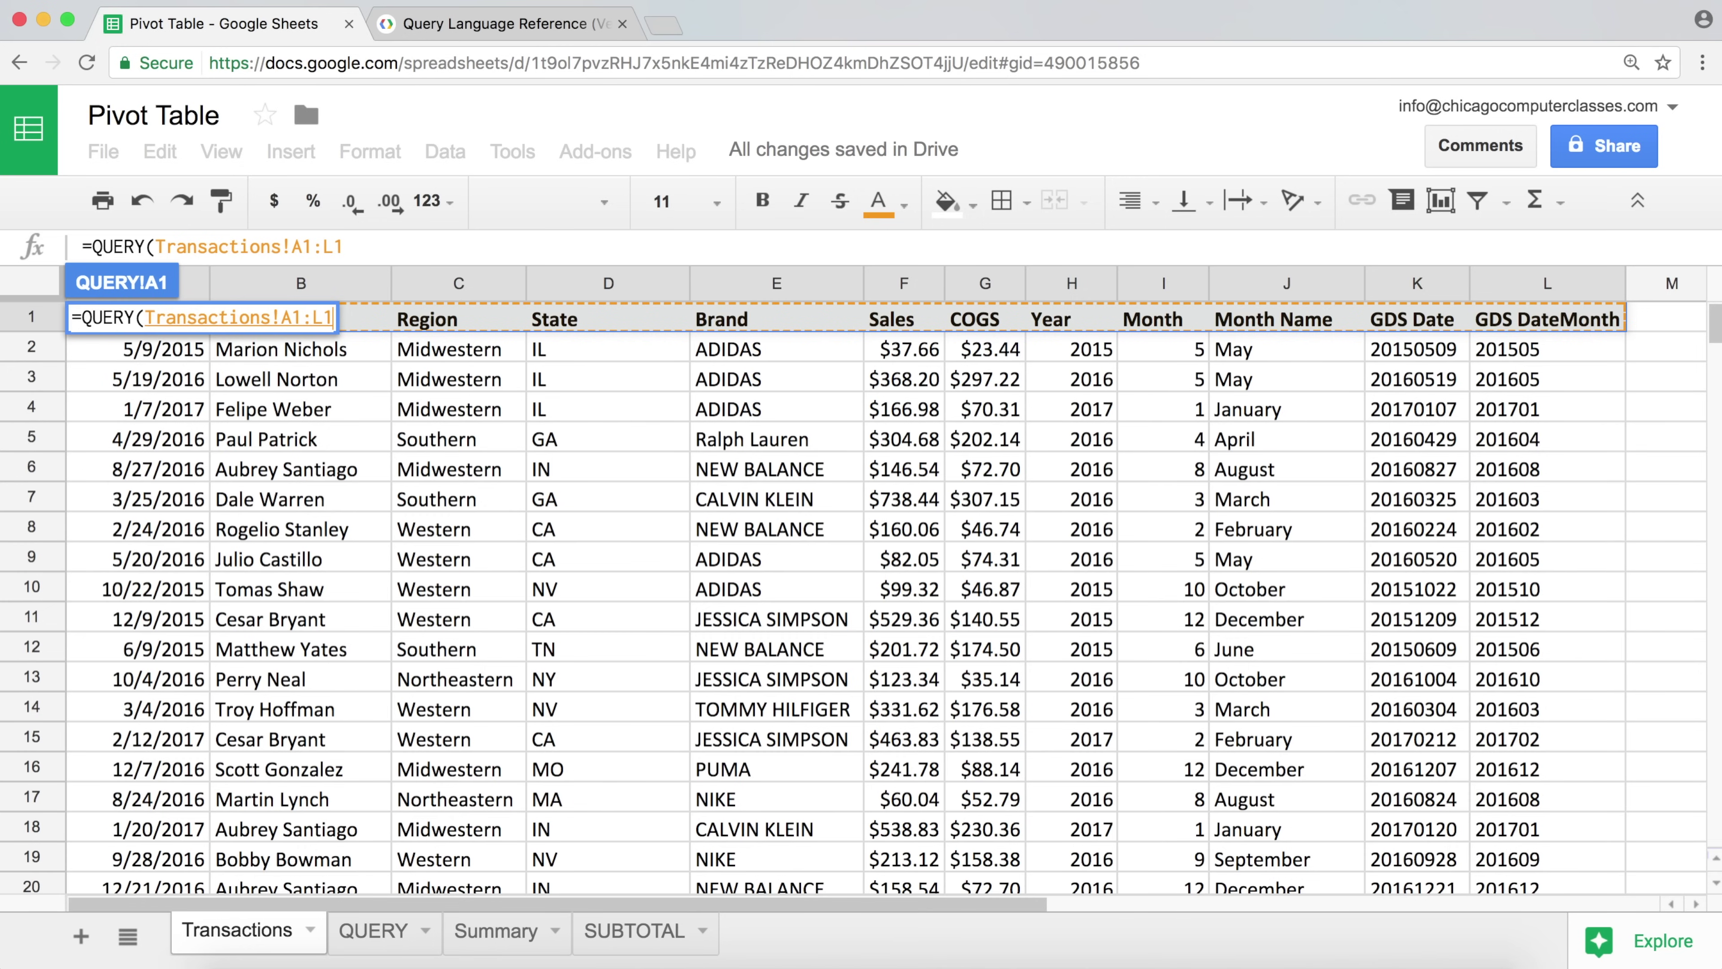
key("ctrl+shift+Down")
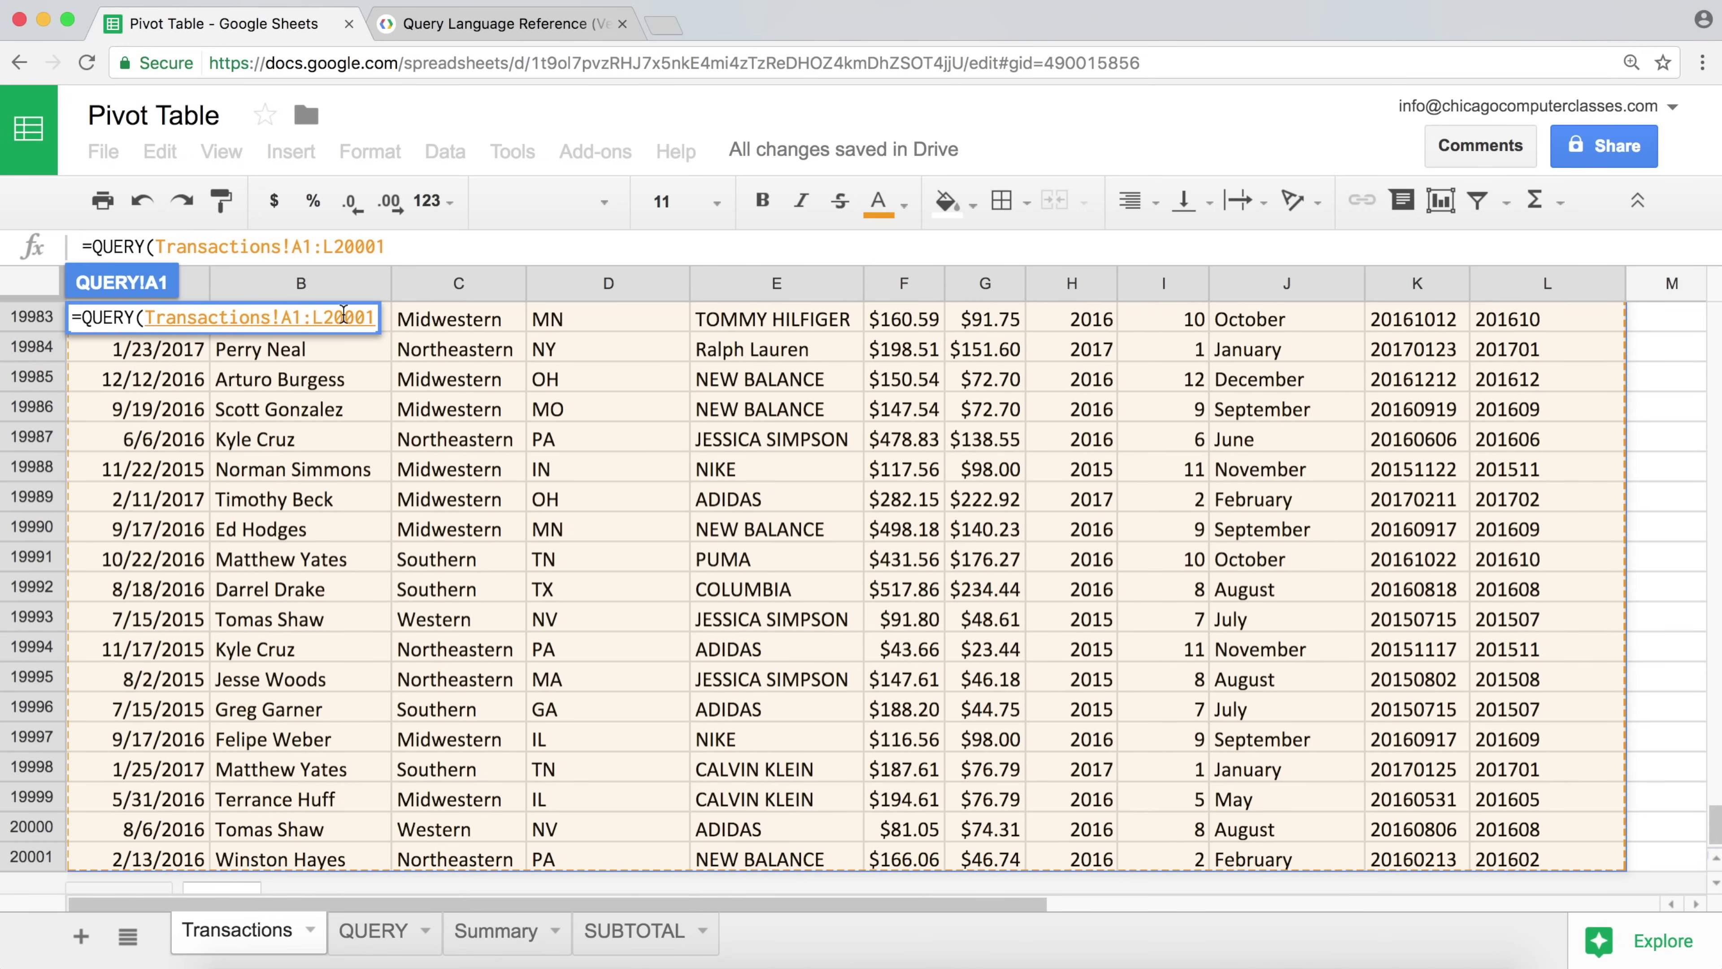
key("F4")
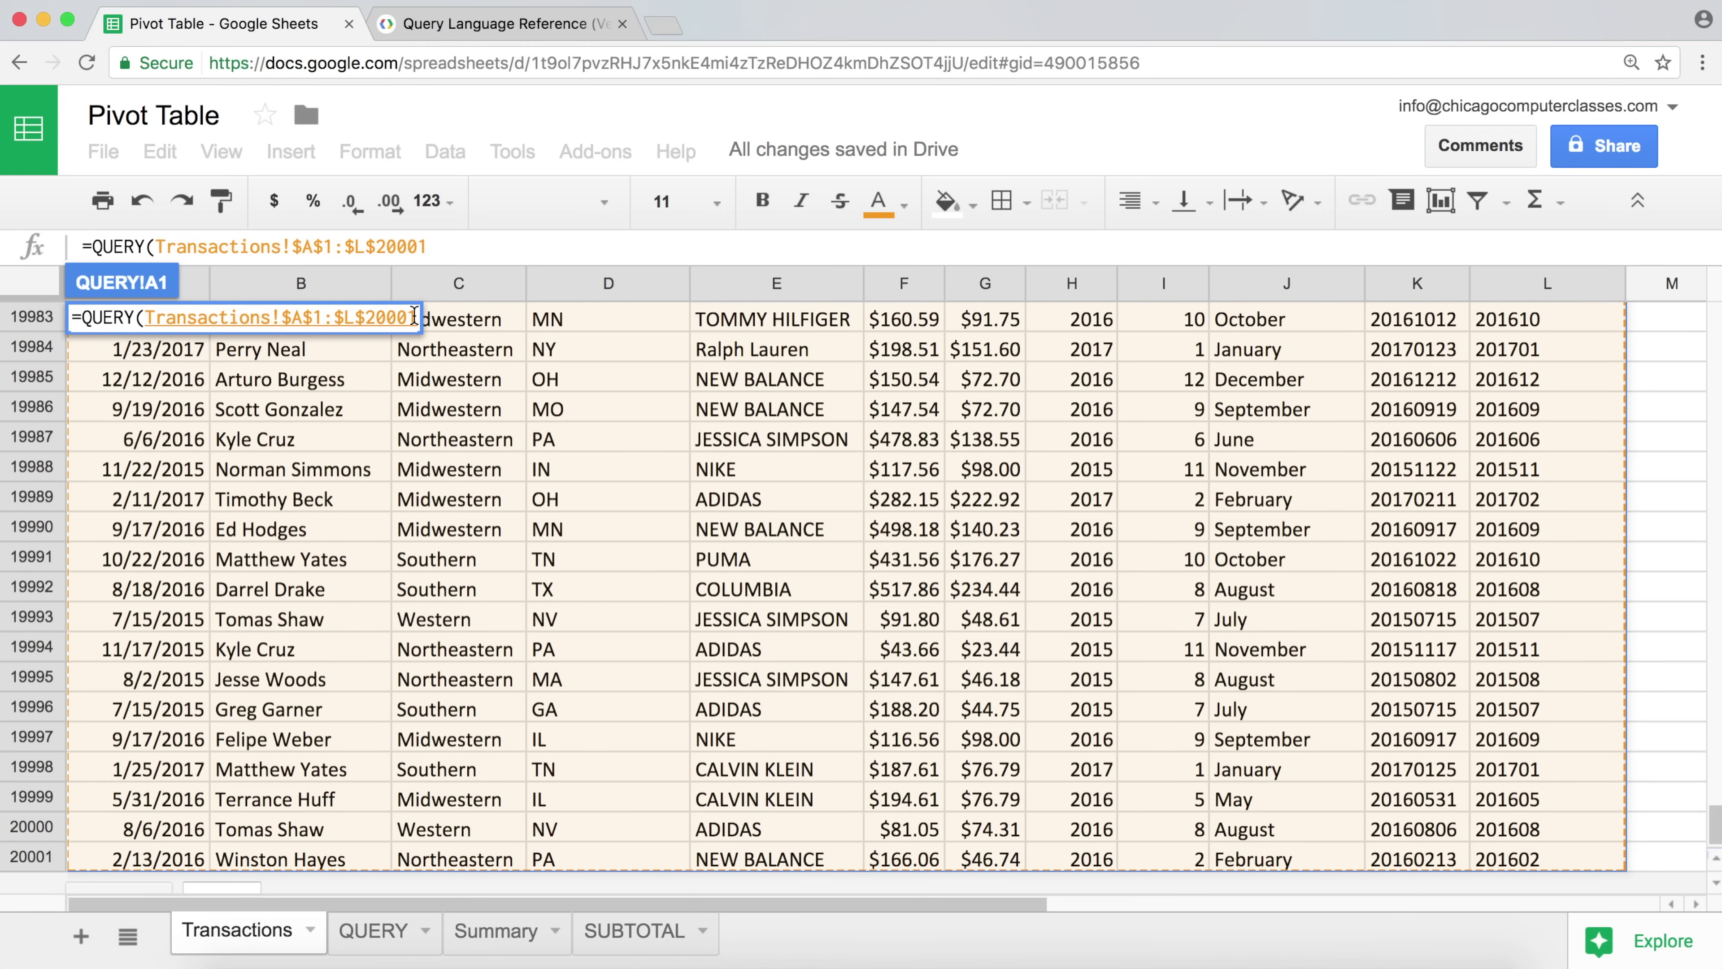
- Add an empty quoted query string and 1 header row as the remaining QUERY arguments, and close the parenthesis
type(",")
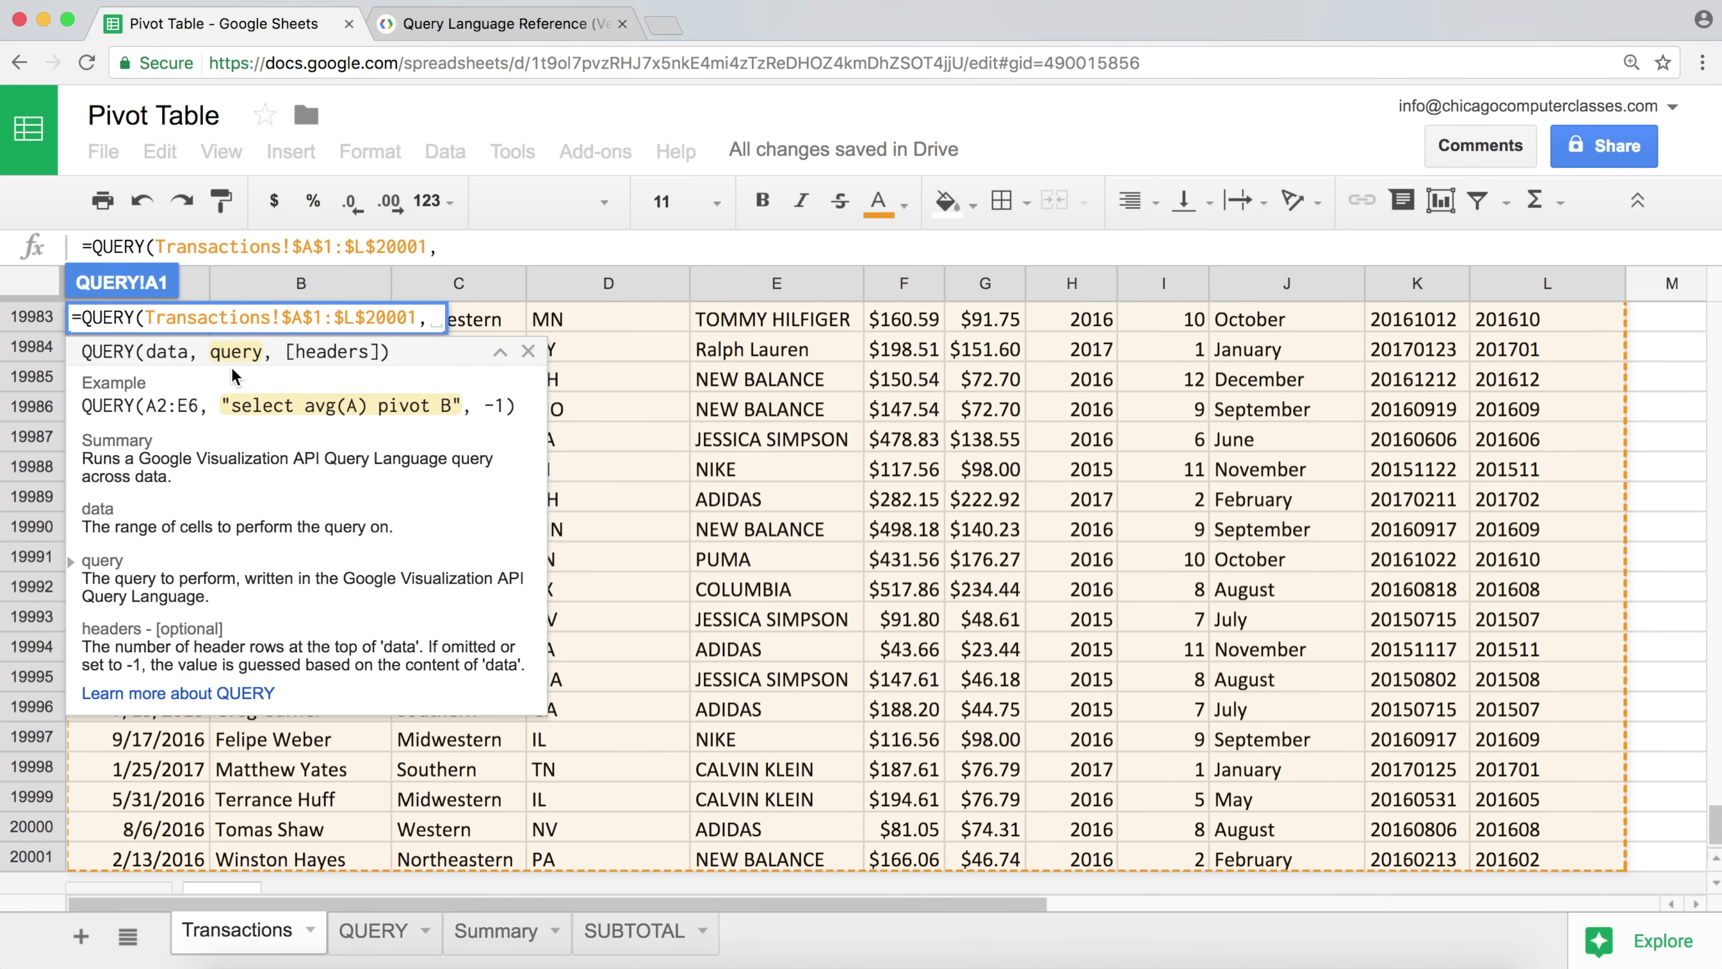
type("\"")
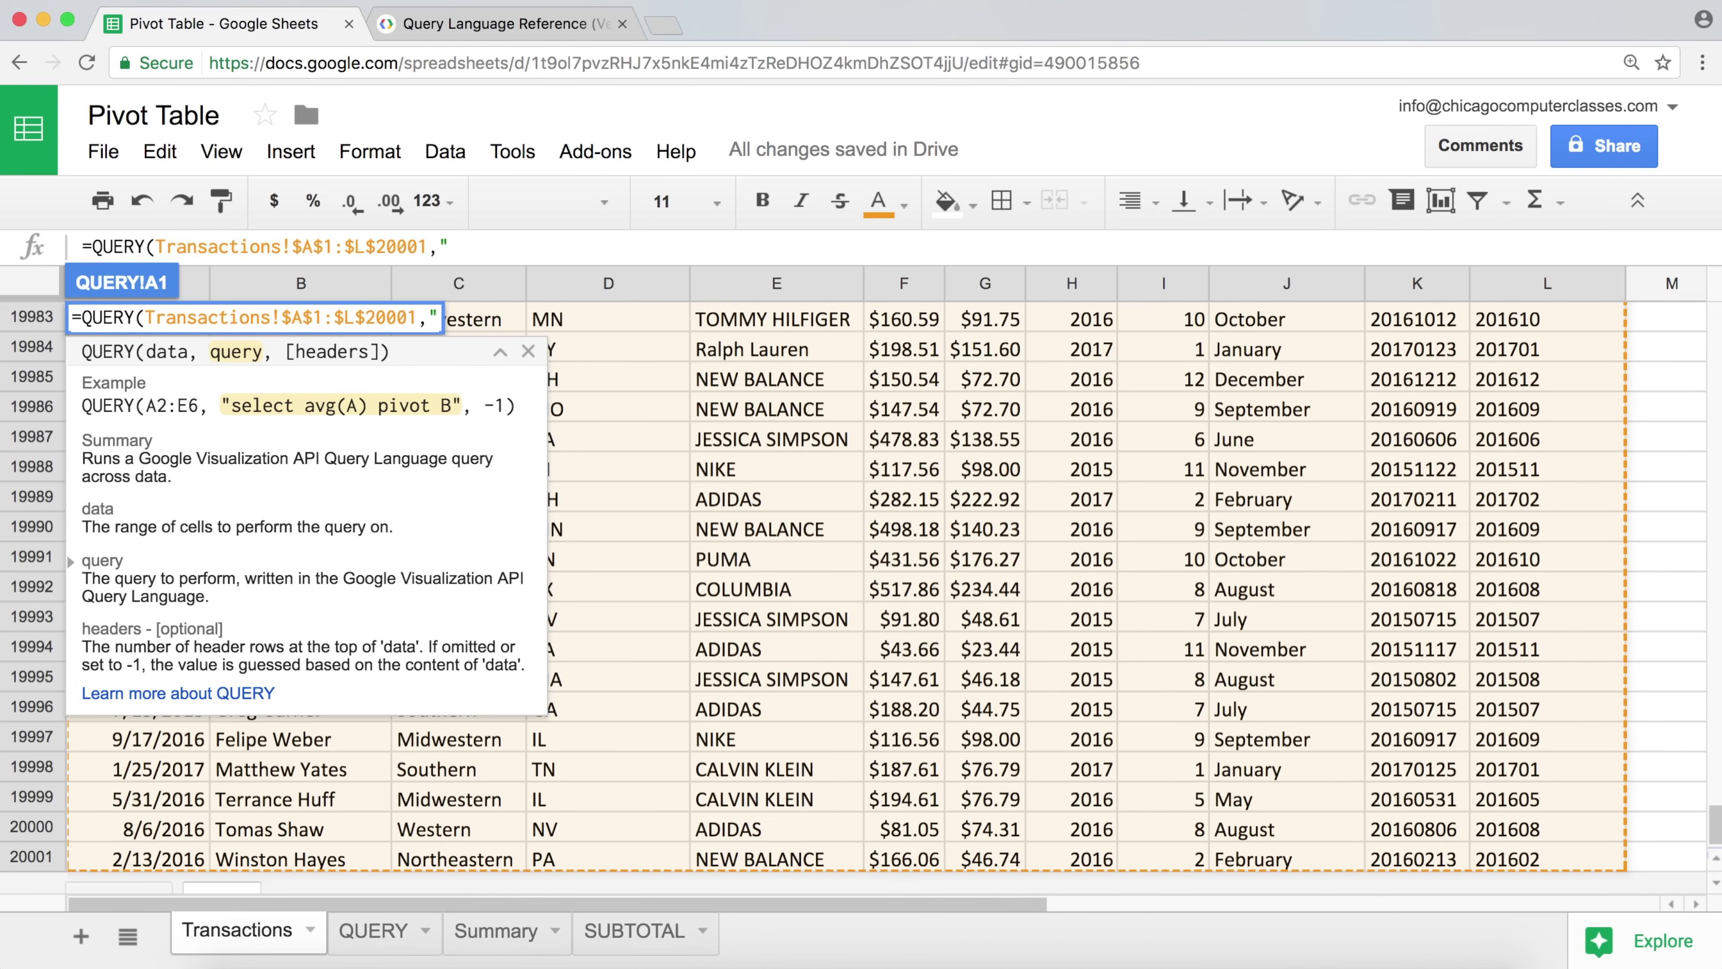
type("\"")
left_click(436, 318)
left_click(453, 317)
type(",")
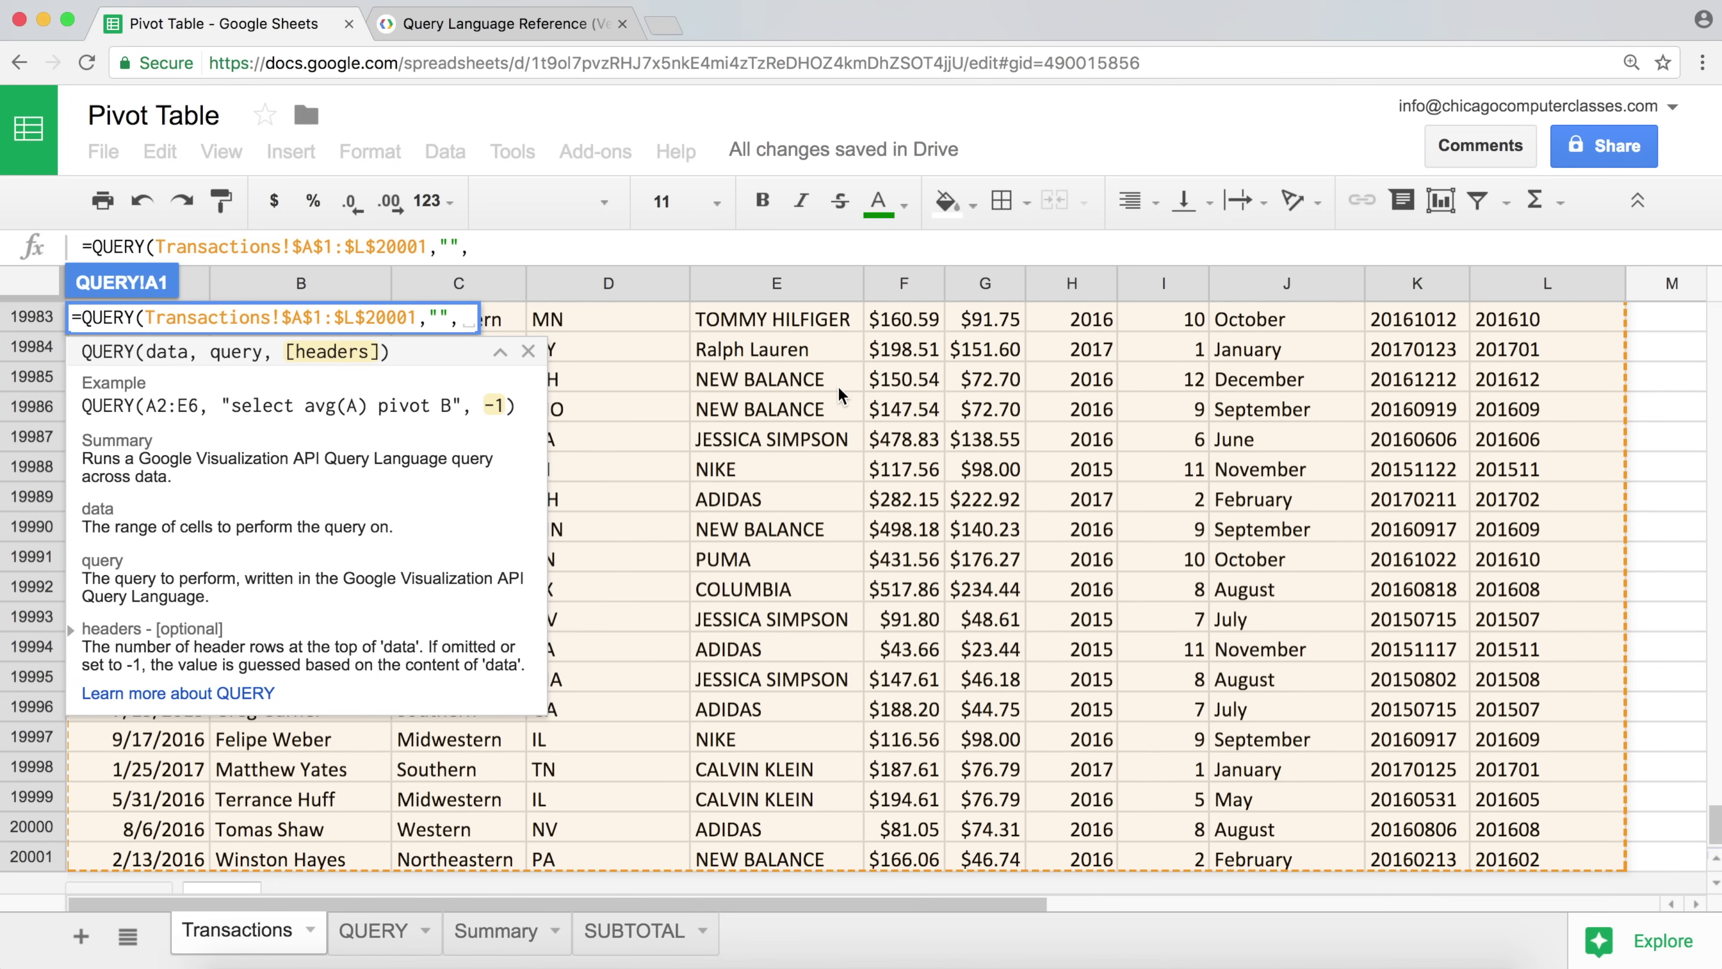
scroll(1519, 804, "up", 1)
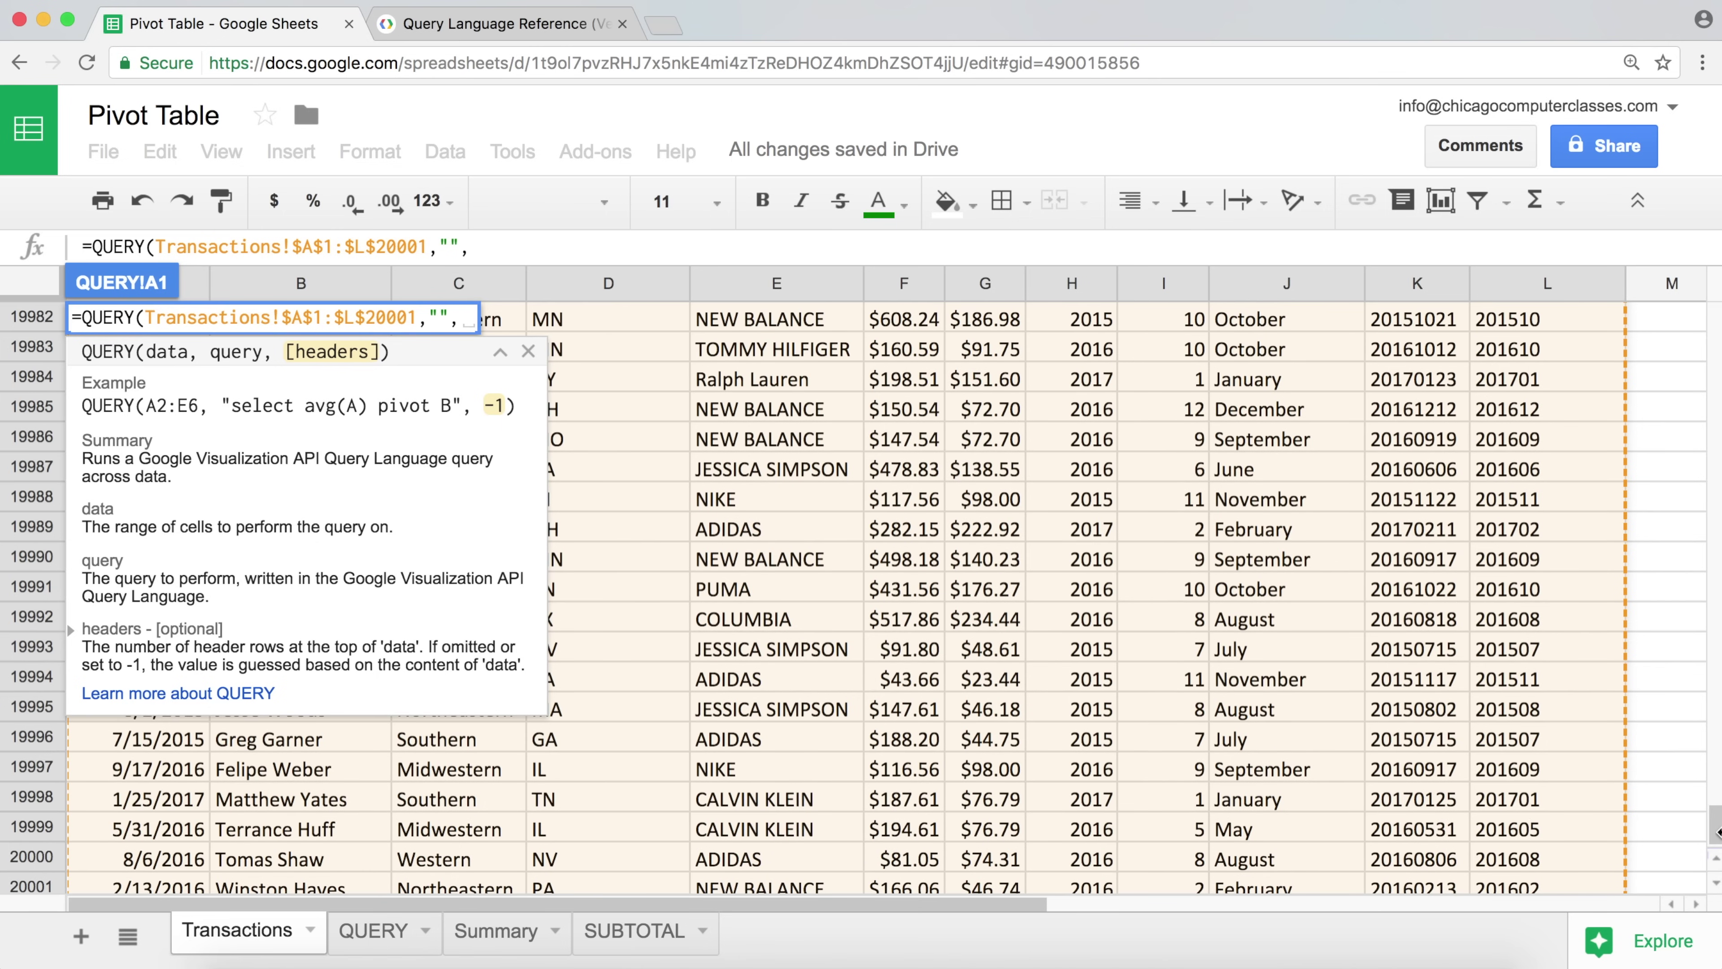
left_click_drag(1715, 824, 1716, 308)
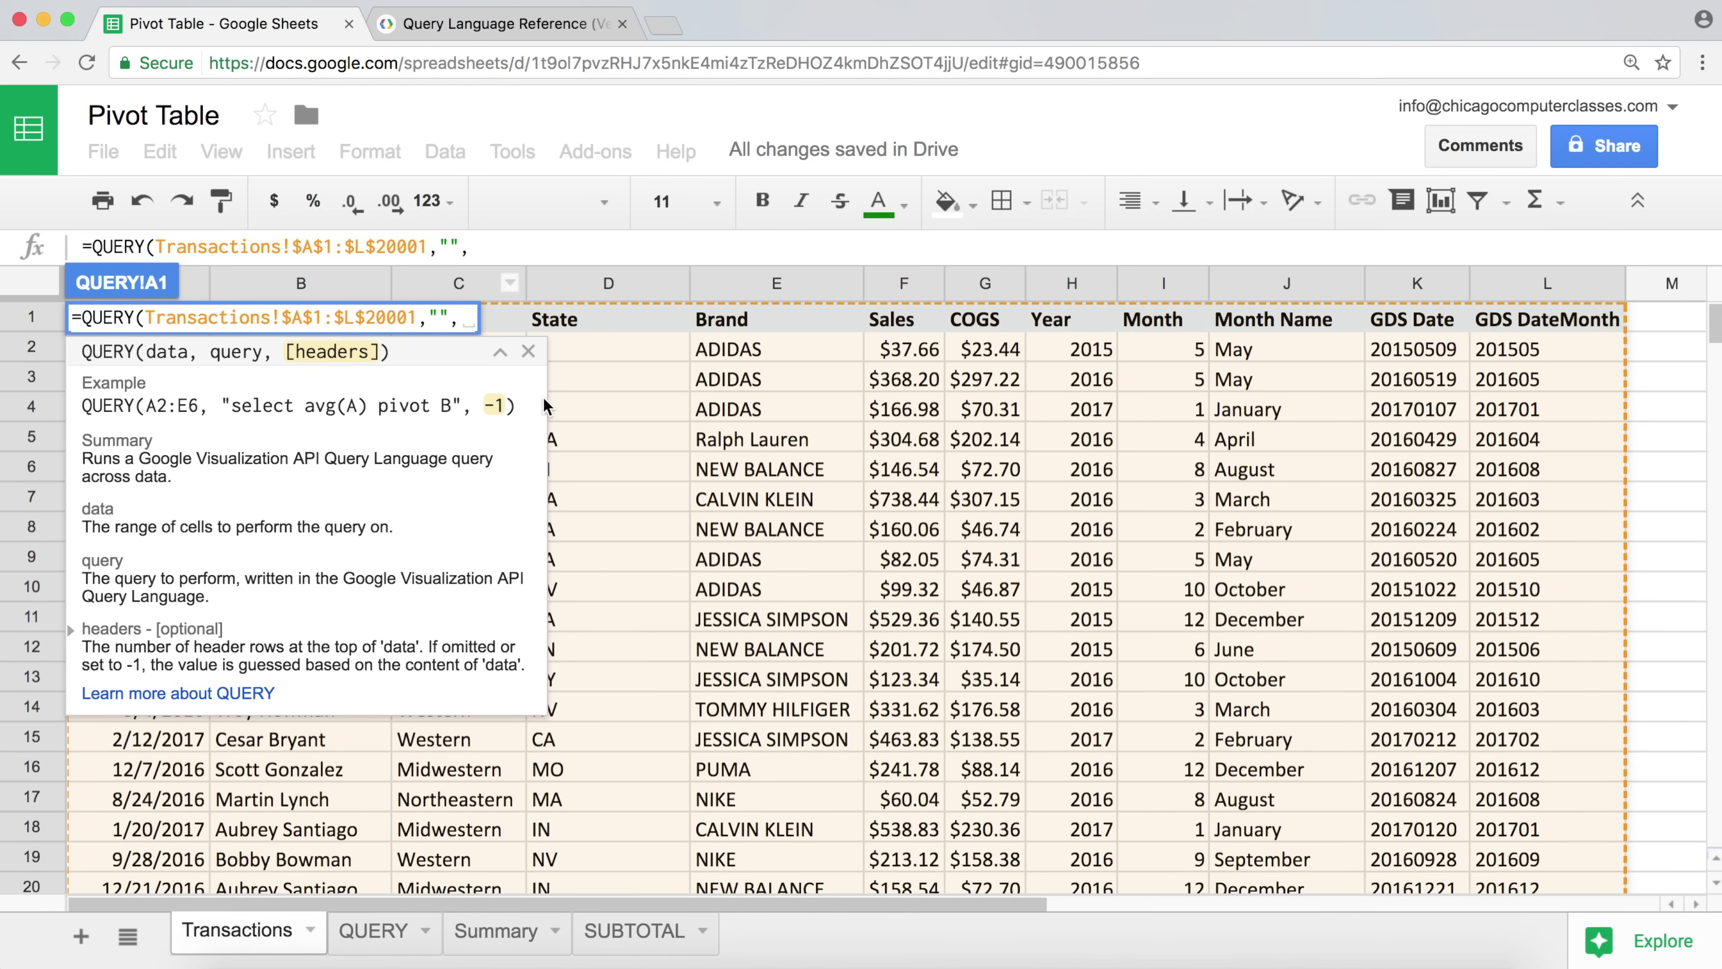
type("1")
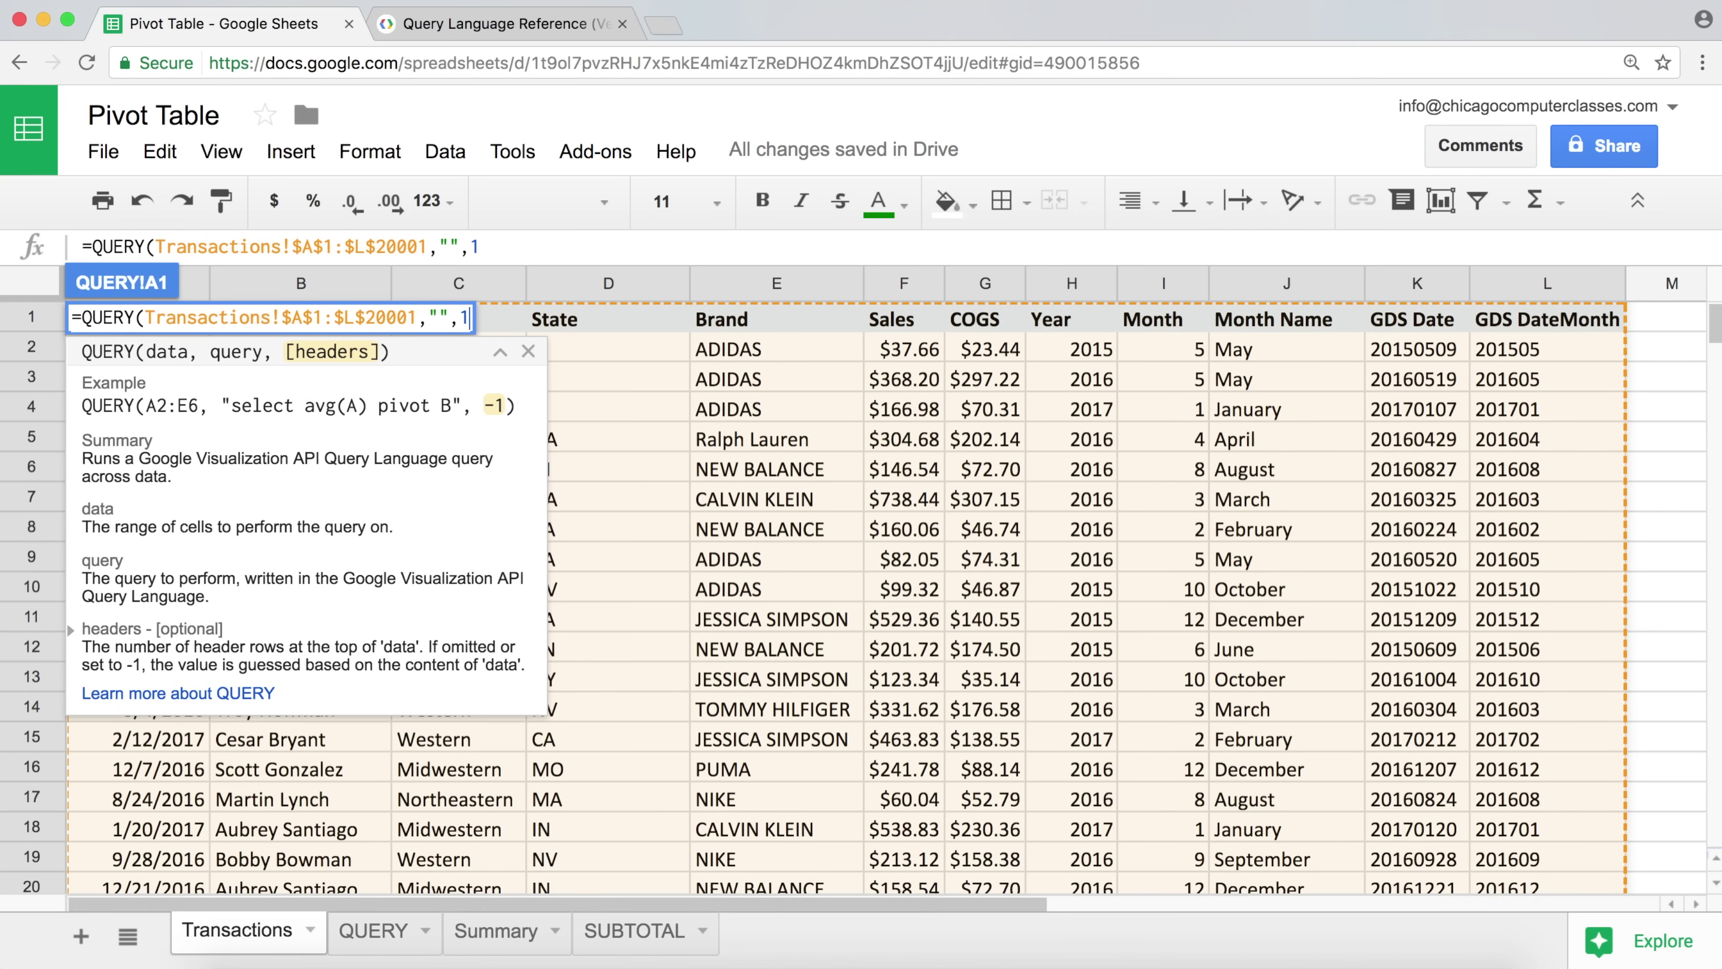
type(")")
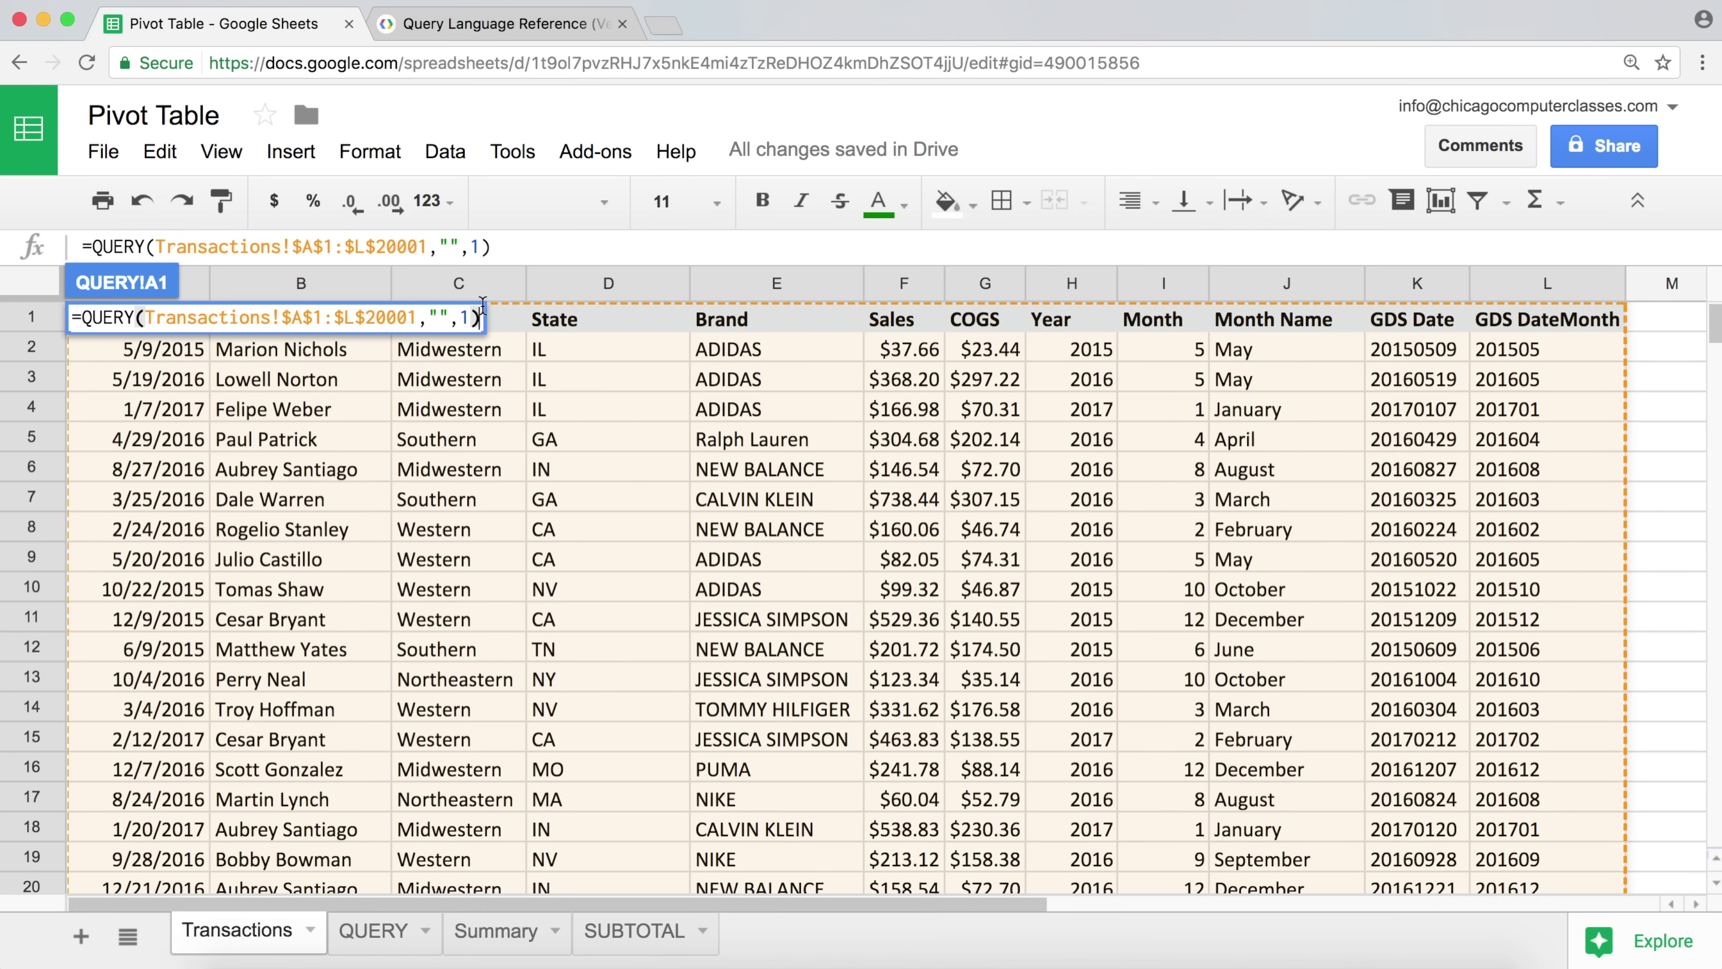
- Fill the empty query string with "select E, F" to return the Brand and Sales columns, and commit the formula
left_click(449, 245)
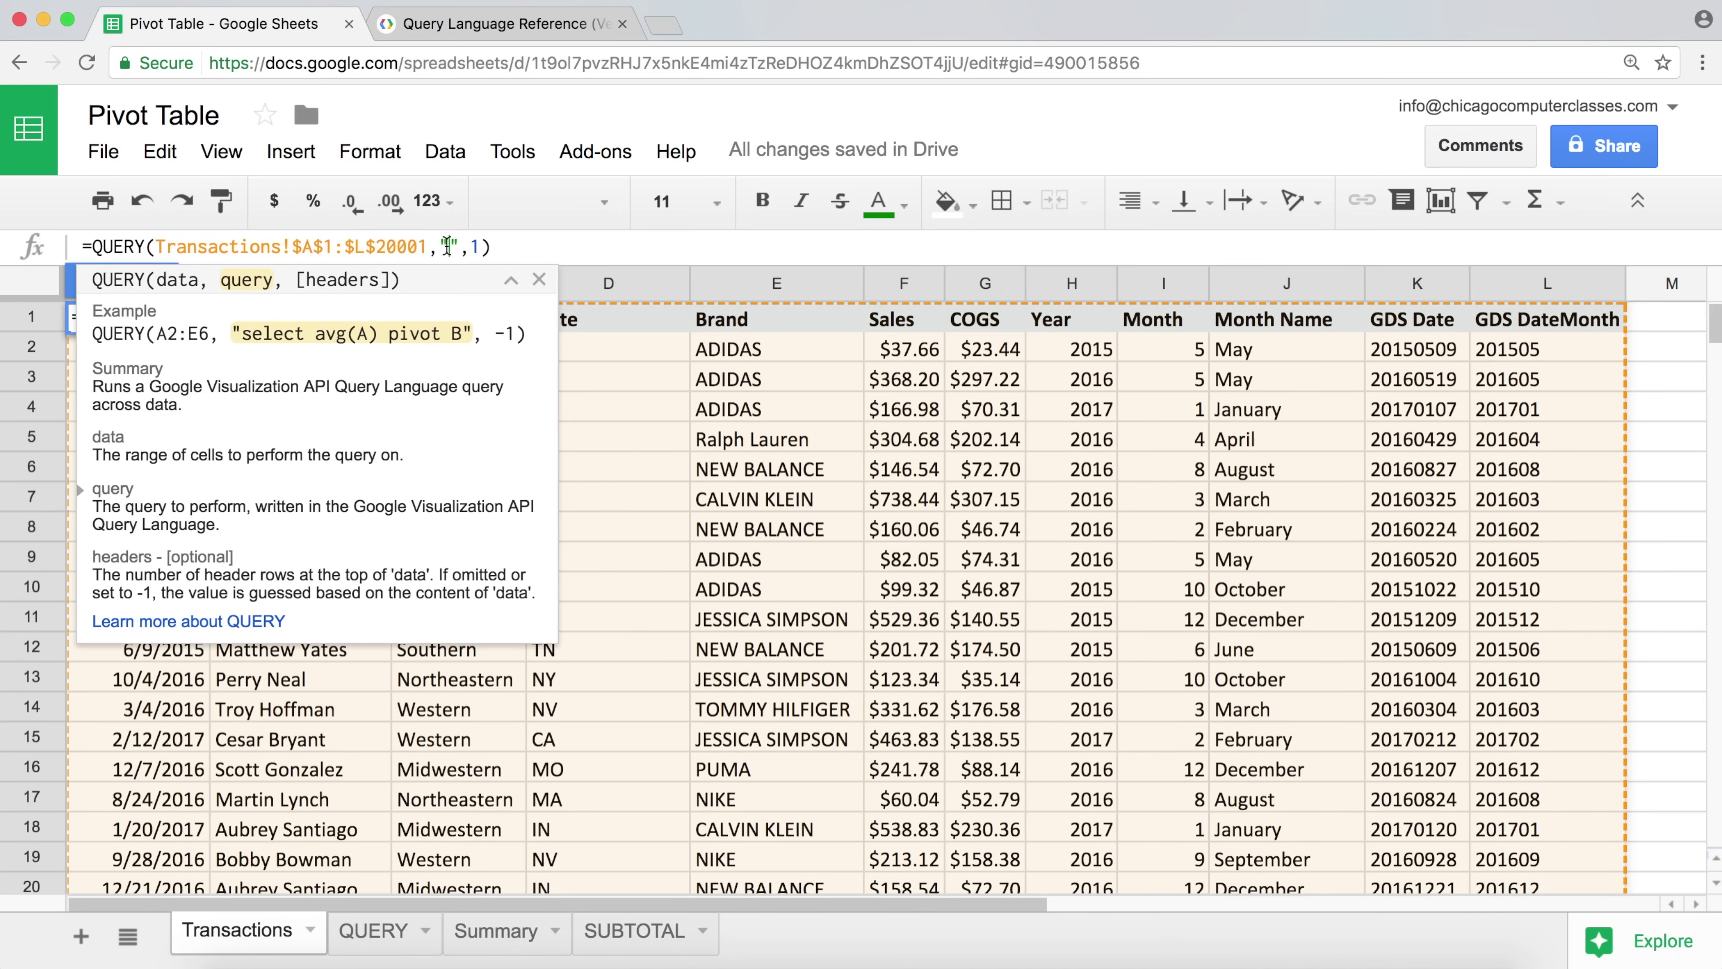
type("select")
type("E")
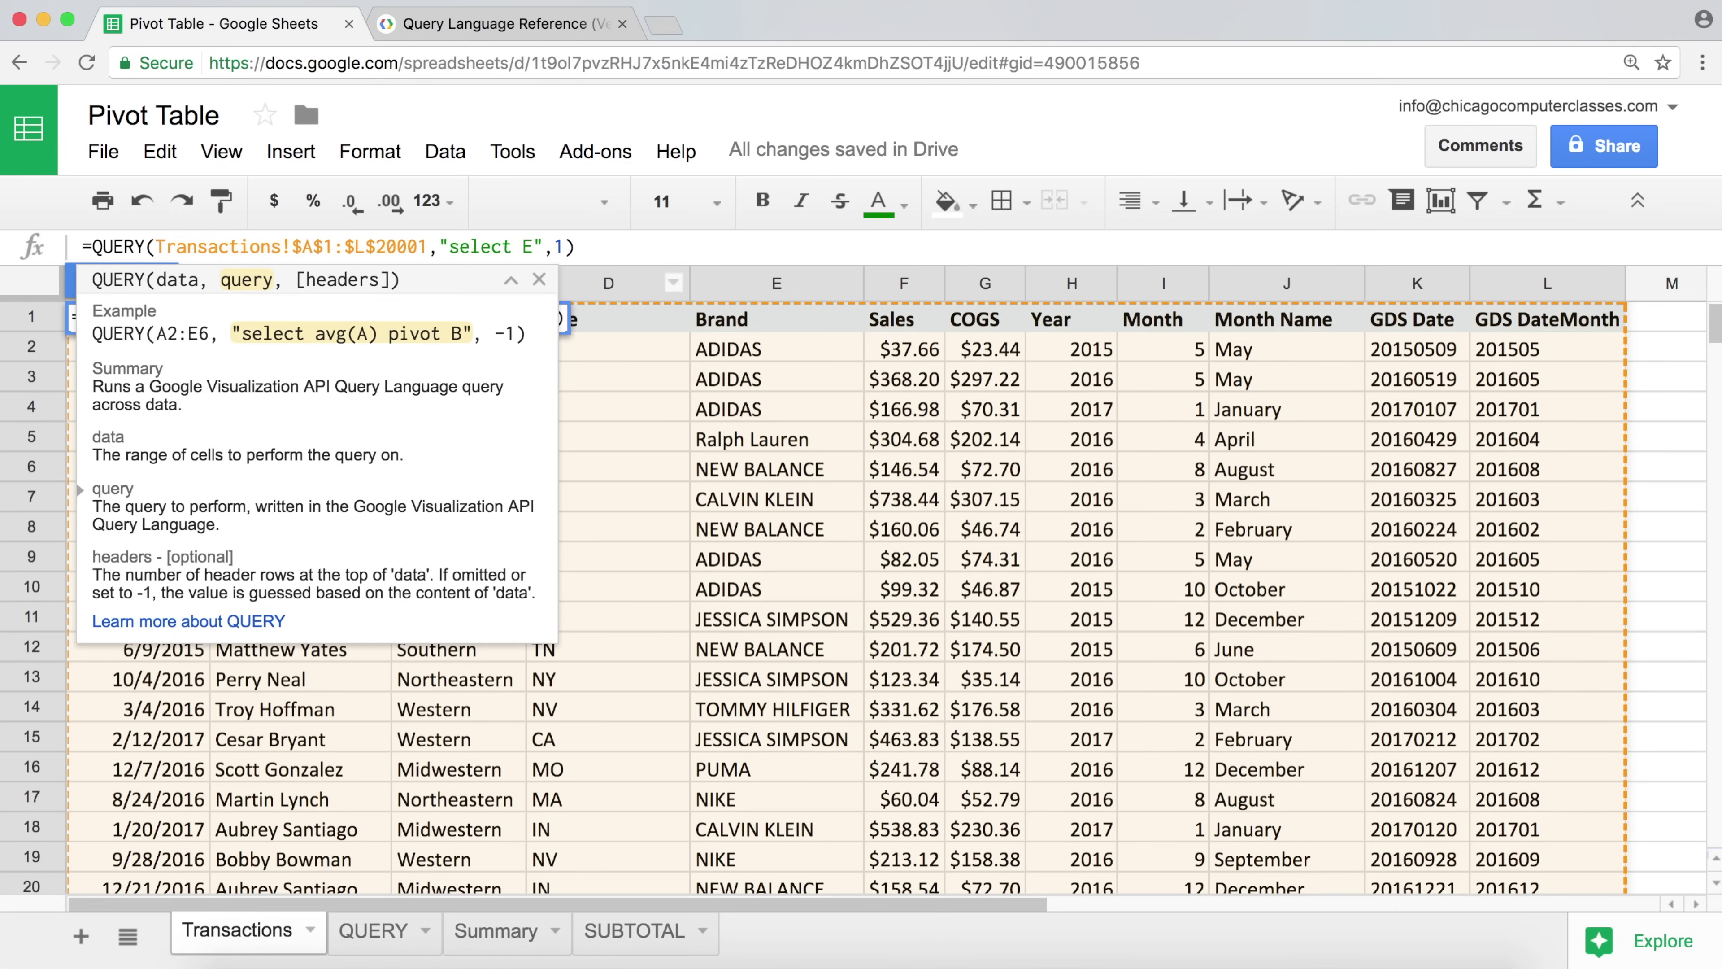
type(", ")
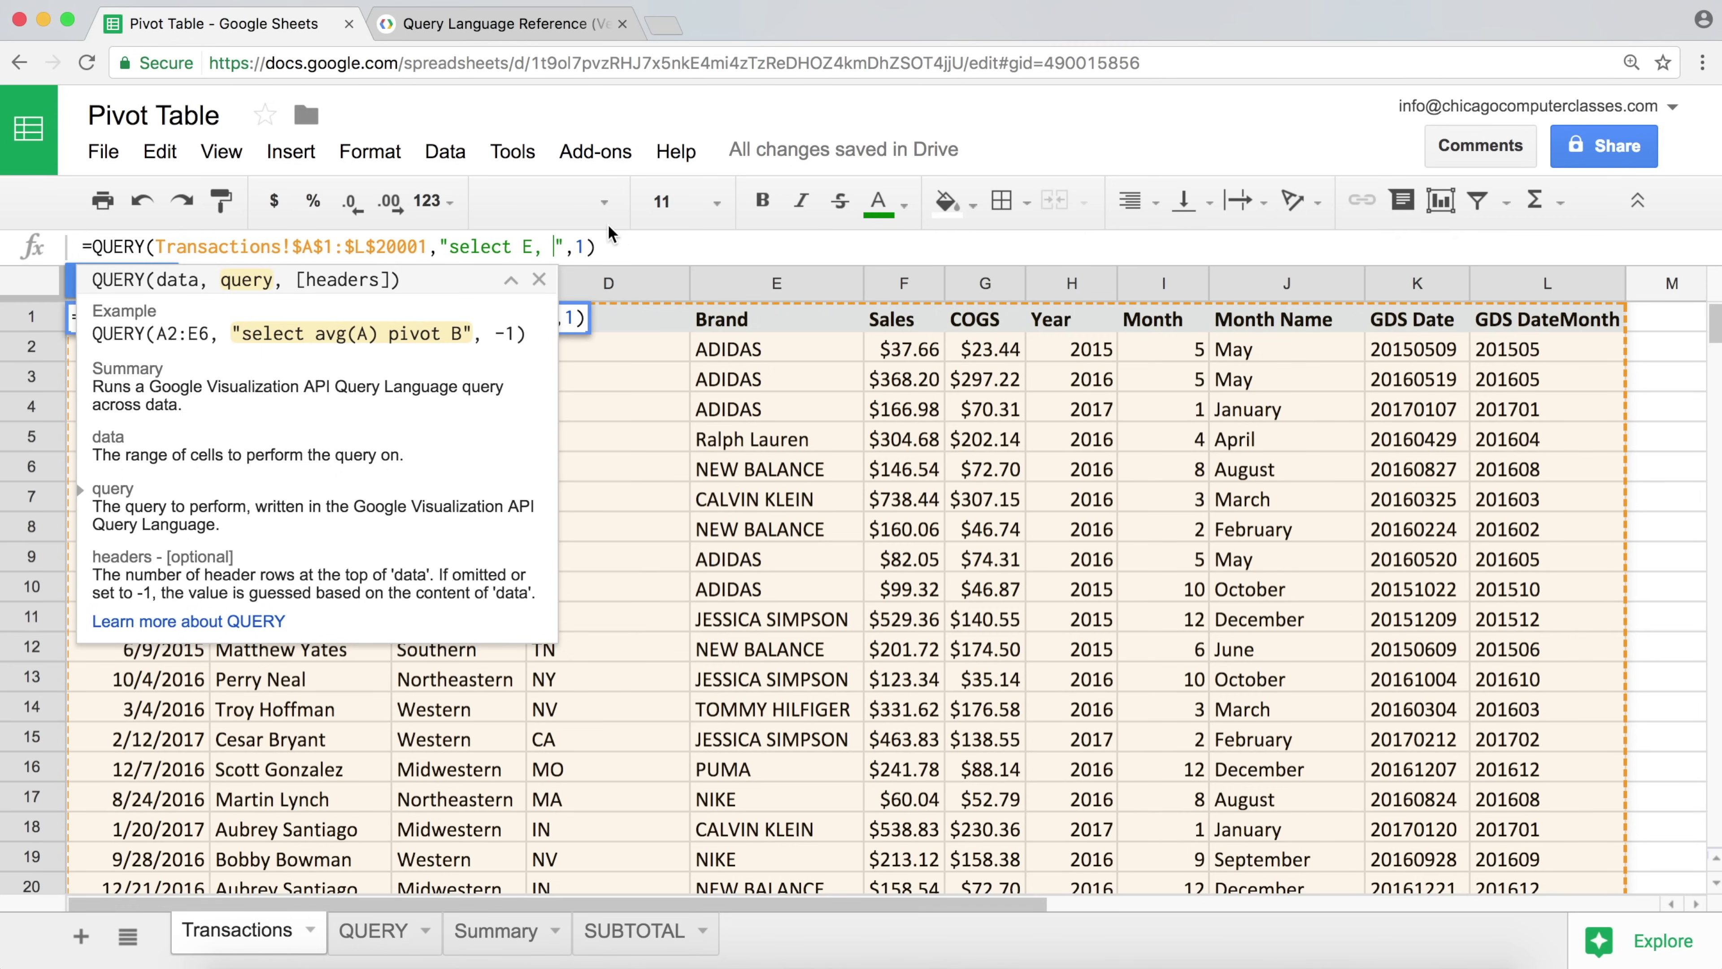
type("F")
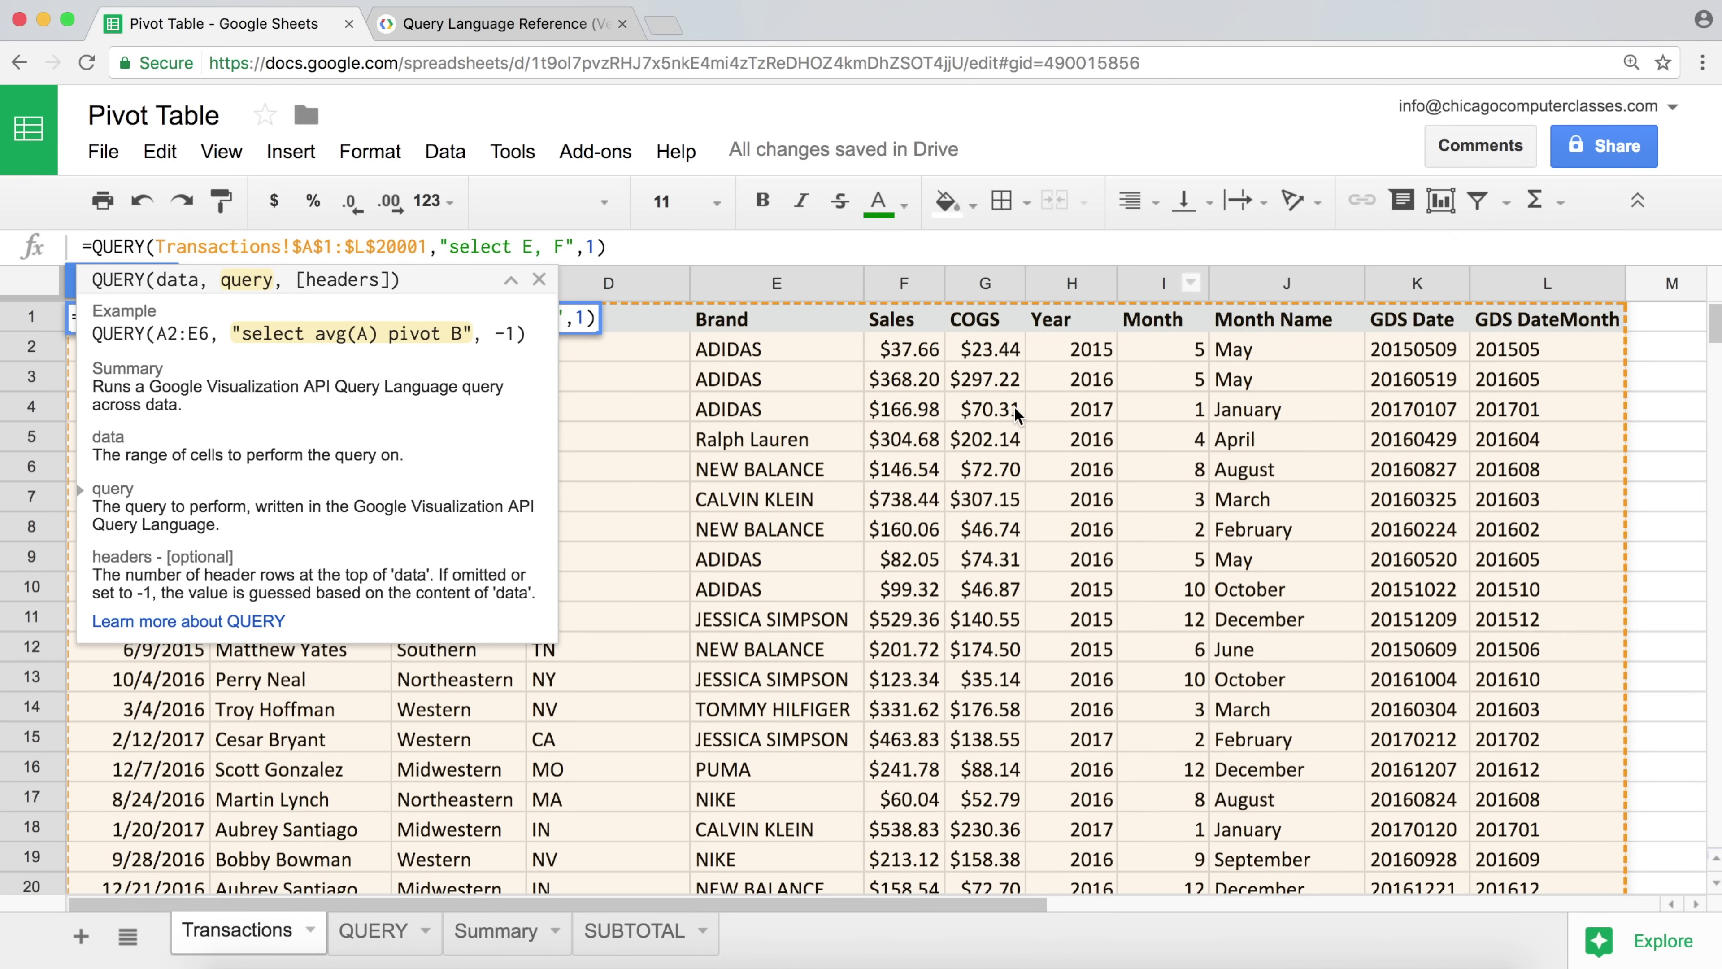
key("Return")
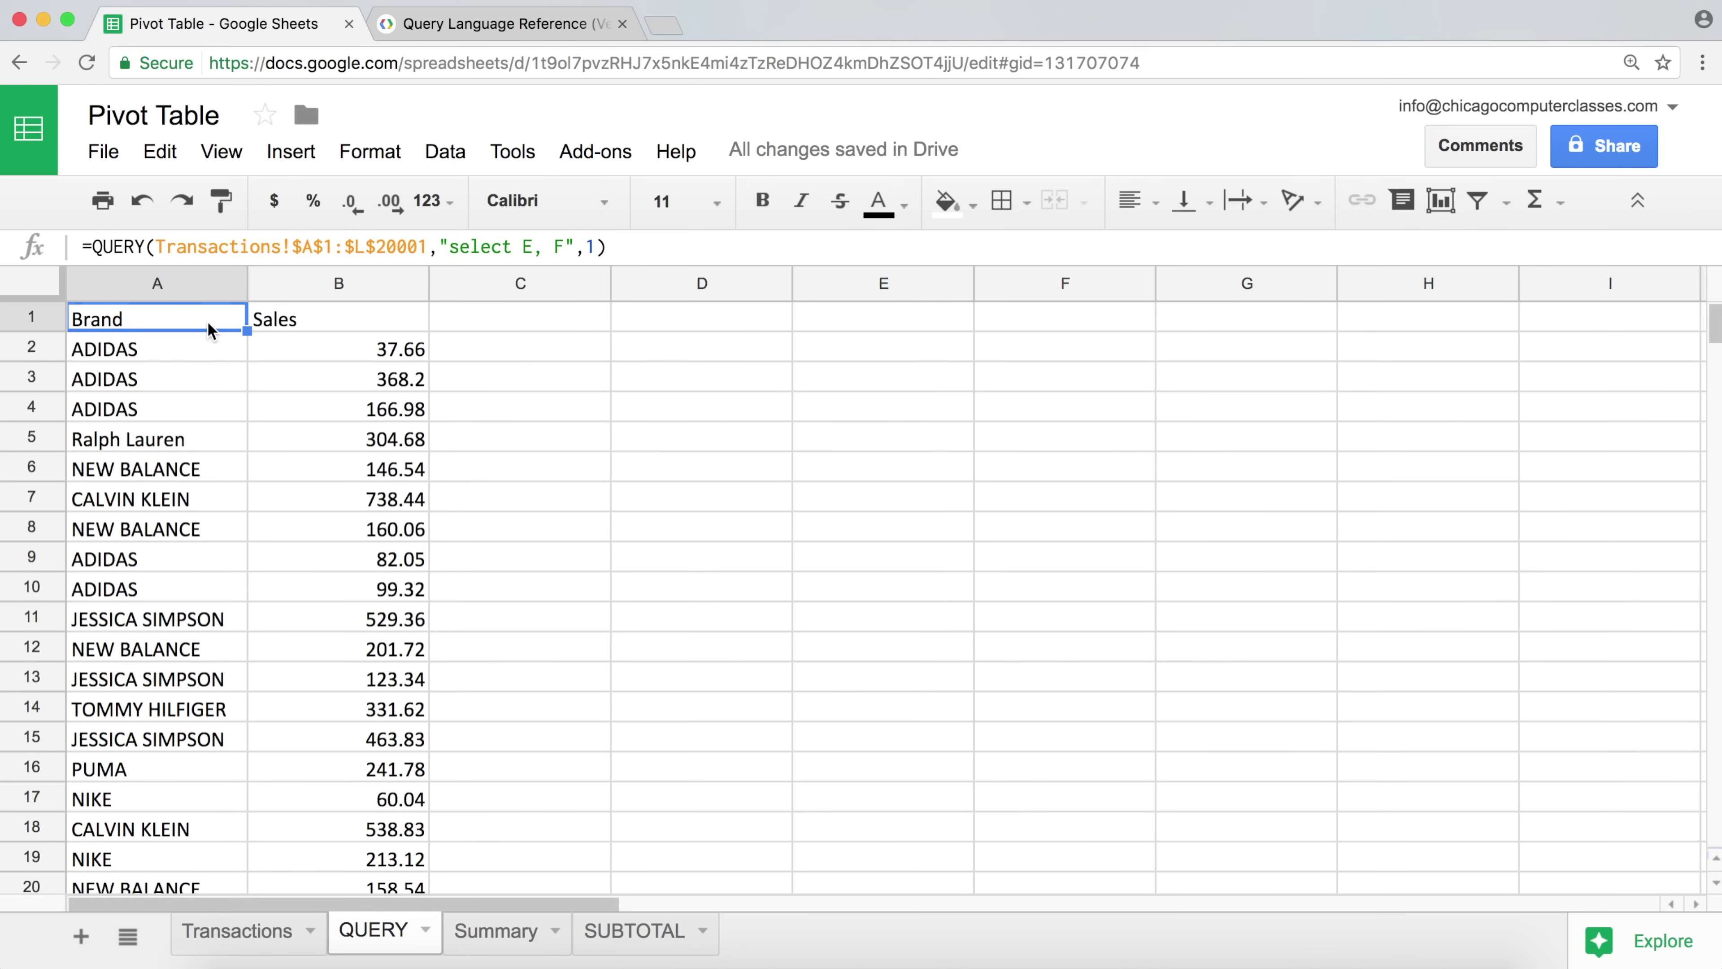
- Copy the complete QUERY formula from cell A1 of the QUERY sheet and clear that cell
left_click(184, 350)
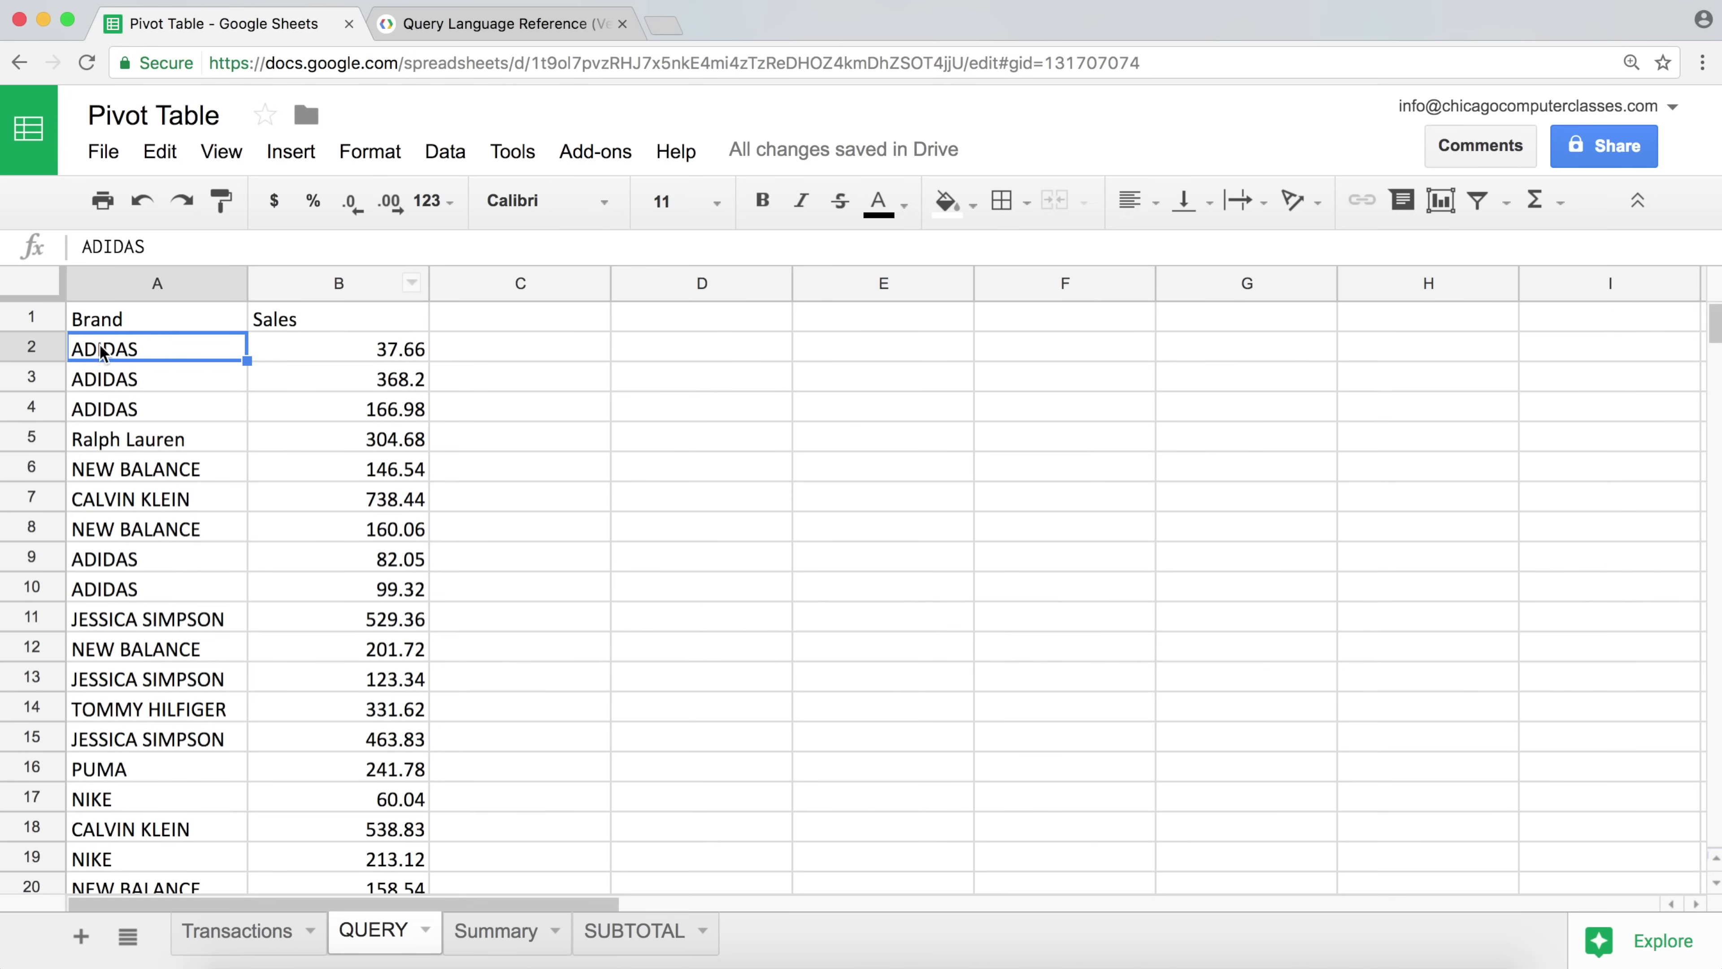
left_click(142, 317)
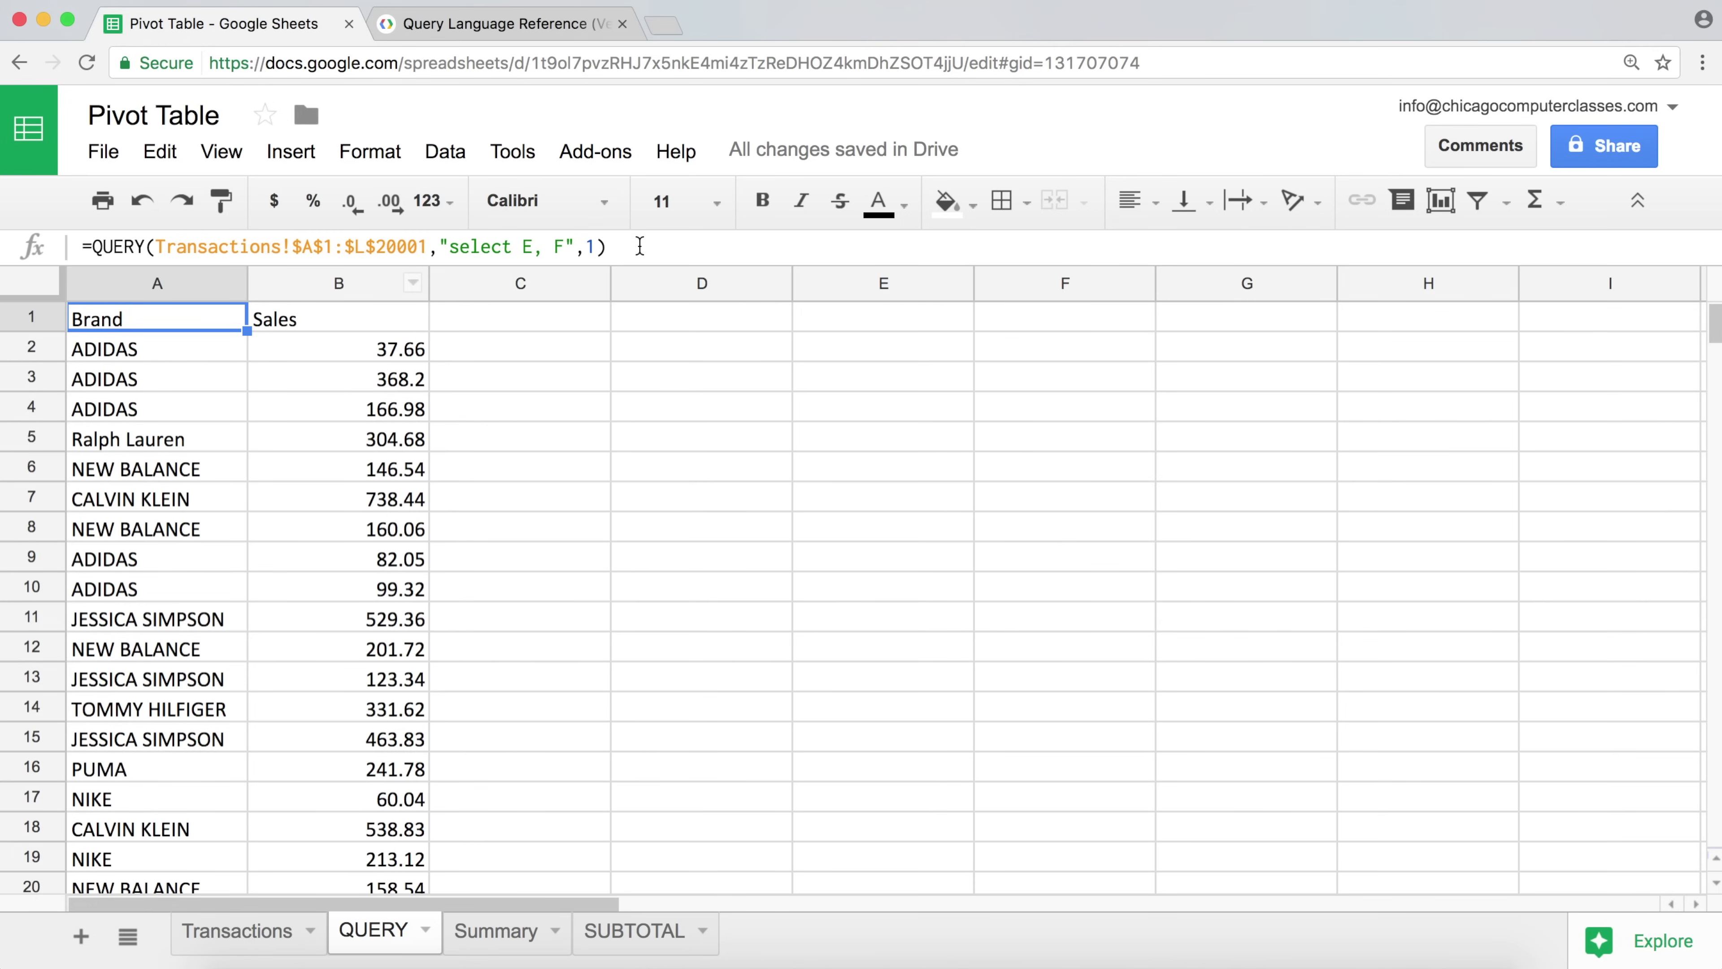
left_click_drag(640, 246, 72, 225)
key("super+c")
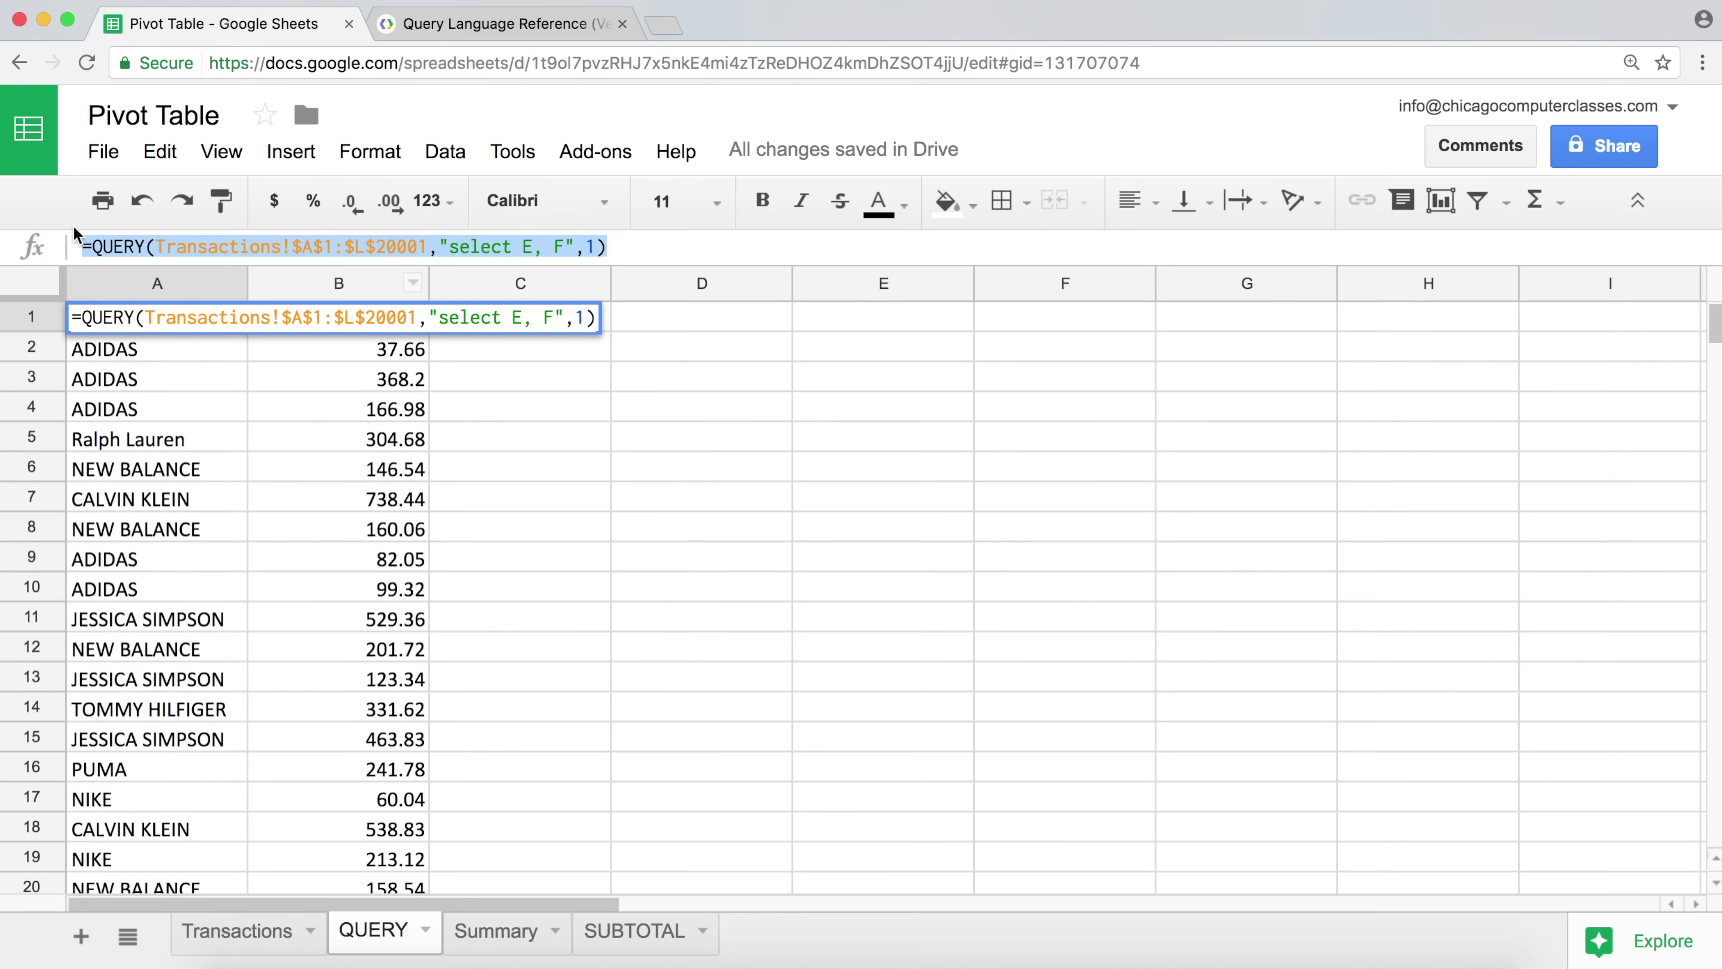
left_click(694, 323)
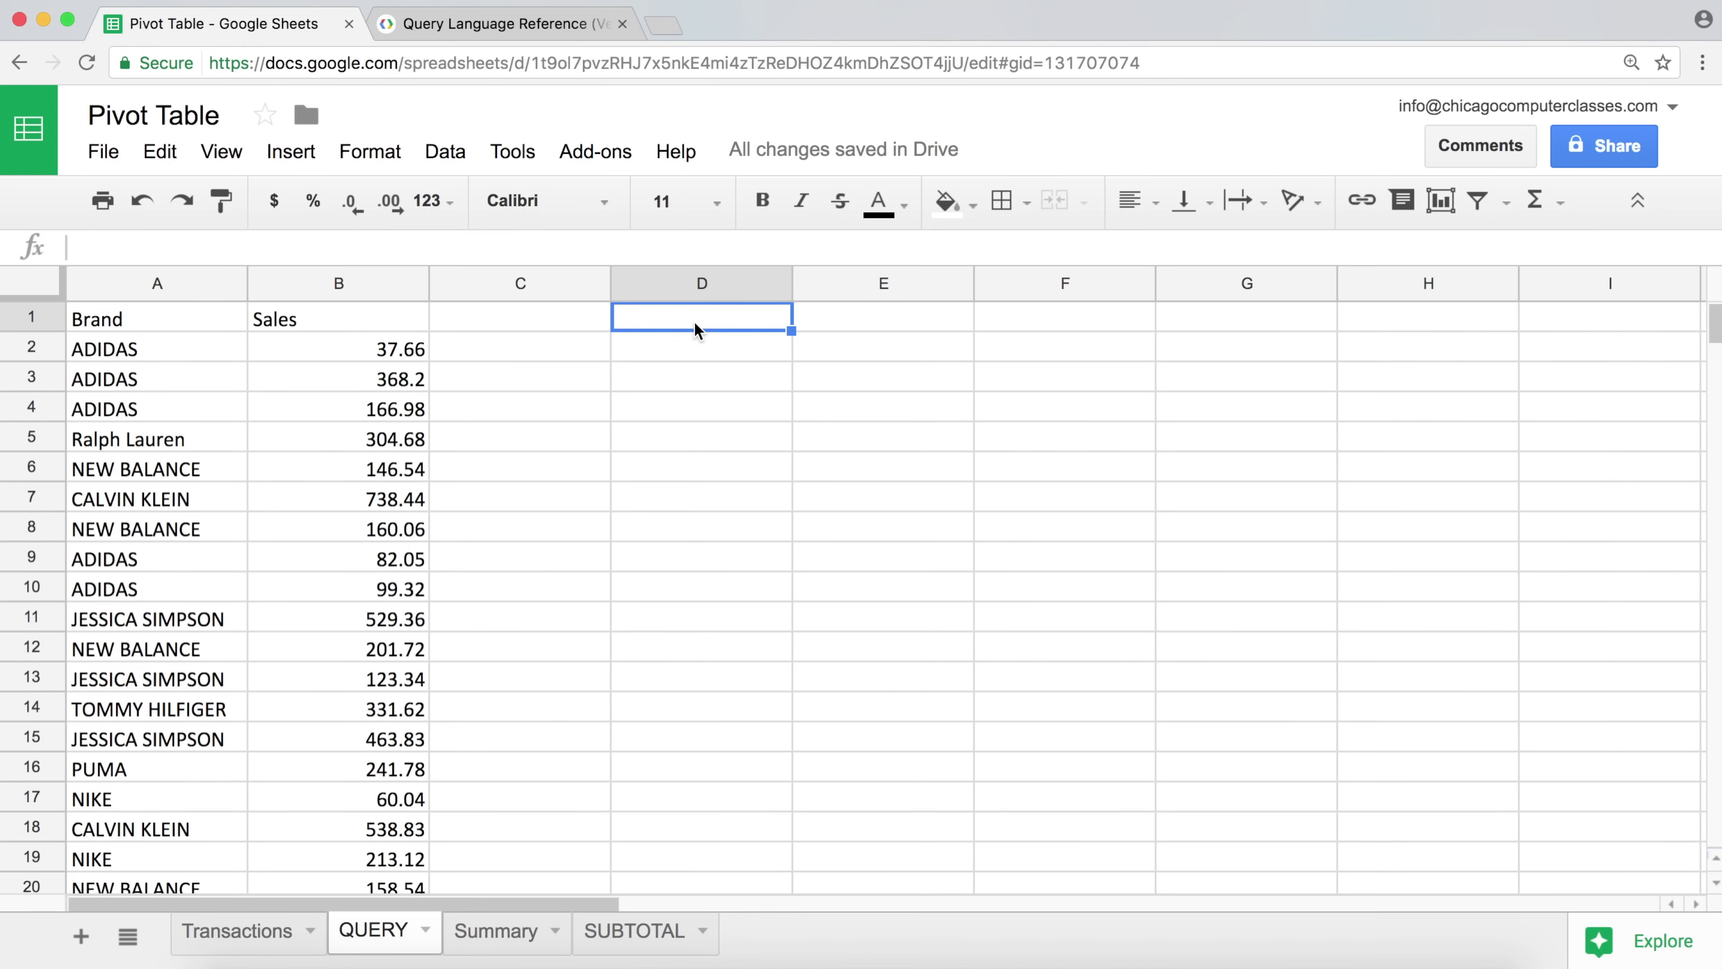
double_click(108, 321)
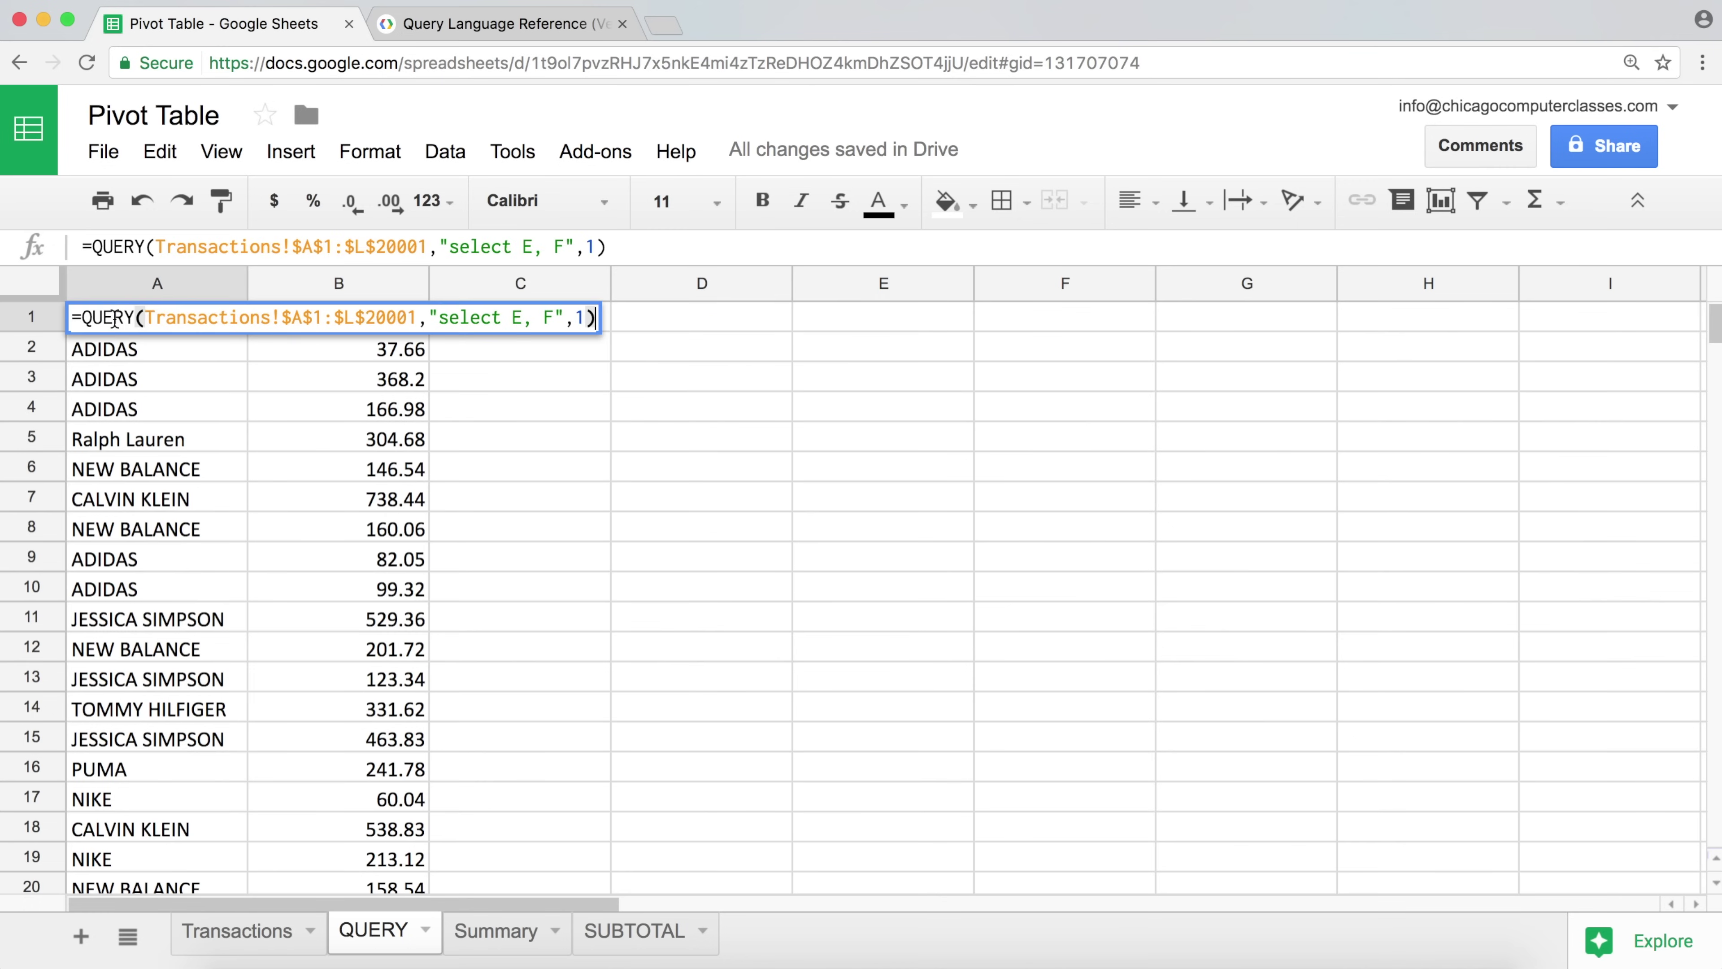
left_click_drag(585, 319, 42, 321)
key("Delete")
key("Delete")
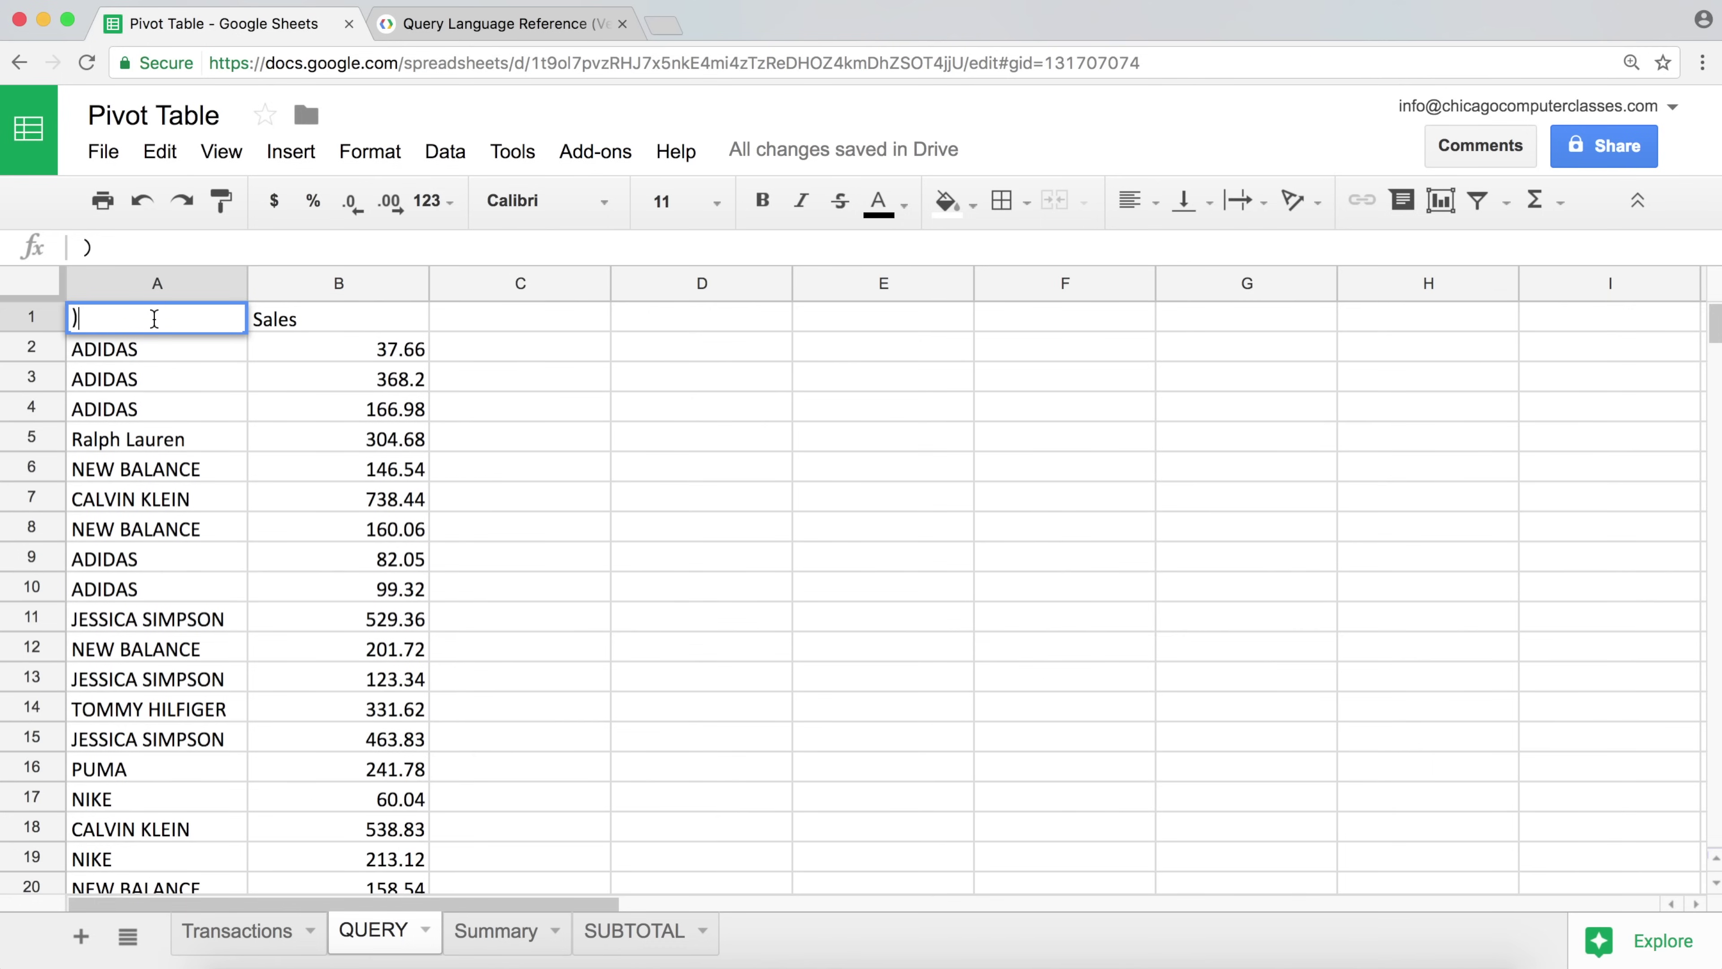
key("Return")
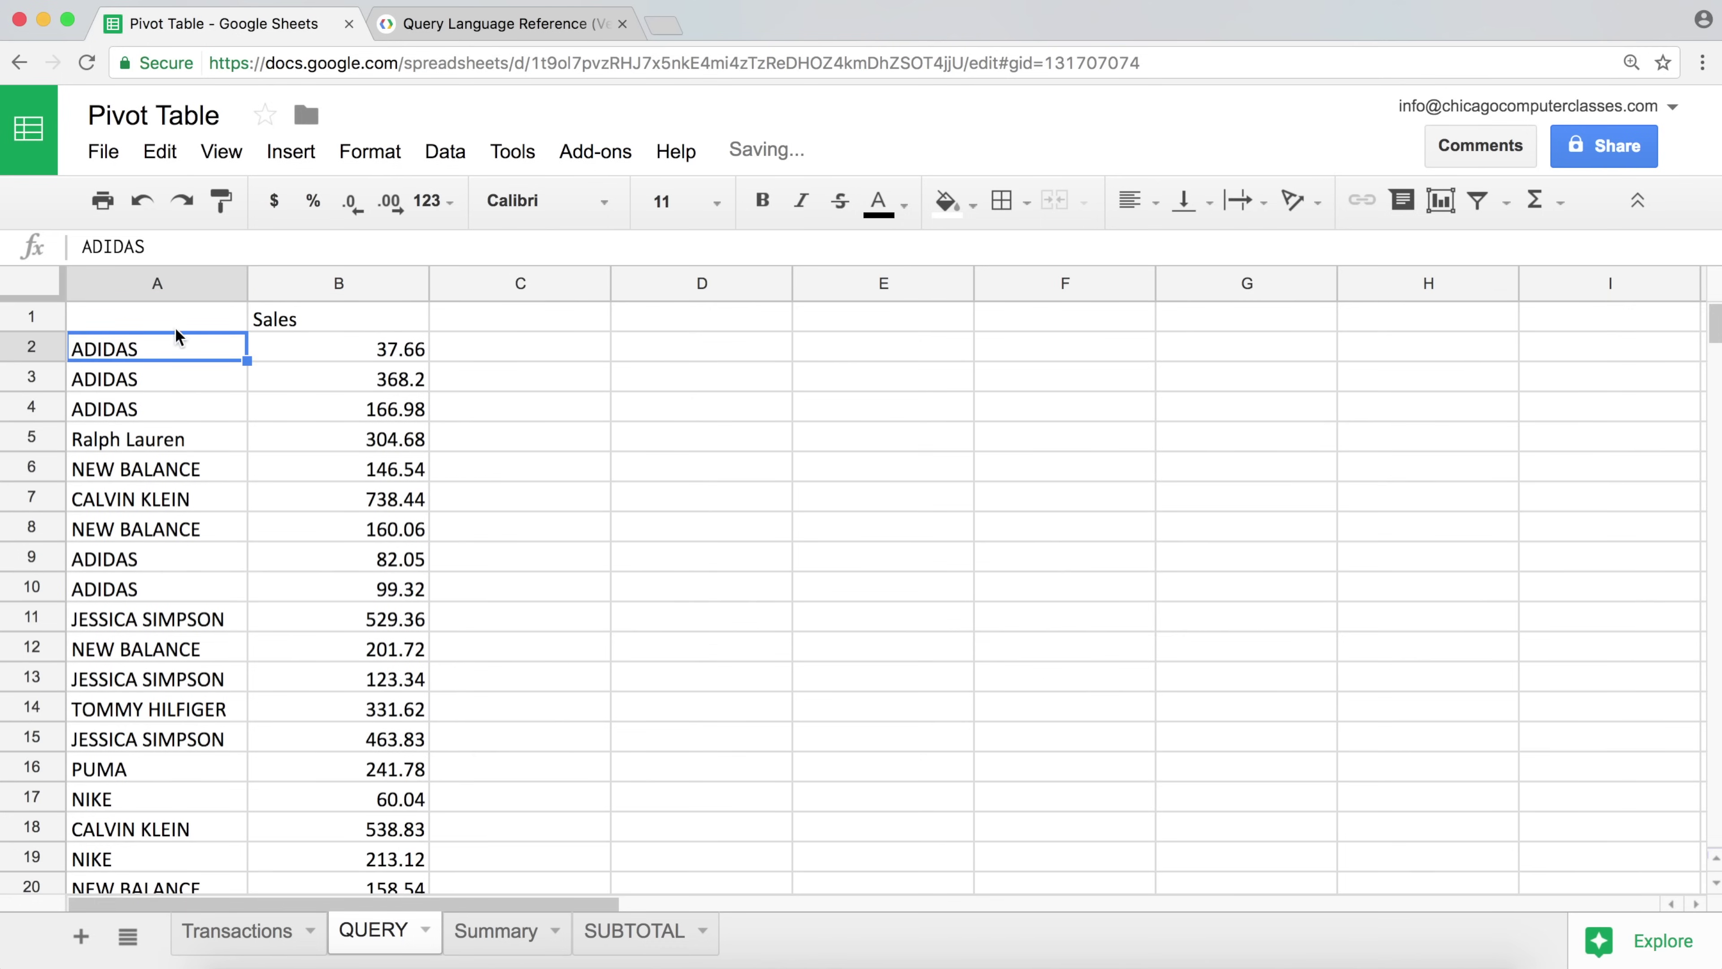
- Paste the copied QUERY formula into cell A3 and commit it
left_click(141, 379)
double_click(141, 378)
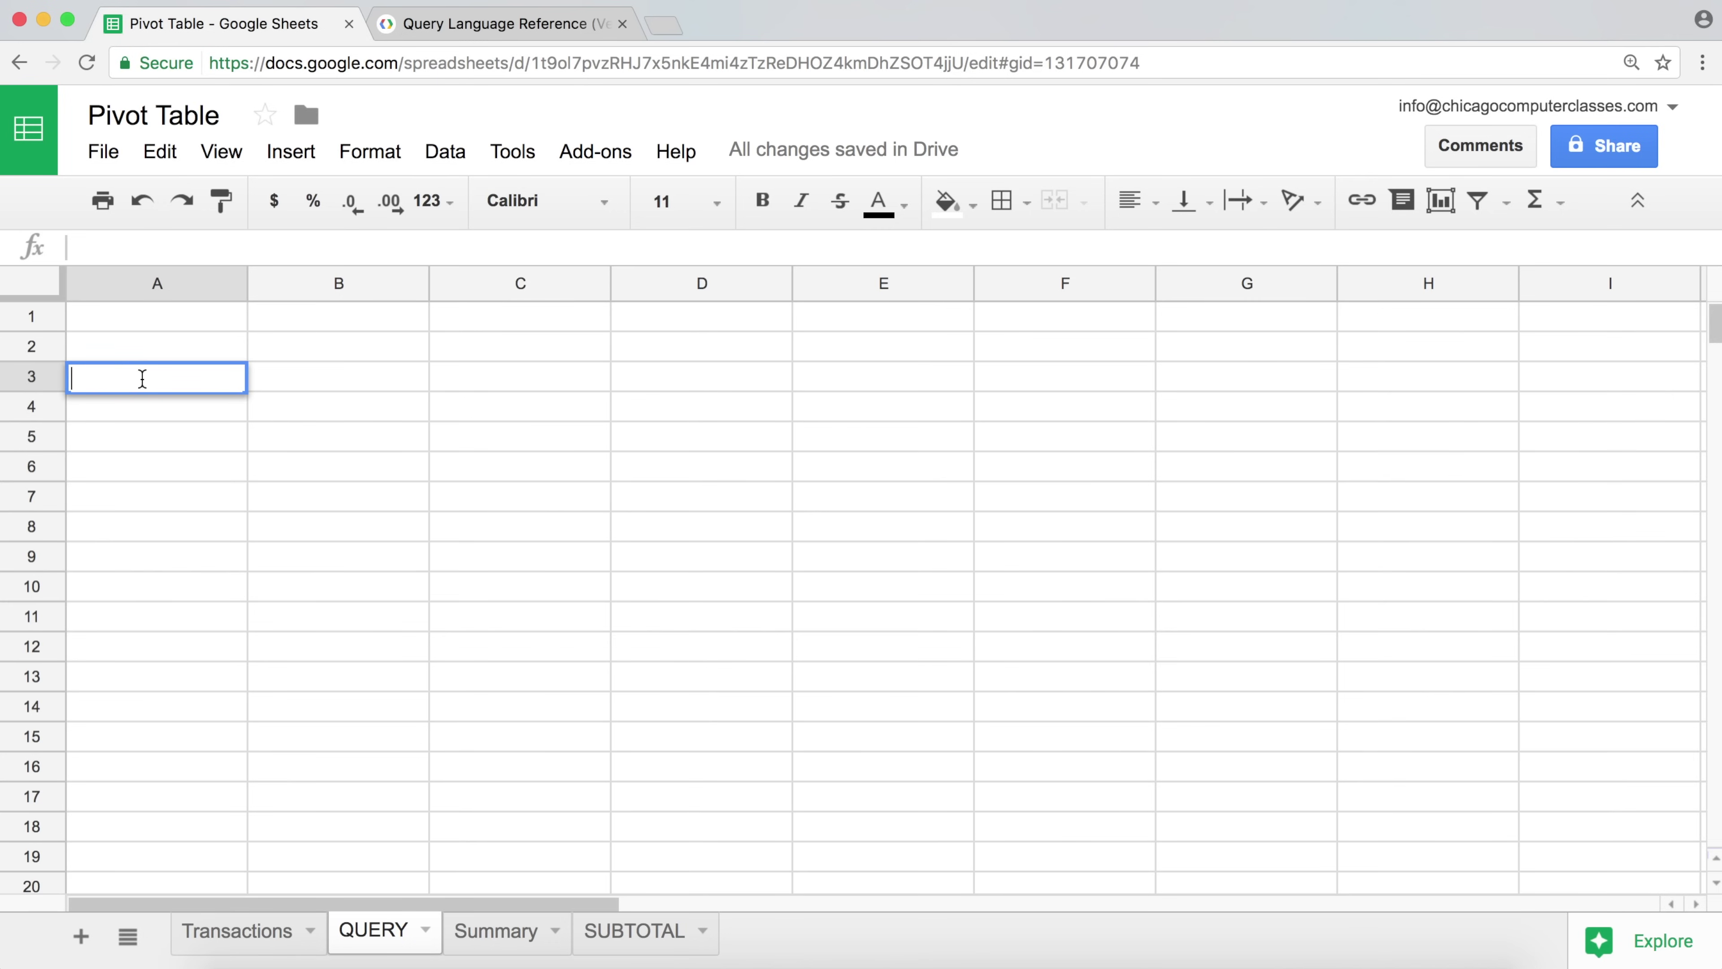
key("super+v")
key("Return")
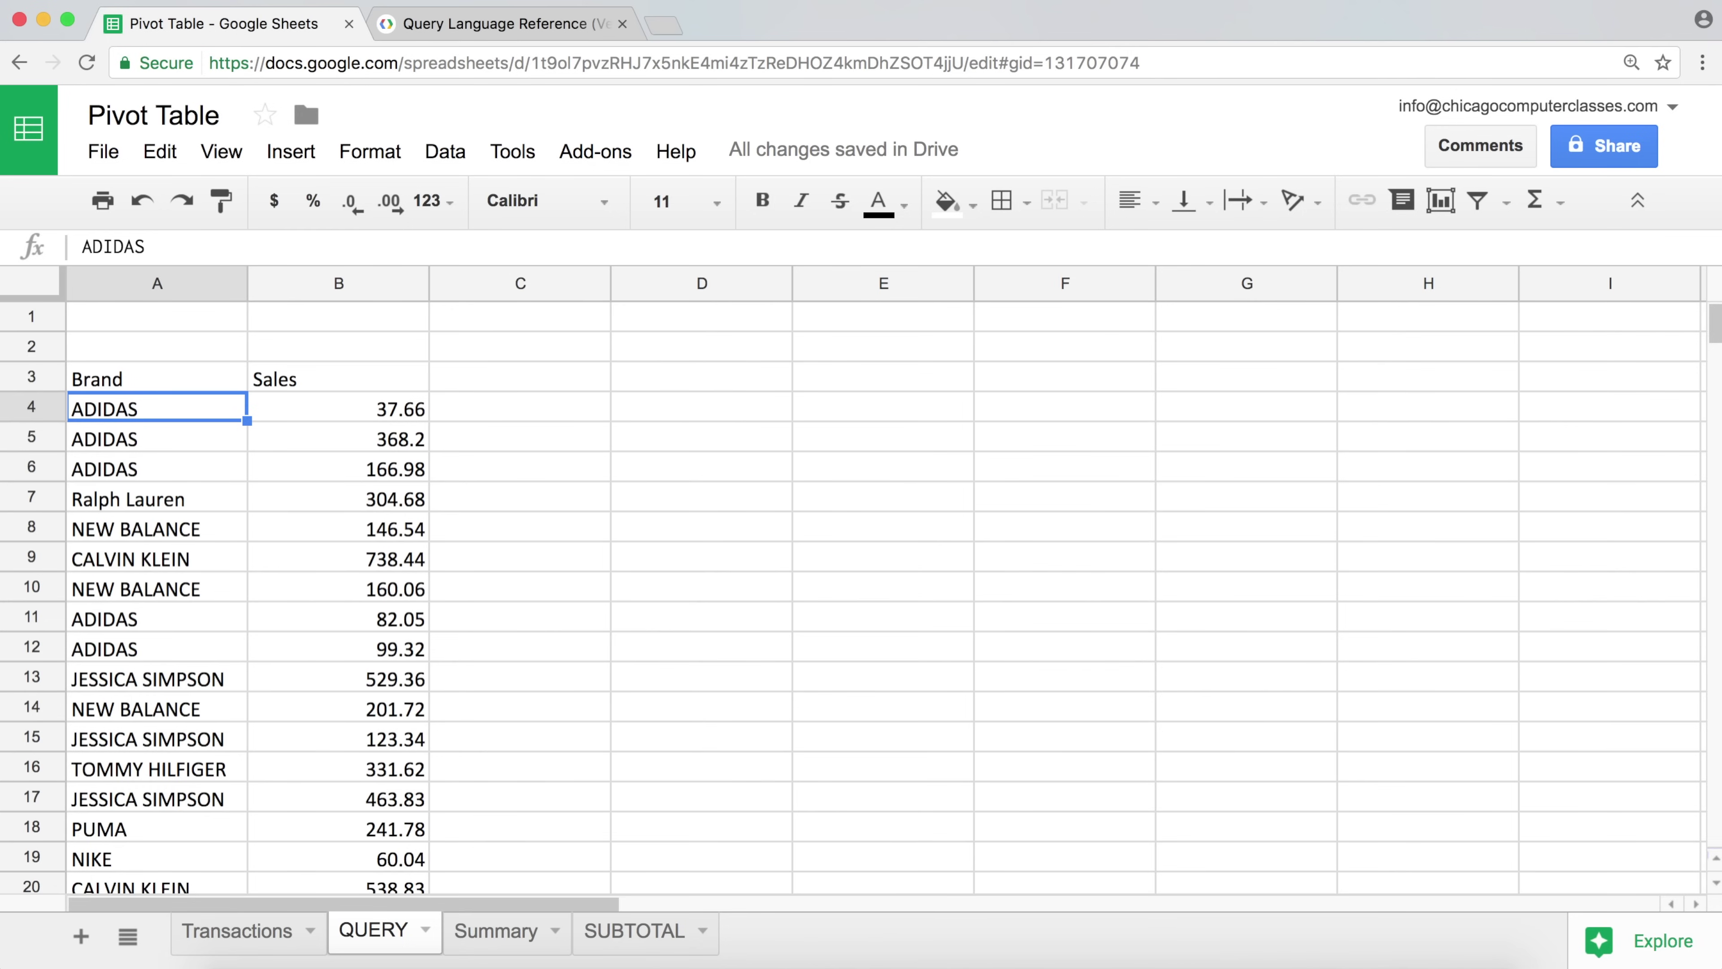
- Copy the query text select E, F, without its quotes, from the formula in A3 and paste it into cell A1
left_click(179, 387)
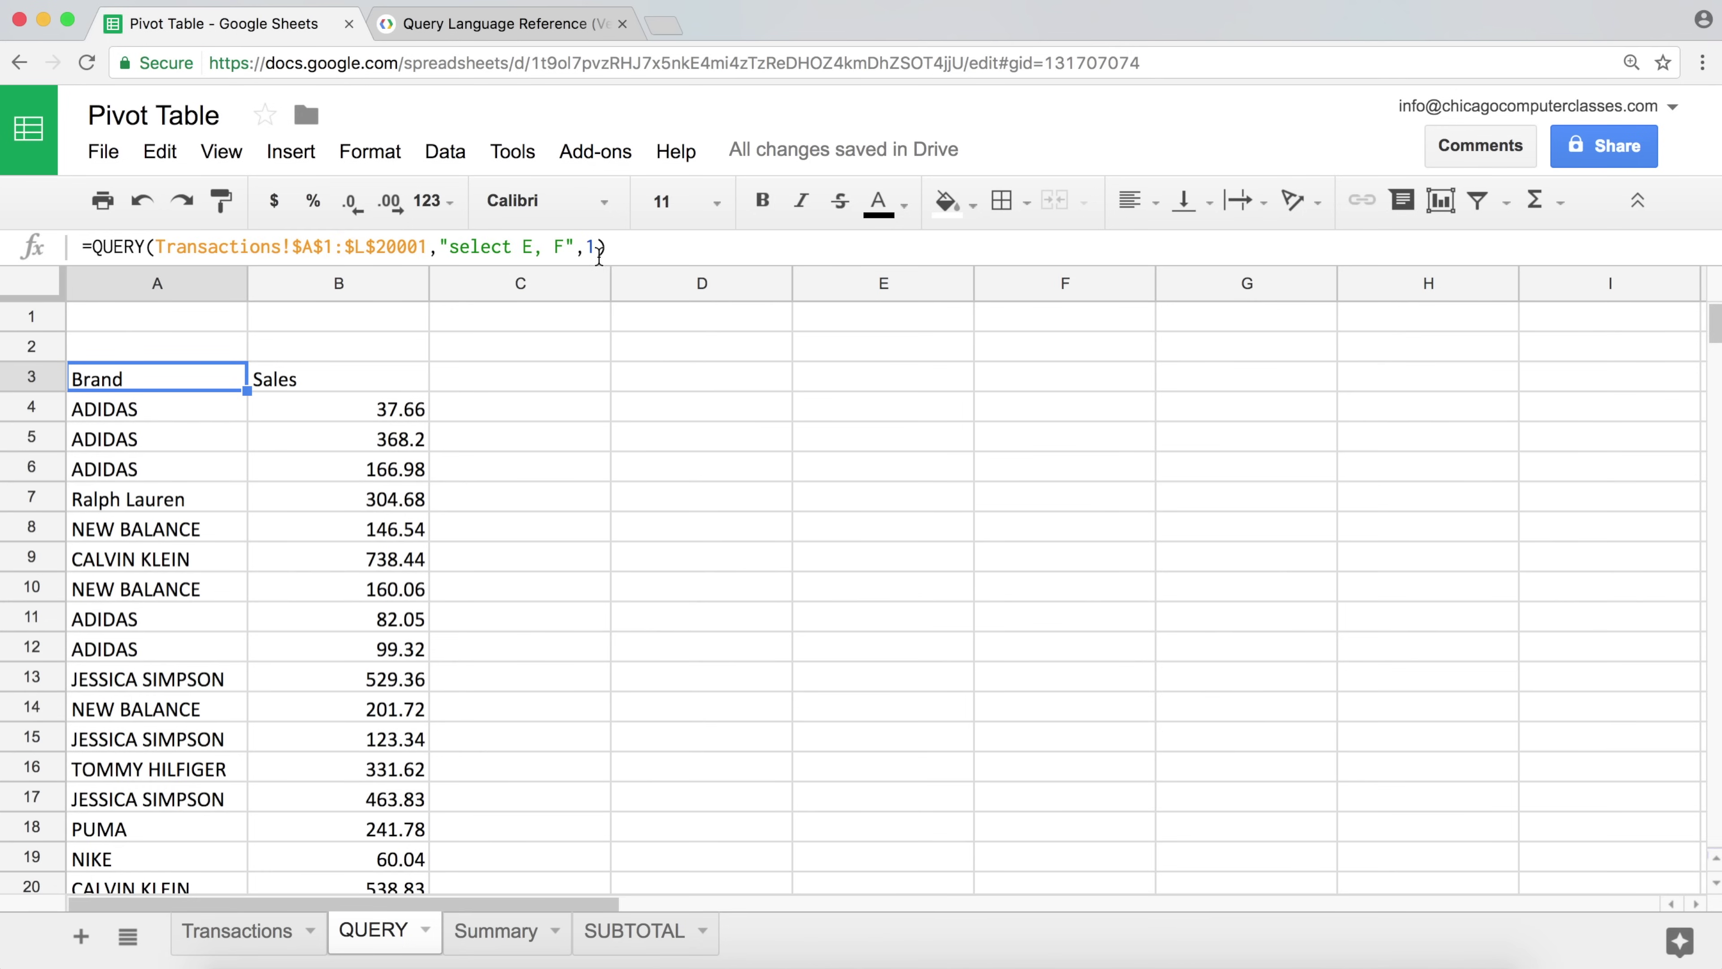
left_click_drag(566, 247, 450, 241)
key("ctrl+c")
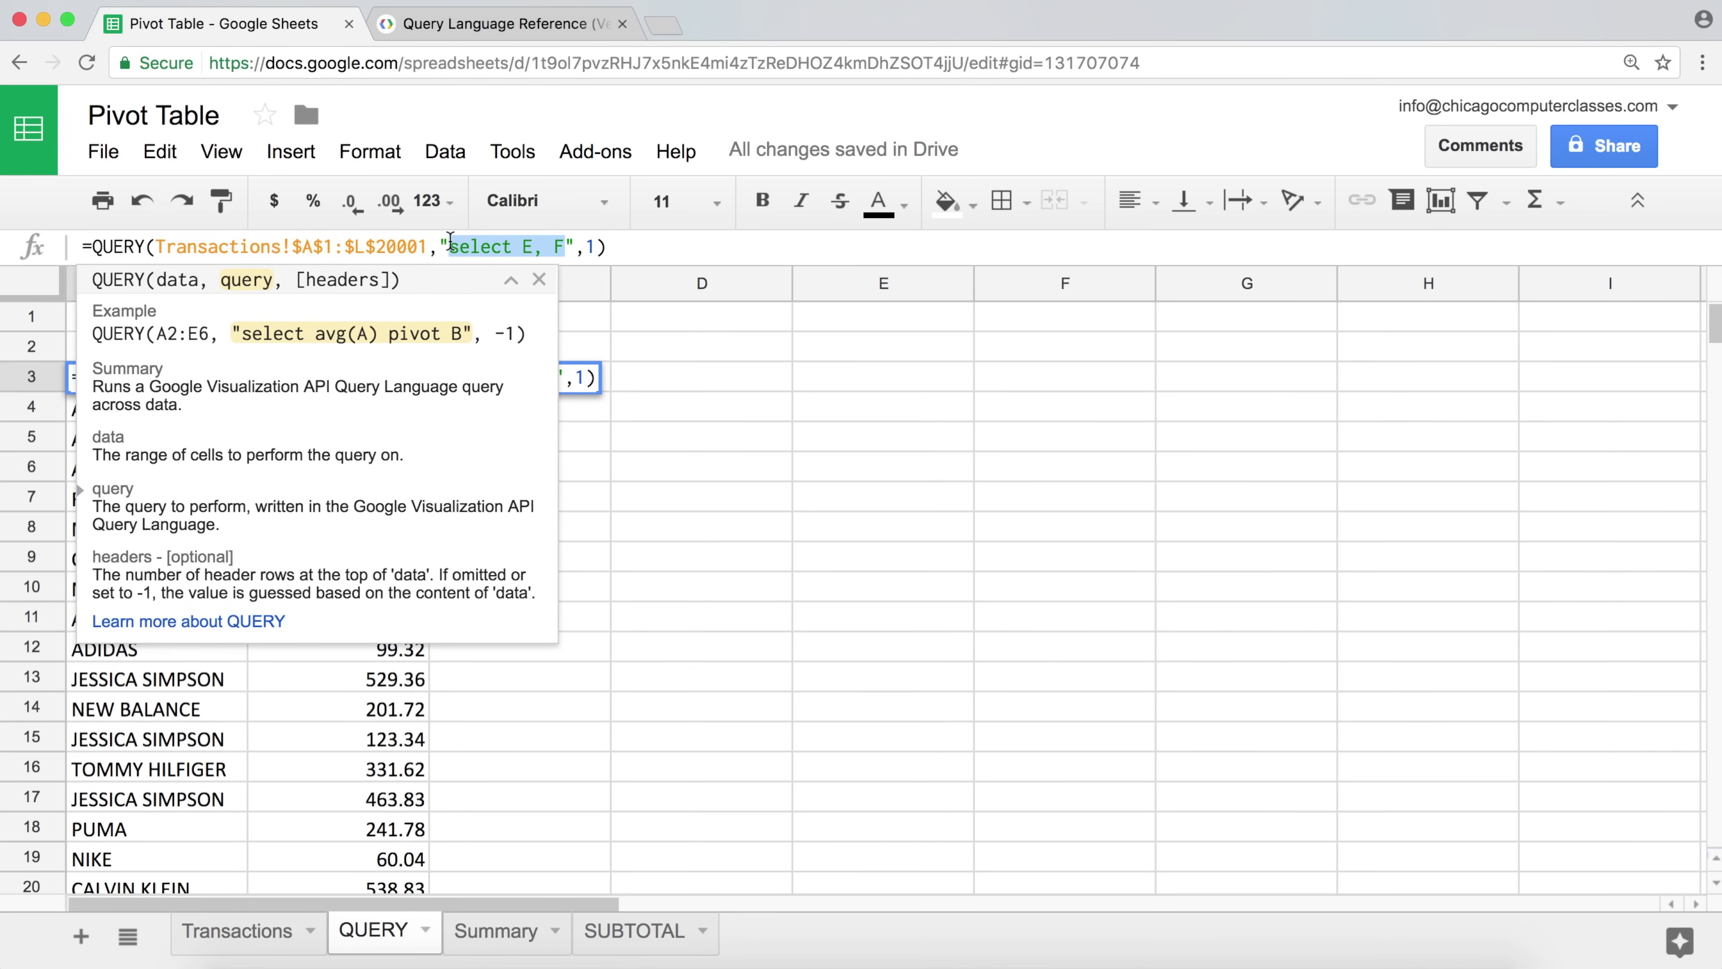
key("Escape")
left_click(210, 323)
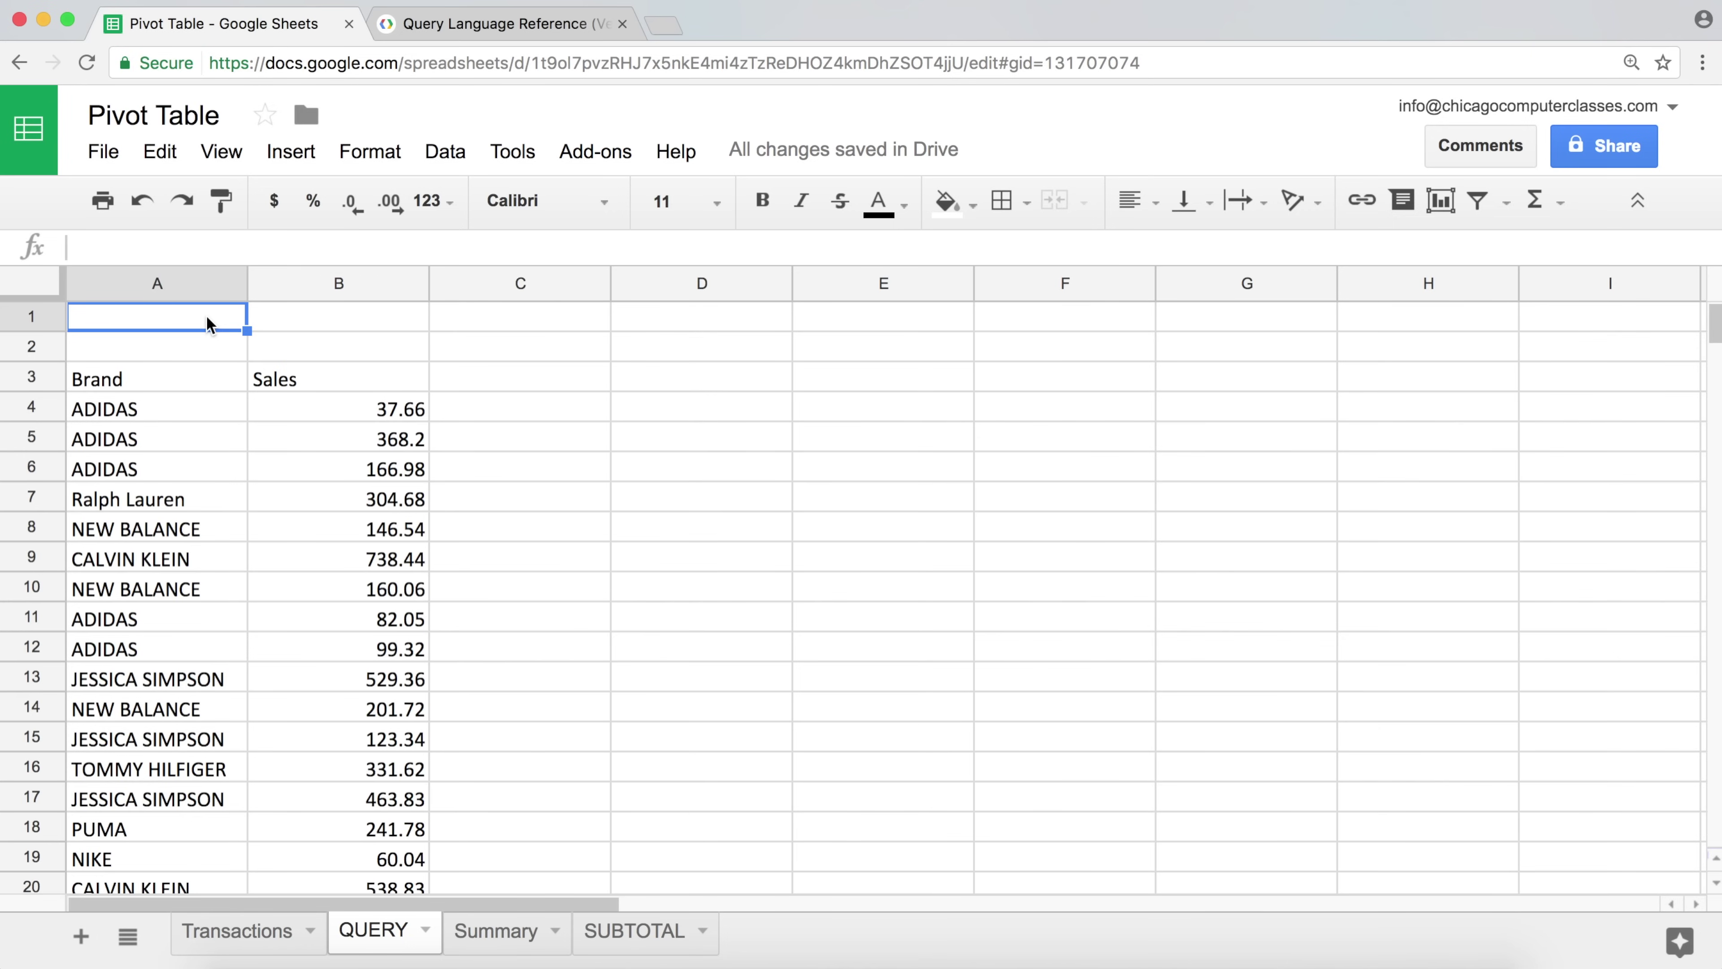
key("ctrl+v")
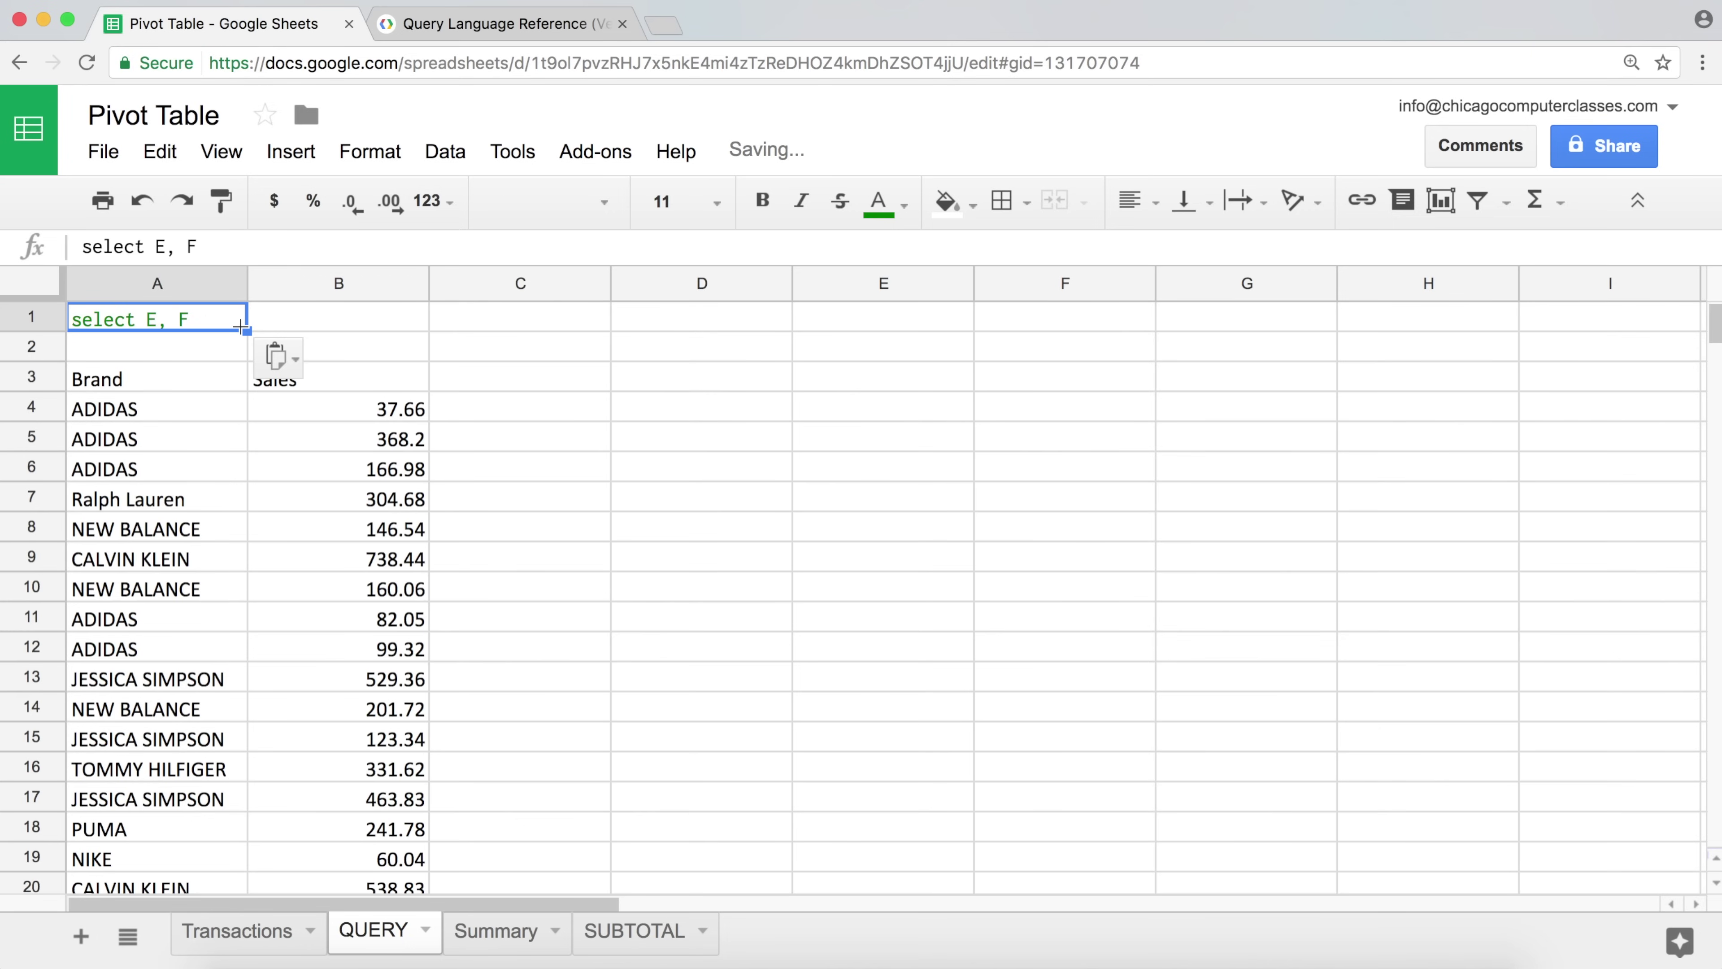
- Replace the quoted query string in the A3 formula with a reference to cell A1, commit, and check both cells
left_click(168, 377)
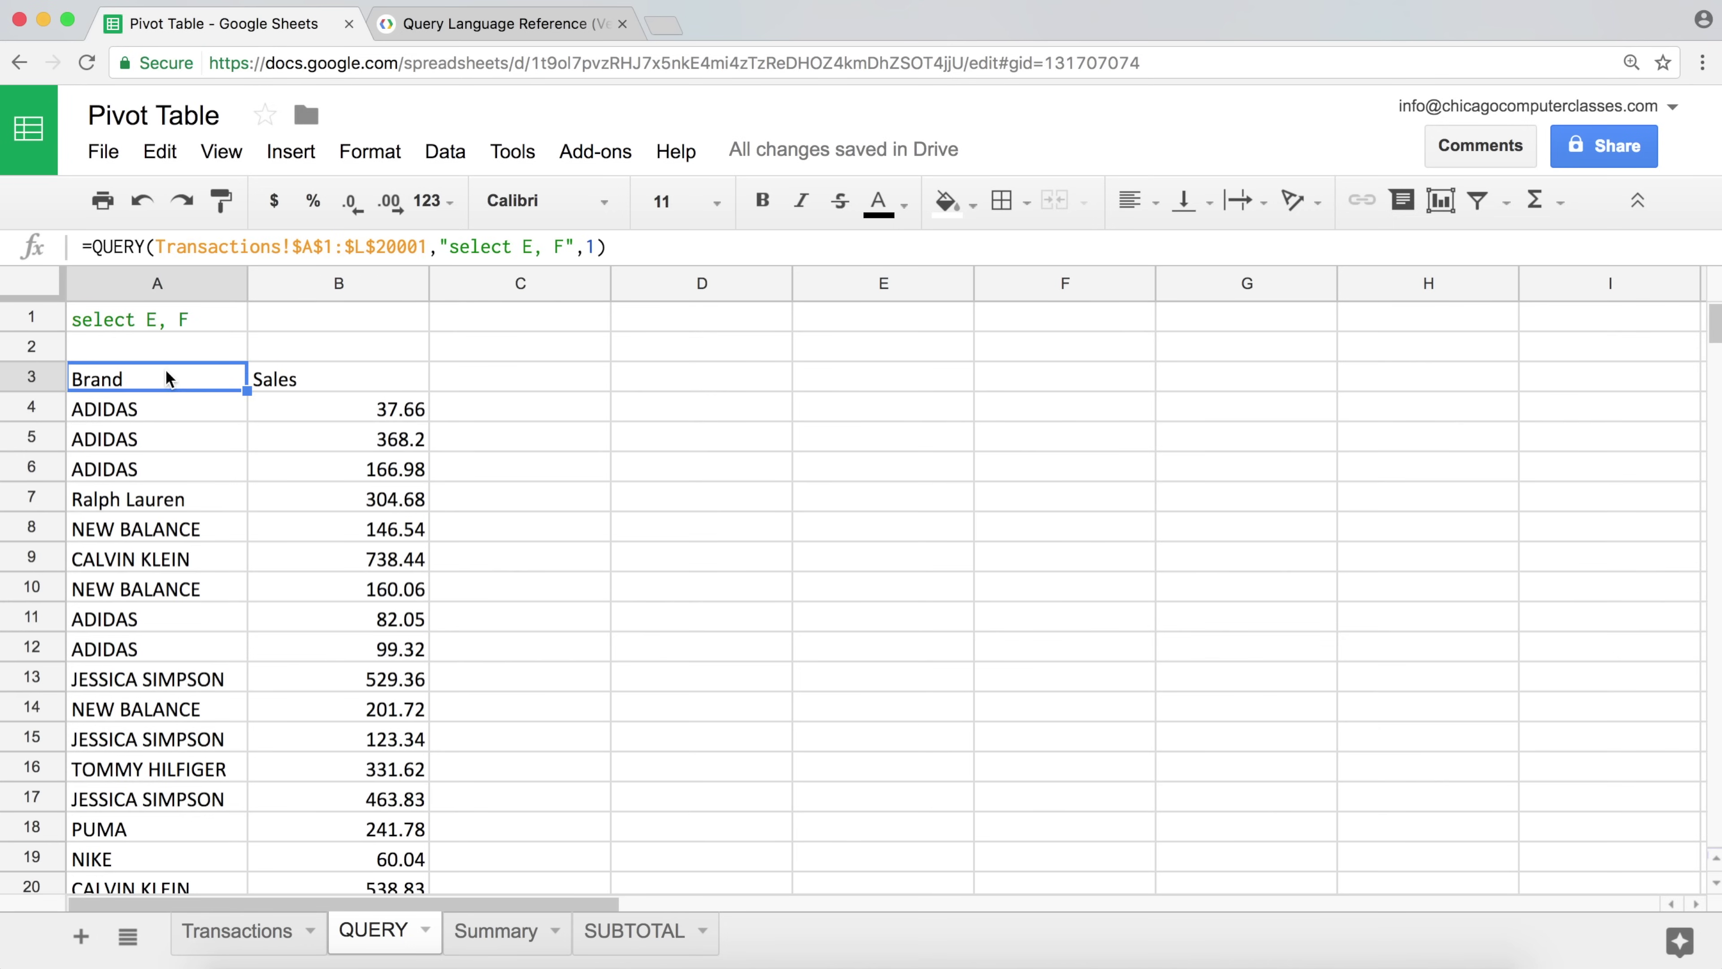
double_click(195, 380)
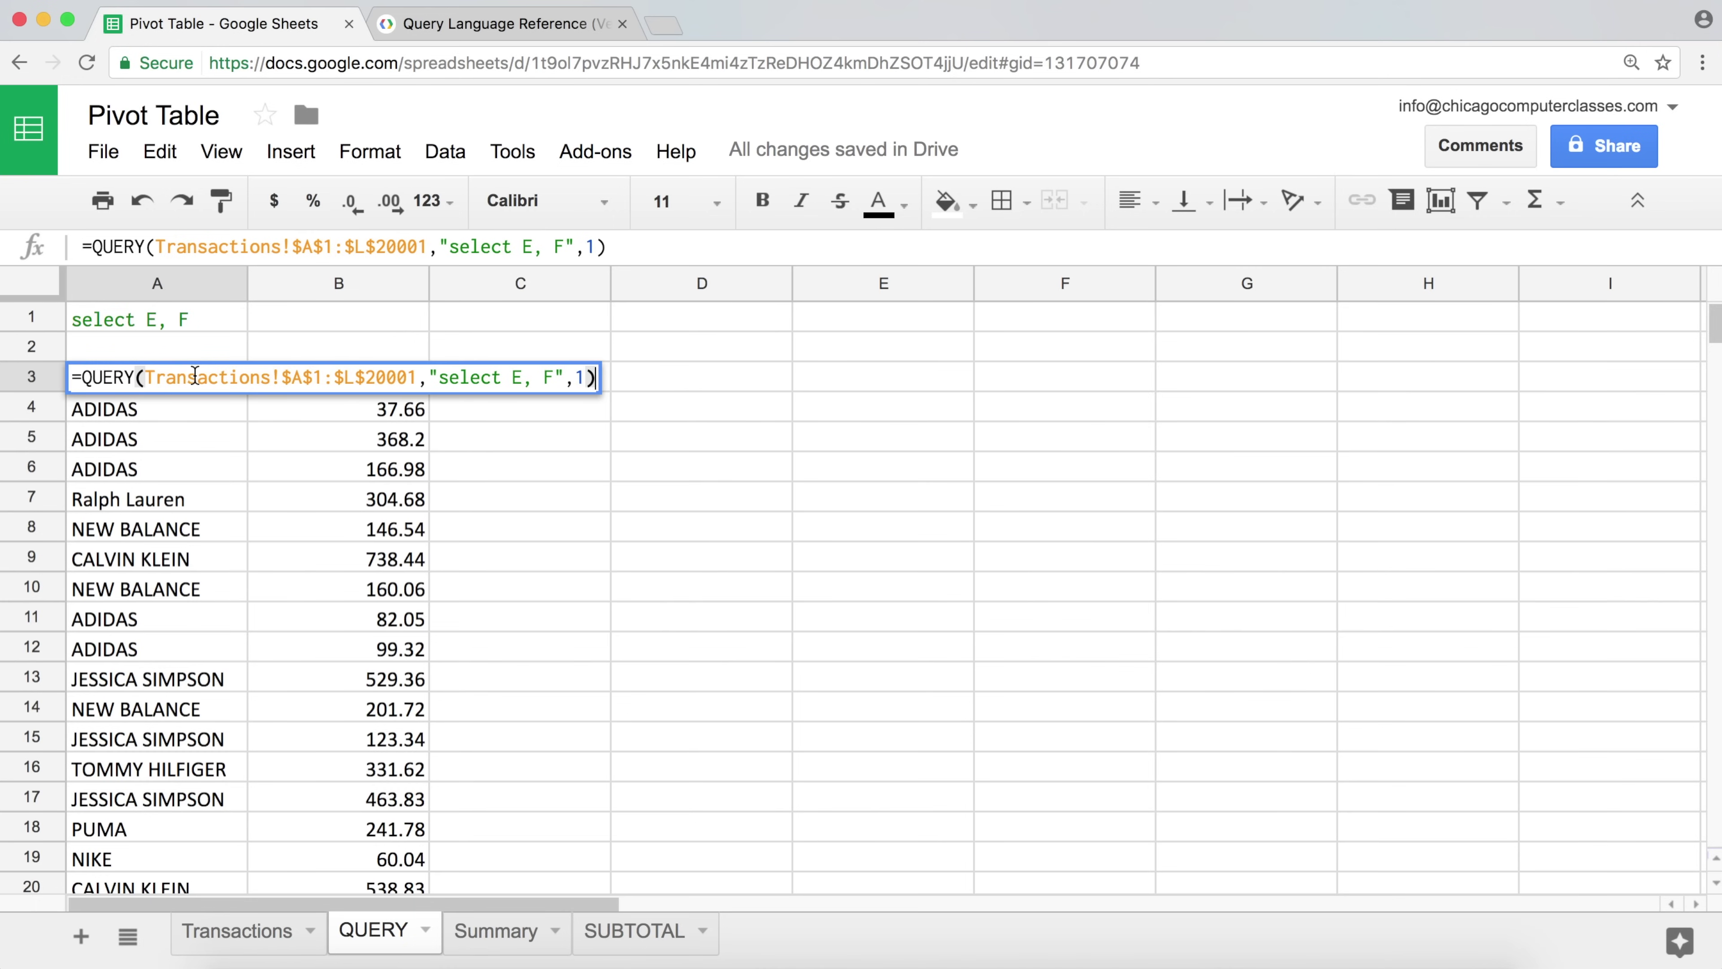
left_click_drag(565, 380, 427, 380)
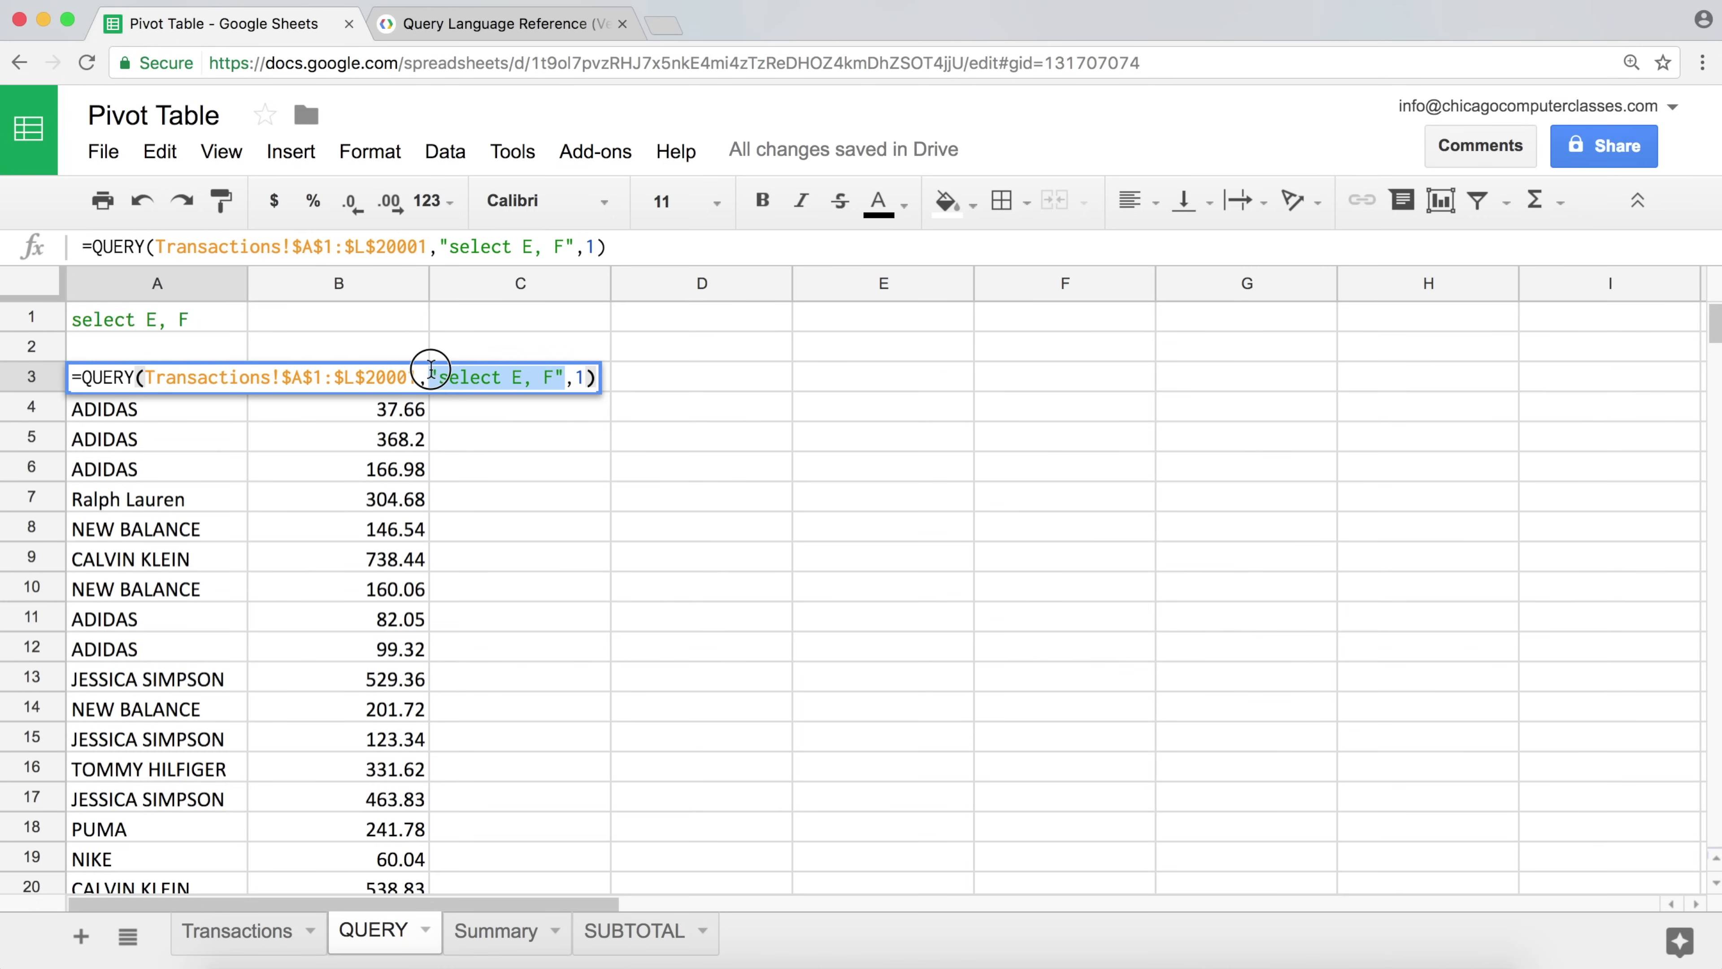
key("BackSpace")
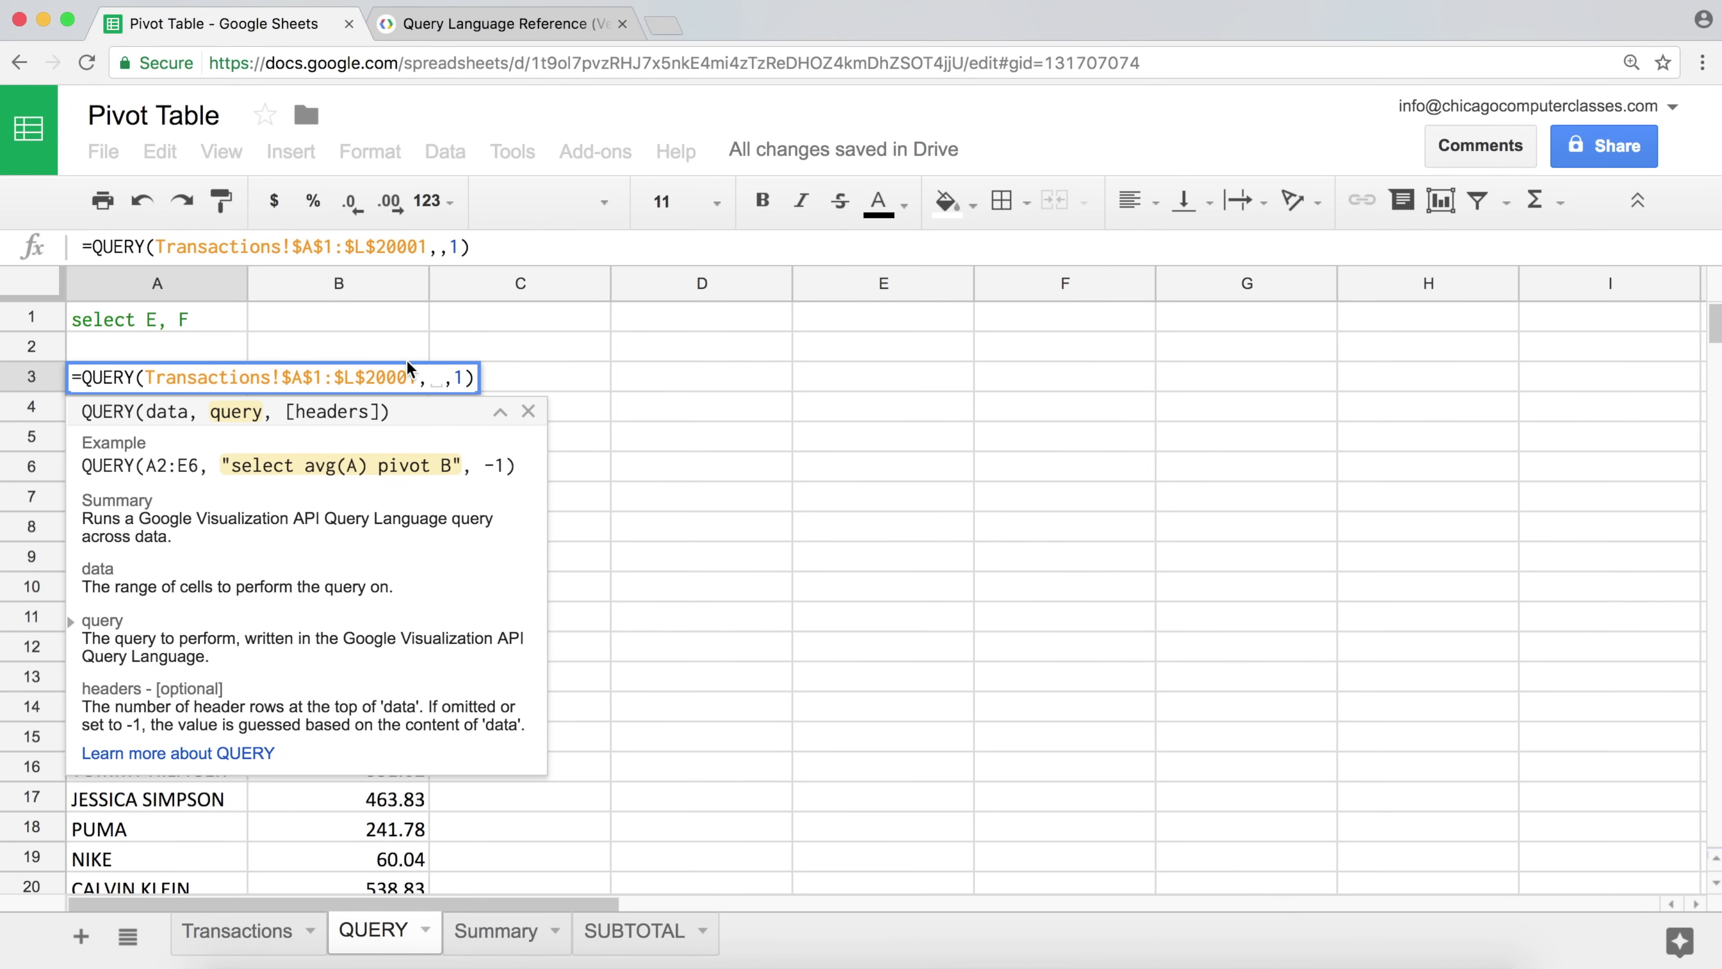
left_click(199, 323)
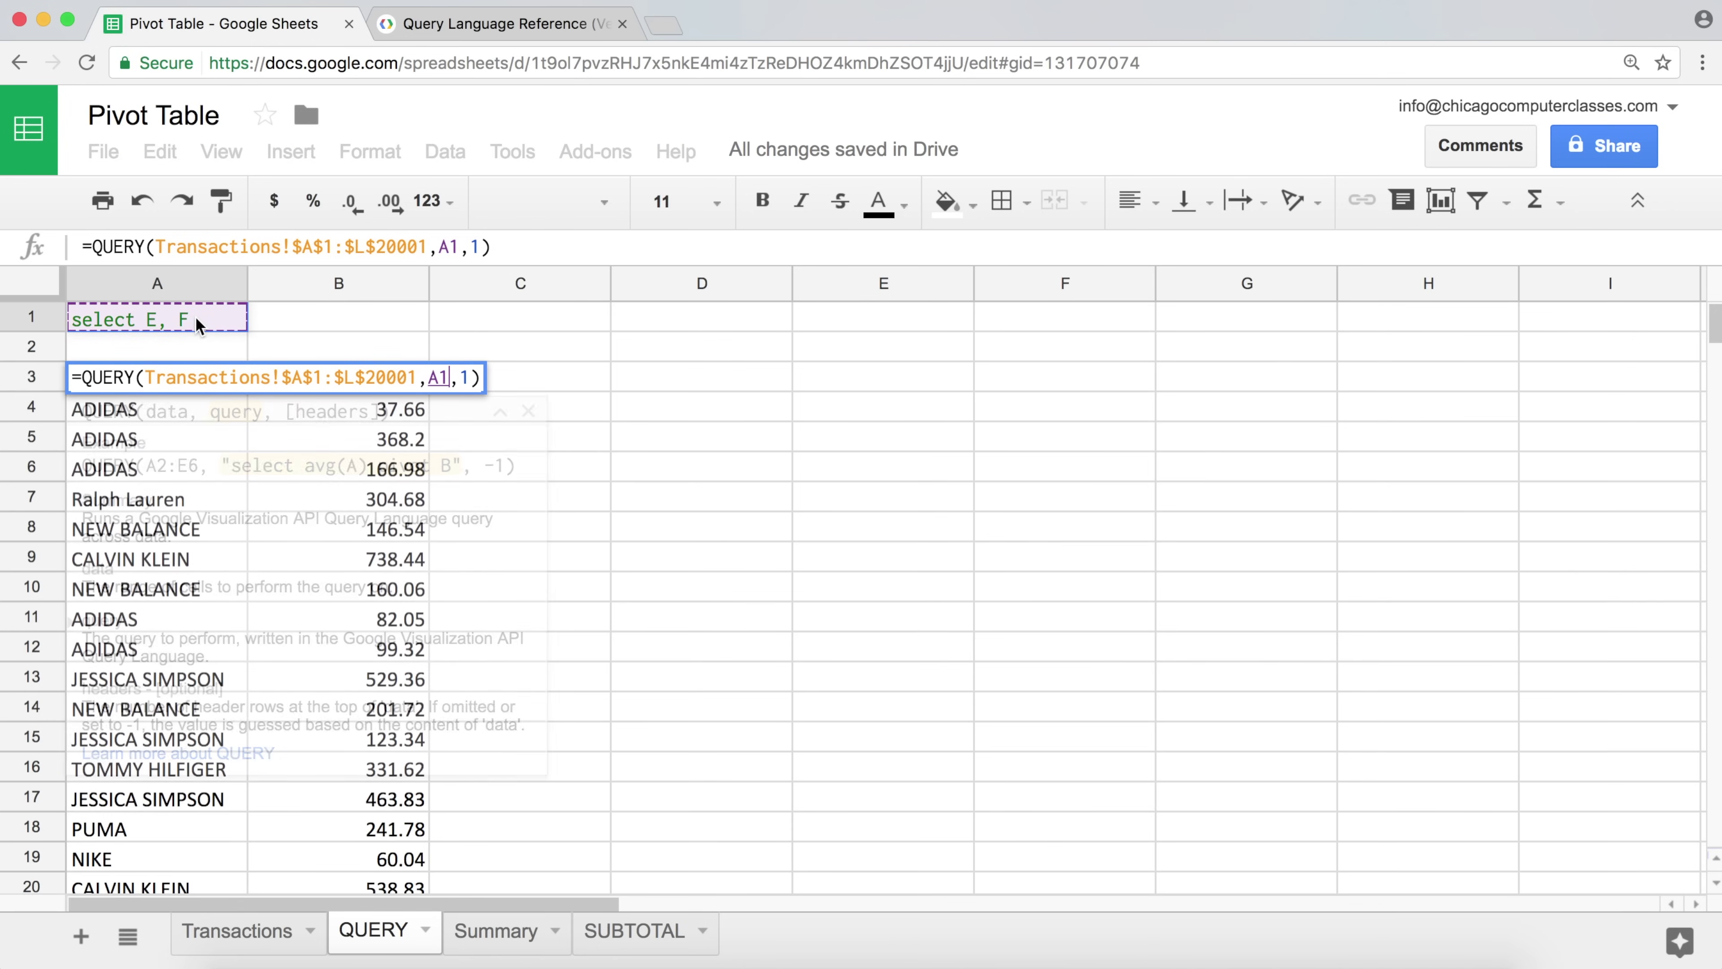
key("Return")
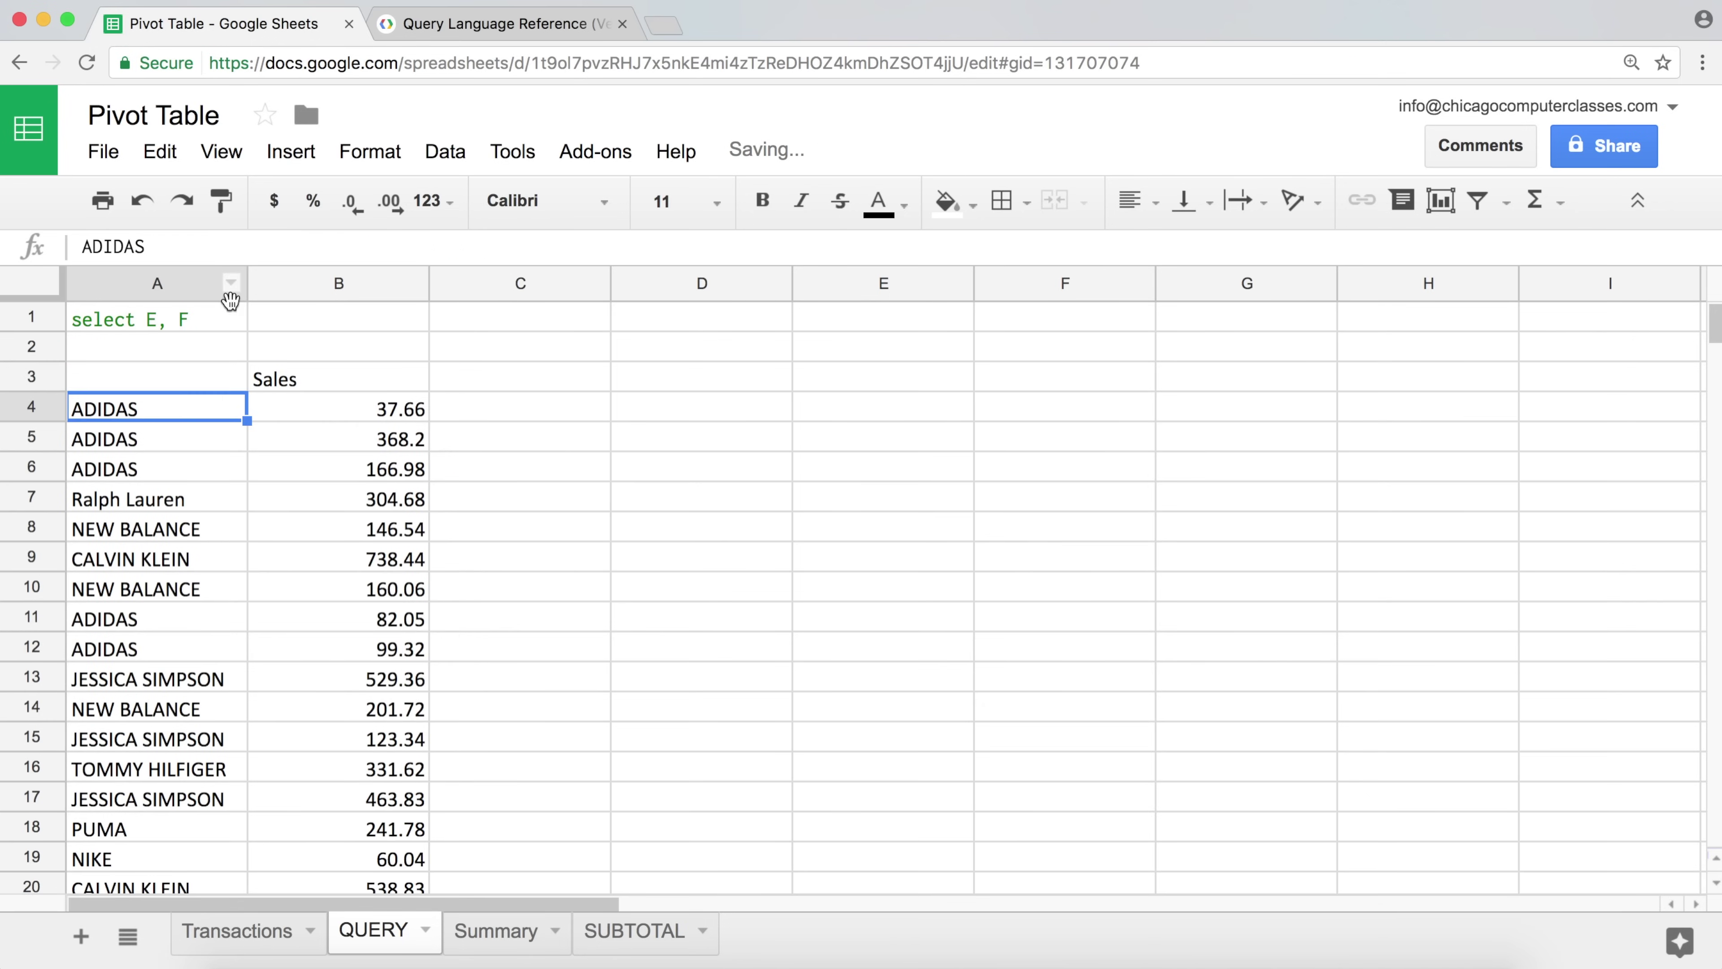
left_click(179, 316)
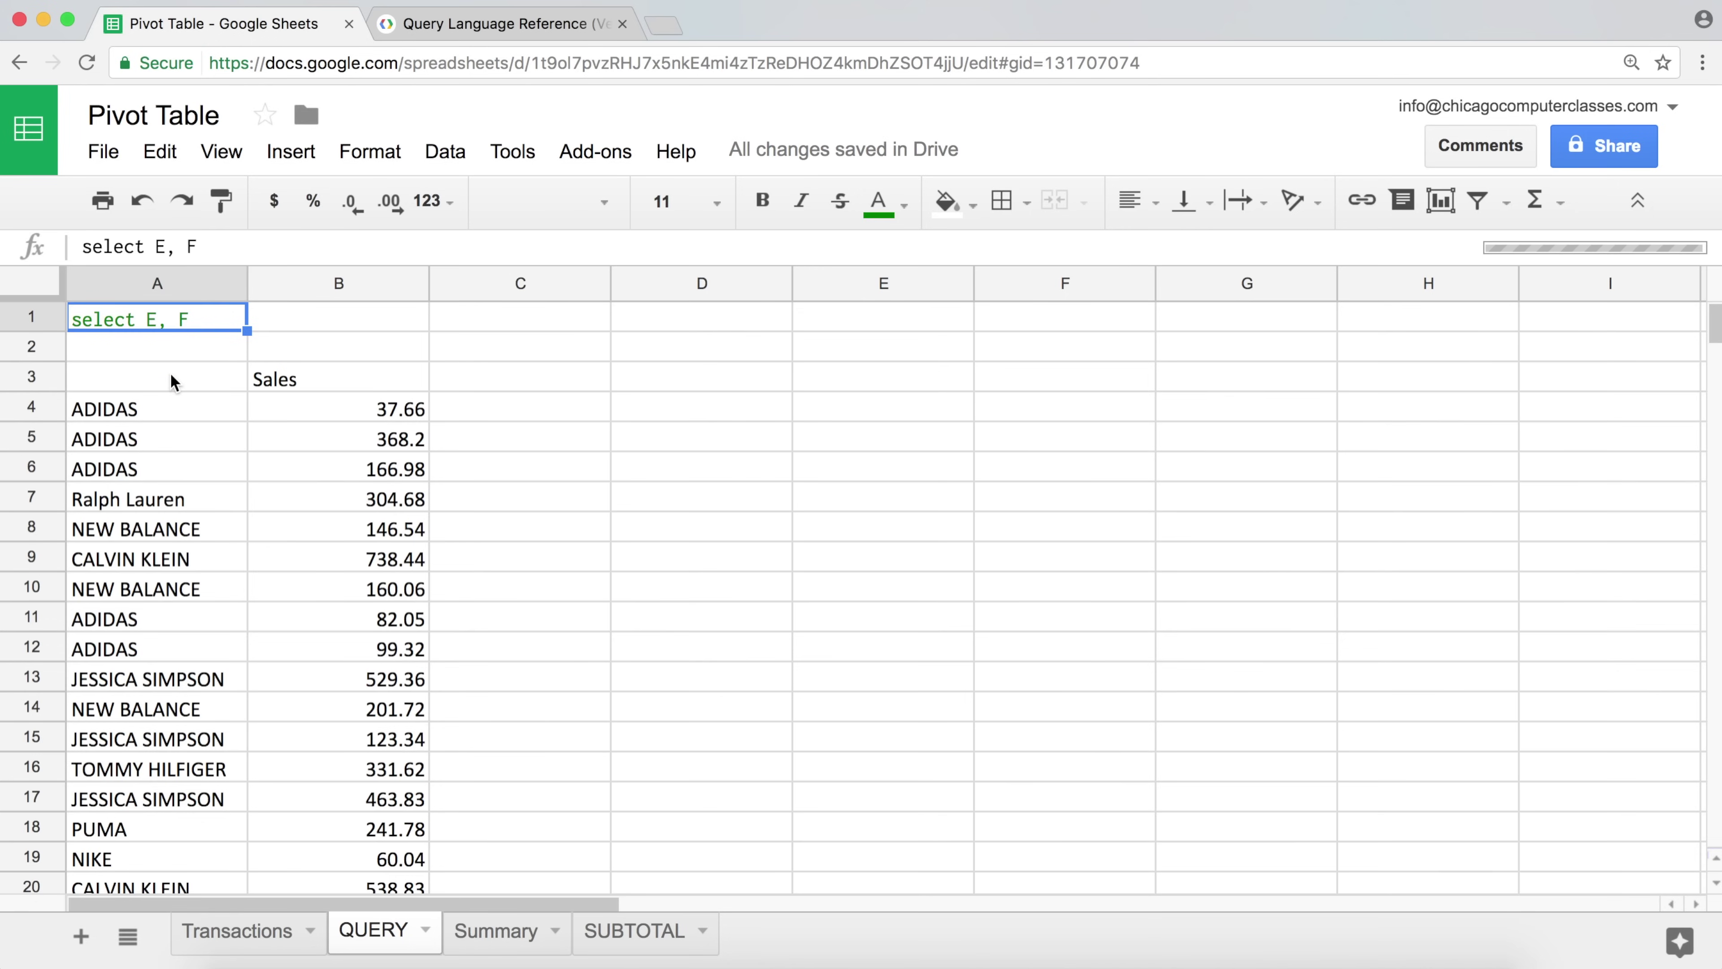
left_click(168, 375)
left_click(173, 327)
- Examine the Brand, Sales and Year columns on the Transactions sheet and glance at the Query Language Reference page
left_click(234, 931)
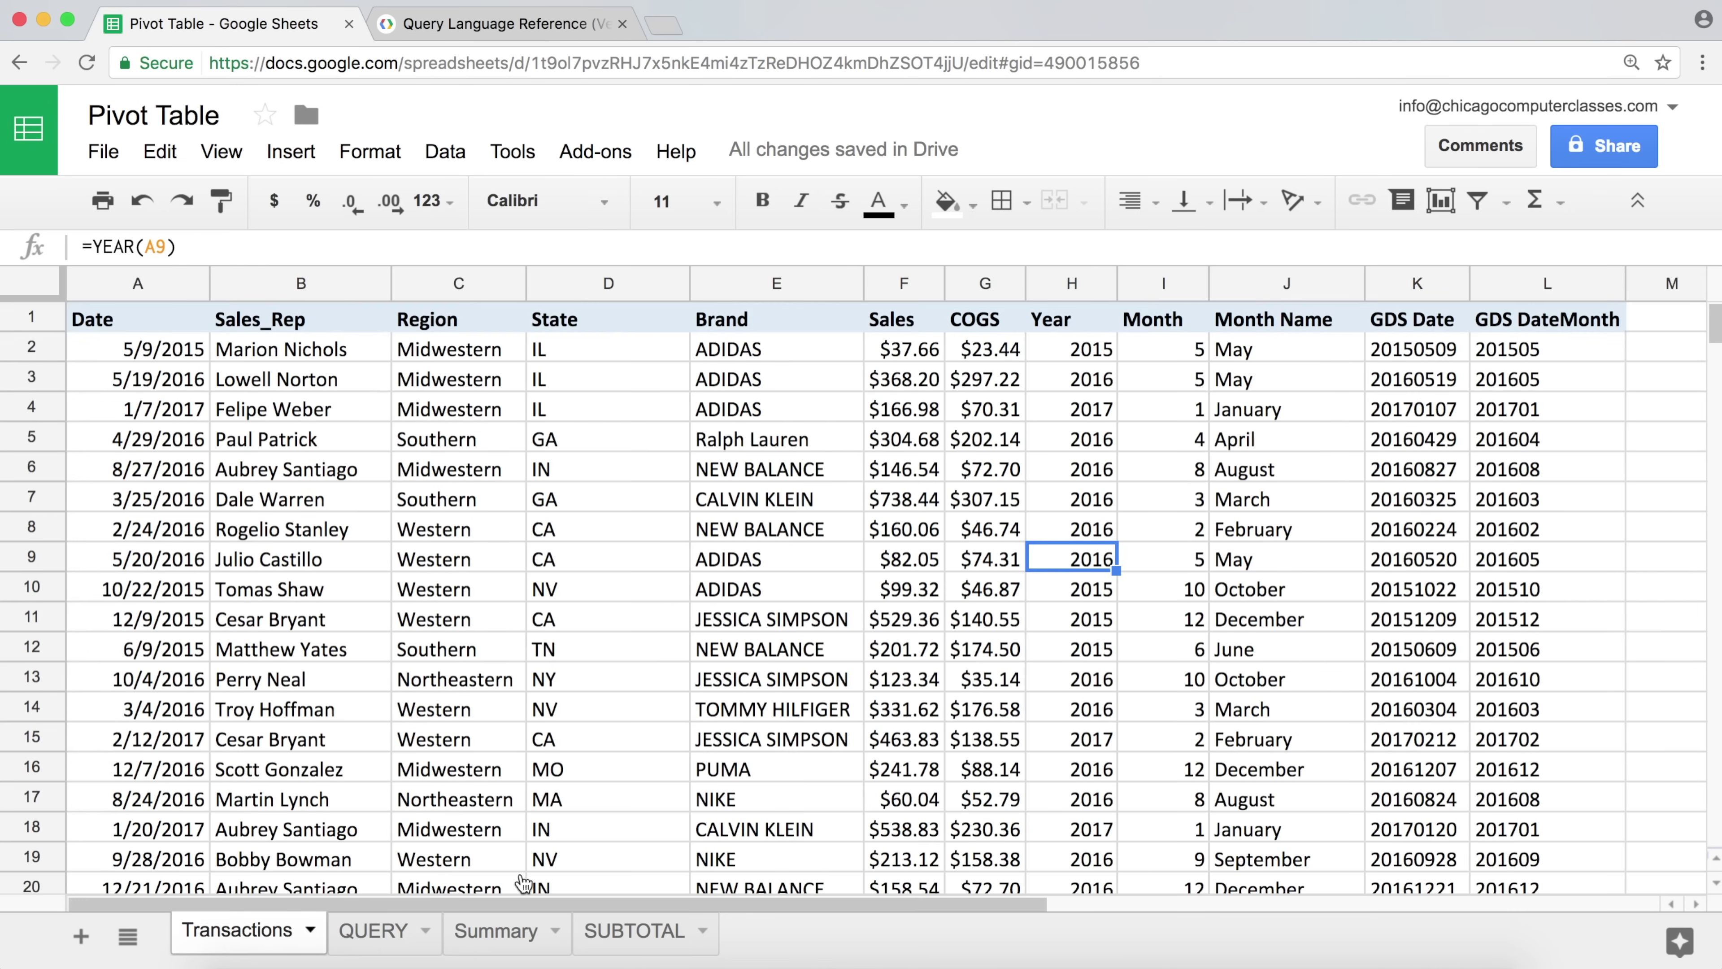
left_click(770, 325)
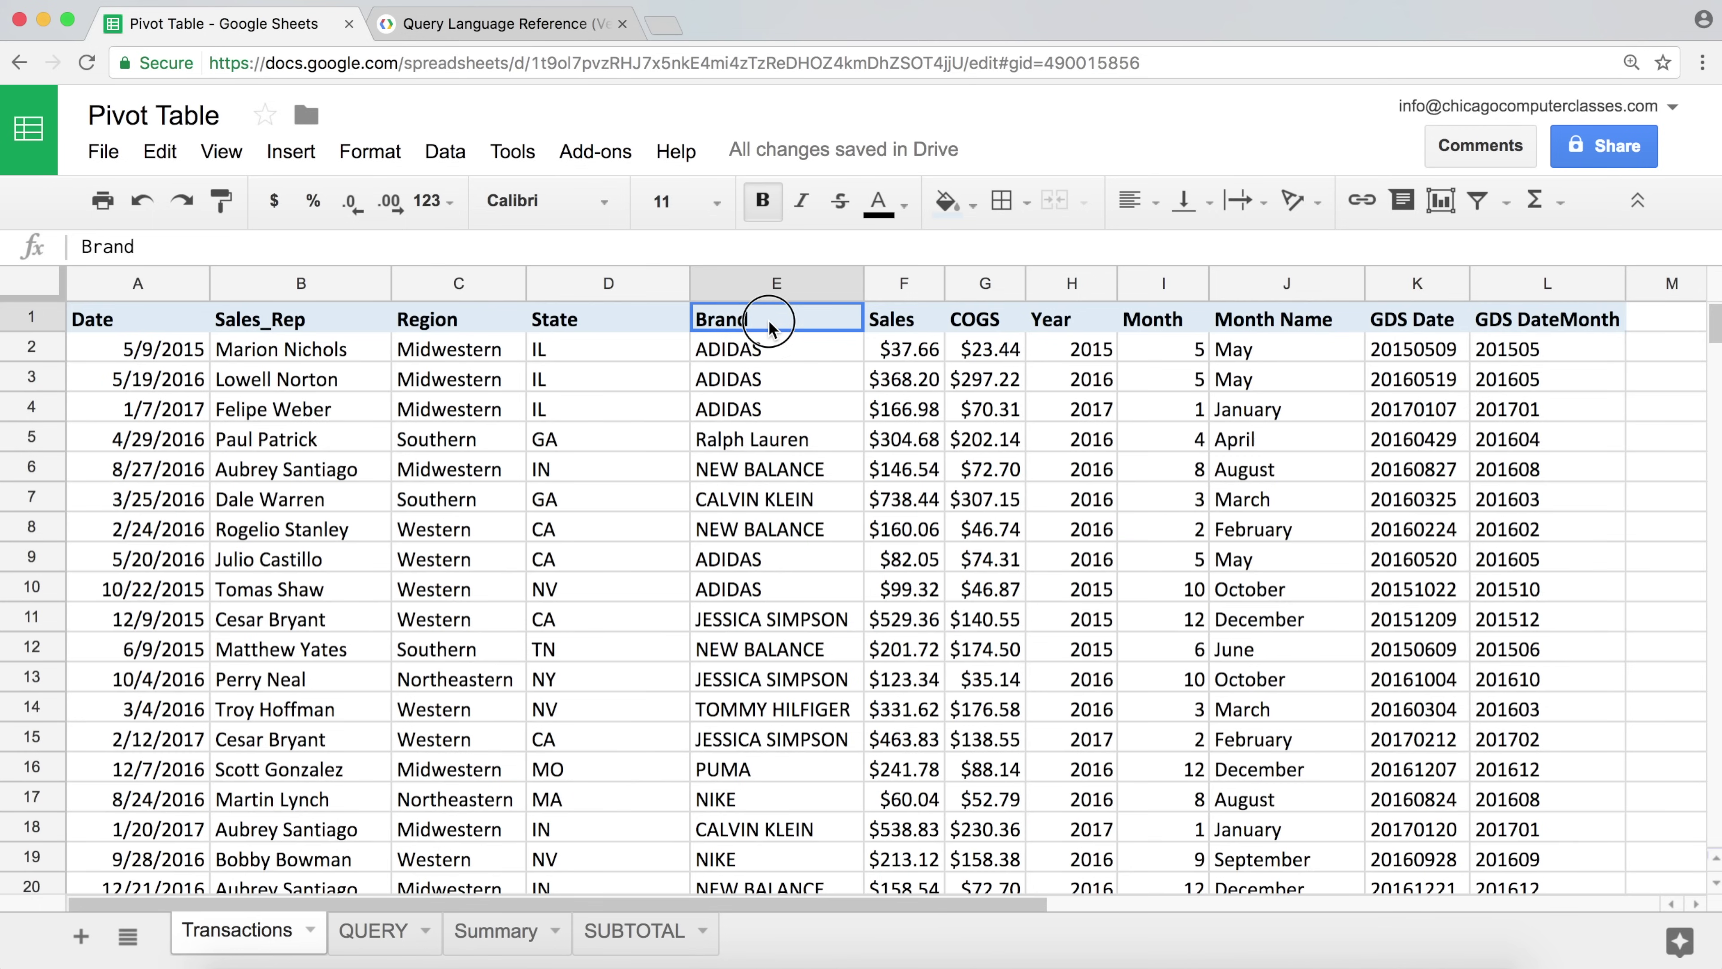
left_click(929, 320)
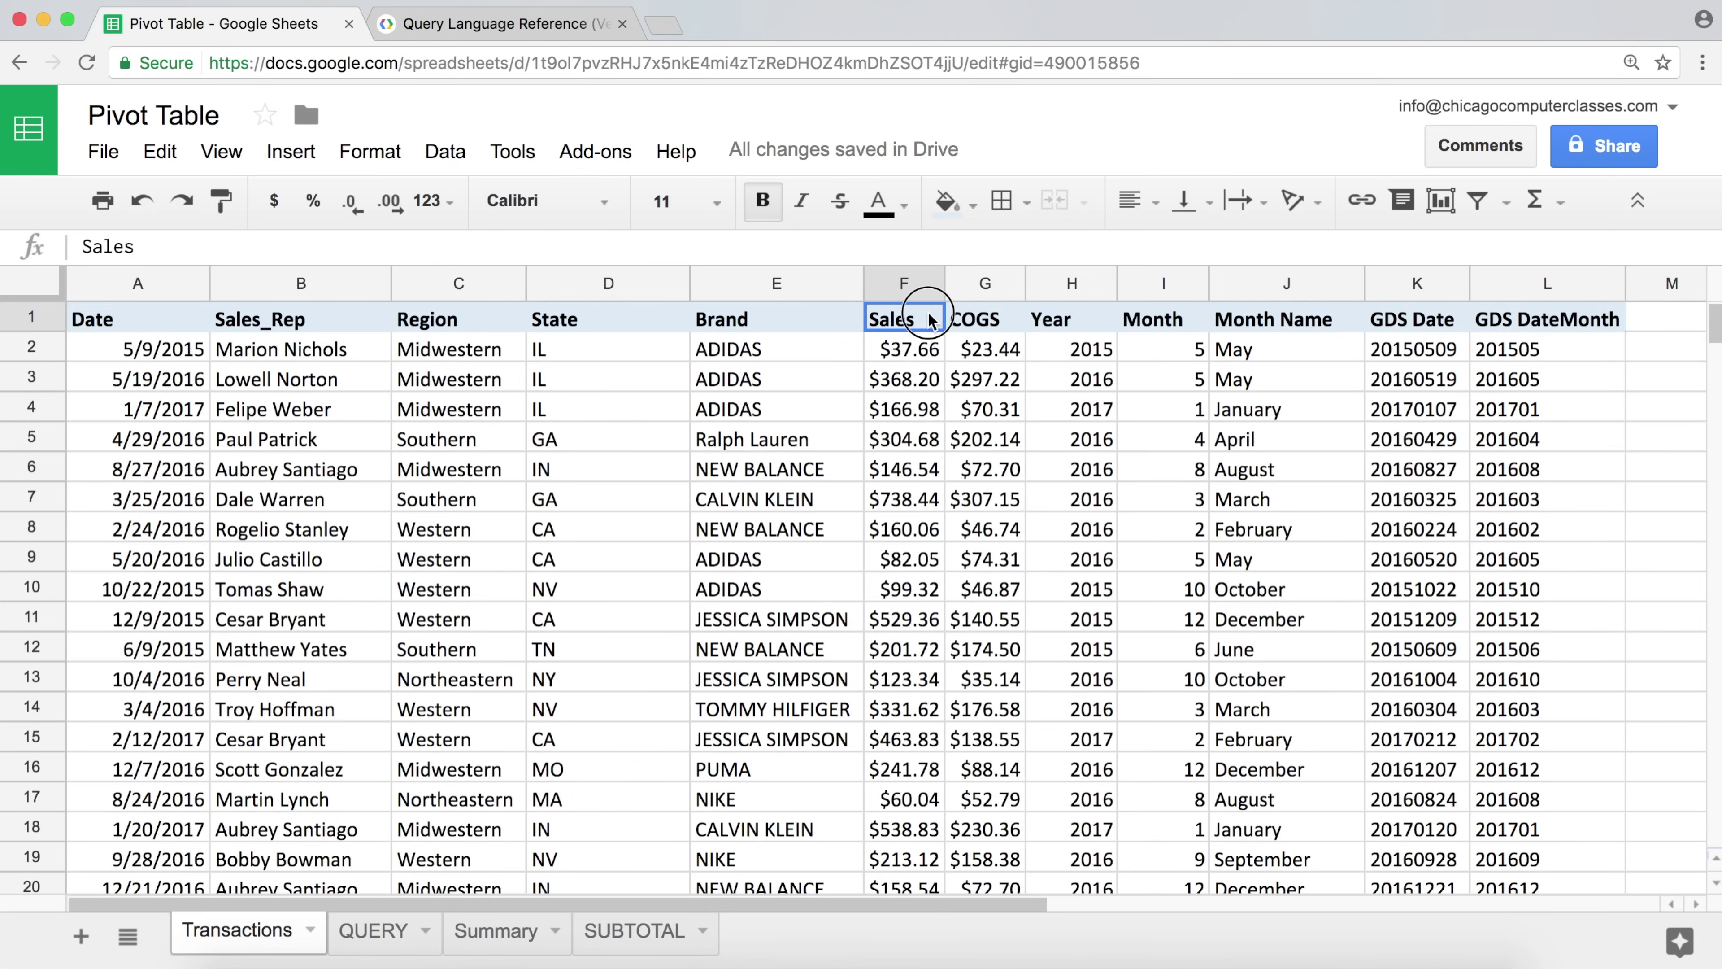
left_click(909, 452)
left_click(1099, 475)
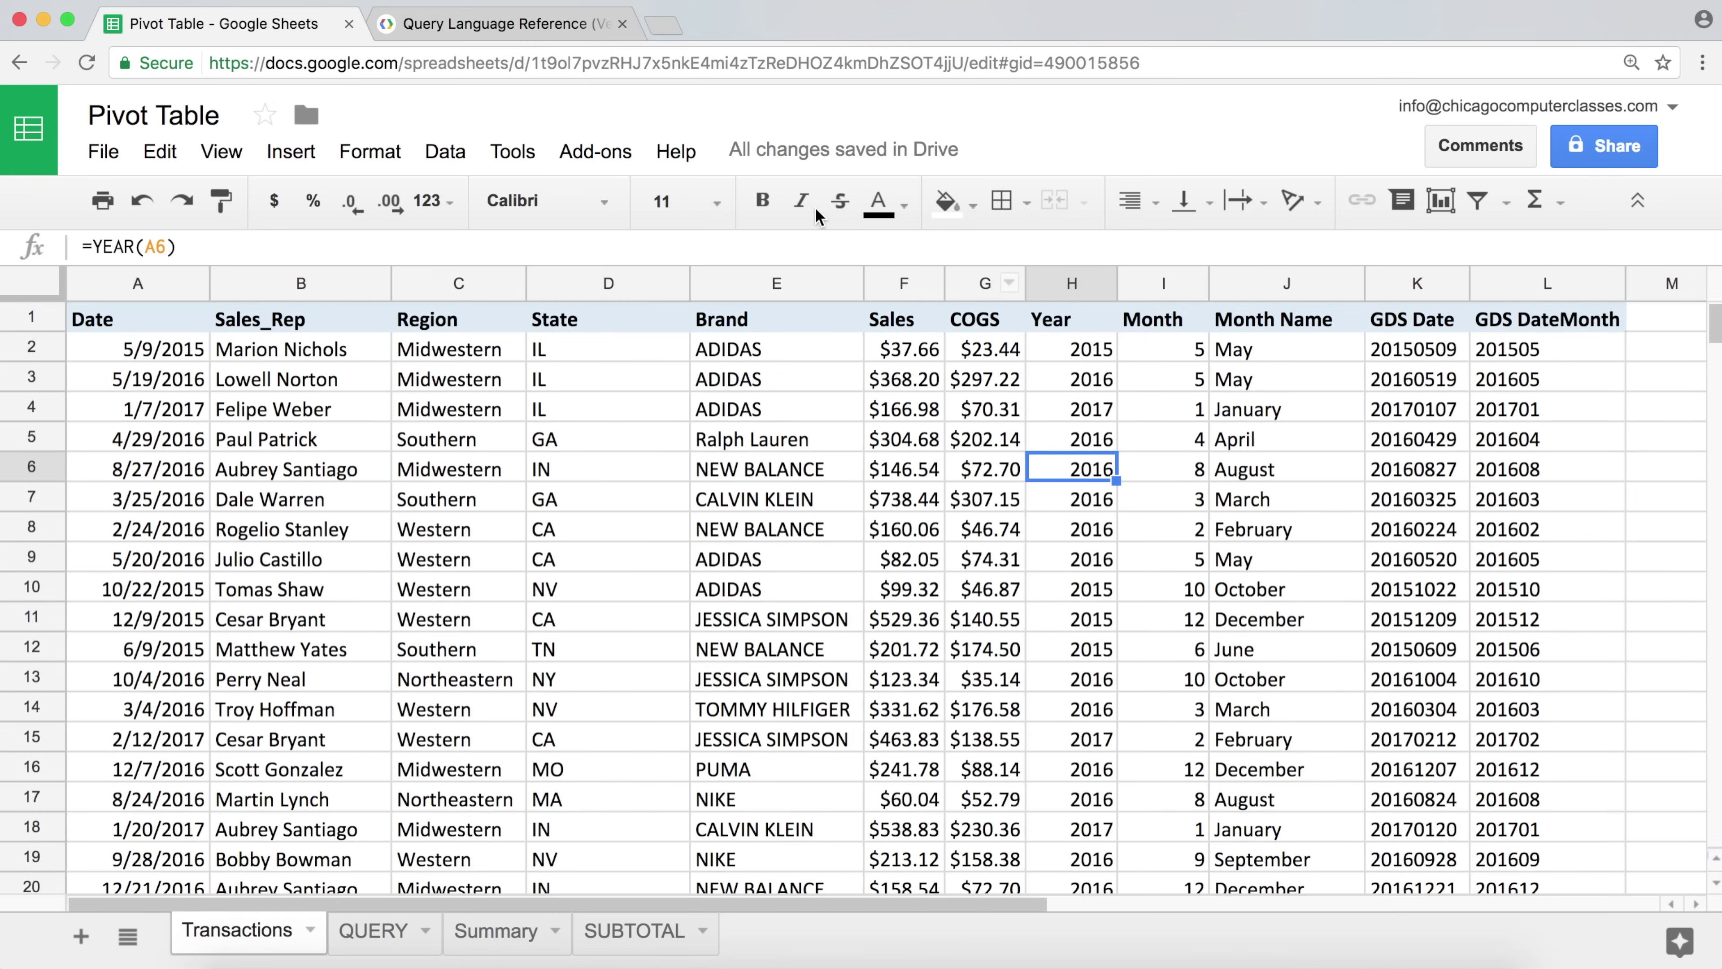
left_click(548, 28)
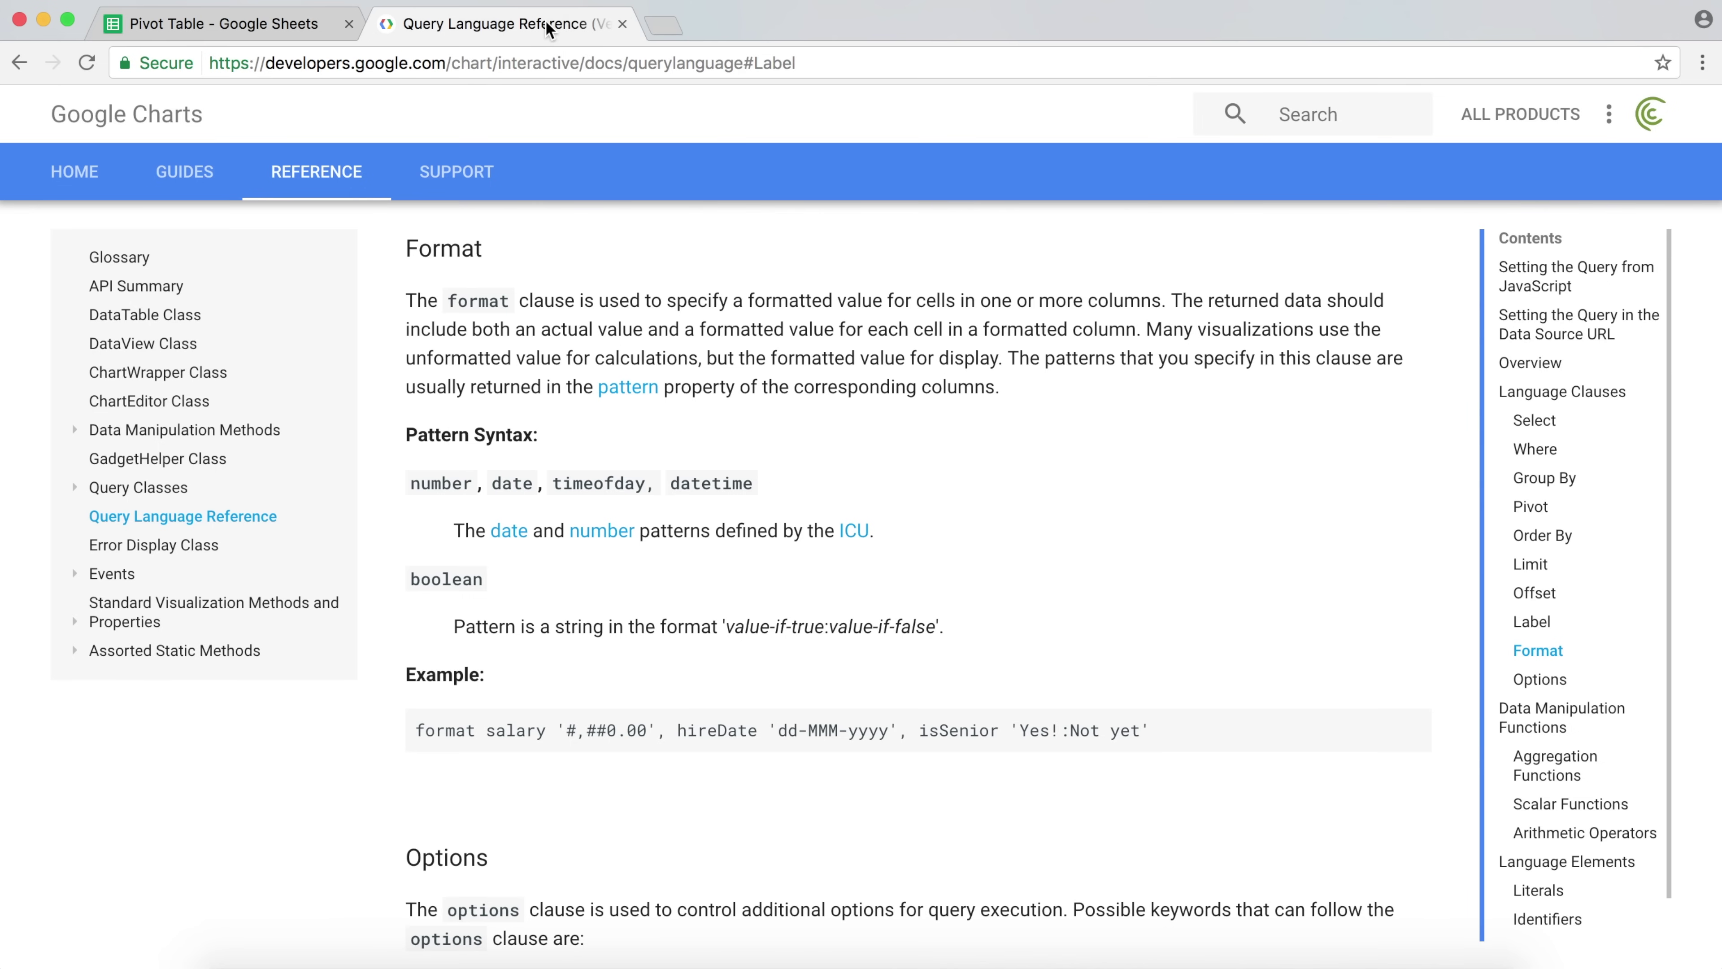
left_click(306, 30)
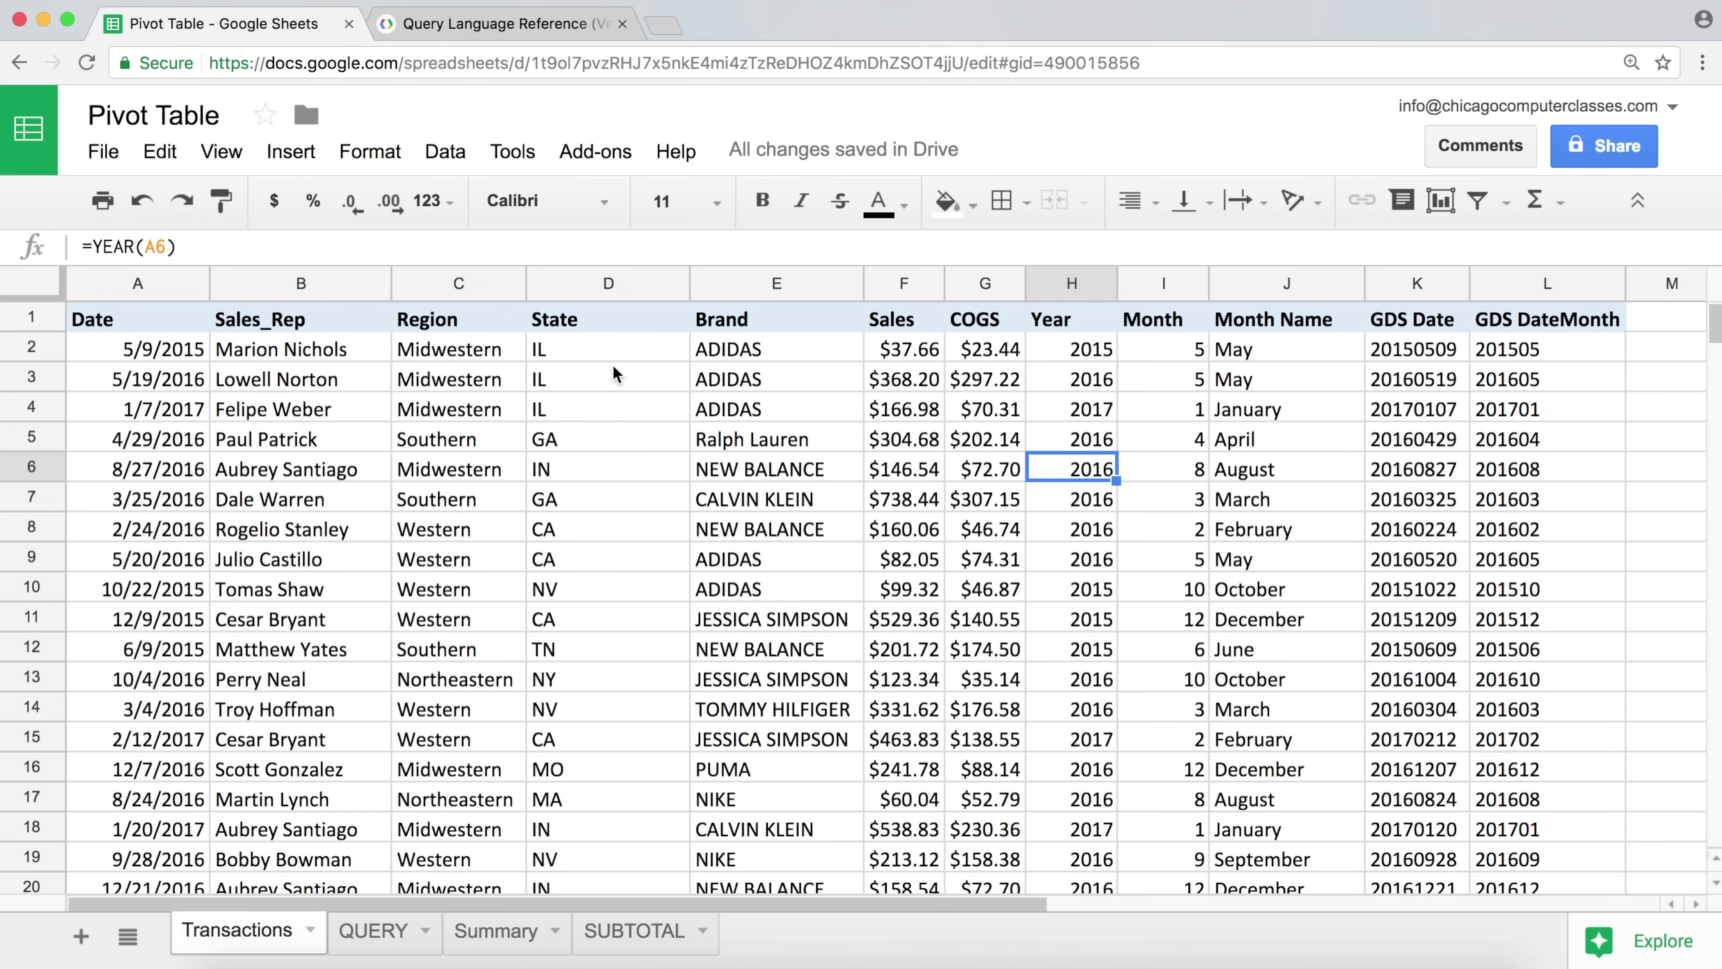
- Extend the query text in A1 of the QUERY sheet to select E, F WHERE H = 2016, and compare with the Transactions Year column
left_click(368, 933)
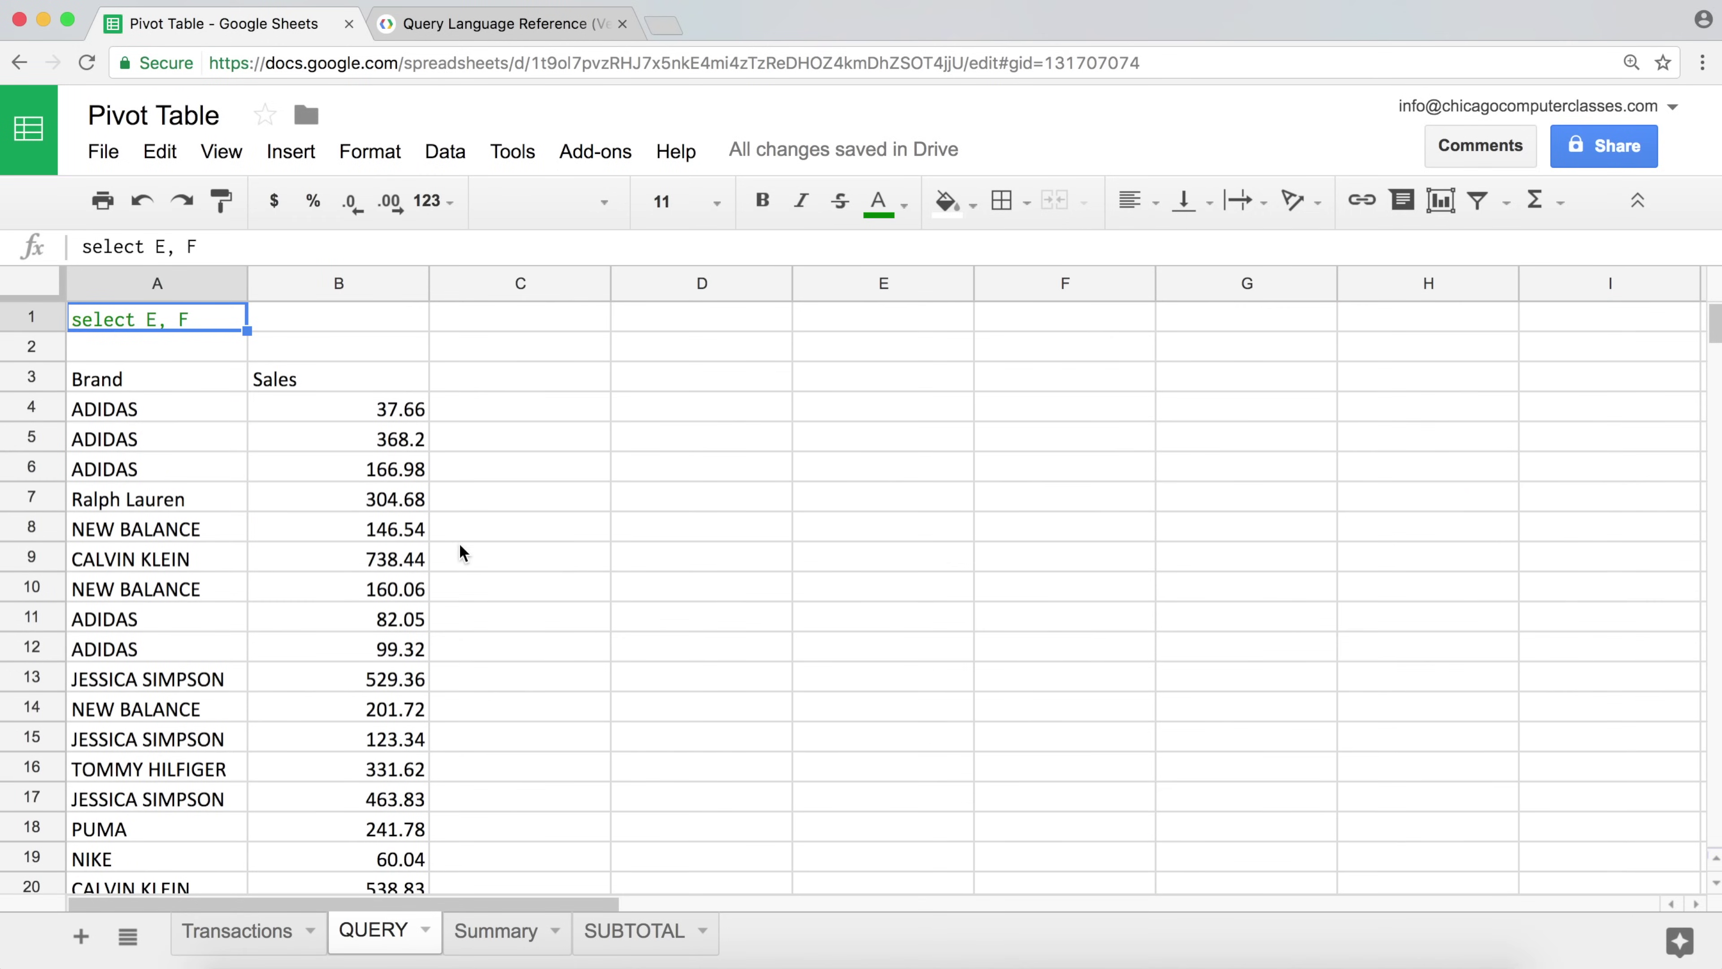
left_click(234, 246)
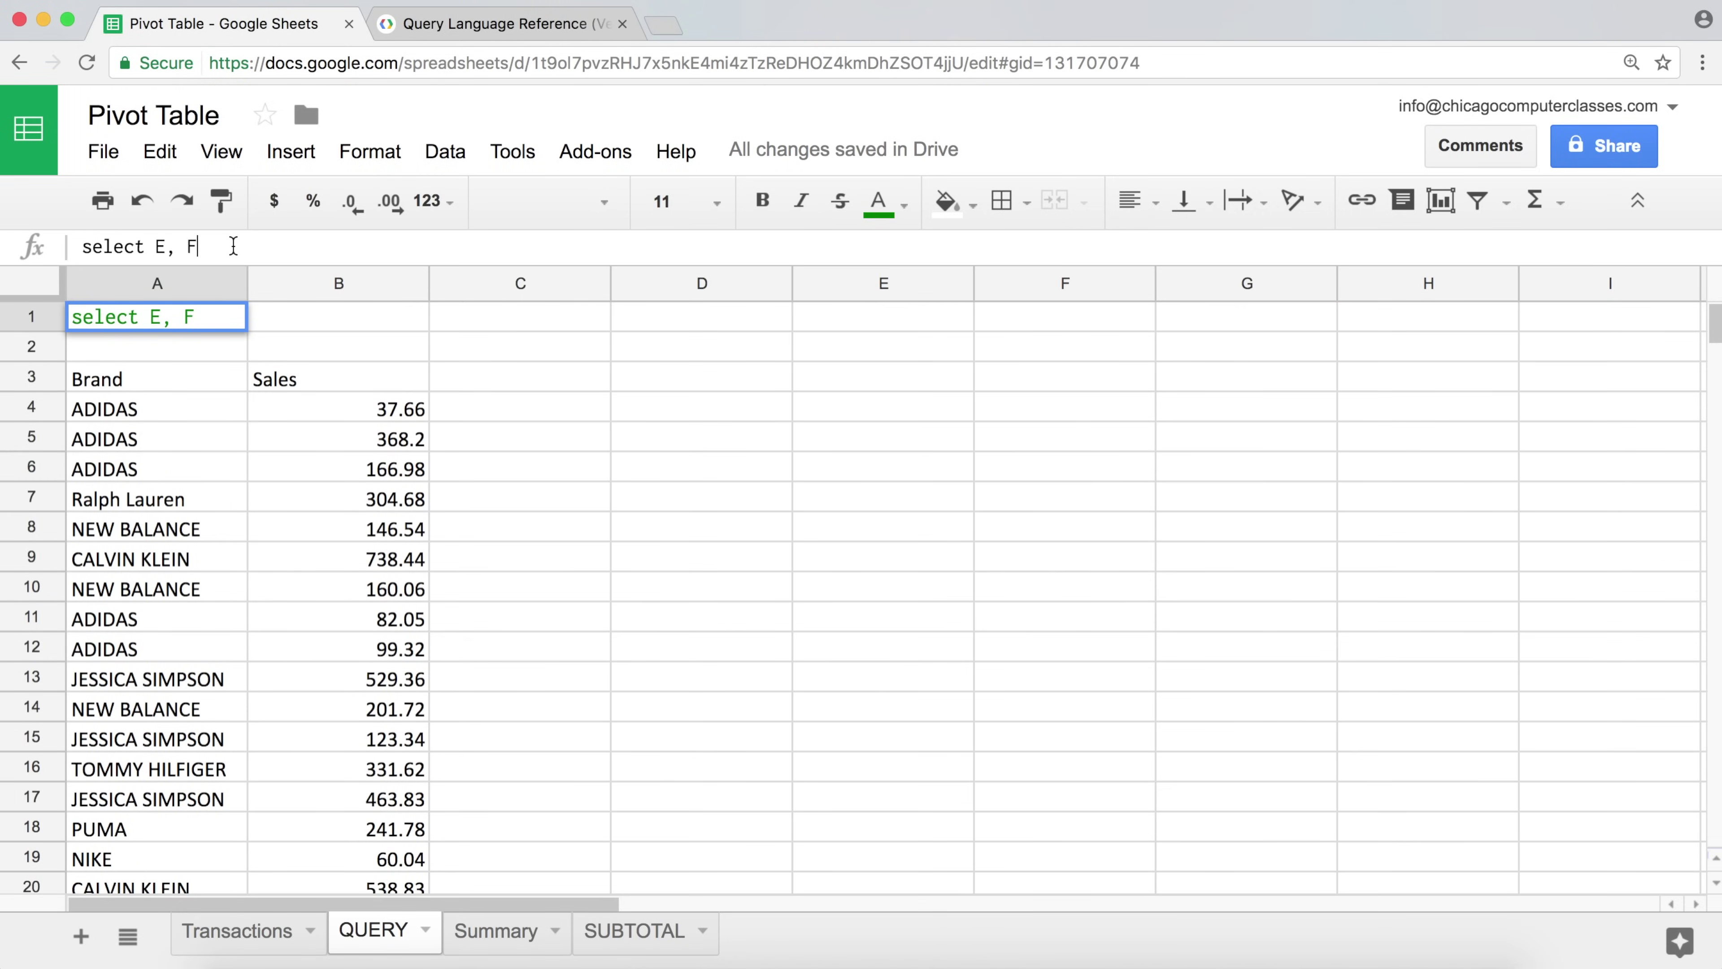
type("WHERE")
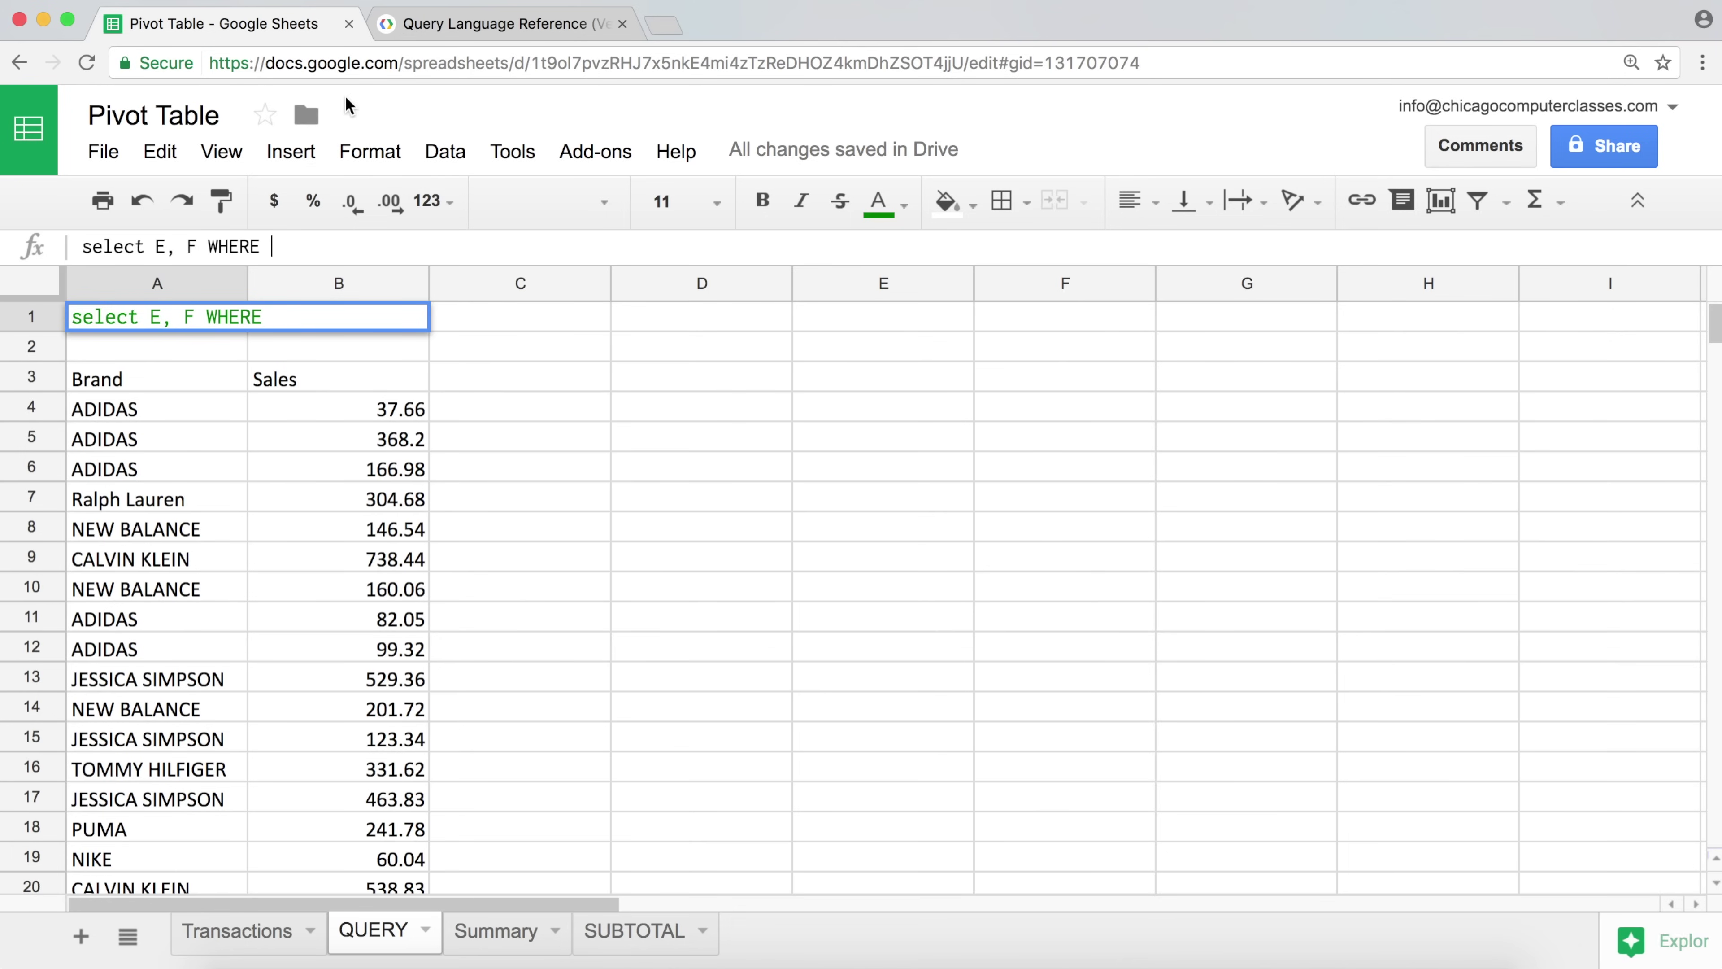
type(" H")
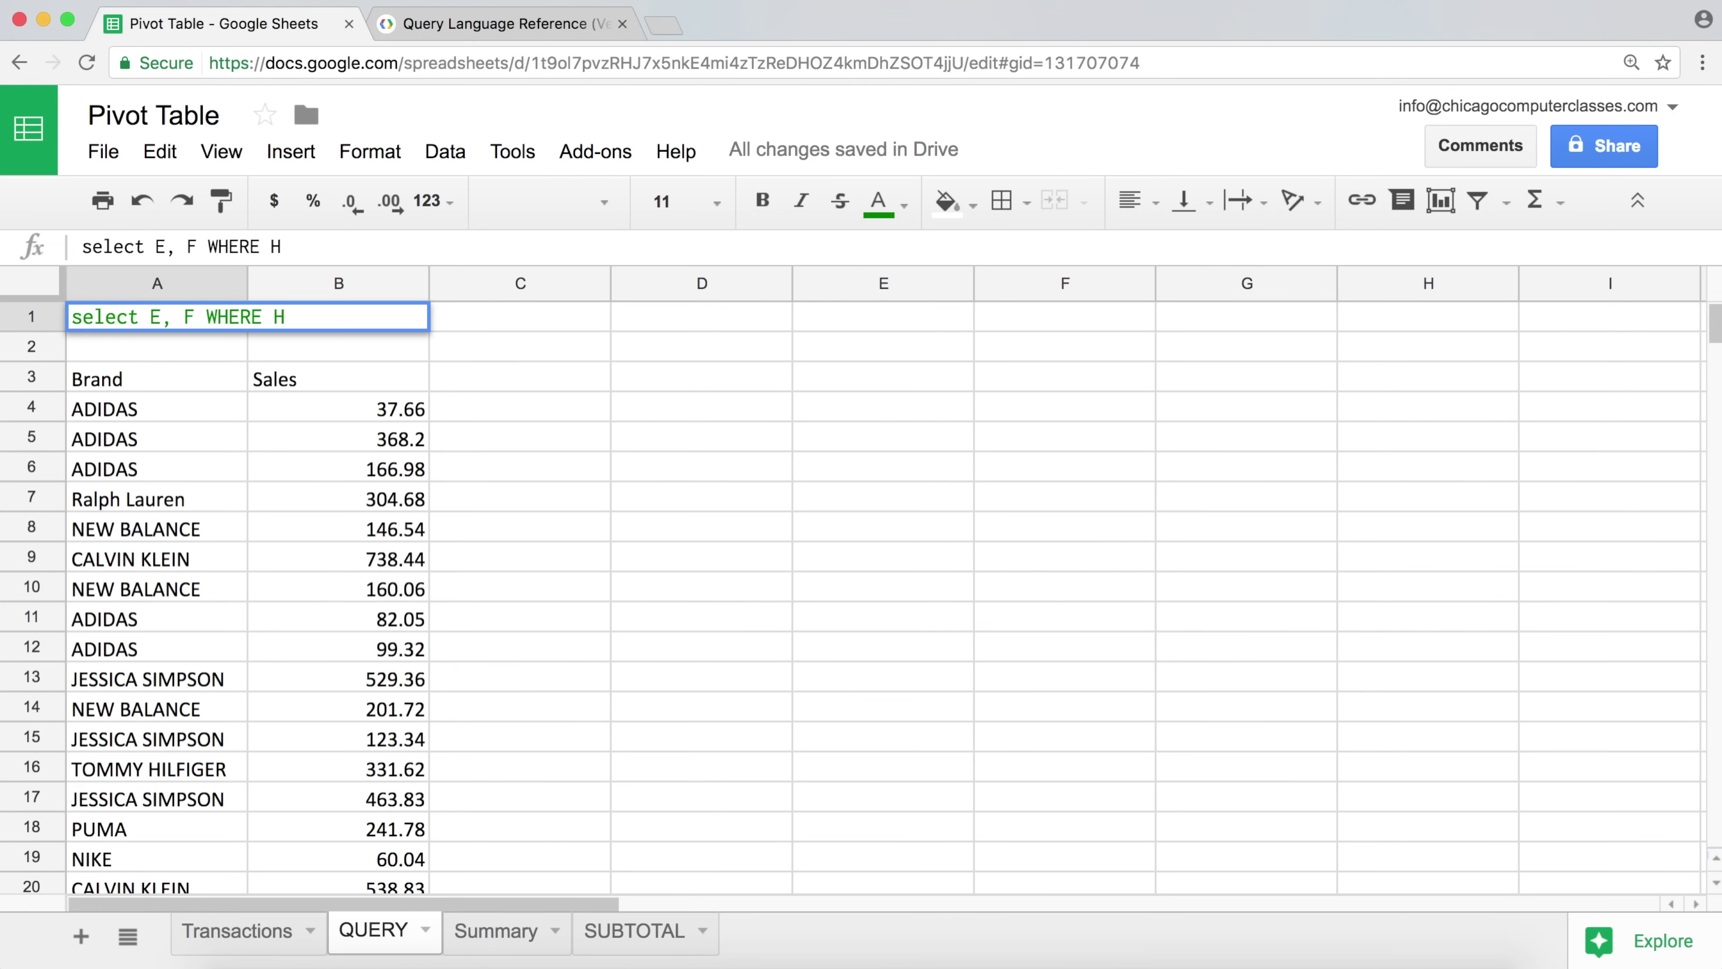
type(" =")
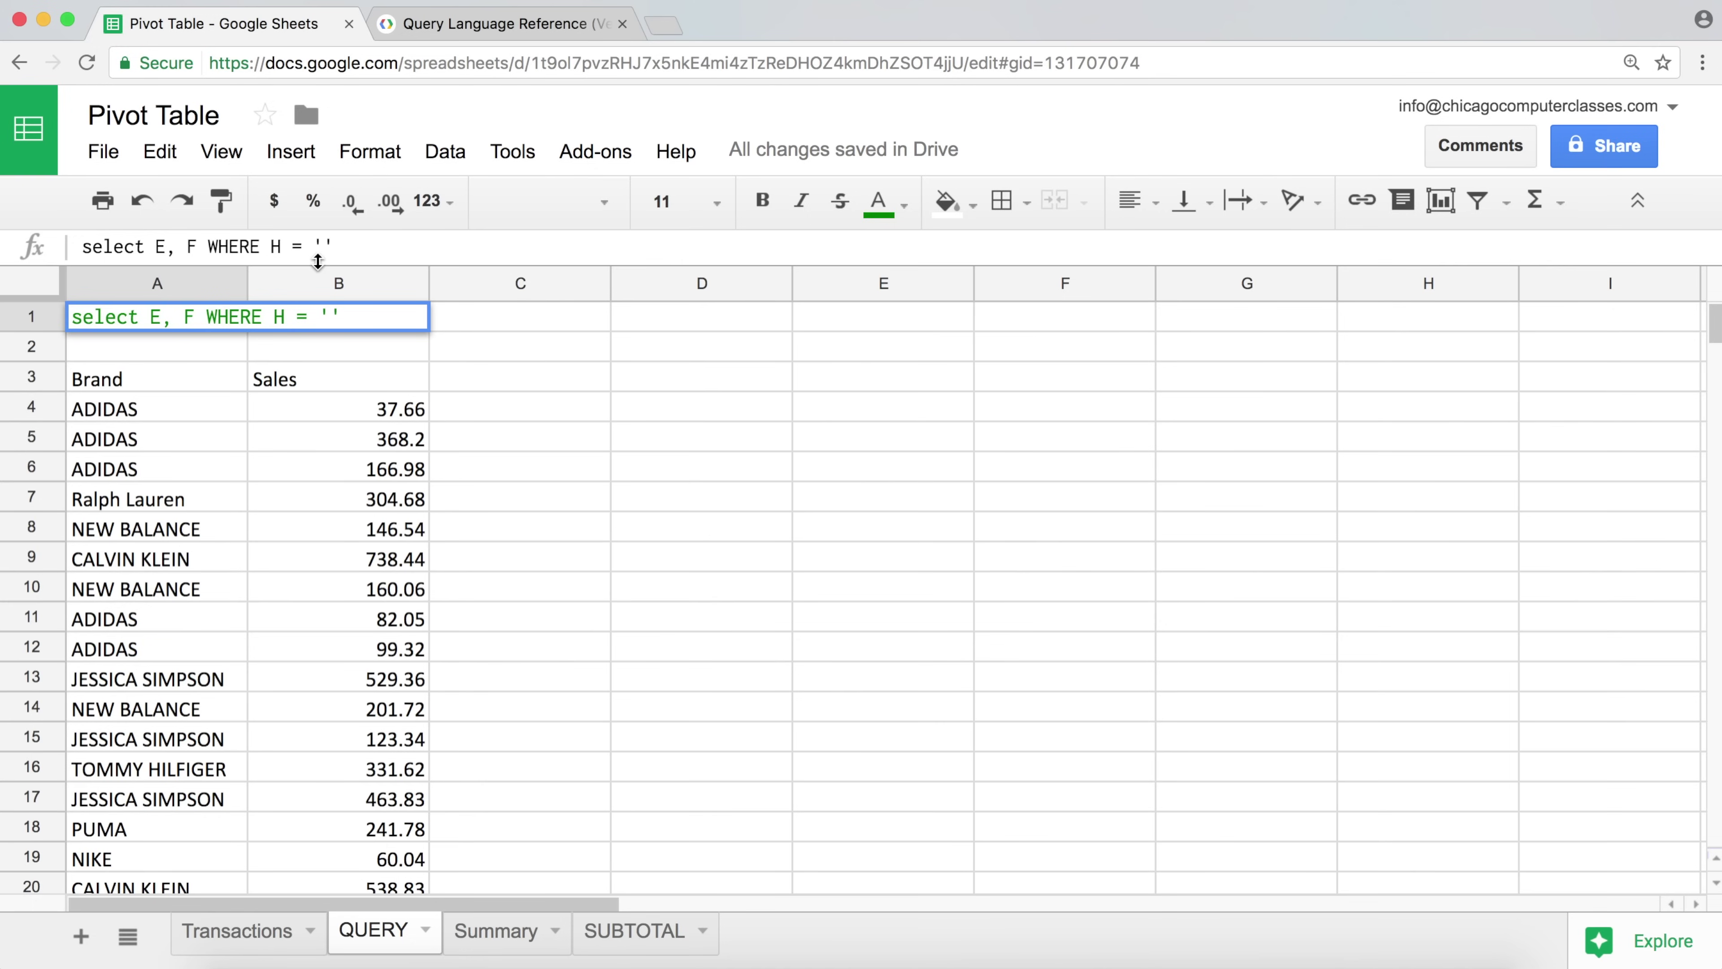
left_click(323, 245)
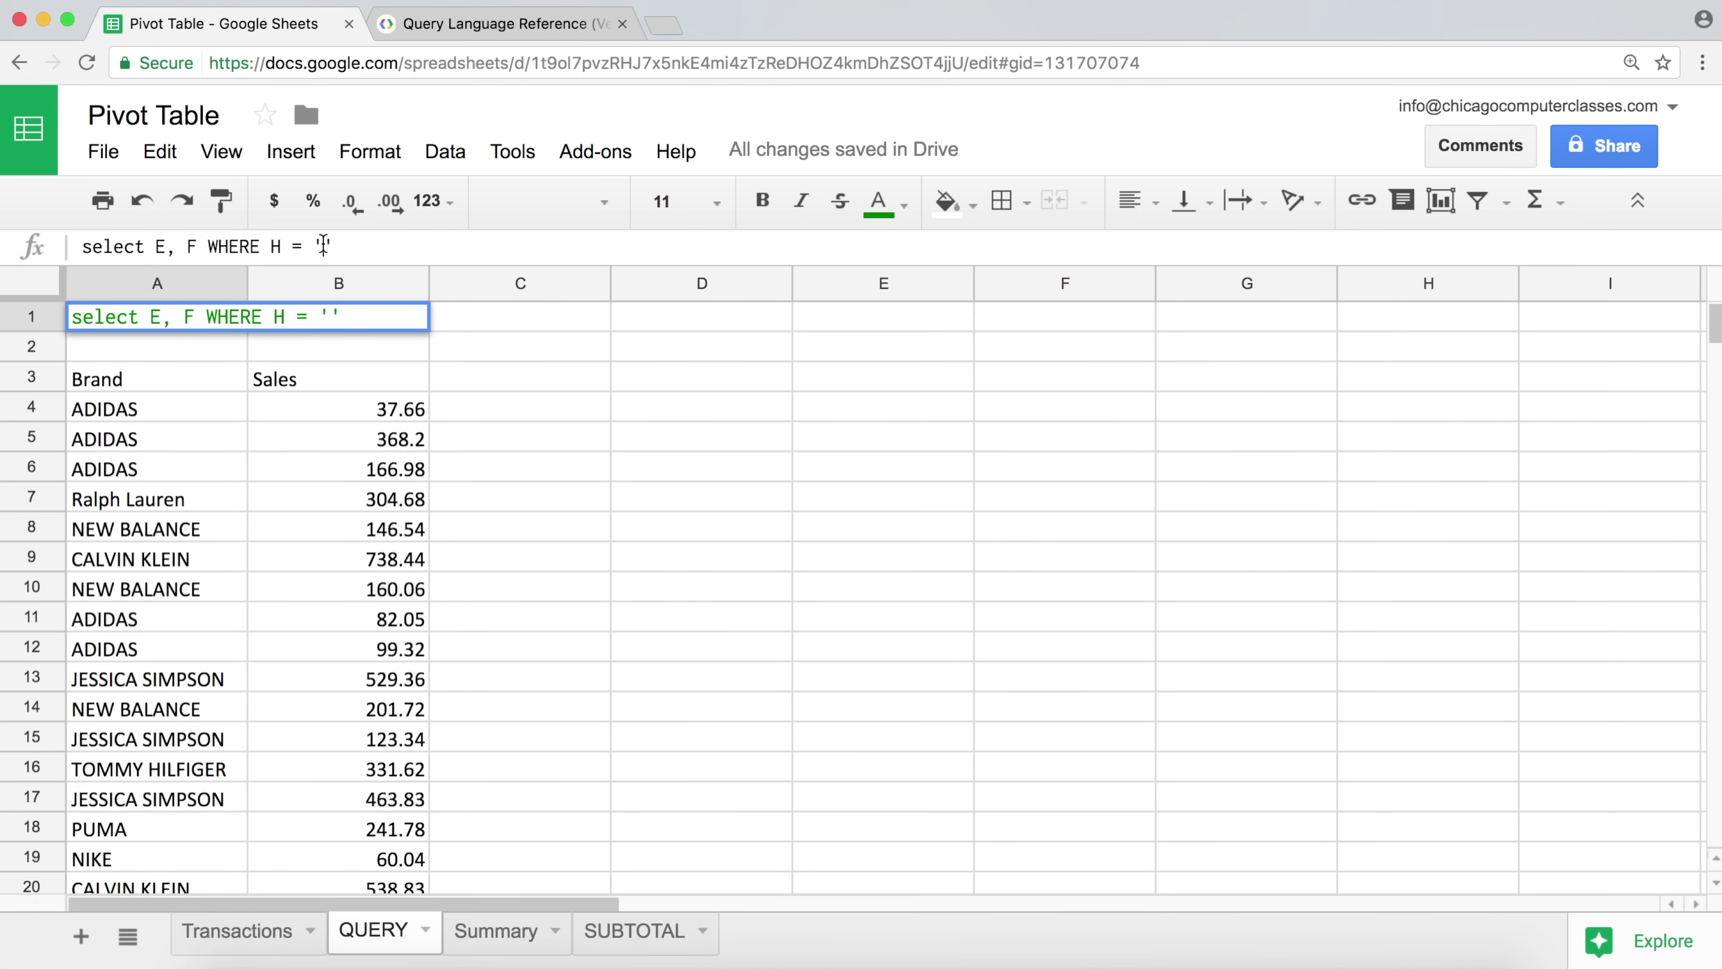
type("2016")
left_click_drag(382, 246, 316, 247)
type("2016")
key("Return")
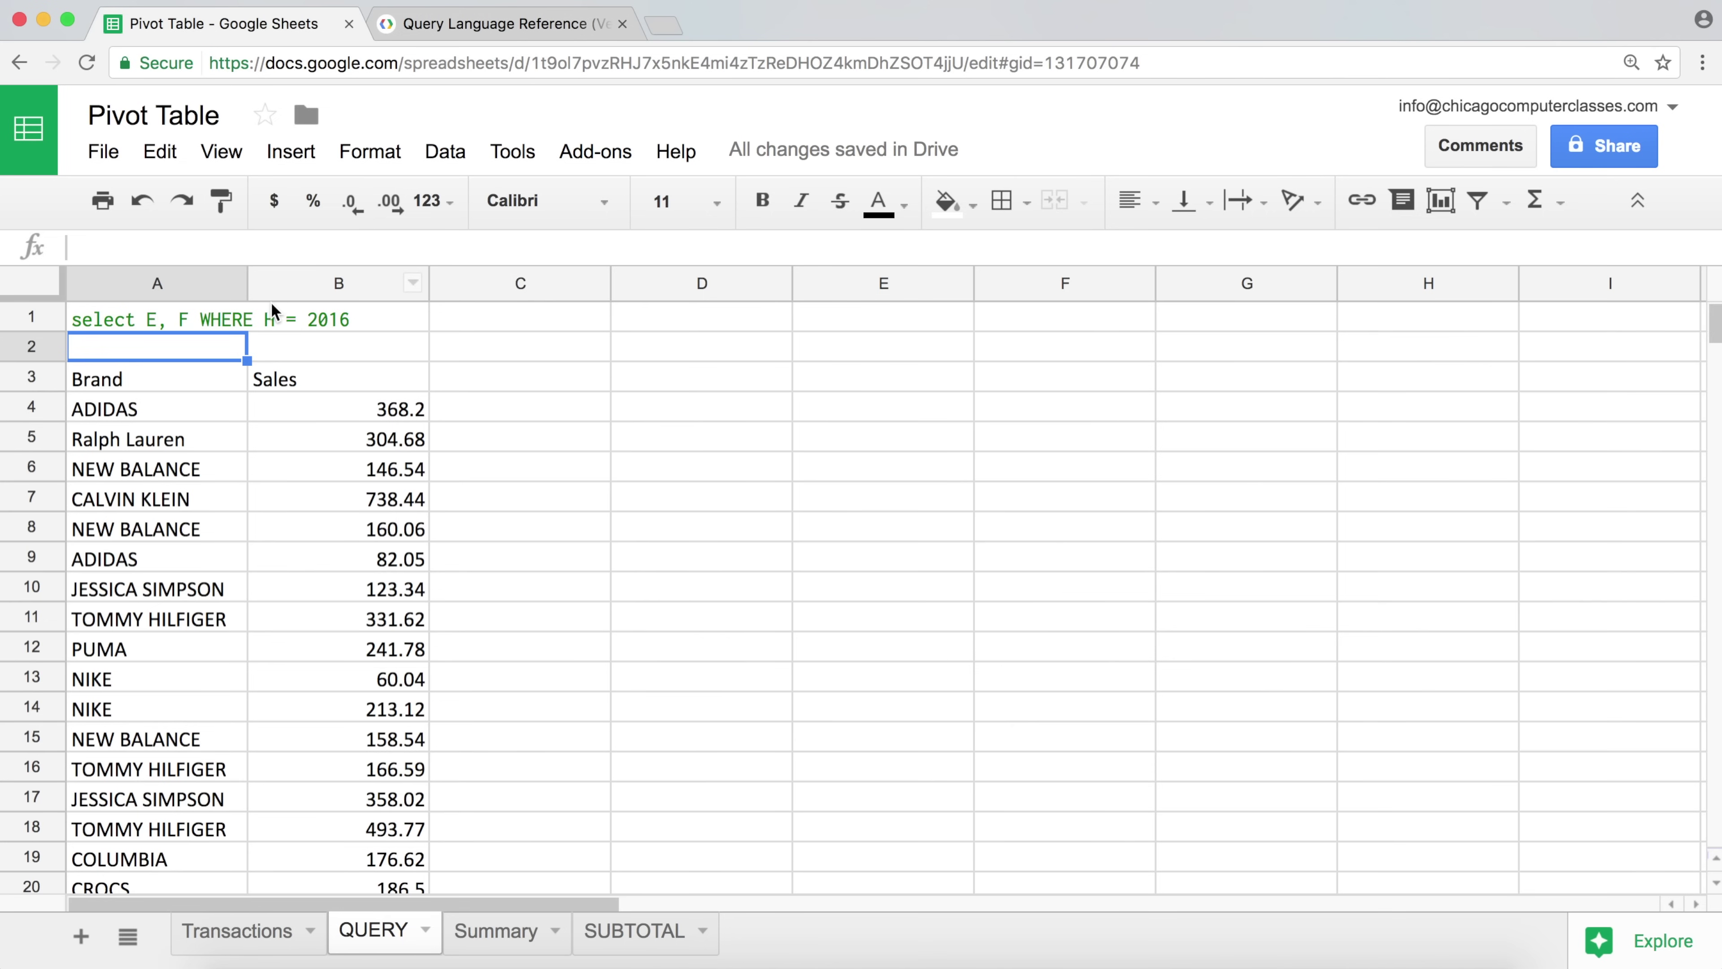
left_click(238, 933)
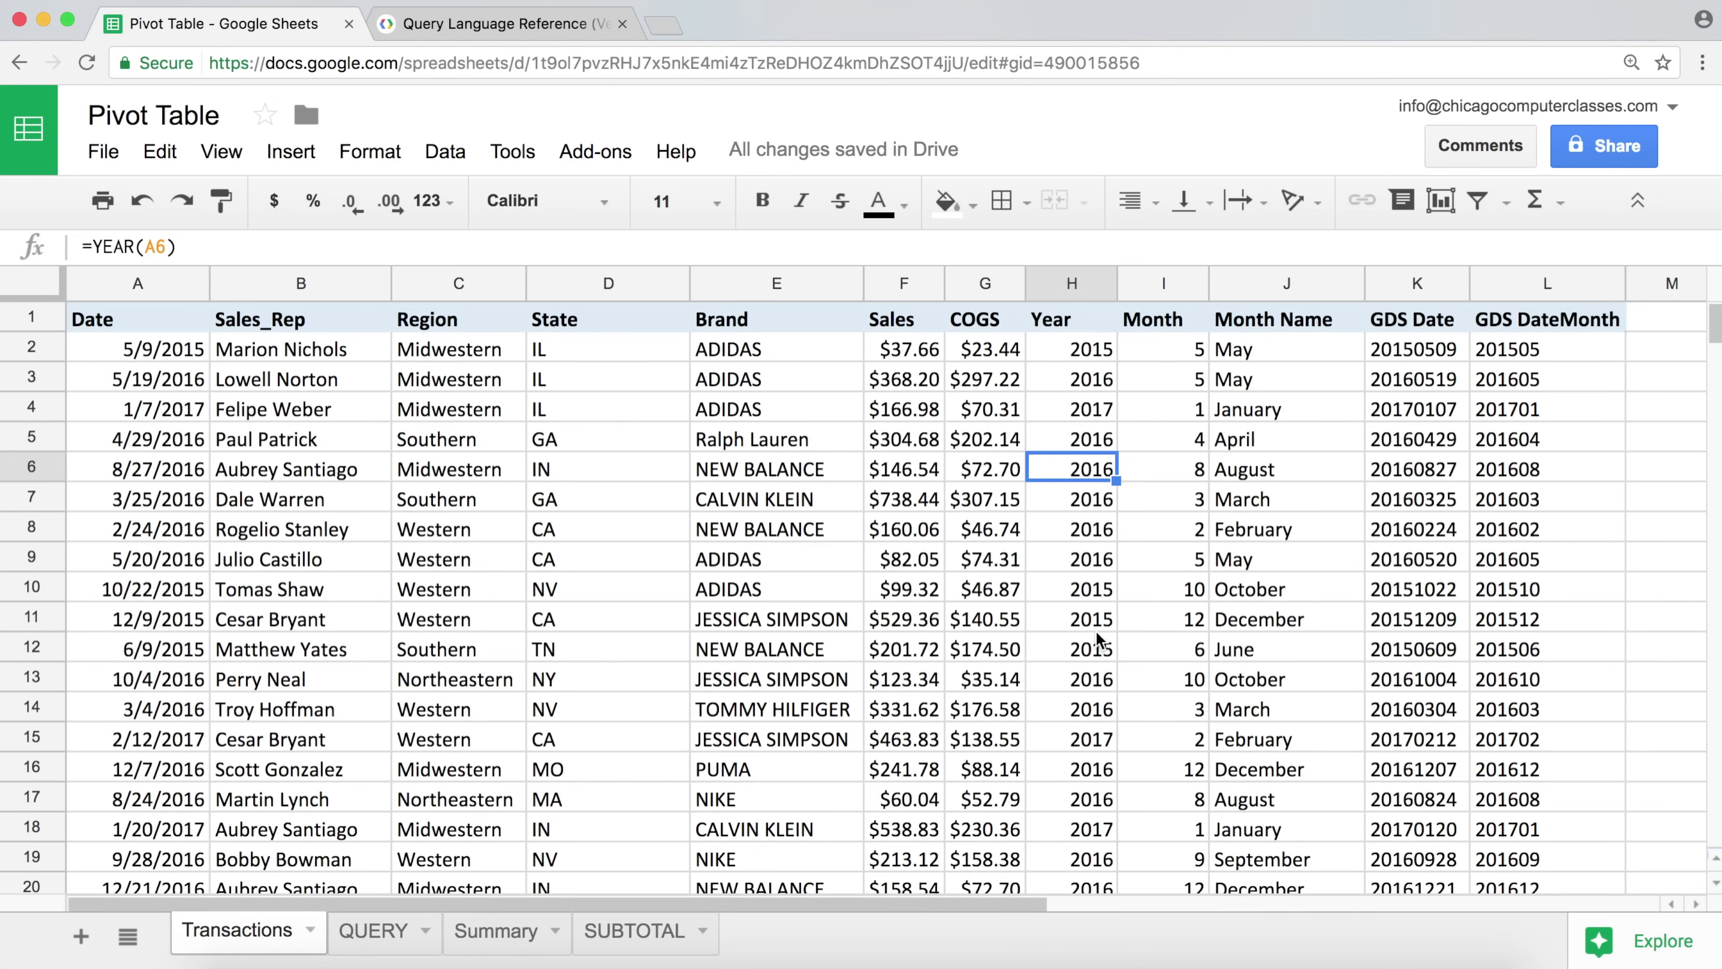
left_click(396, 932)
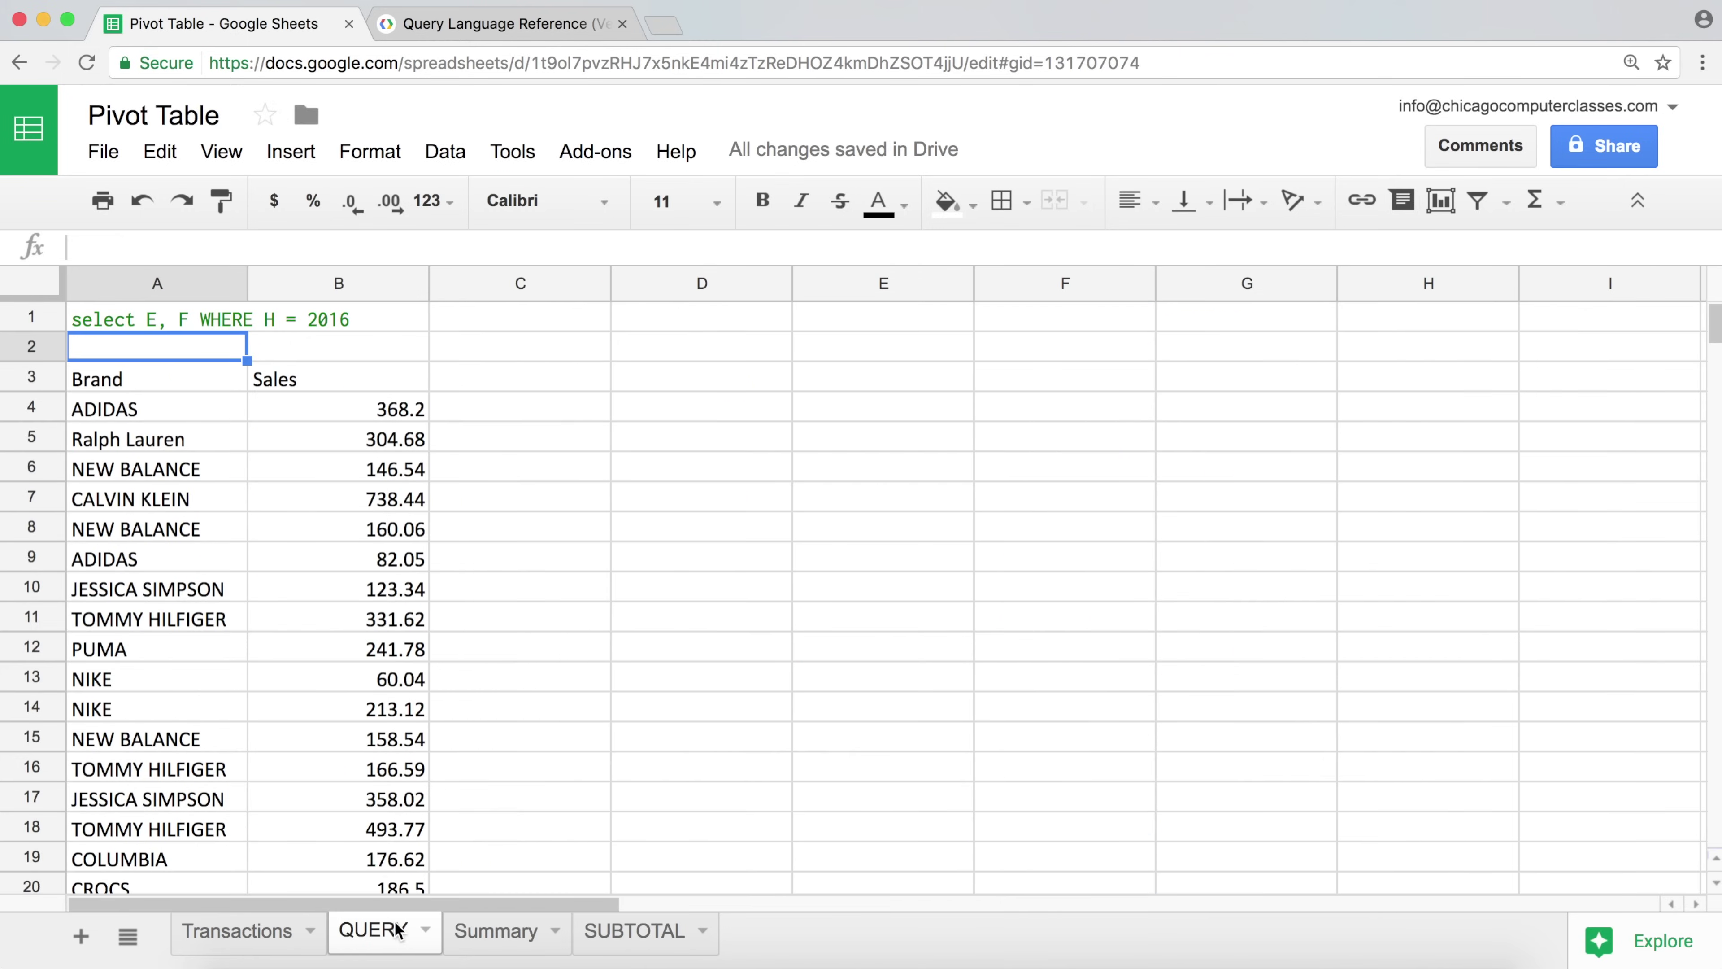
- Try enclosing the year 2016 in single quotes in the query text in A1
left_click(189, 314)
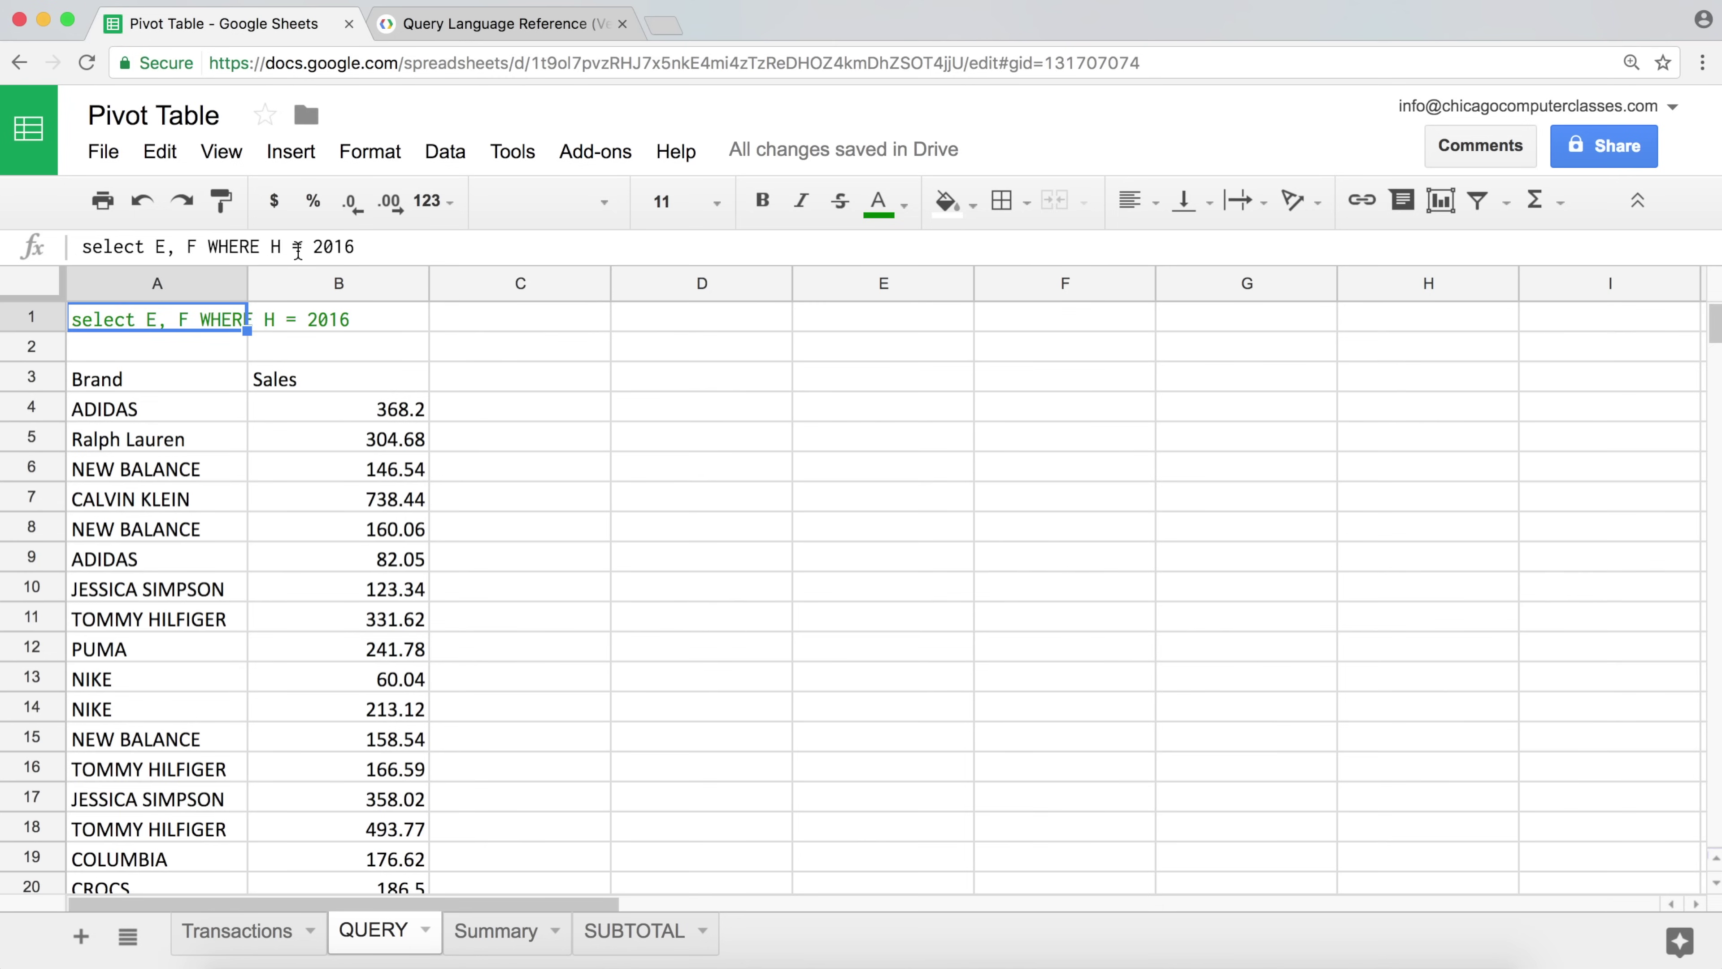
left_click(315, 246)
type("'")
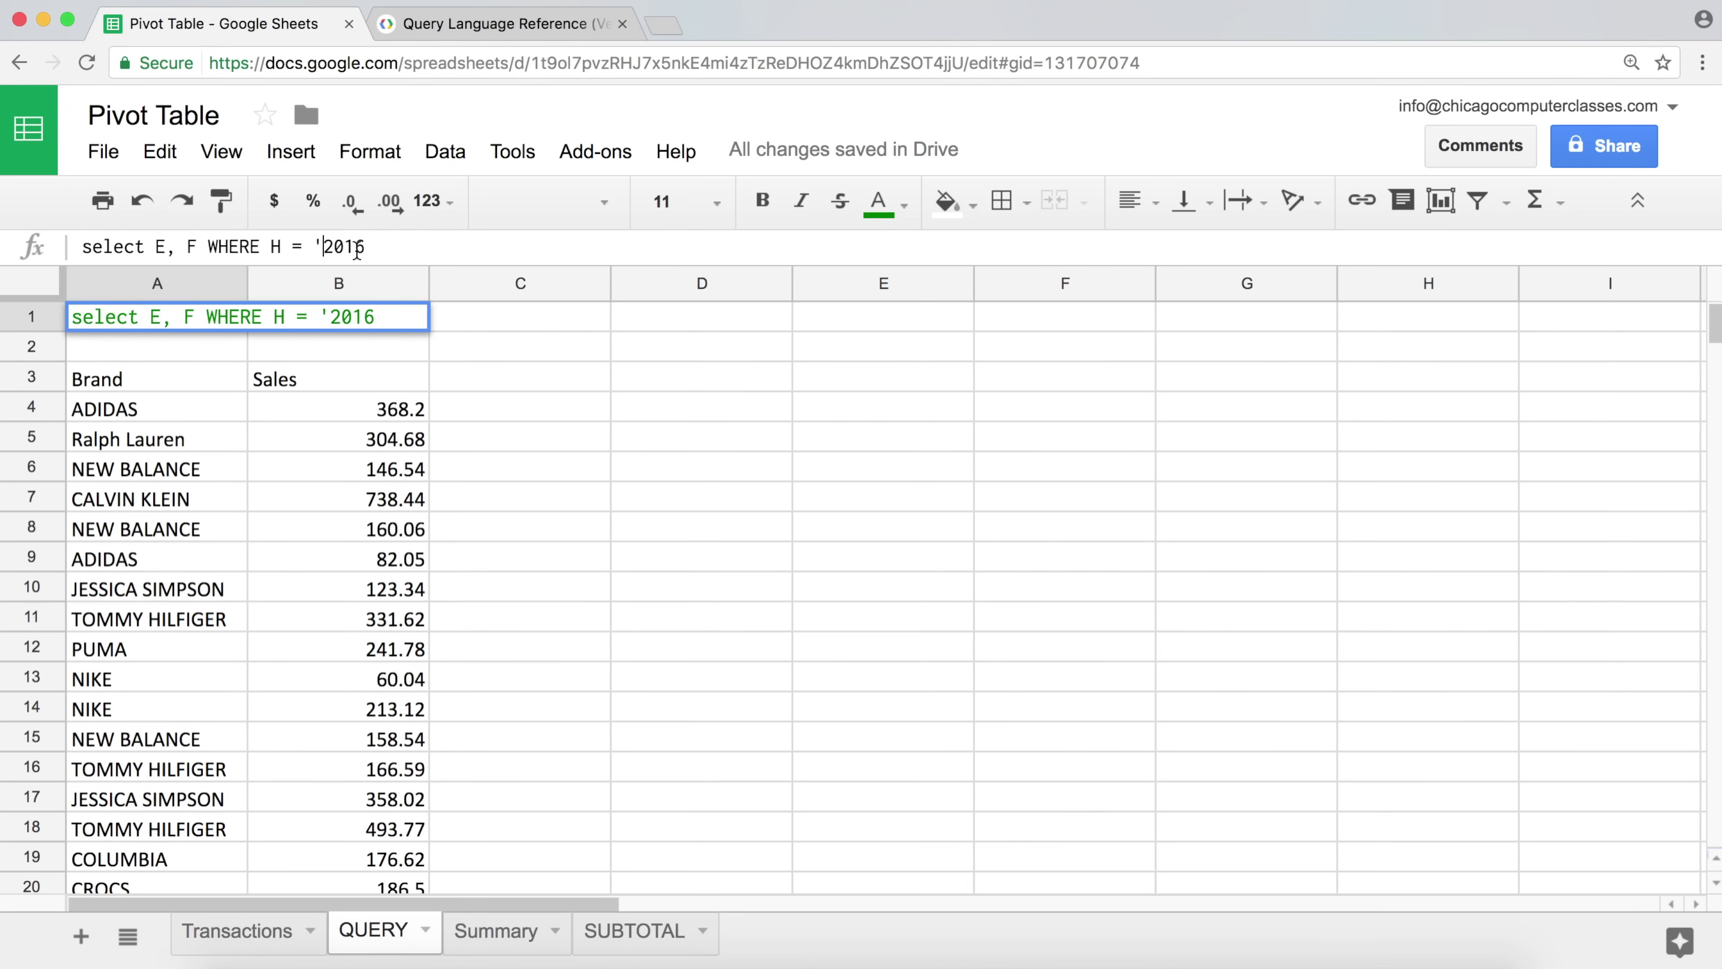
left_click(369, 246)
type("'")
key("Return")
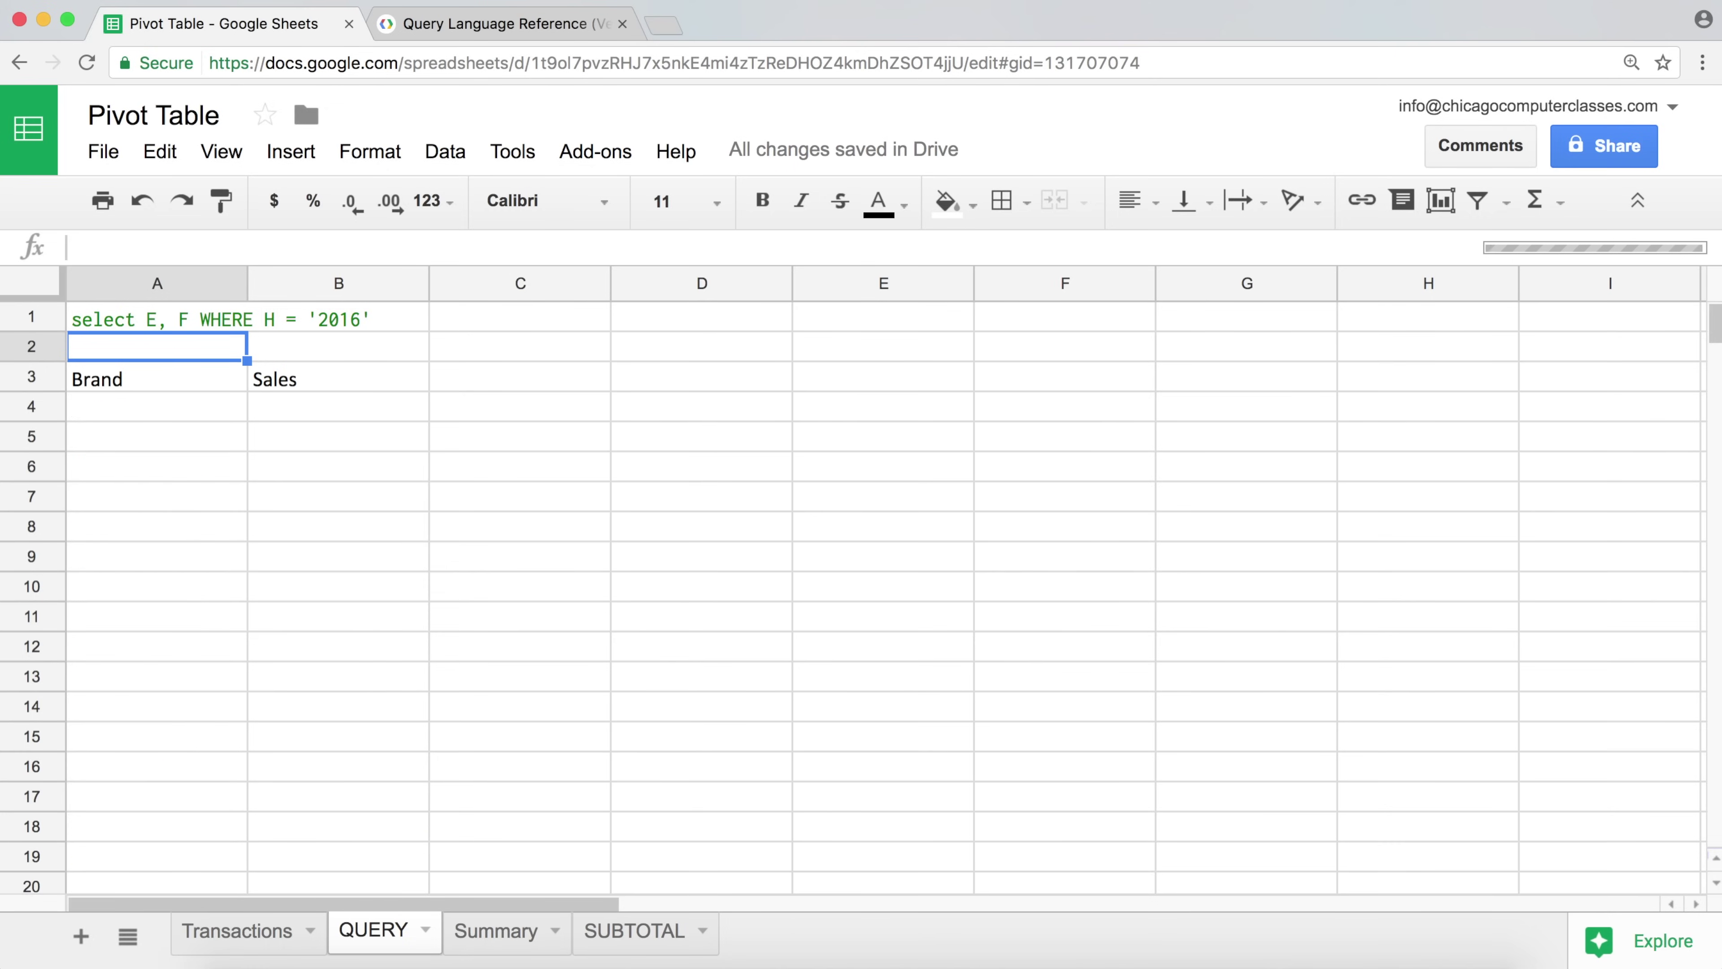
- Remove the single quotes around 2016 in A1 so the text reads select E, F WHERE H = 2016
double_click(188, 322)
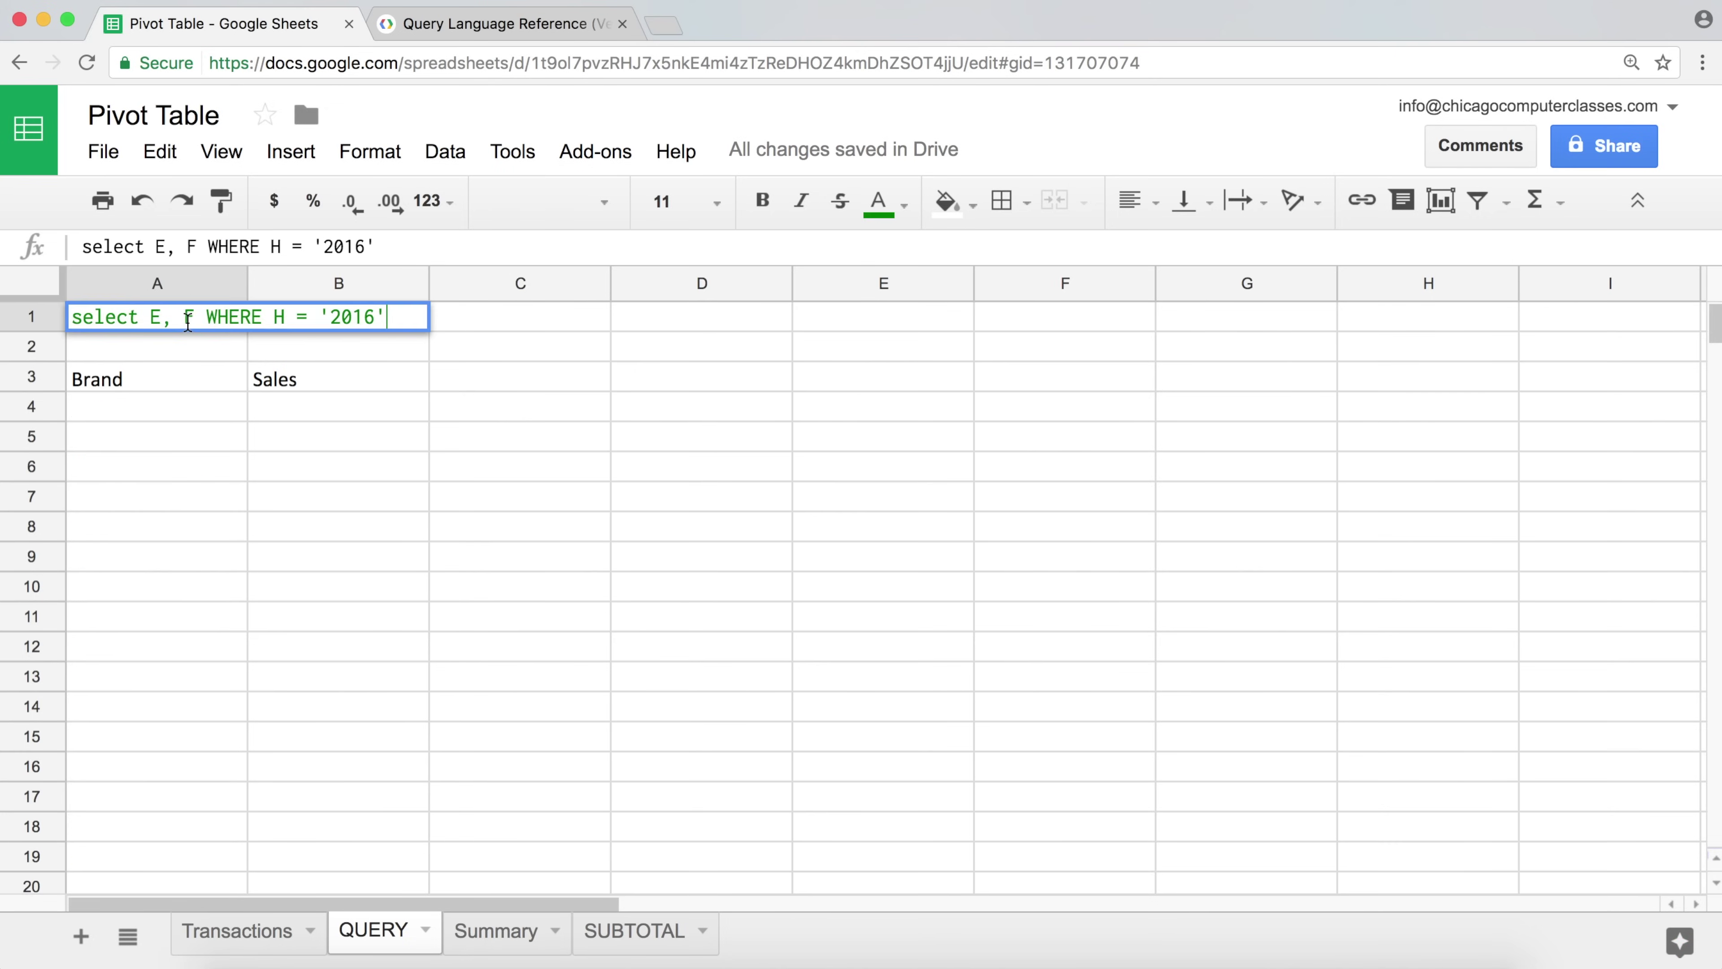
left_click(332, 317)
key("BackSpace")
key("End")
key("BackSpace")
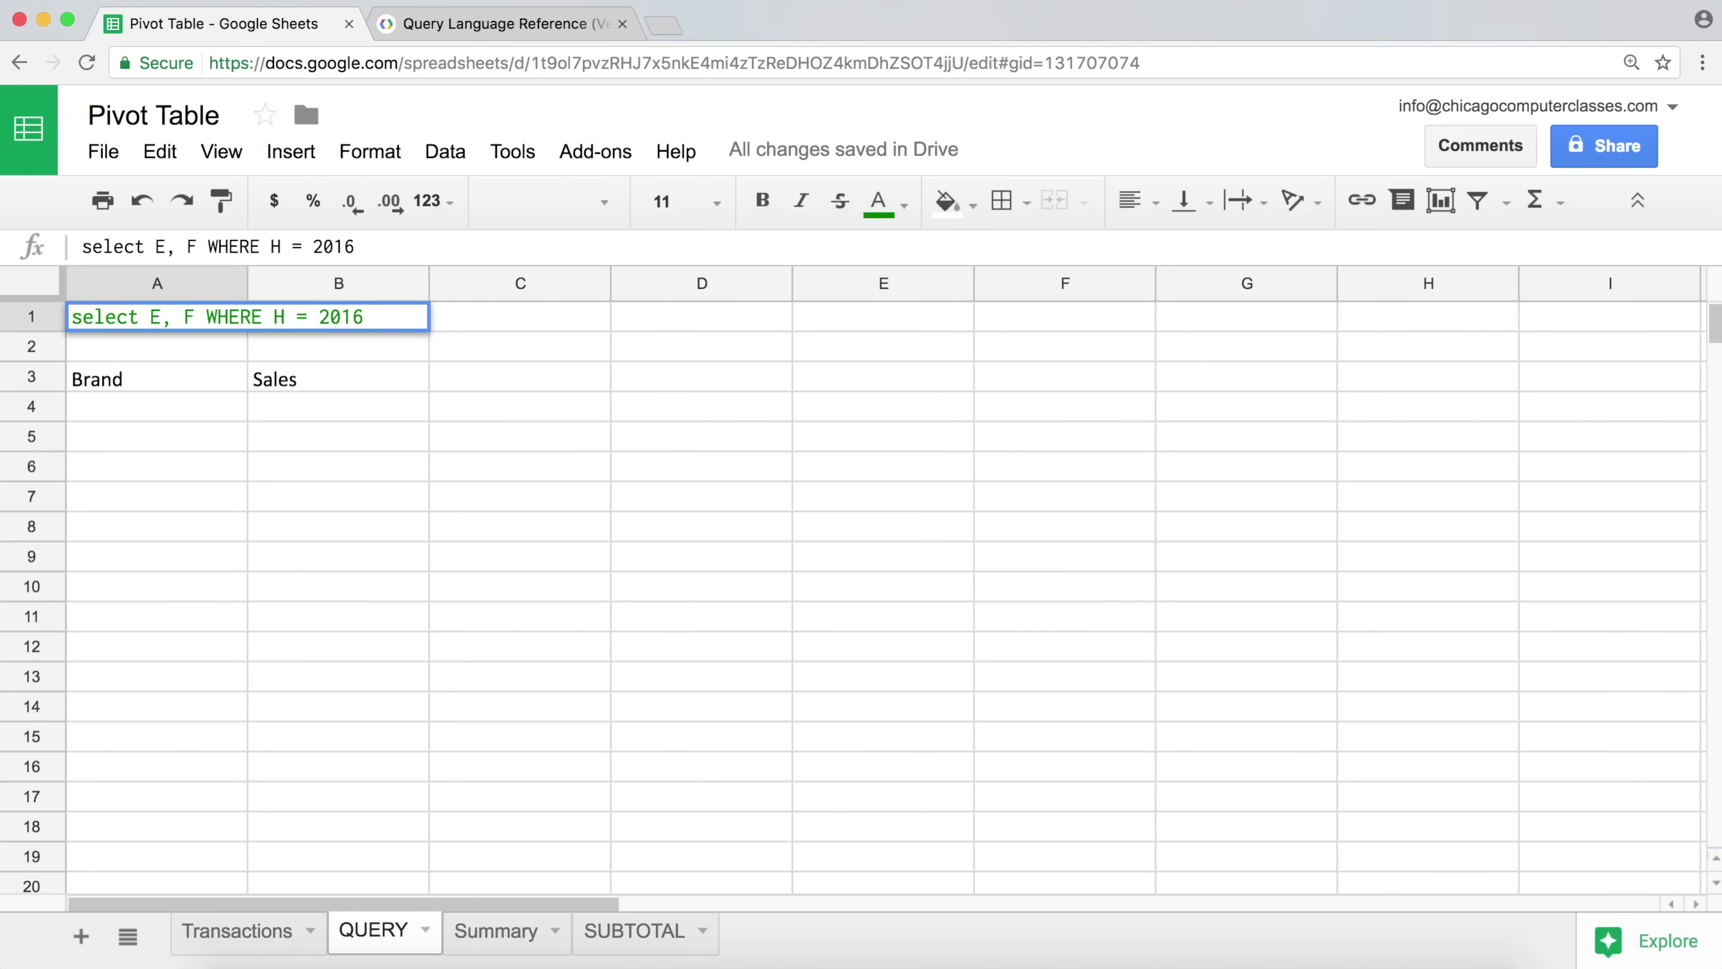
key("Return")
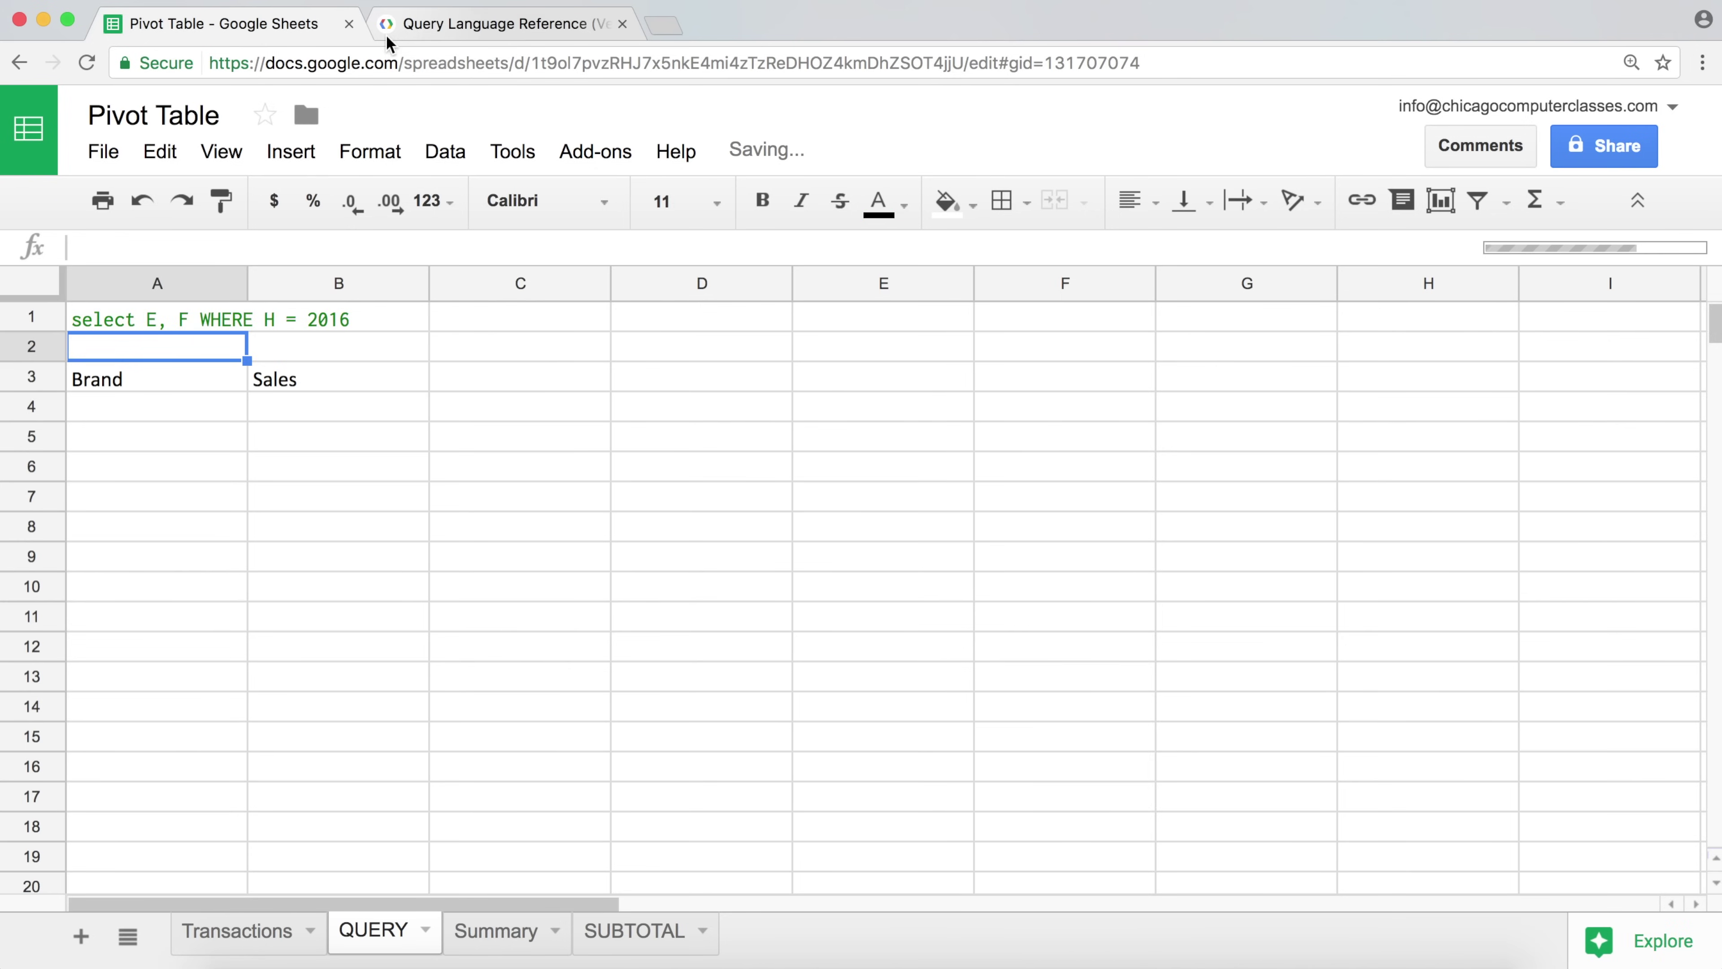
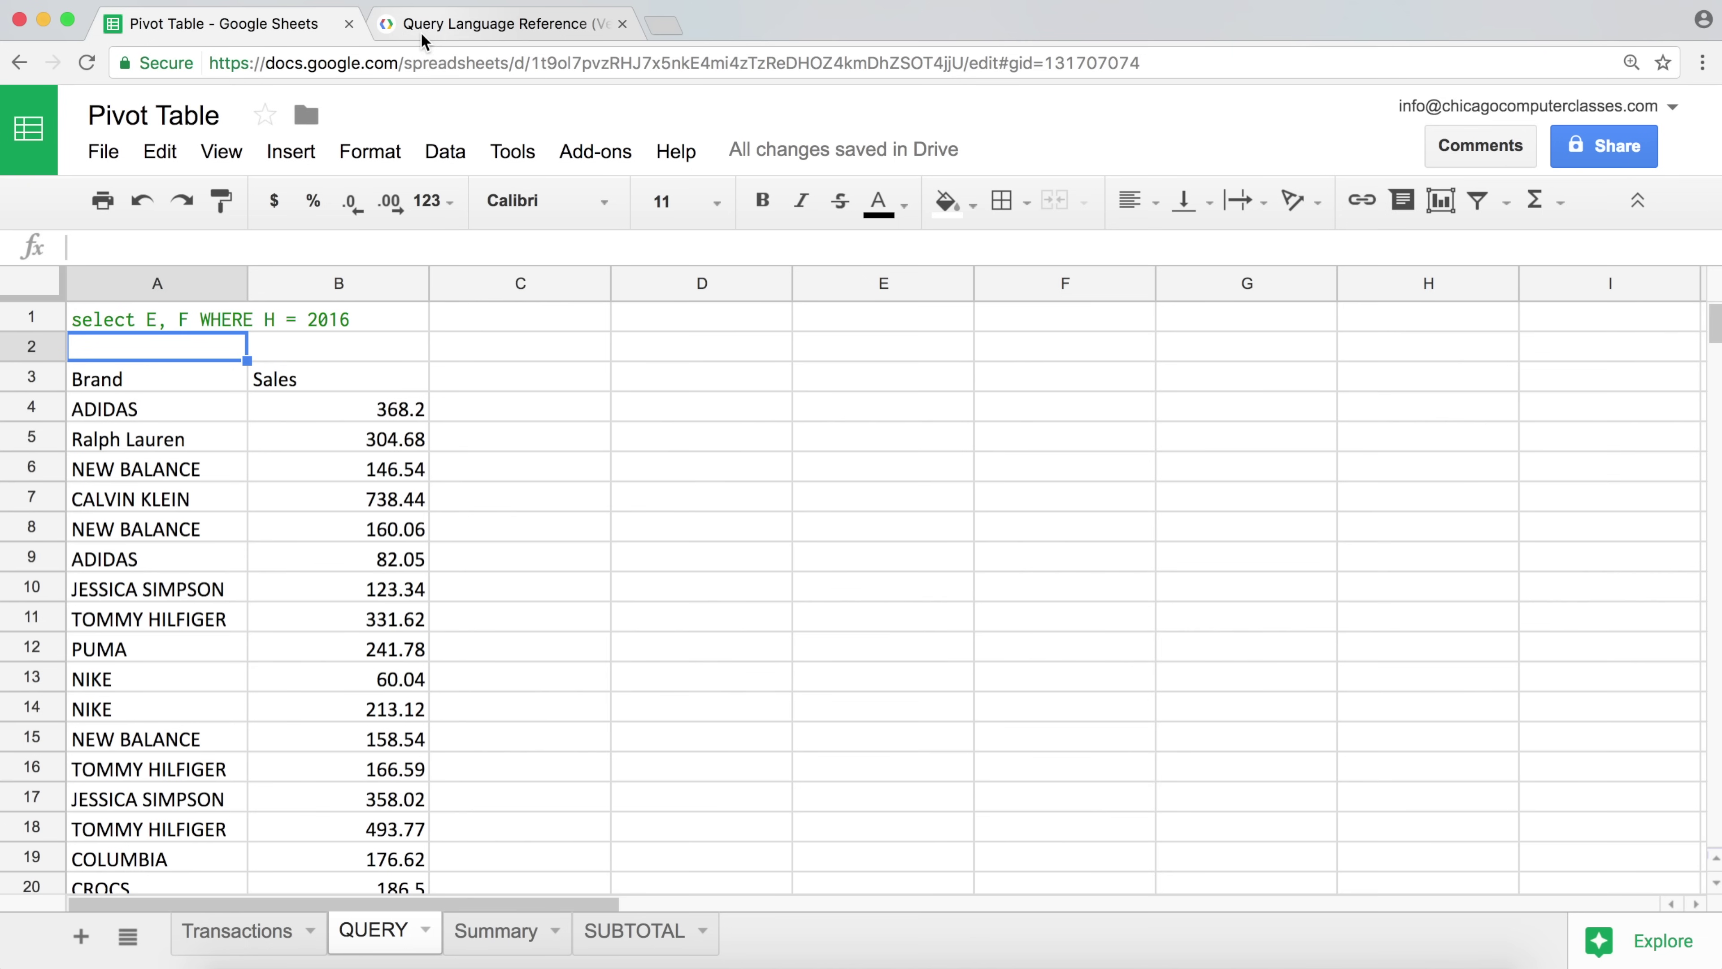
- Check the State column on Transactions and change the condition in A1 of the QUERY sheet to WHERE D = 'IL'
left_click(249, 939)
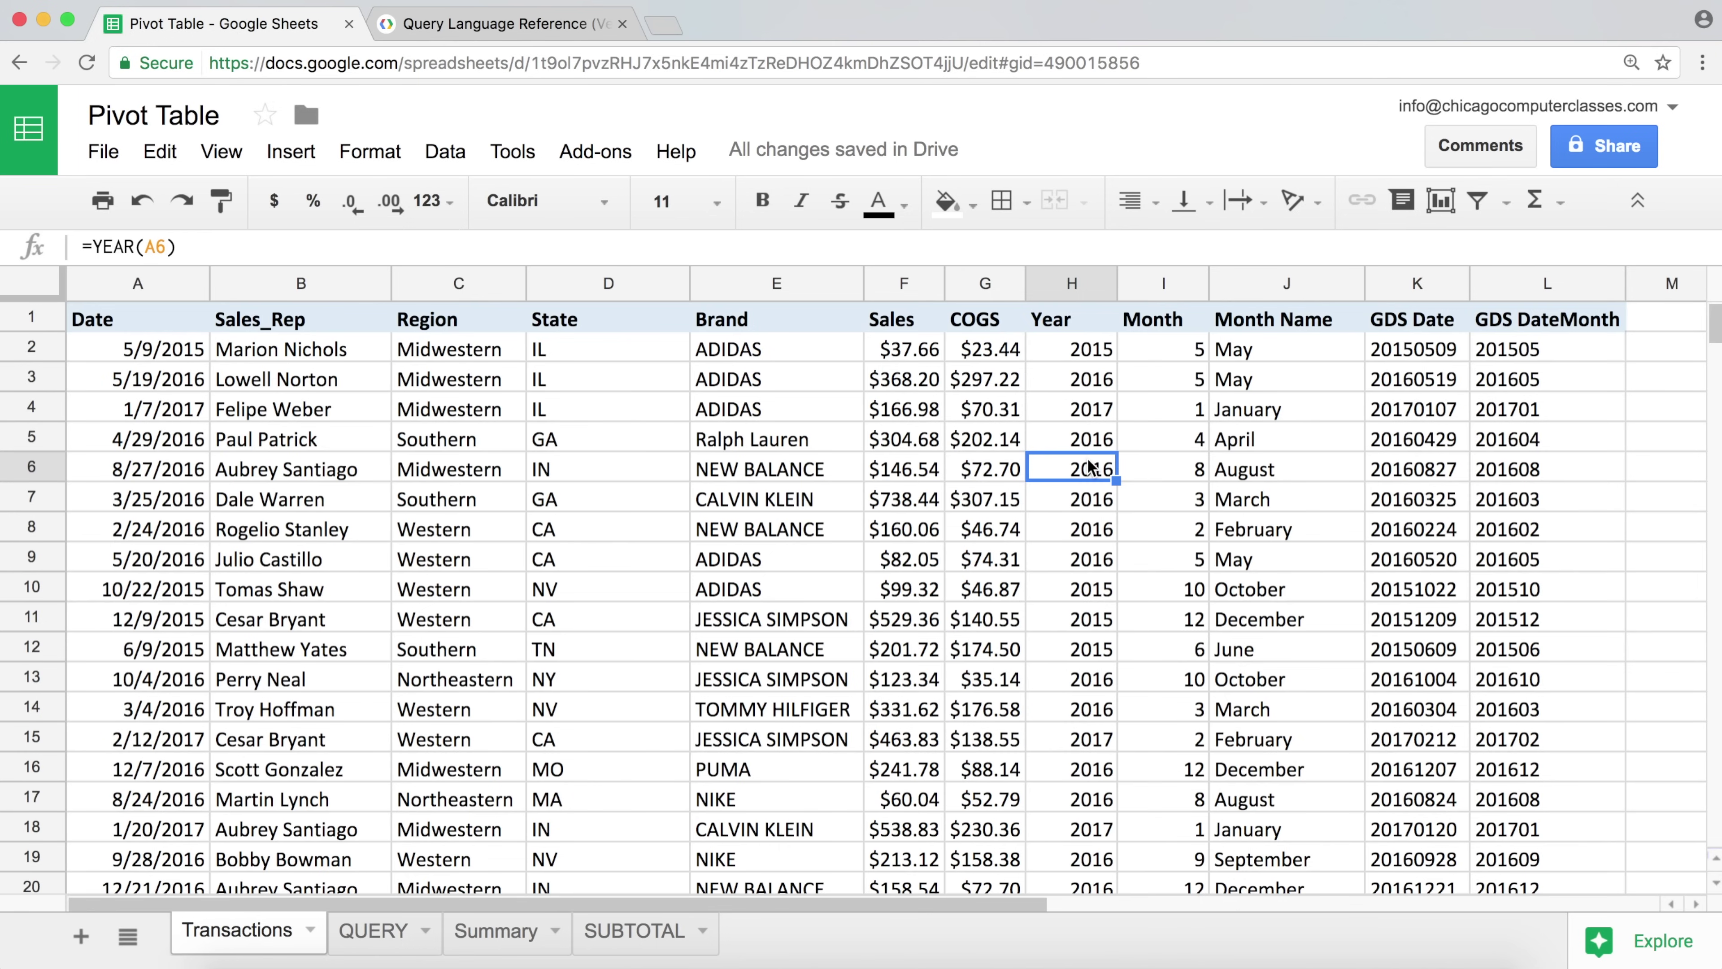
left_click(578, 406)
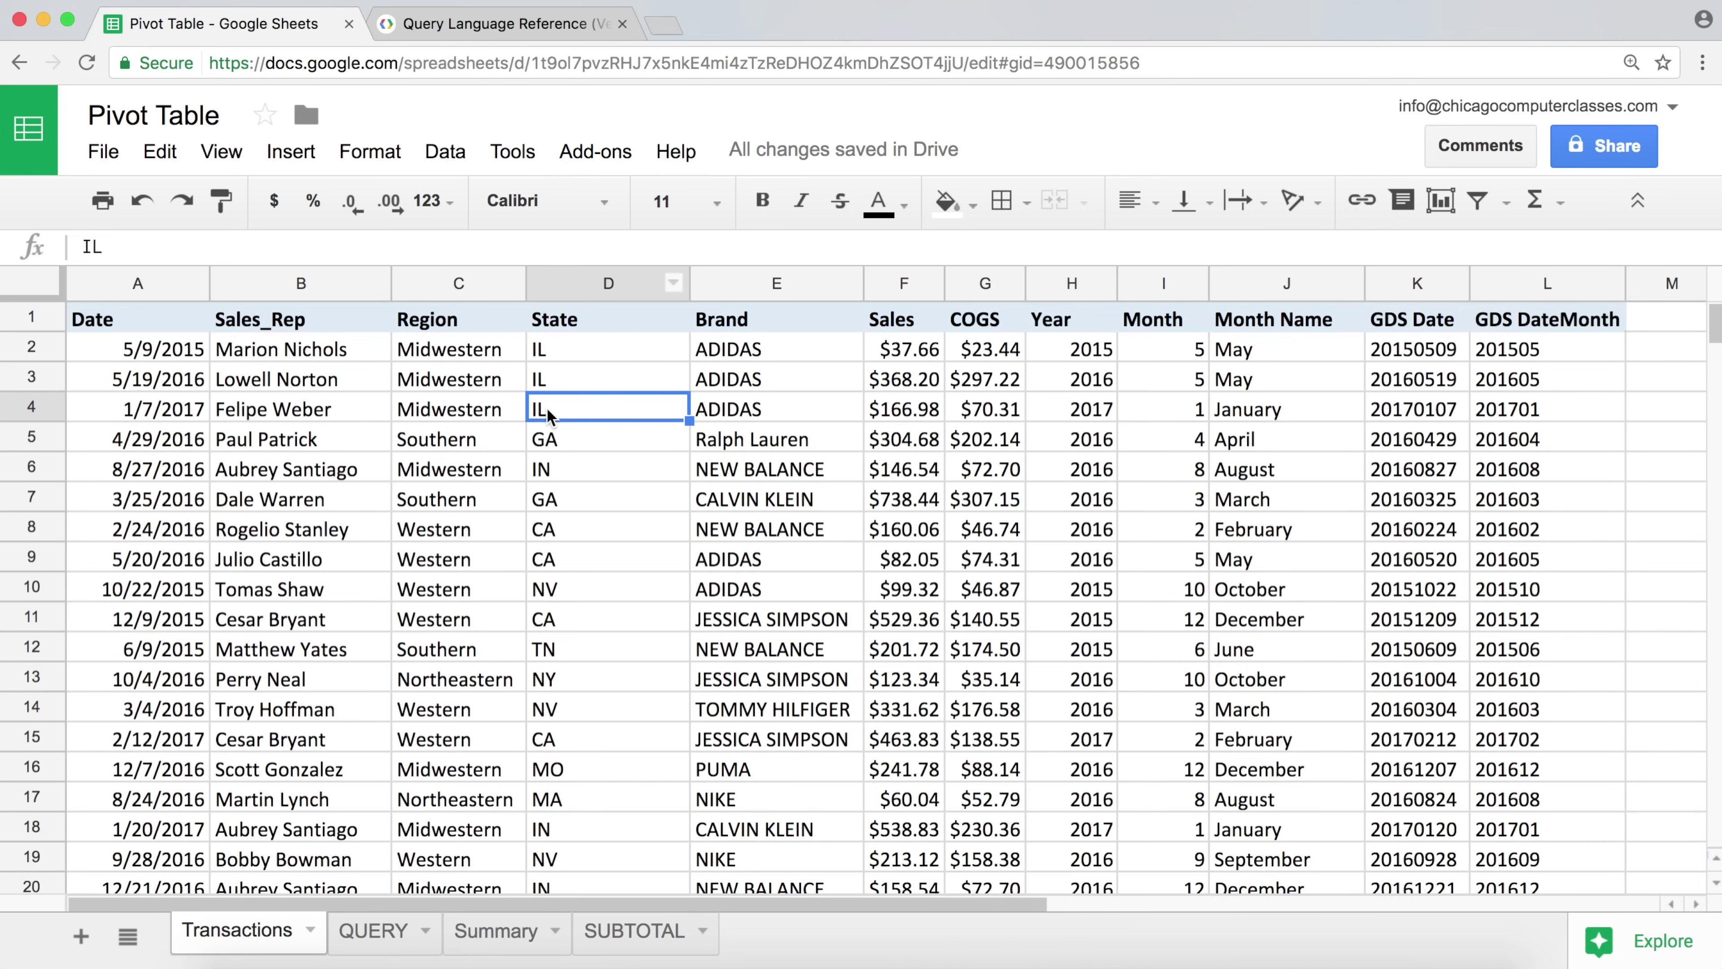
left_click(375, 933)
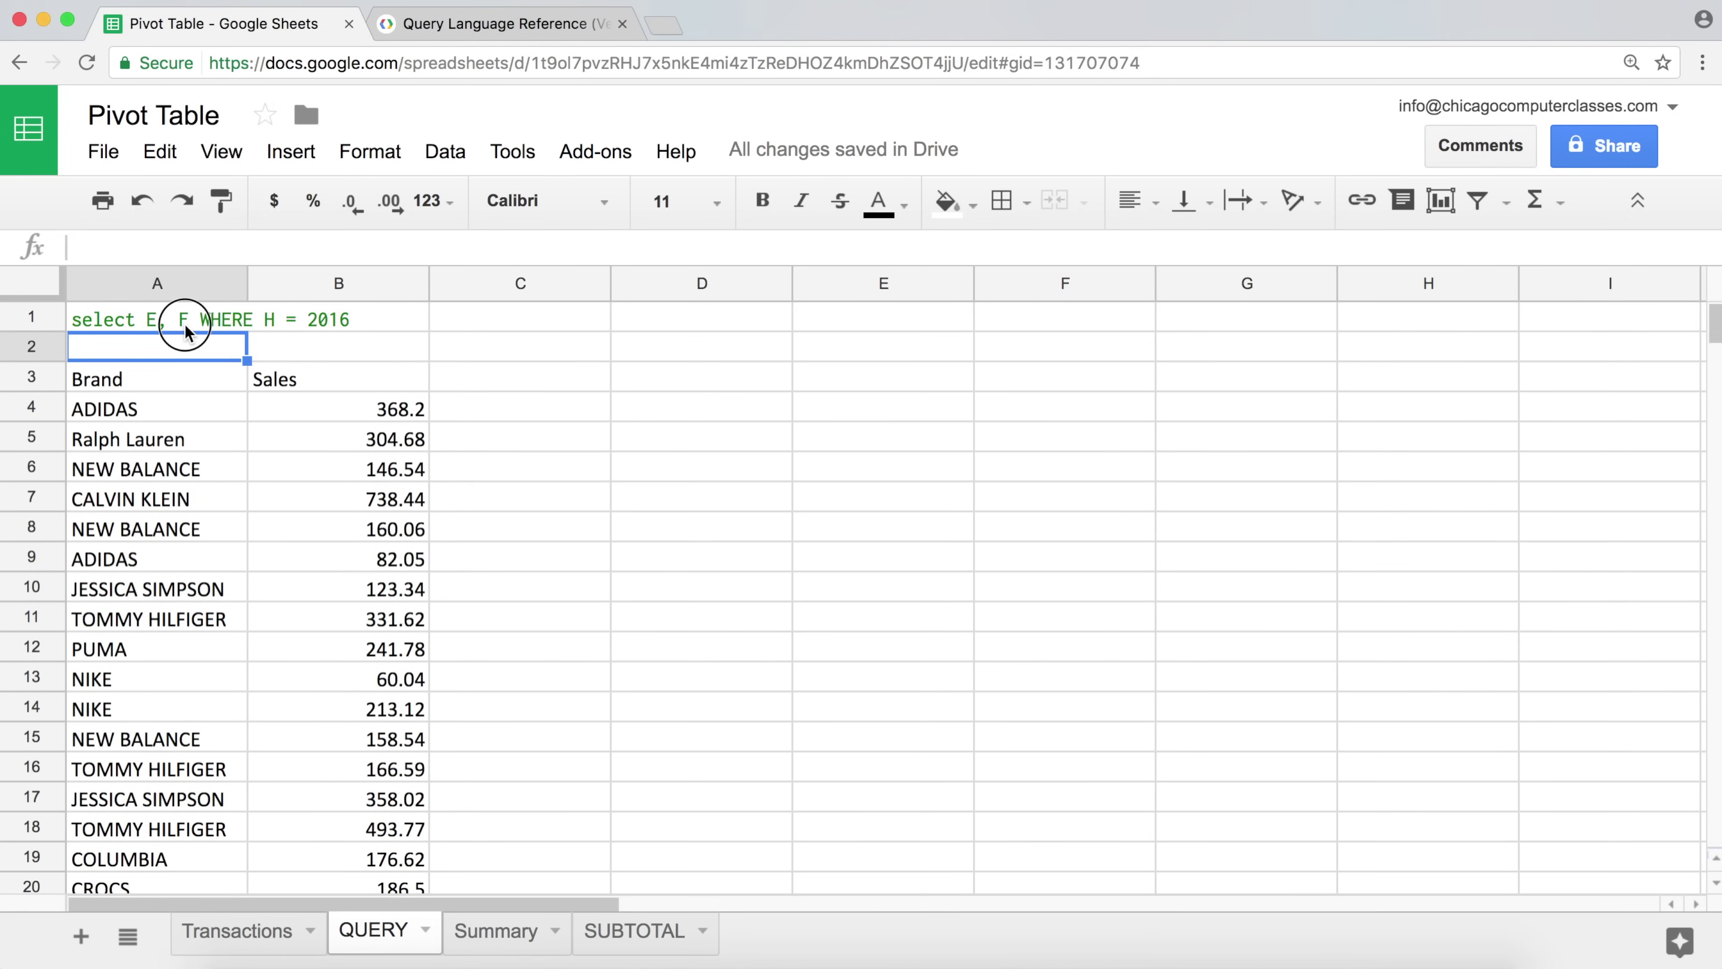
left_click(185, 323)
double_click(278, 247)
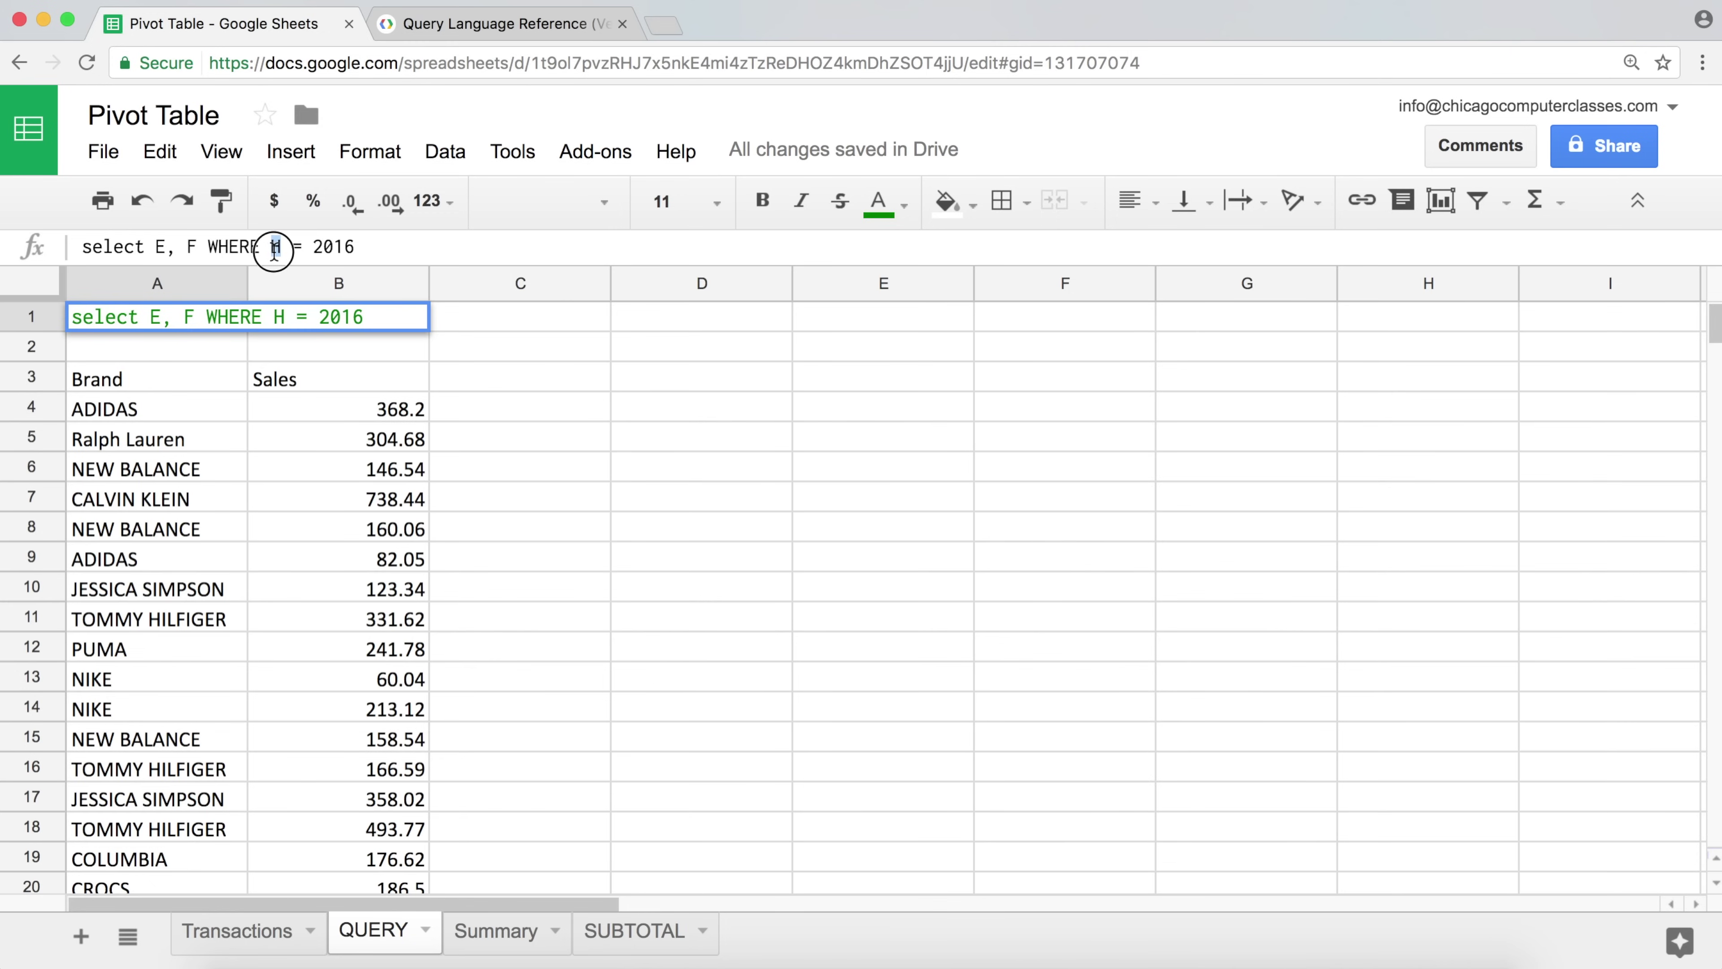
type("D")
double_click(341, 247)
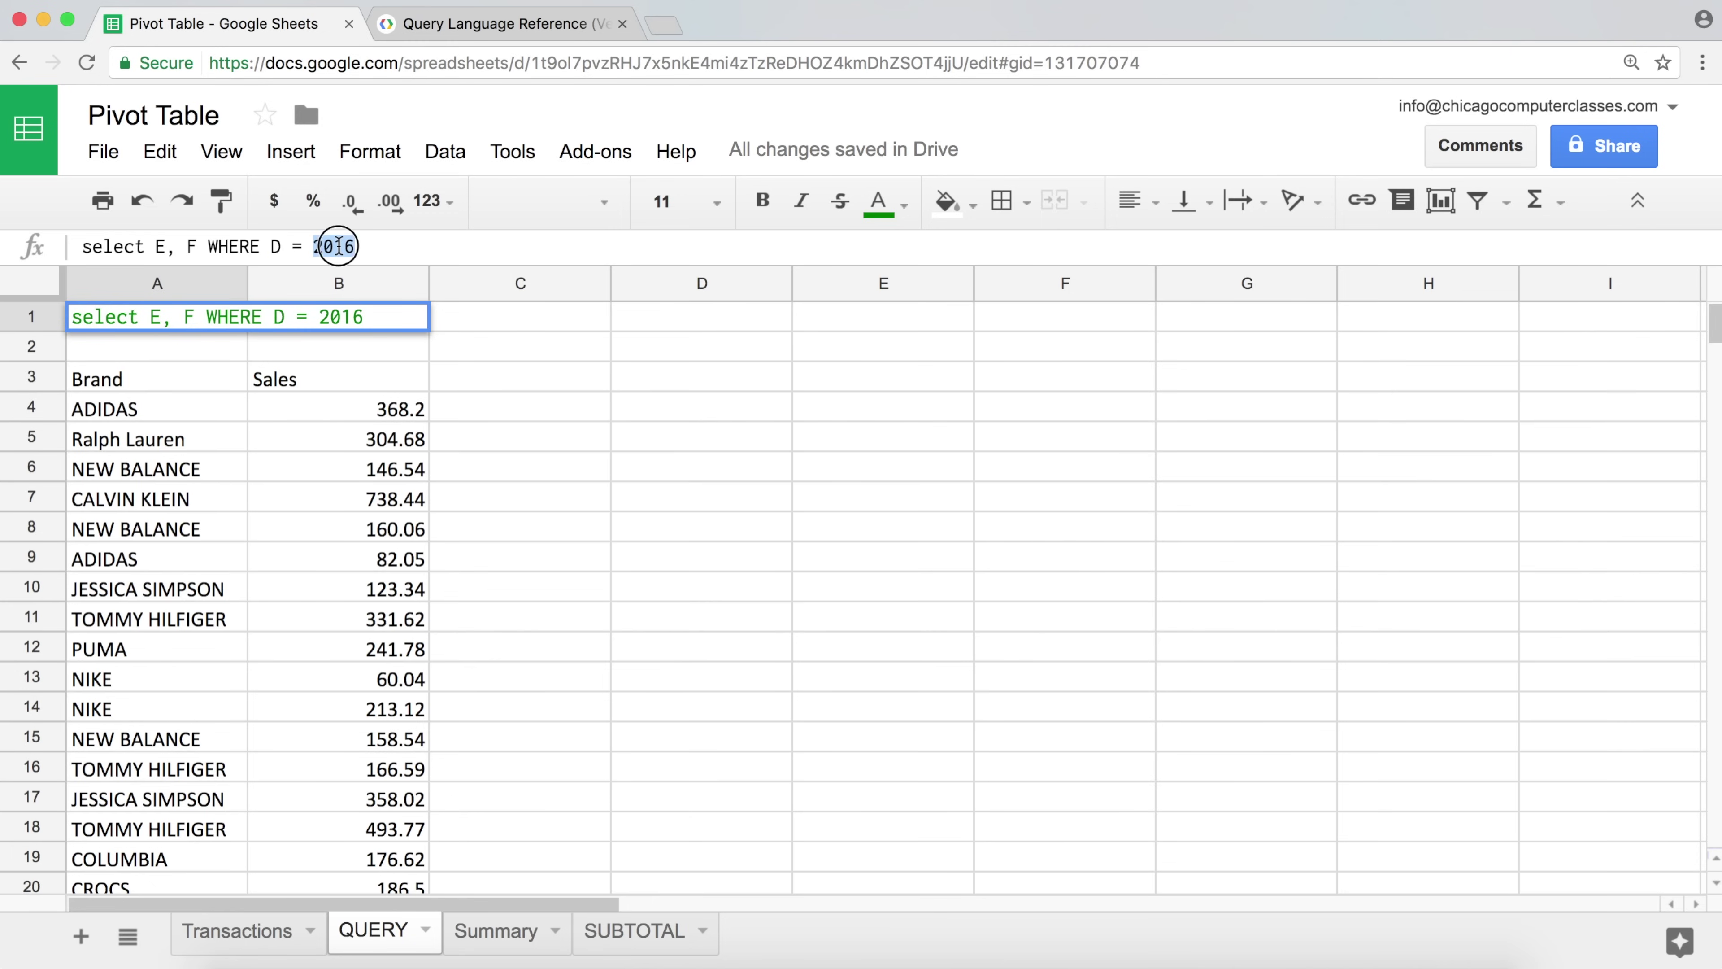
type("'IL")
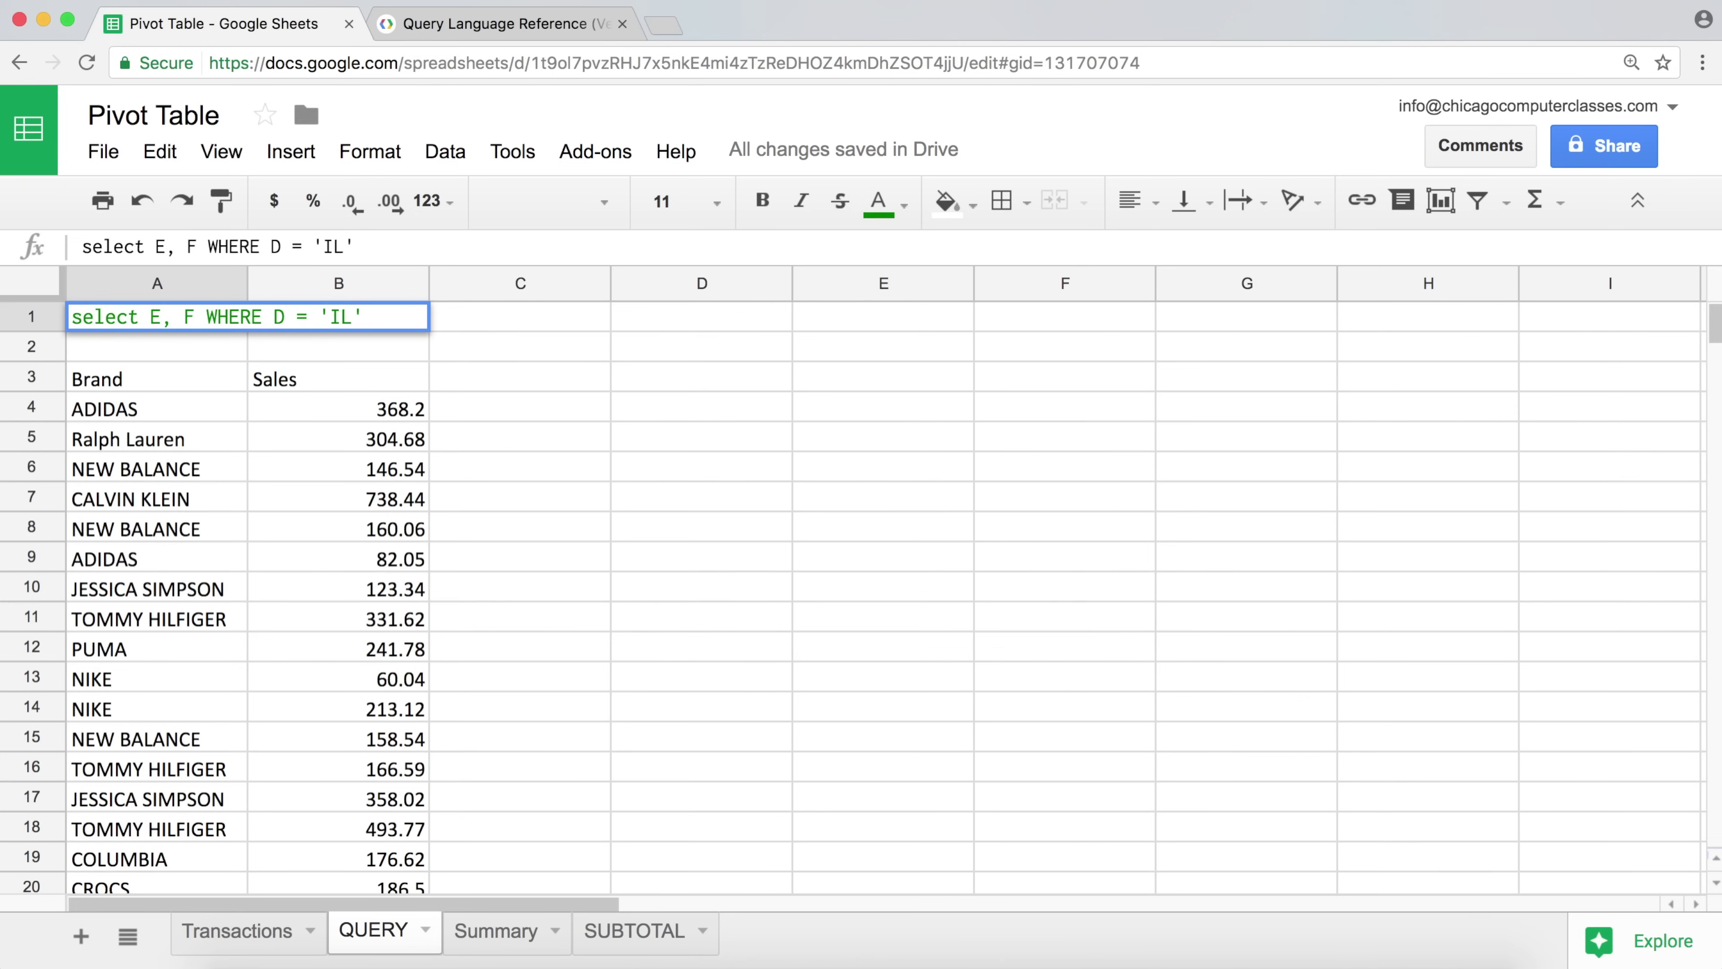
key("Return")
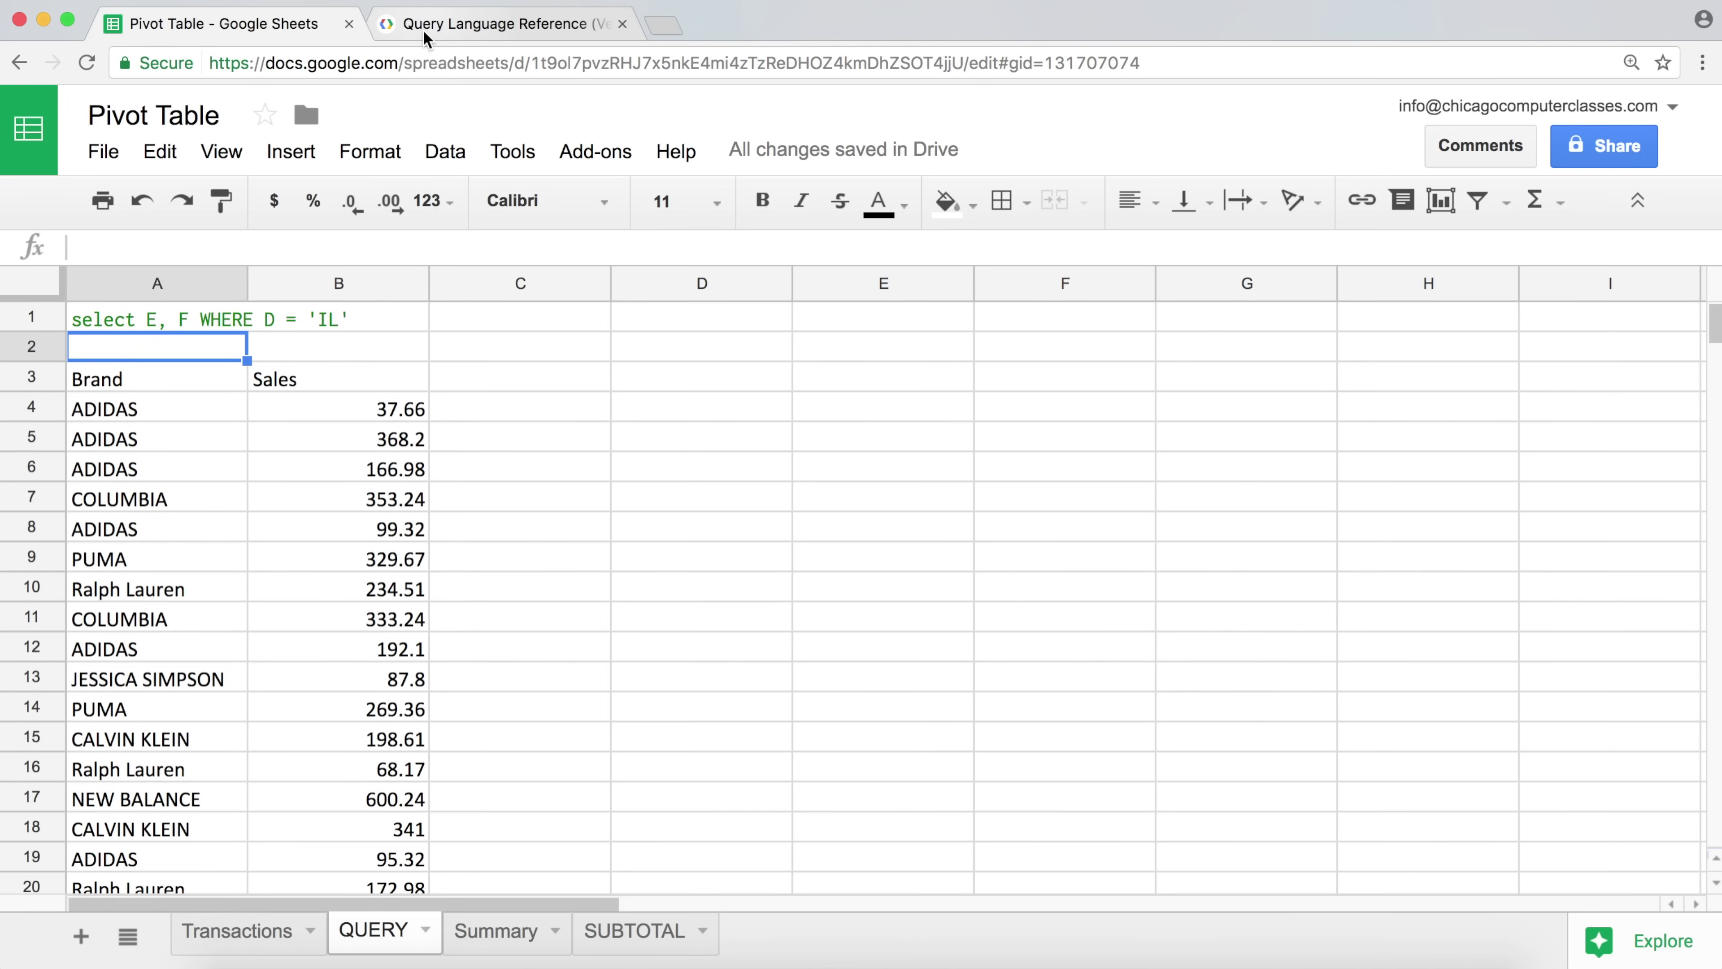
- Add column D to the selected columns in A1 so the query reads select E, F, D WHERE D = 'IL'
left_click(238, 930)
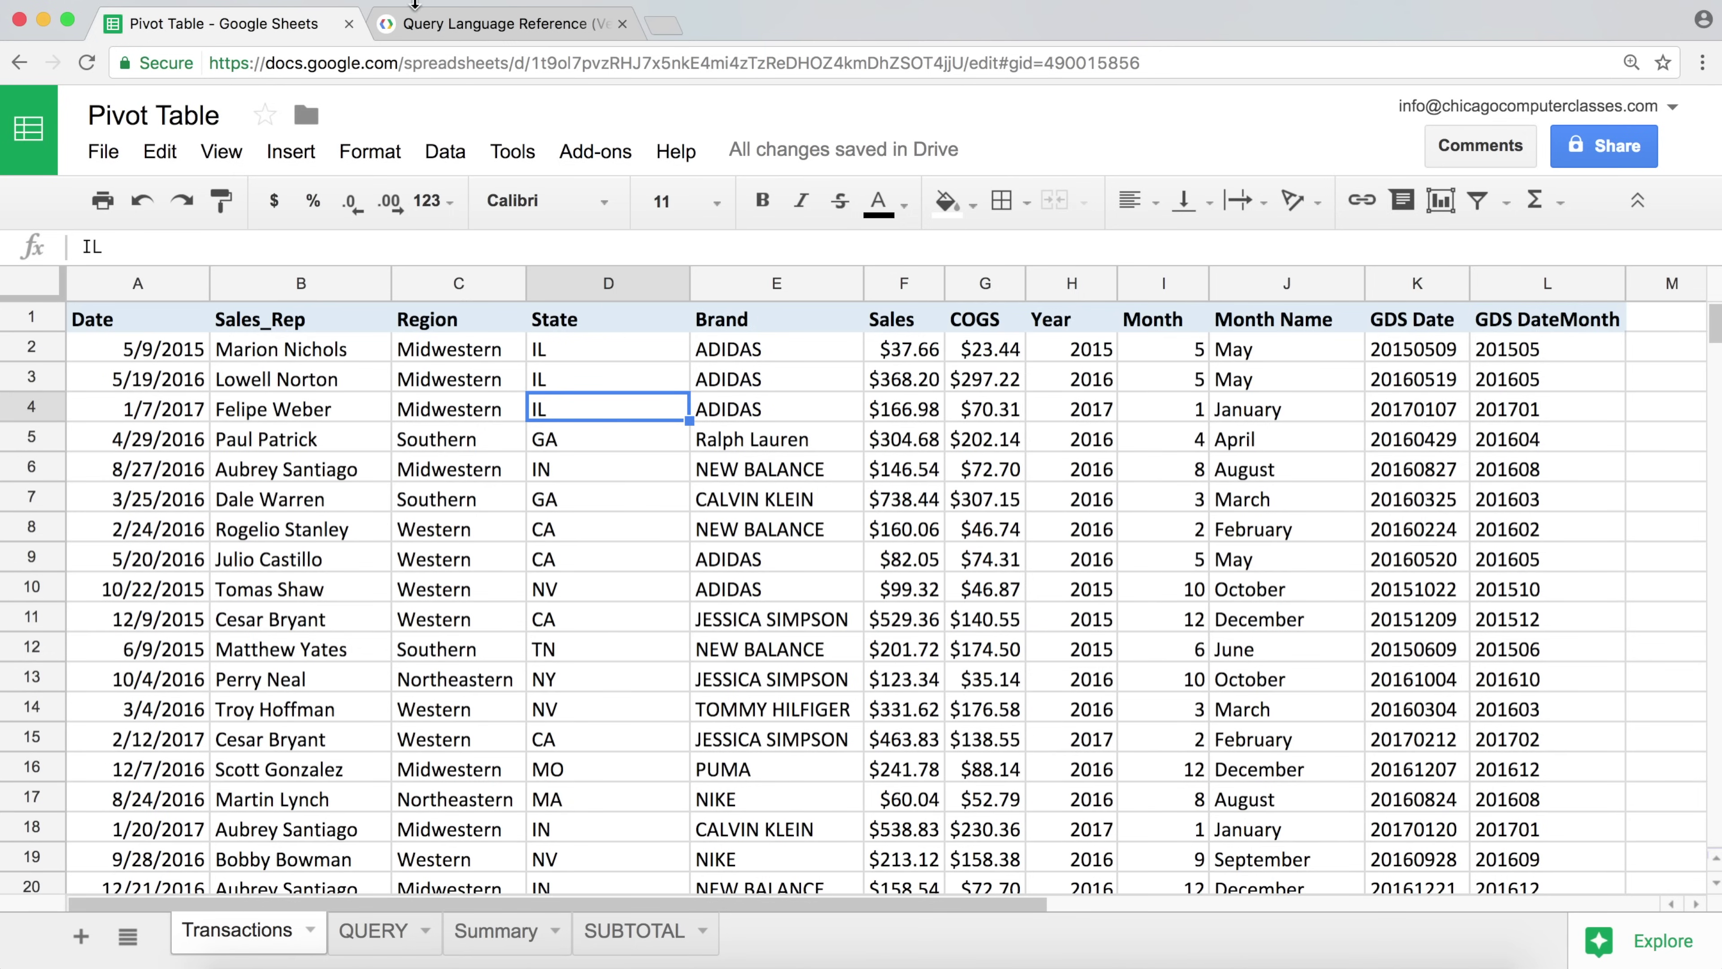
left_click(420, 31)
left_click(227, 25)
left_click(354, 952)
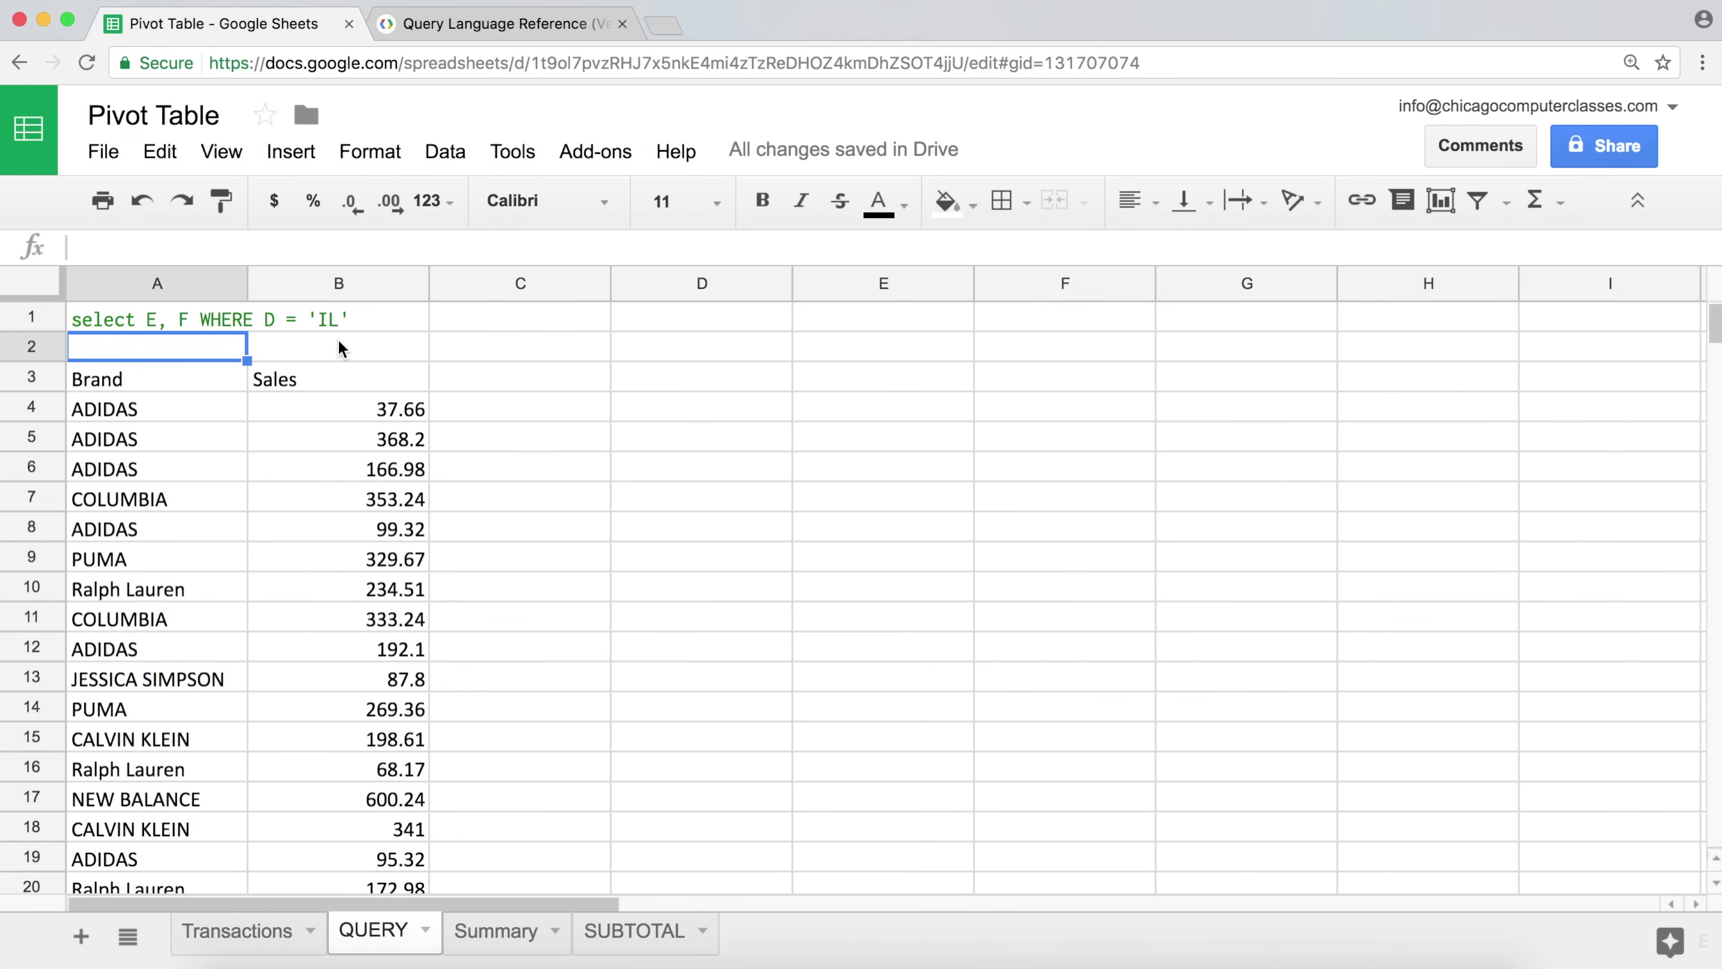
left_click(177, 319)
double_click(189, 317)
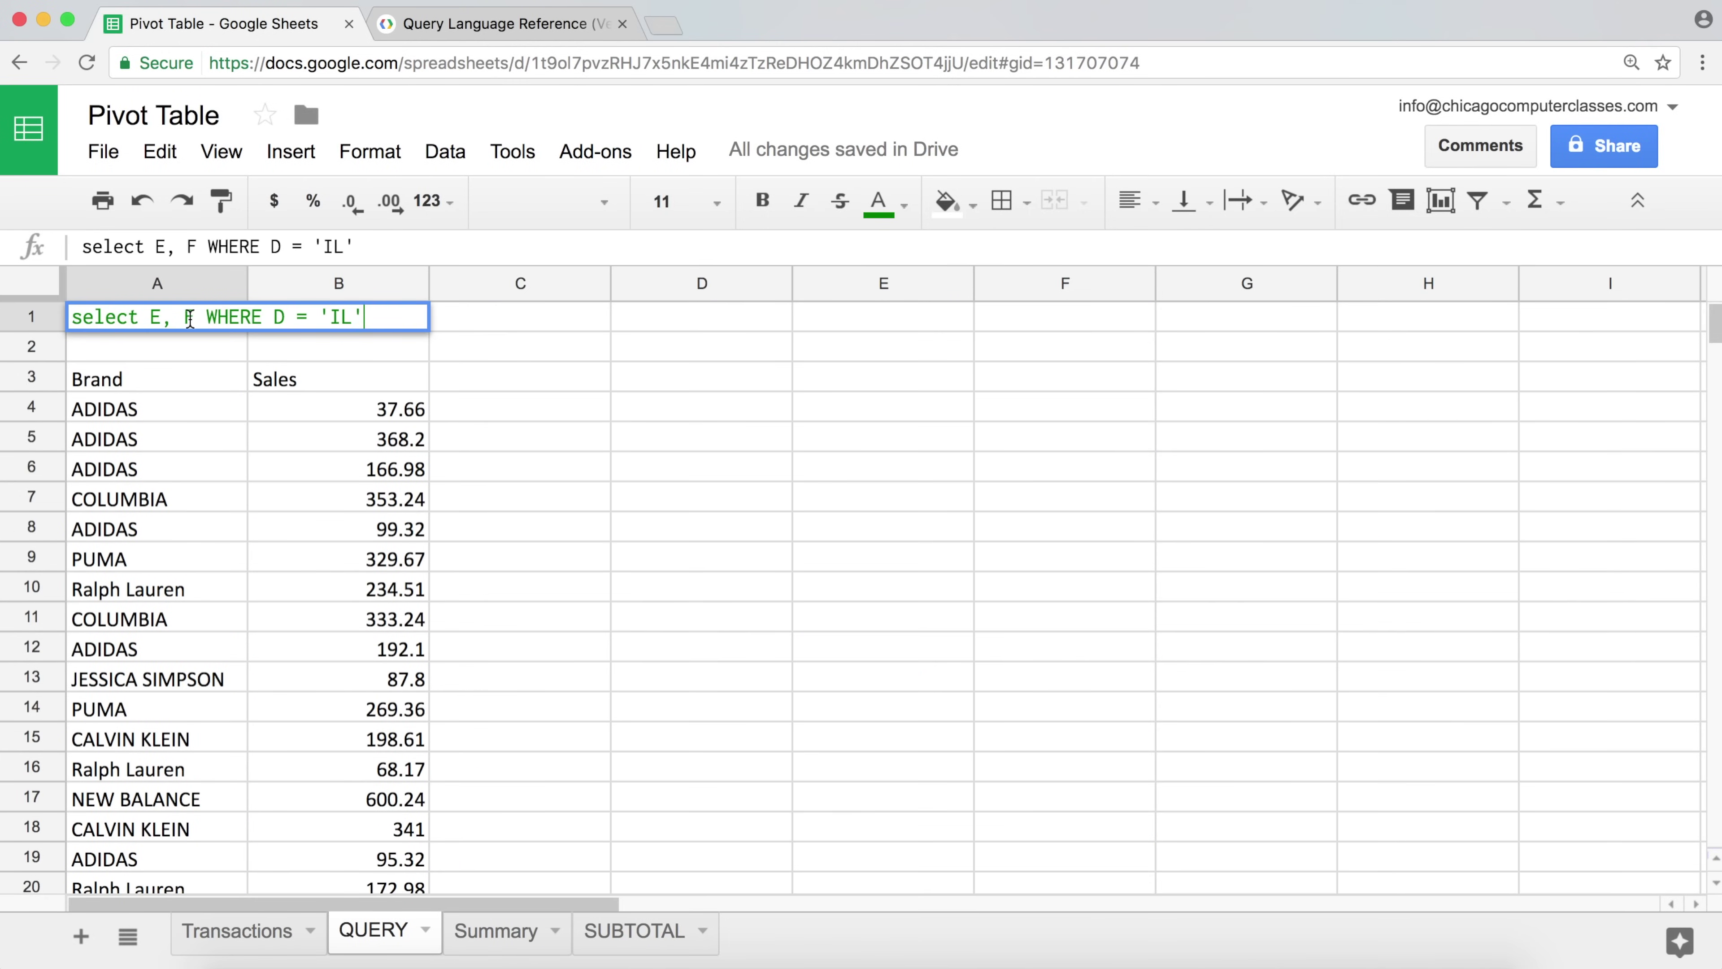
left_click(192, 318)
type(", D")
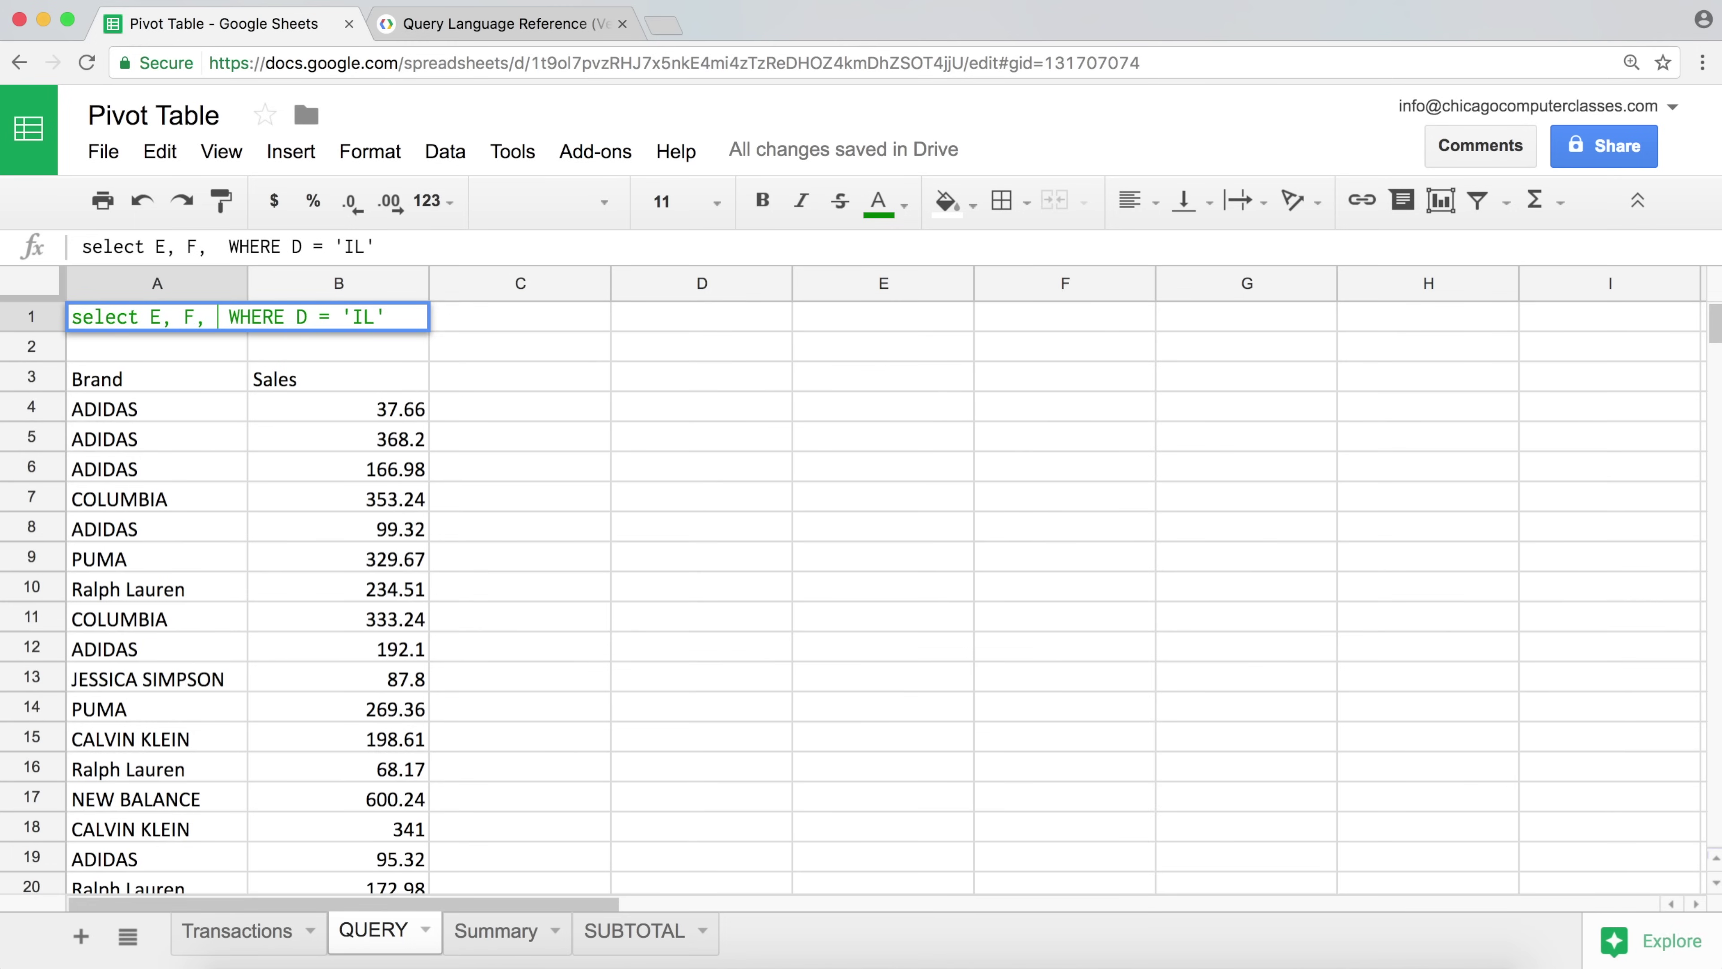
key("Return")
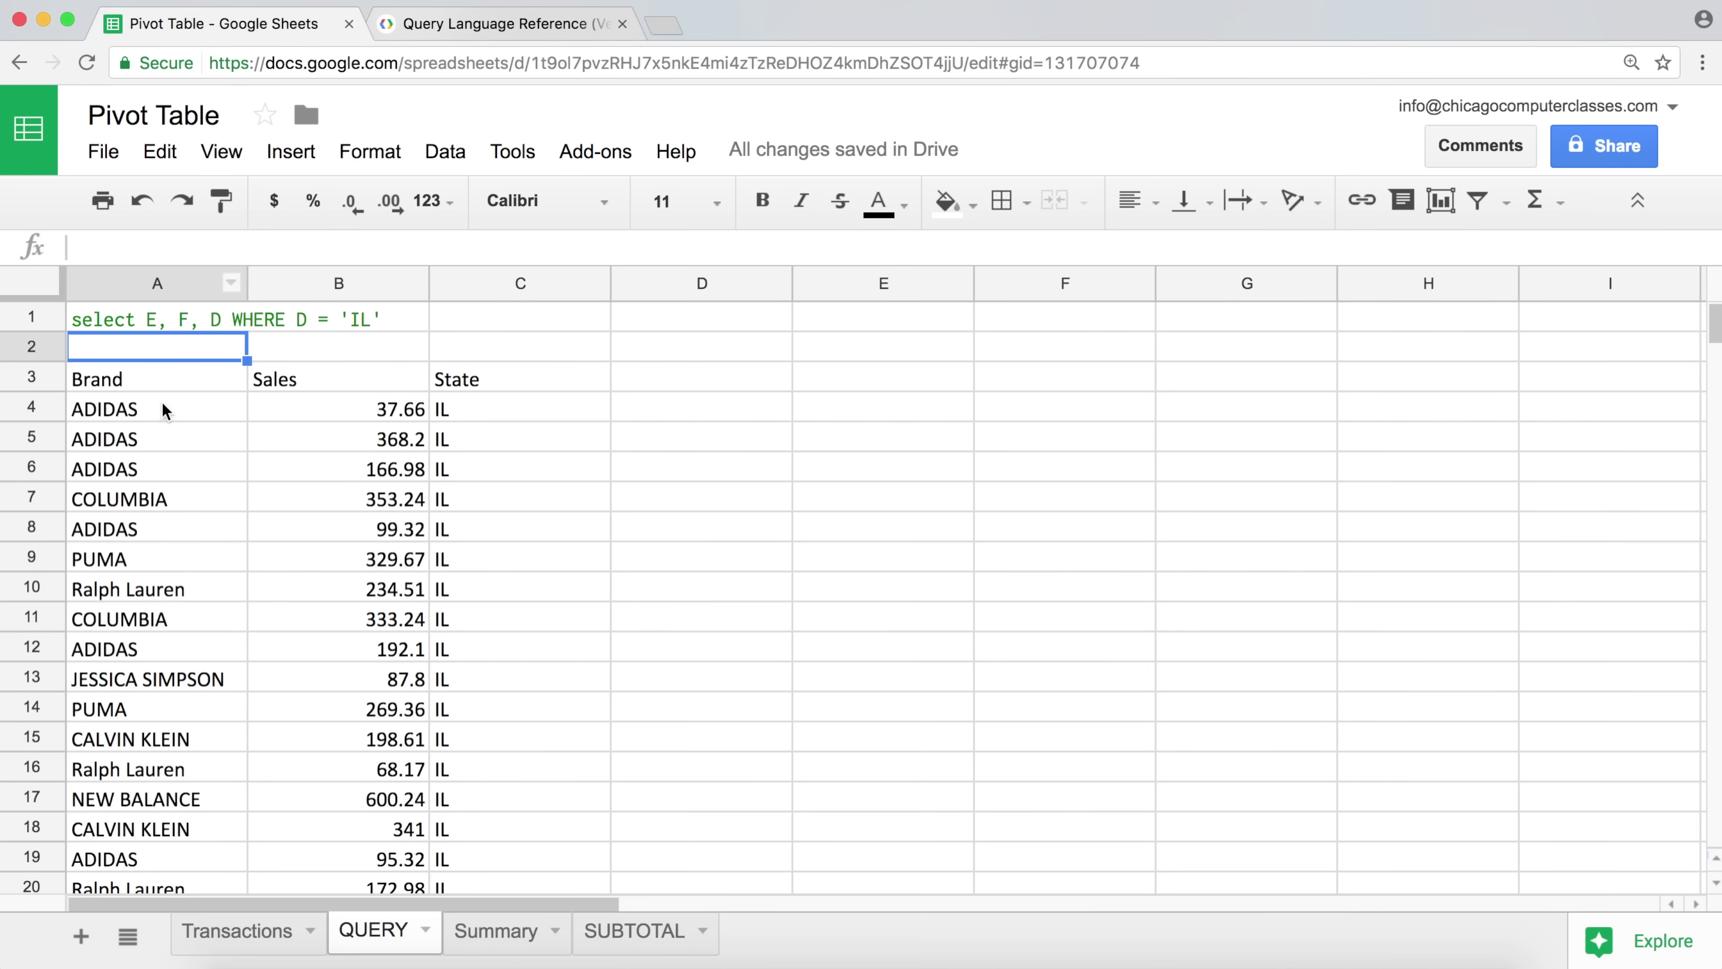
- Review the State values in D2:D13 on Transactions, glance at the Query Language Reference page, and return to A1 of the QUERY sheet
left_click(231, 929)
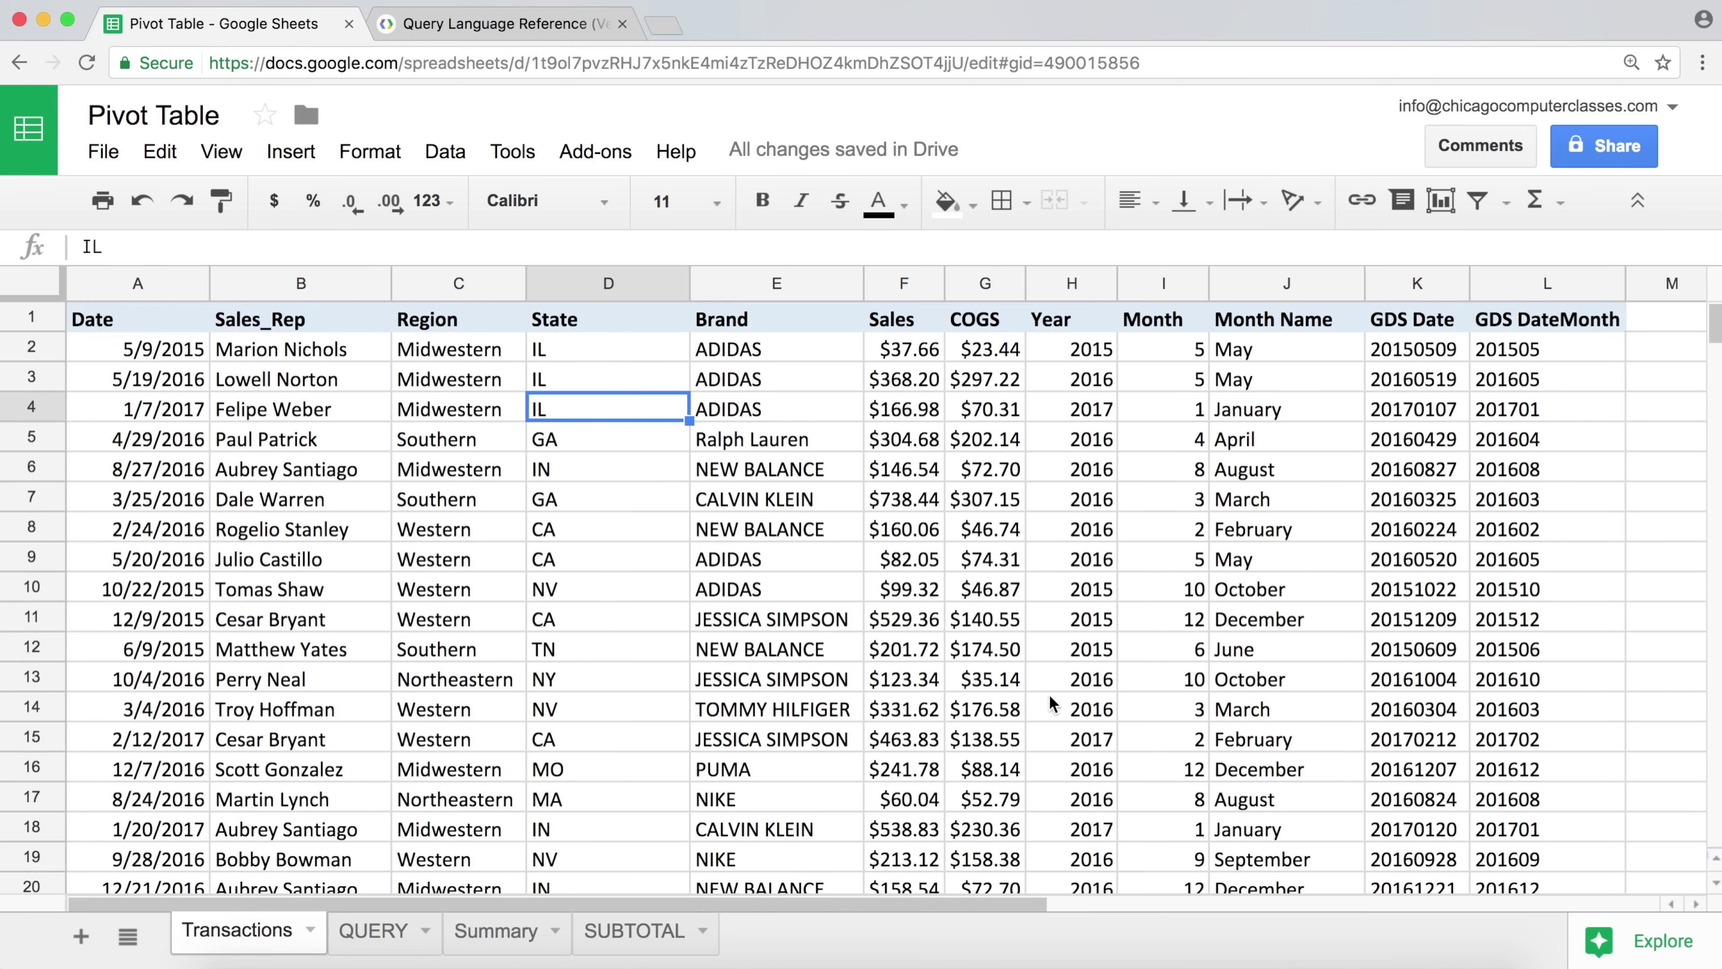
left_click_drag(617, 350, 590, 681)
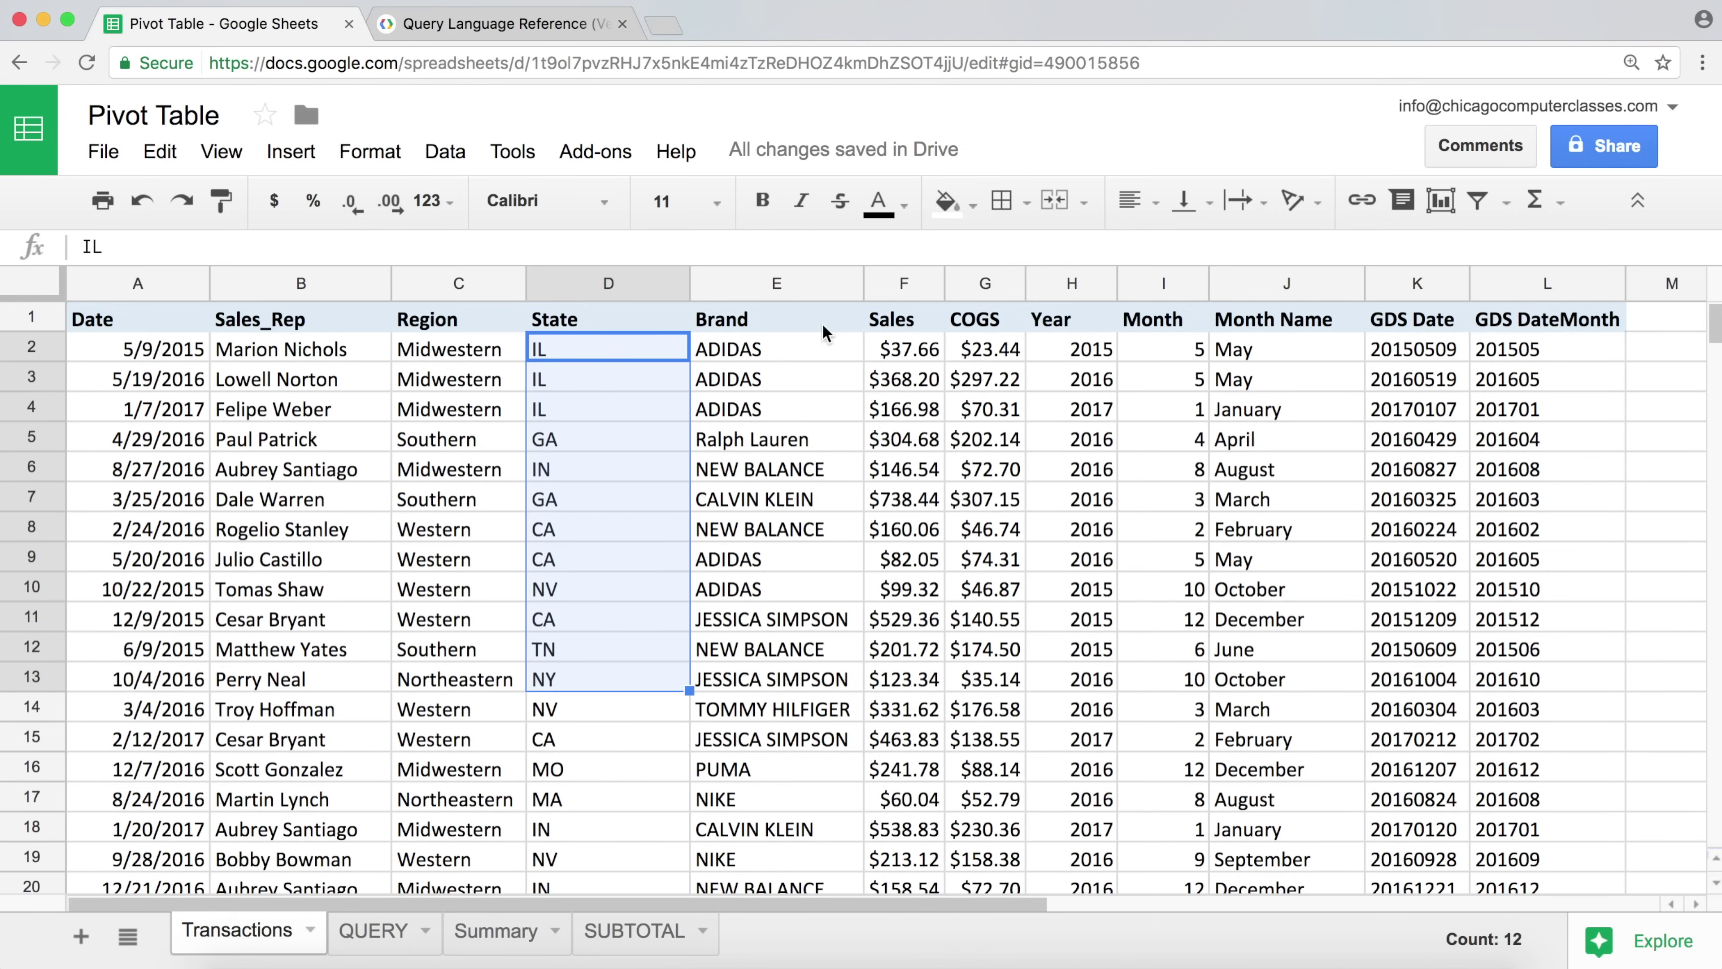
left_click(434, 23)
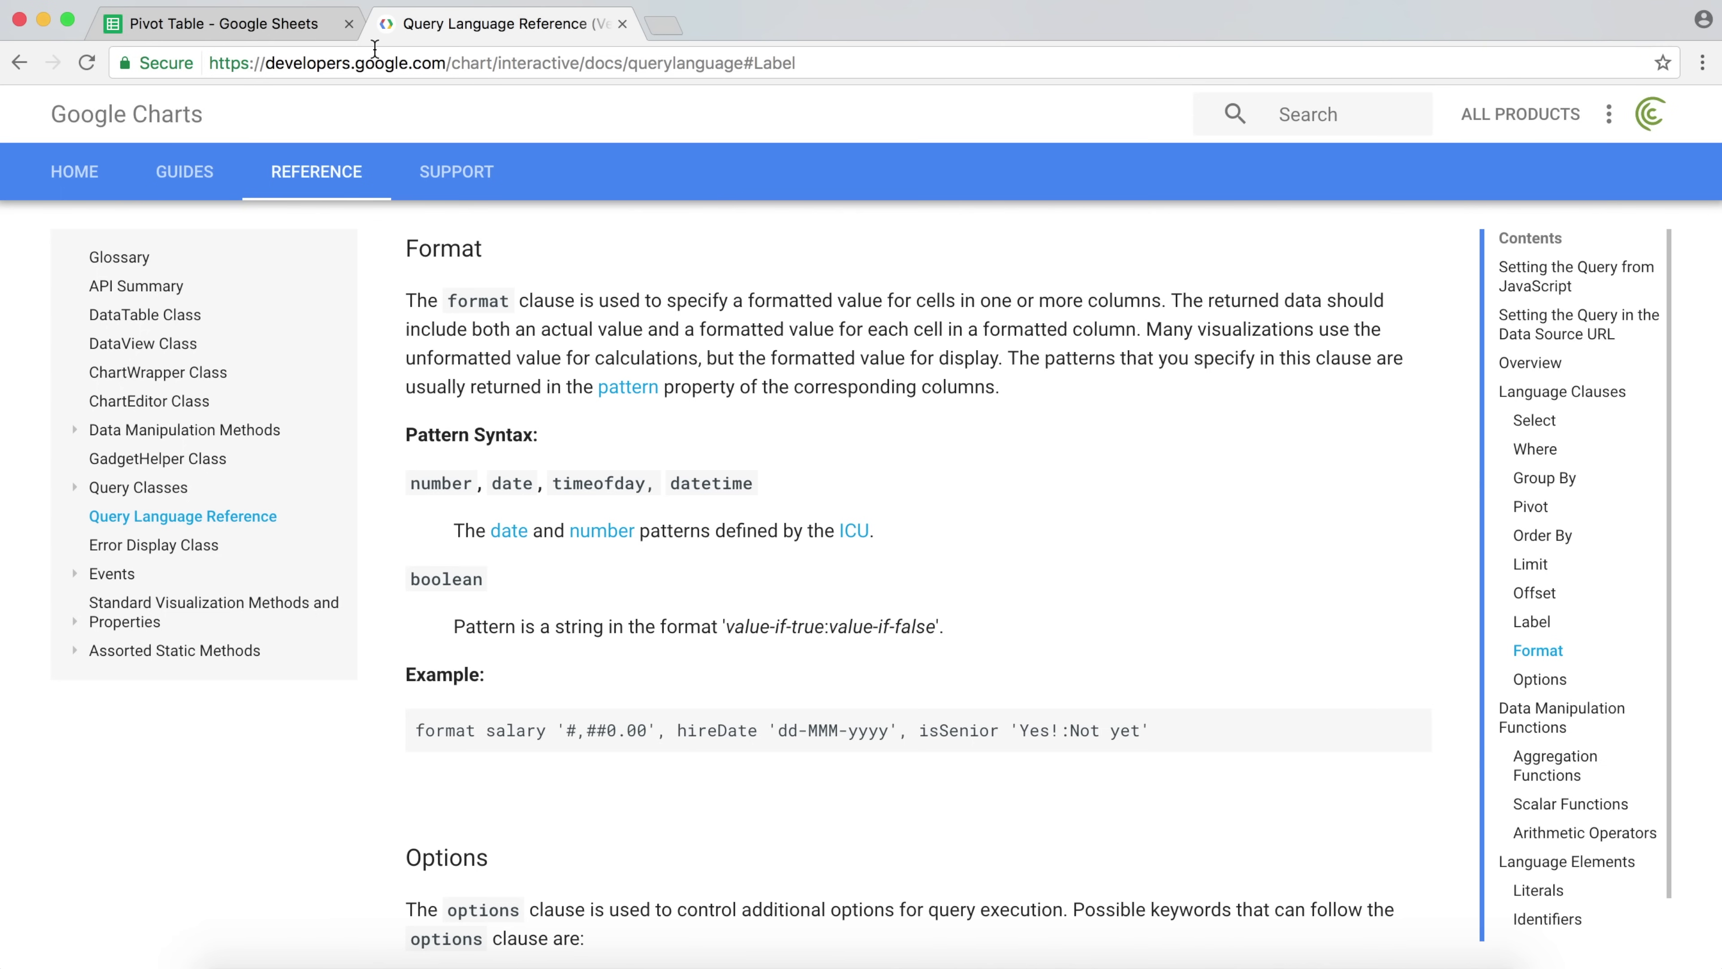
left_click(294, 14)
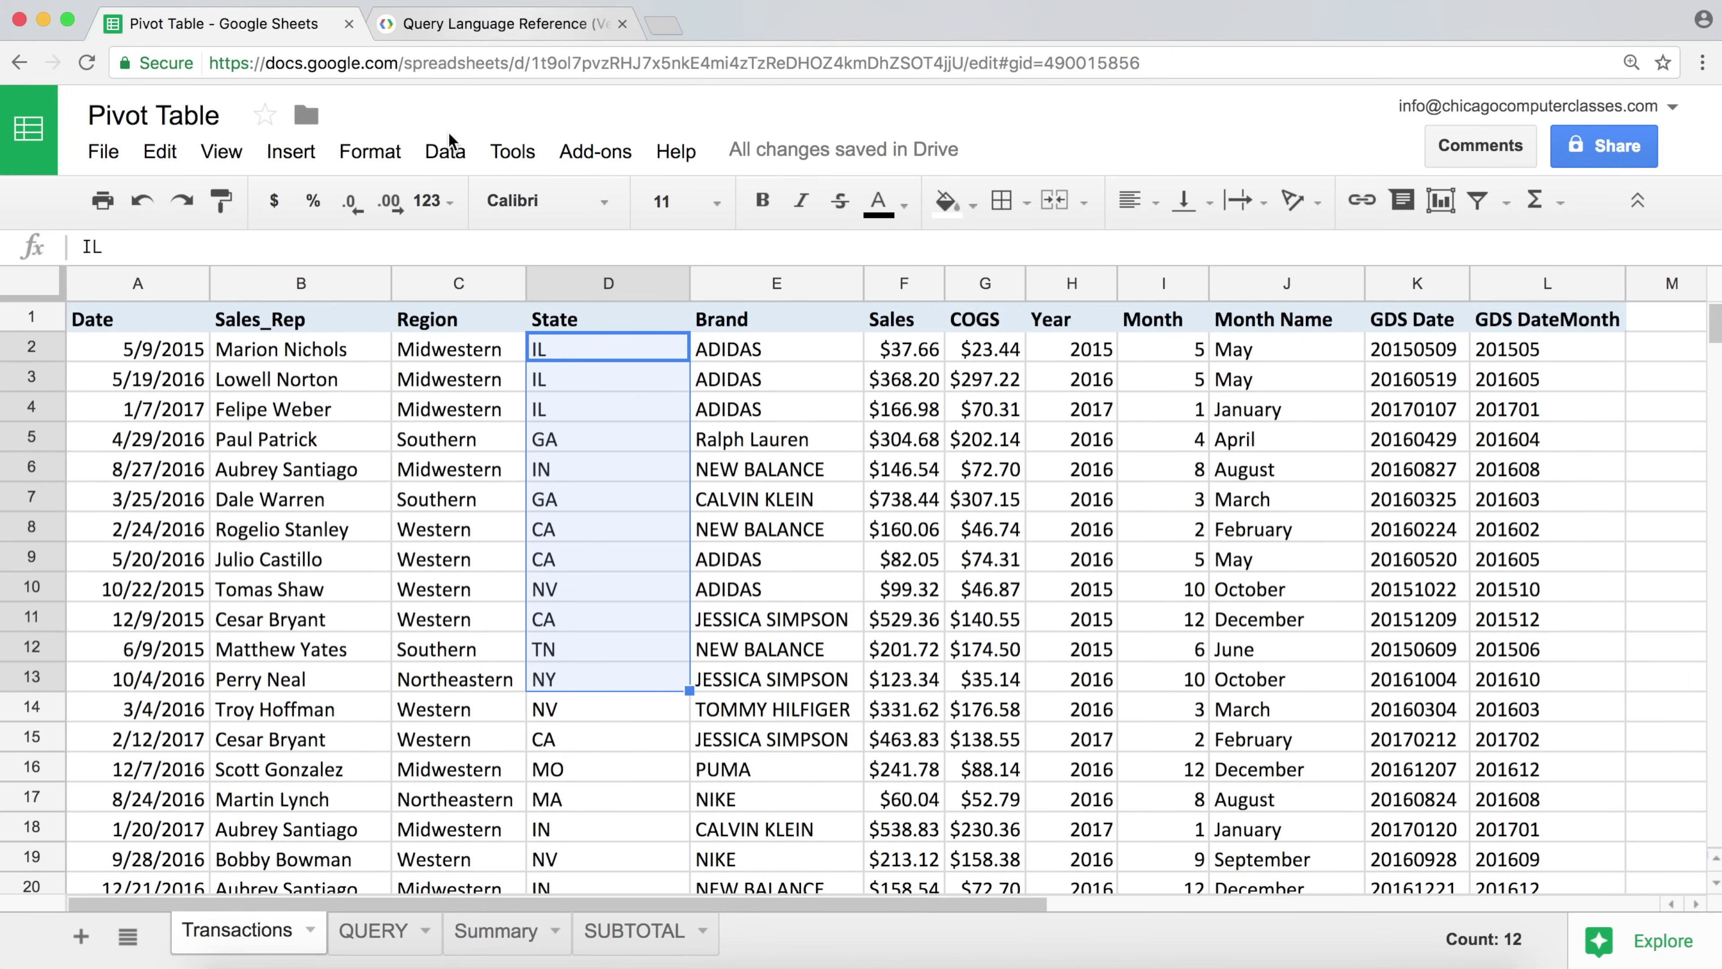
left_click(377, 935)
left_click(154, 321)
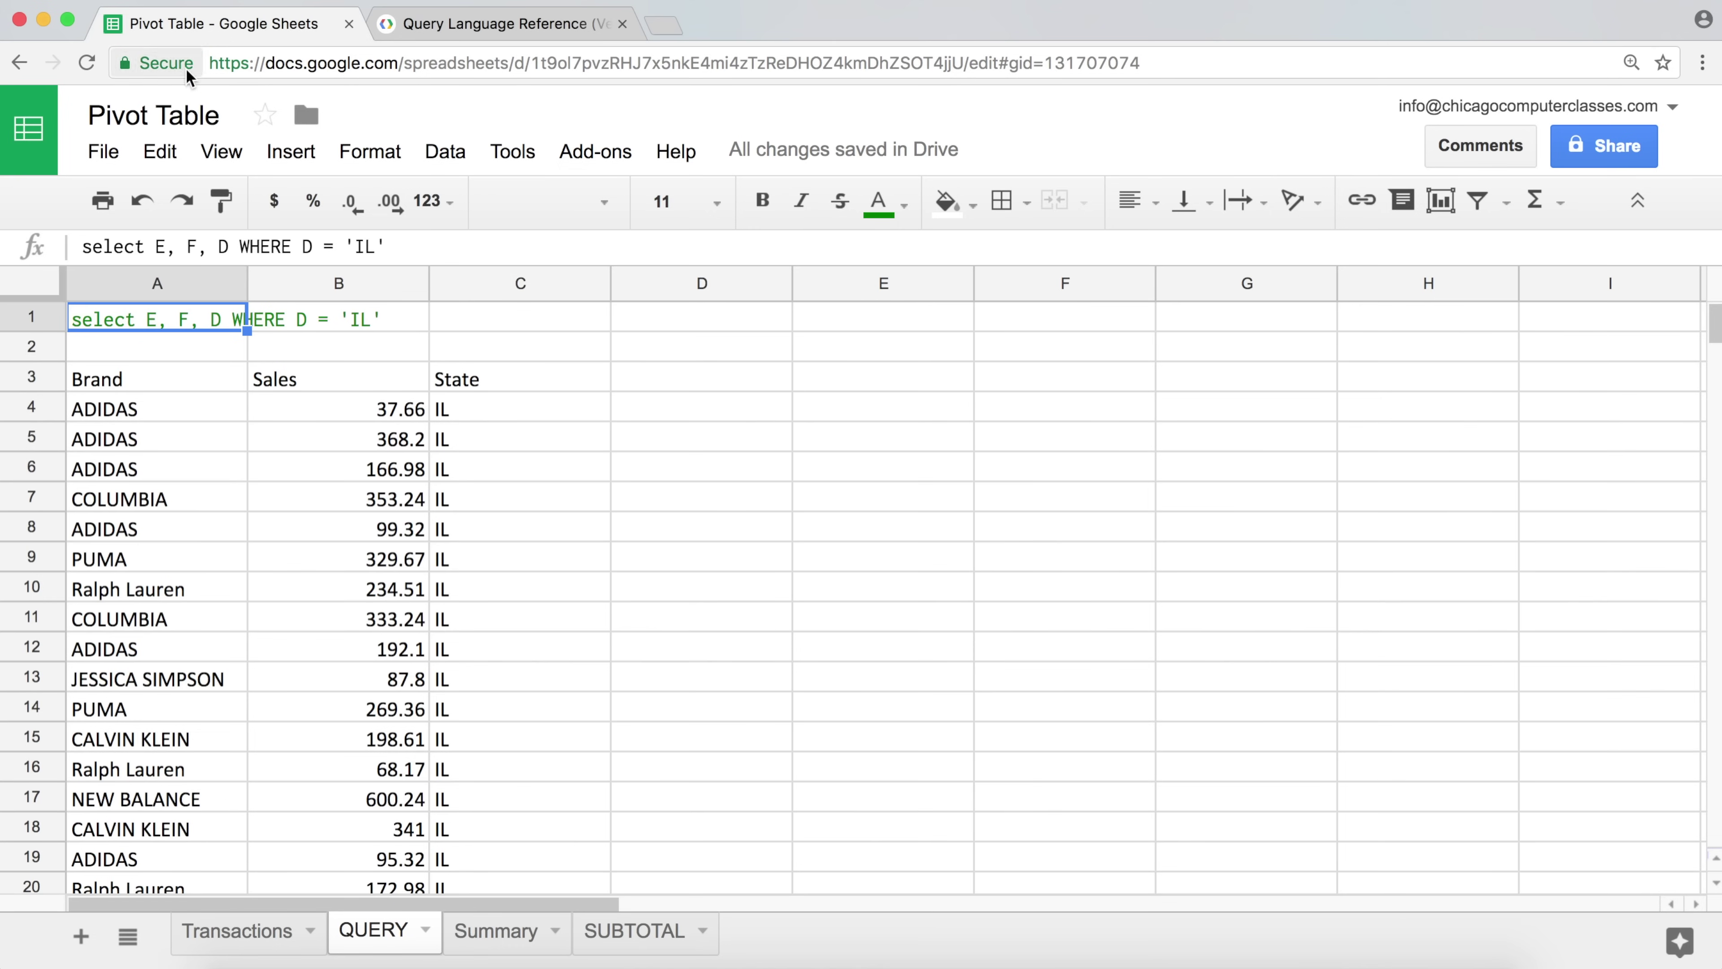
- Check the Year column on Transactions and append AND H = 2016 to the query text in A1 of the QUERY sheet
left_click(254, 930)
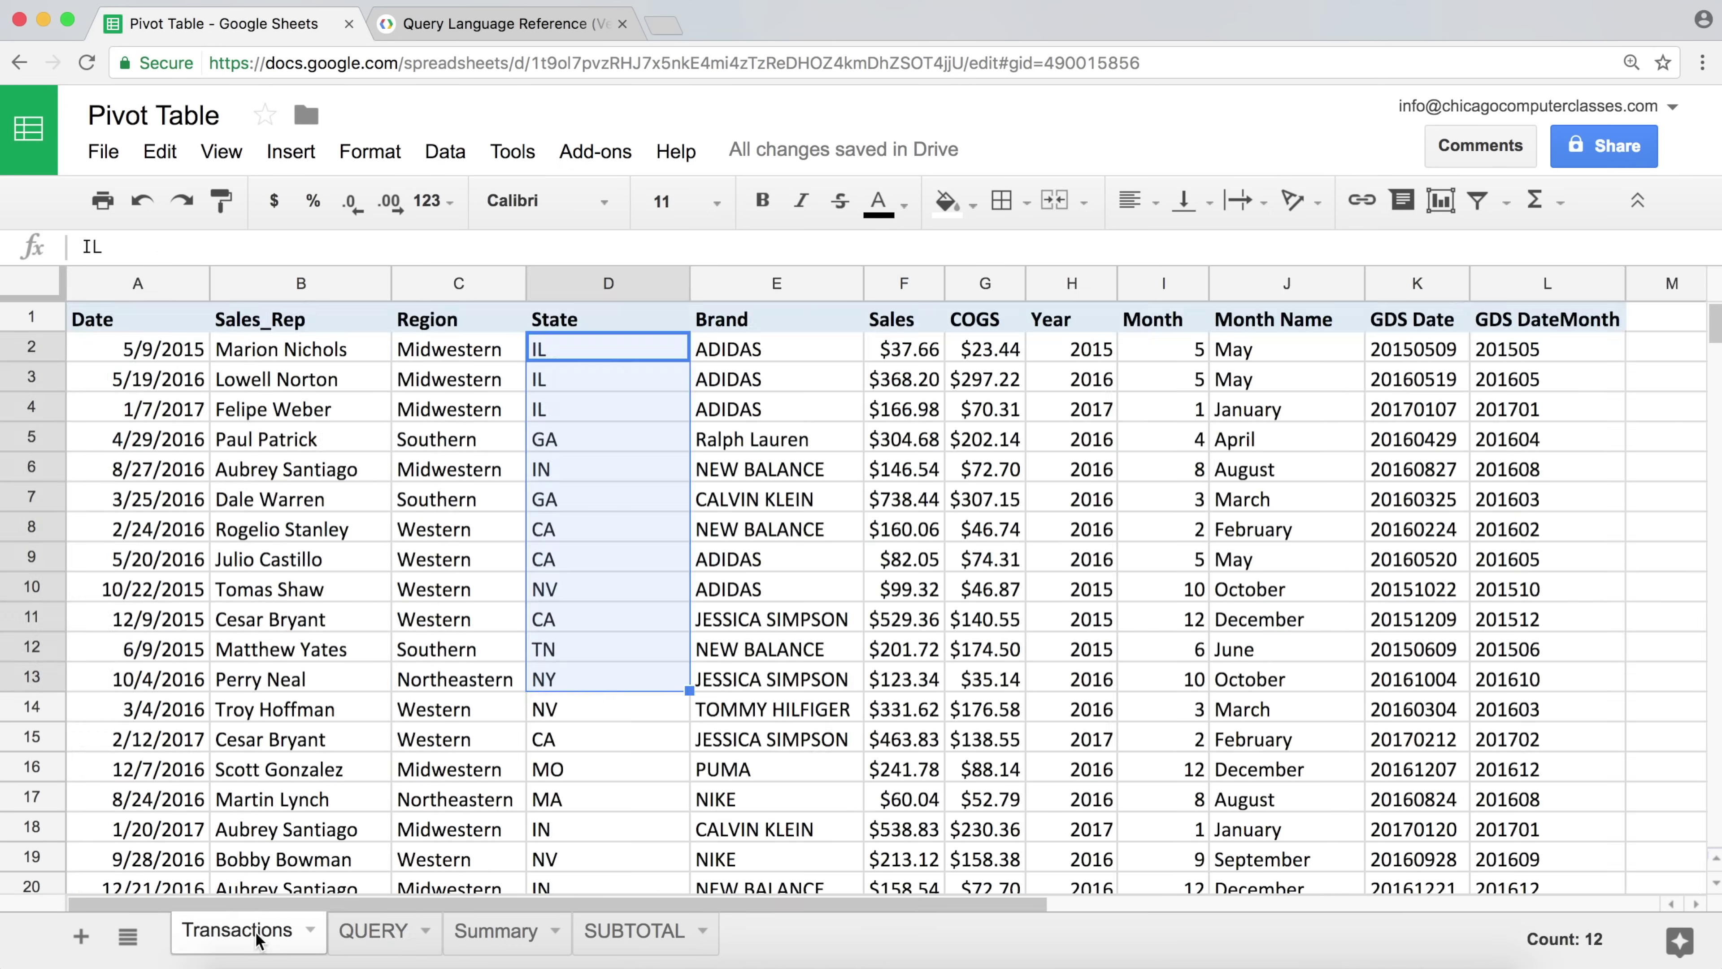
left_click(1095, 380)
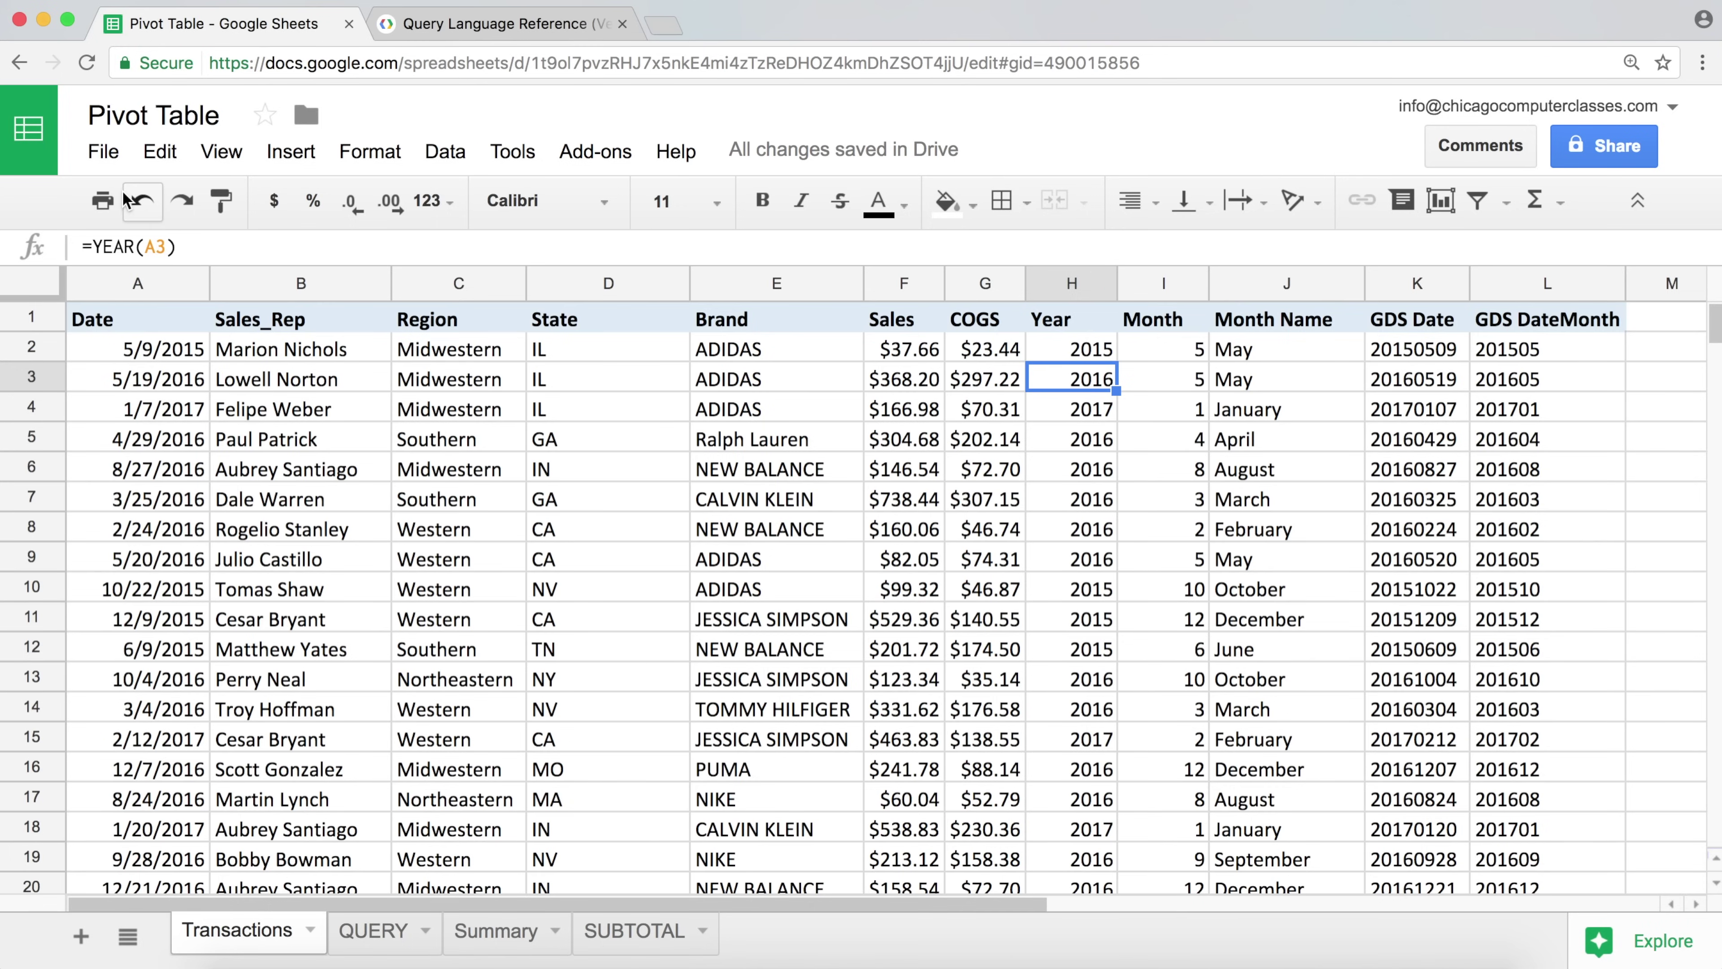
left_click(373, 930)
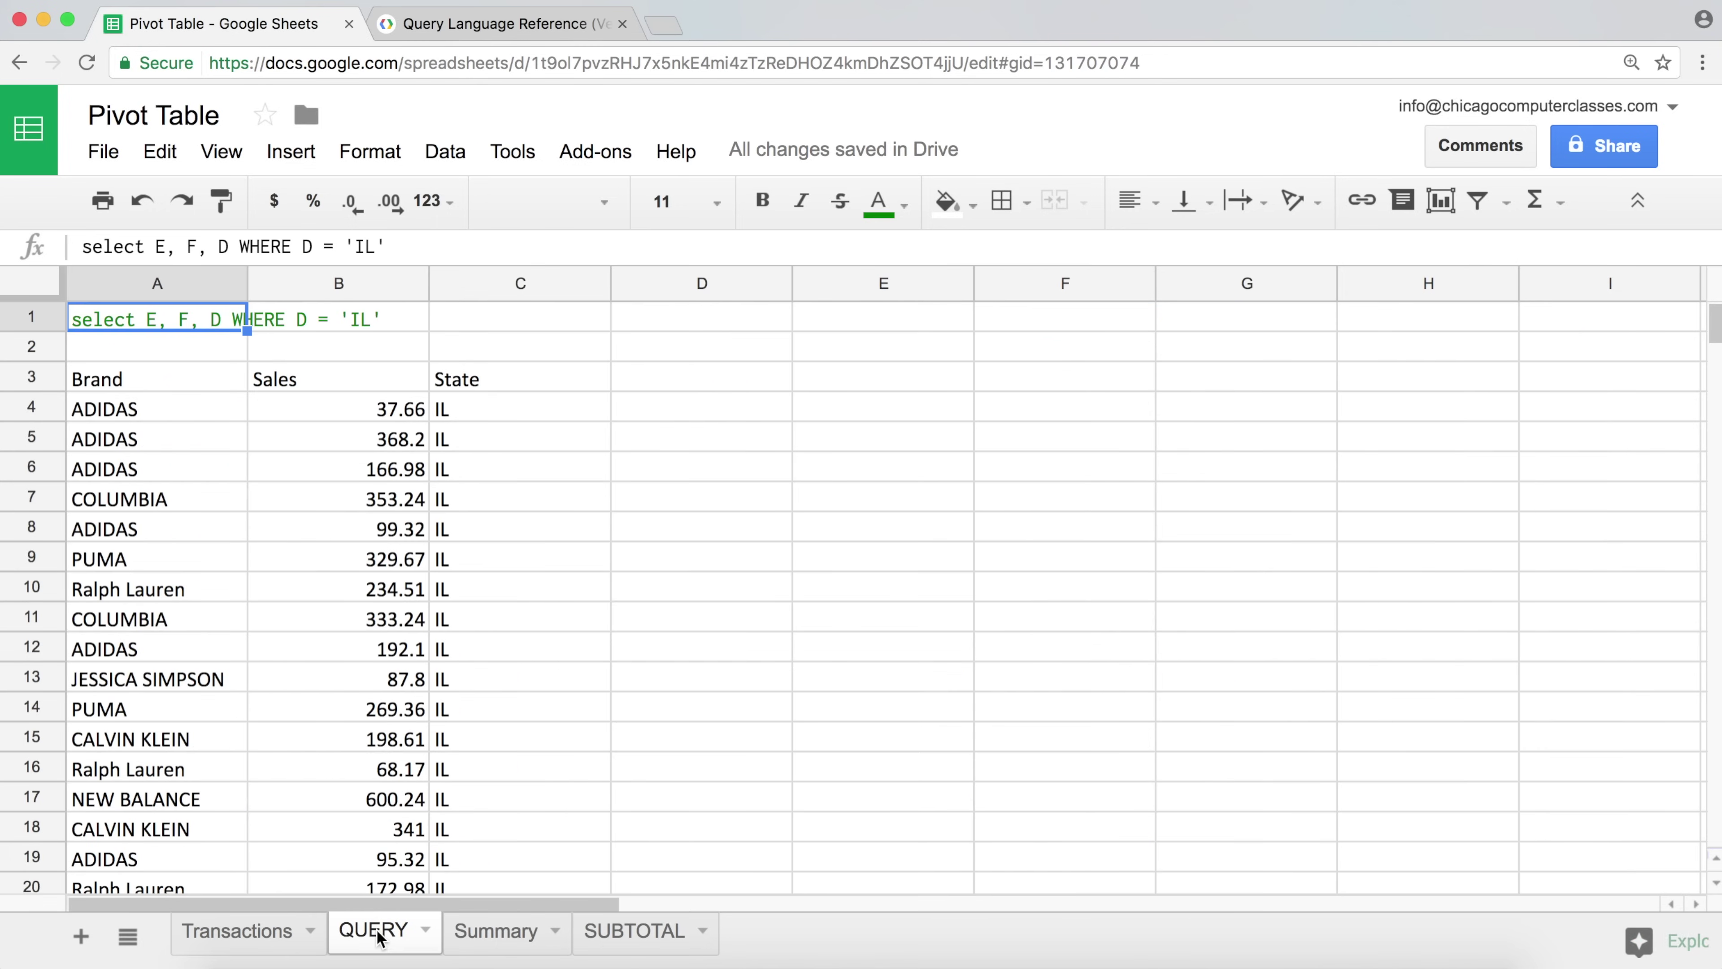
left_click(411, 247)
type("AND H =")
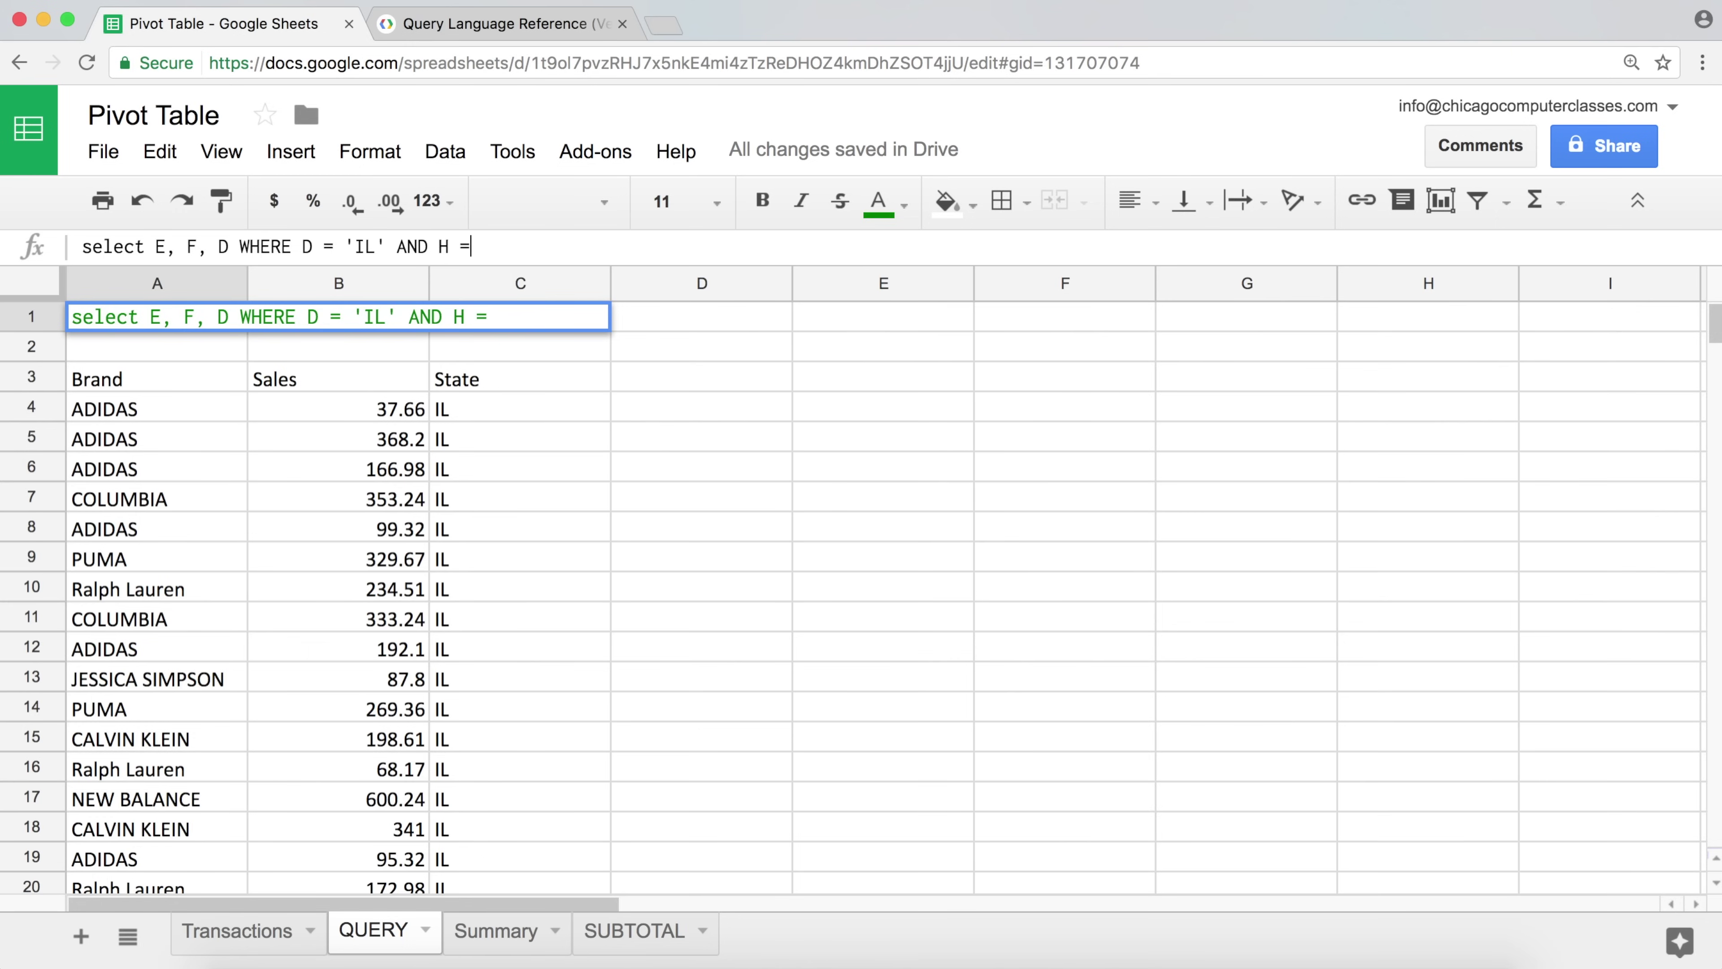
type(" 2016")
key("Return")
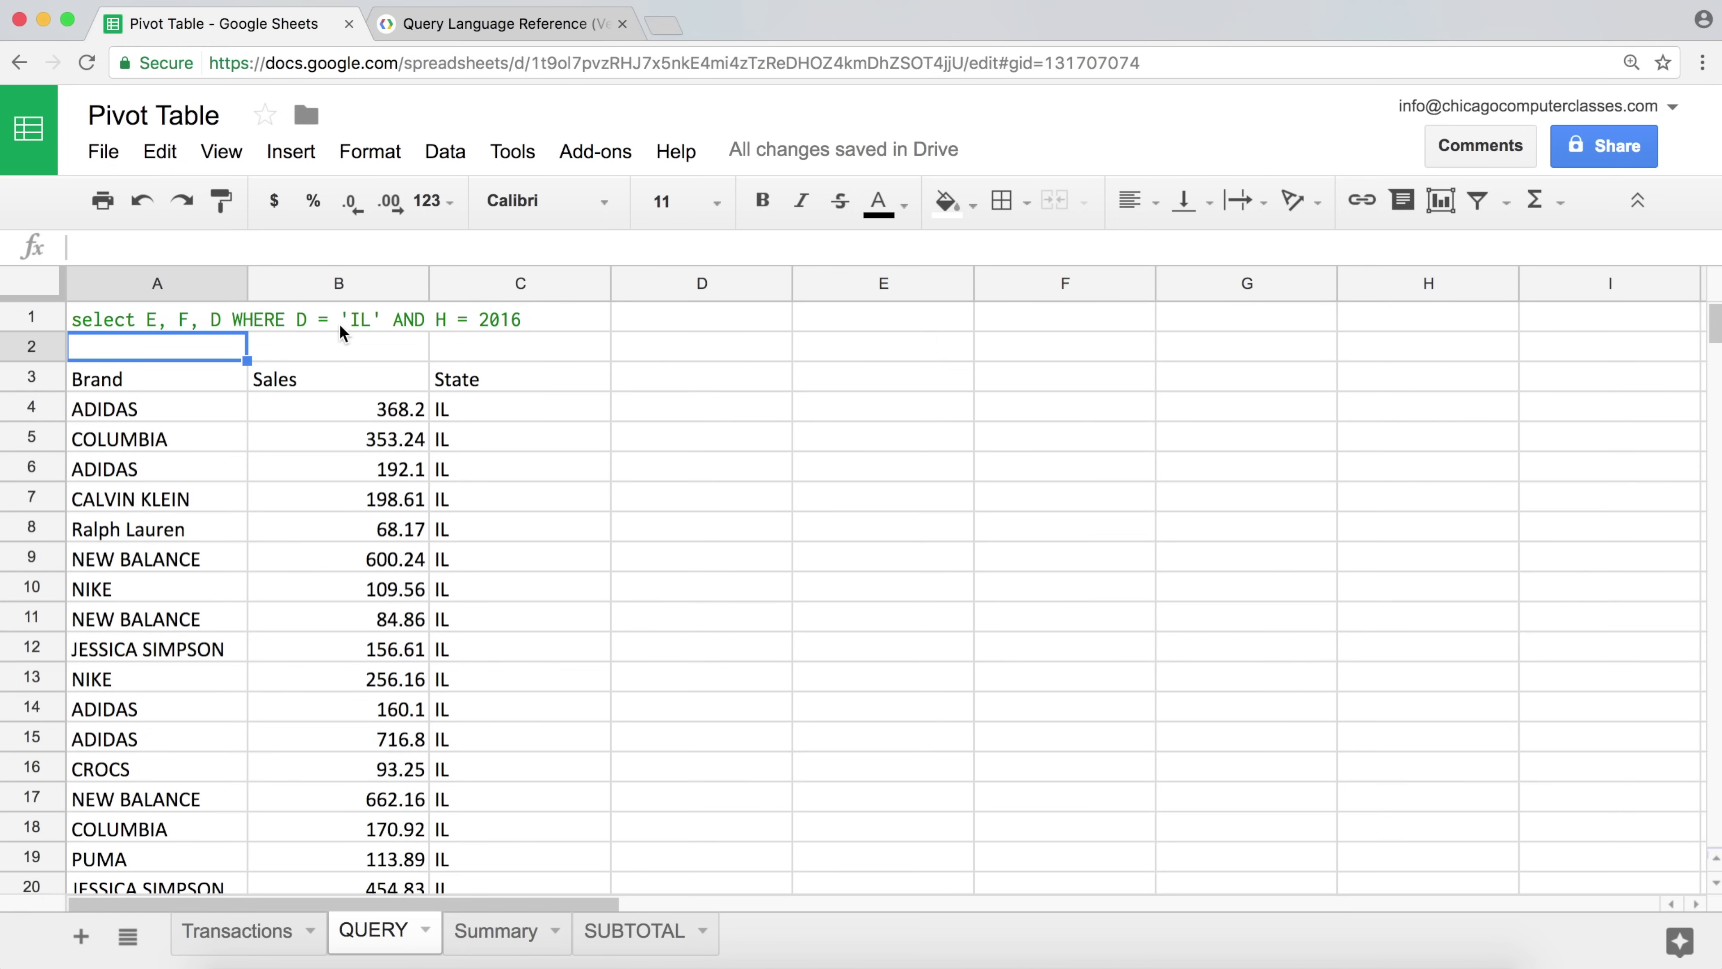
- Add column H to the selected columns in A1 so the query starts with select E, F, D, H
left_click(280, 317)
left_click(173, 319)
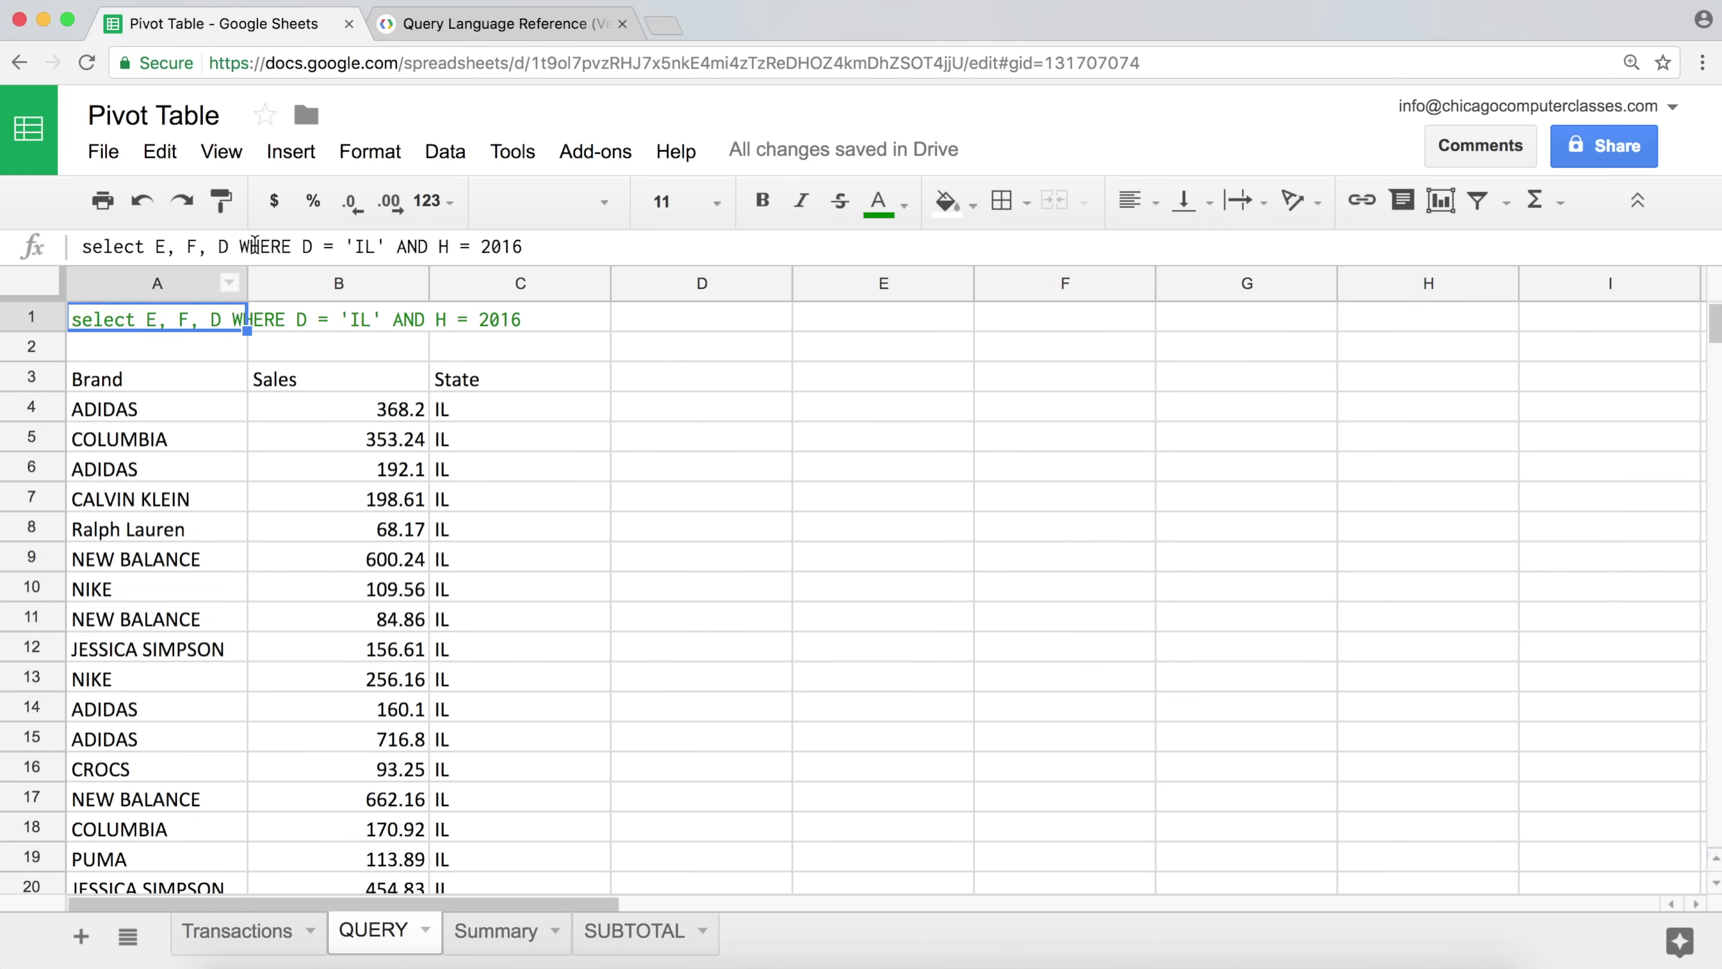
left_click(233, 246)
type(", ")
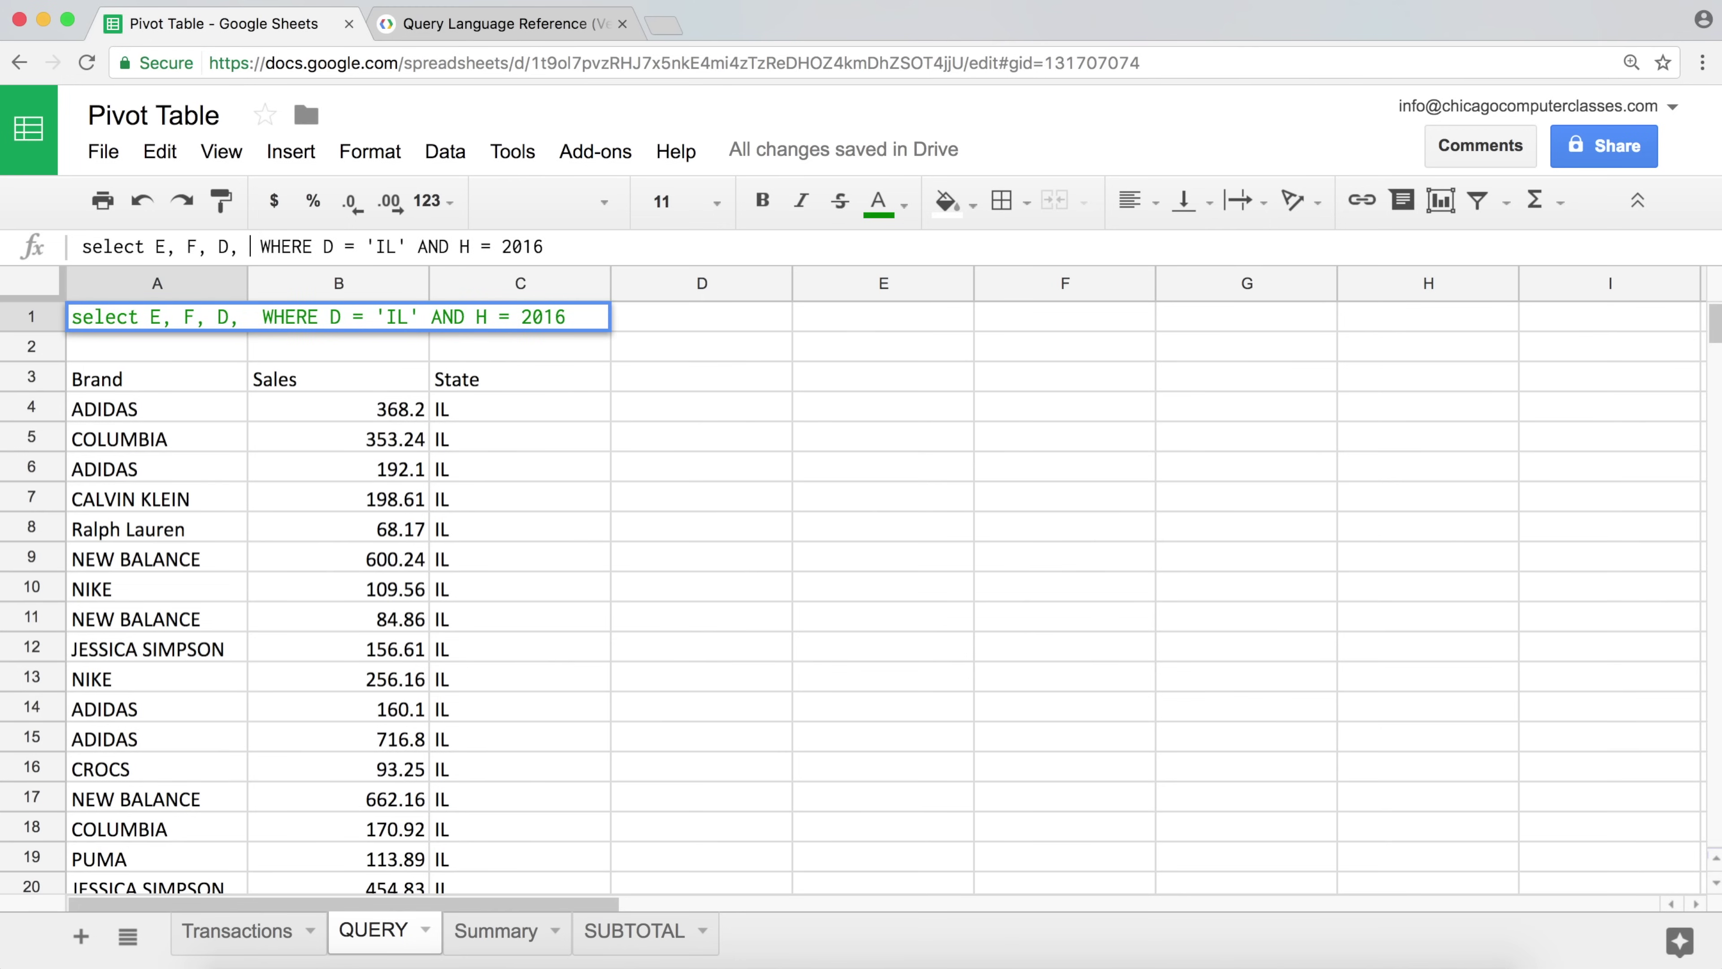
type("H")
key("Return")
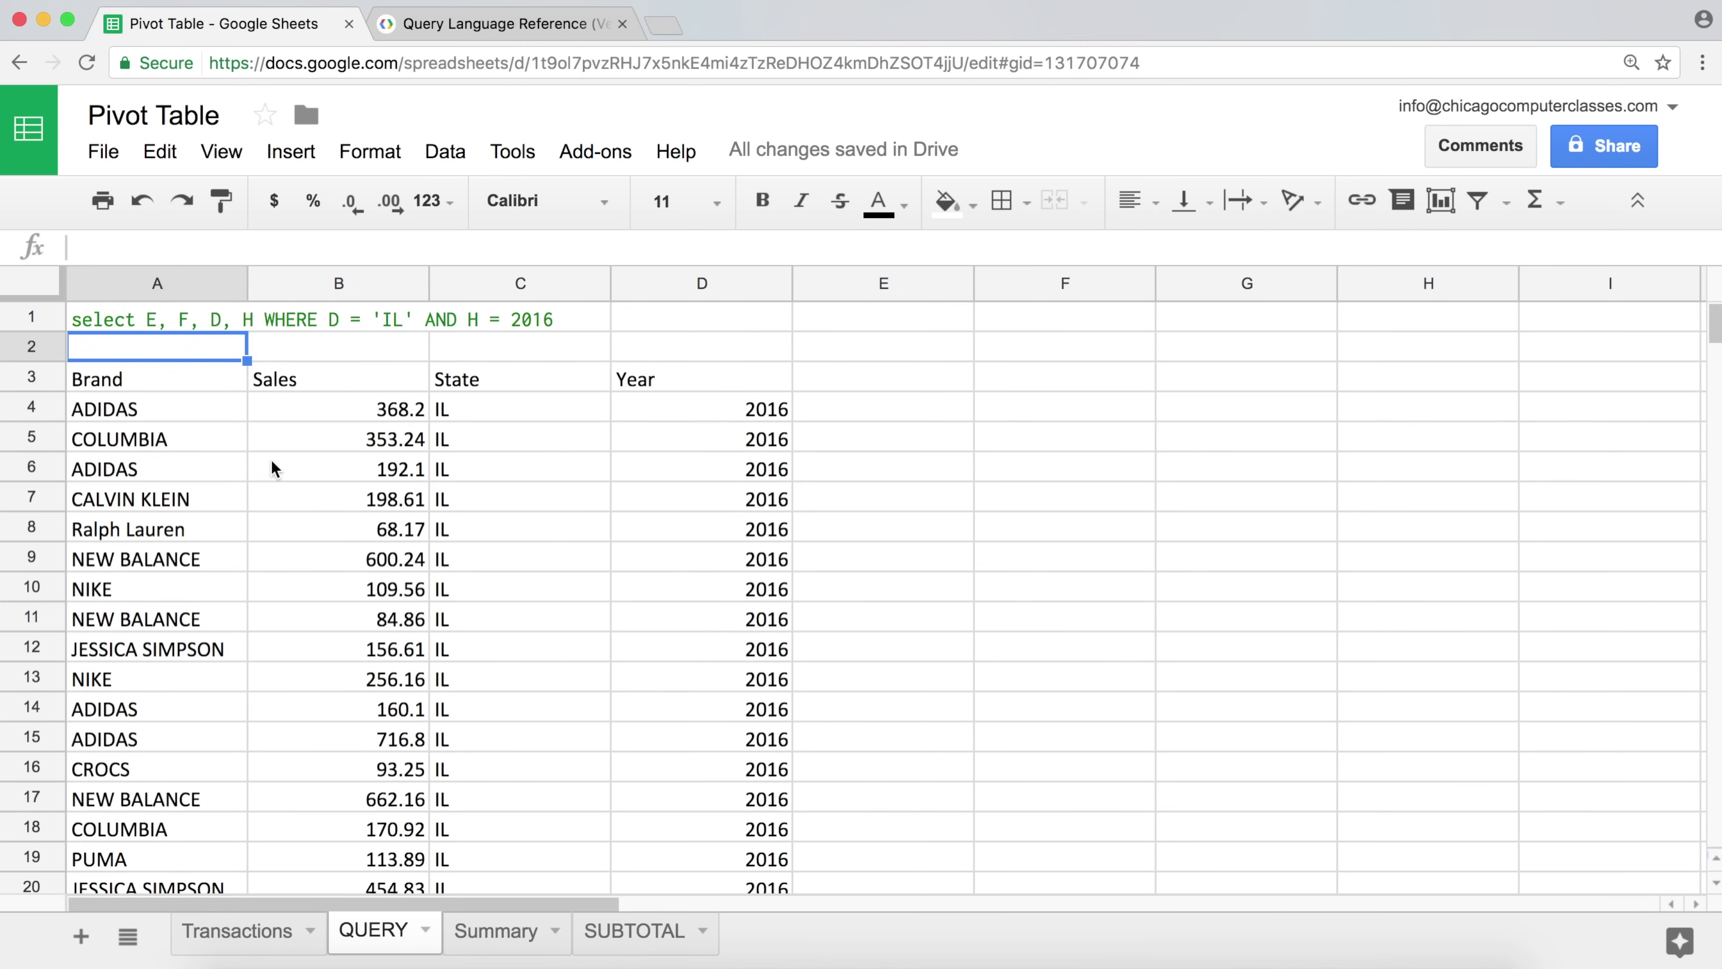
- Examine the State and Year columns on Transactions alongside the AND H = 2016 condition in A1 of the QUERY sheet
left_click(338, 411)
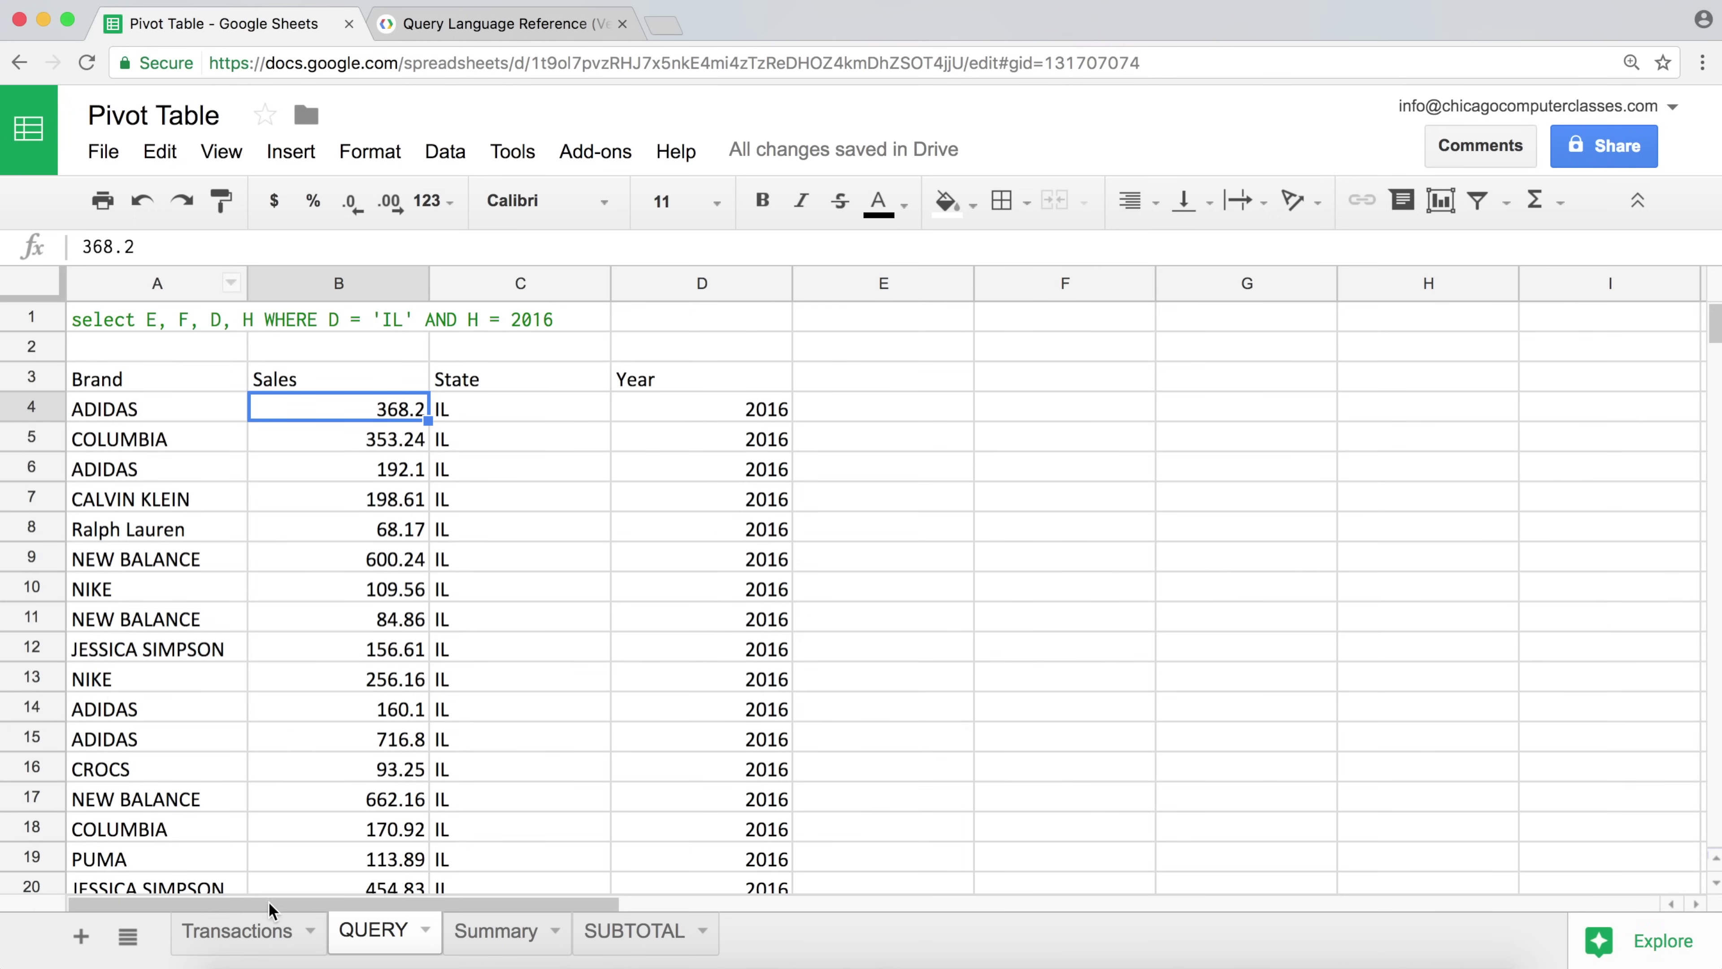
left_click(261, 928)
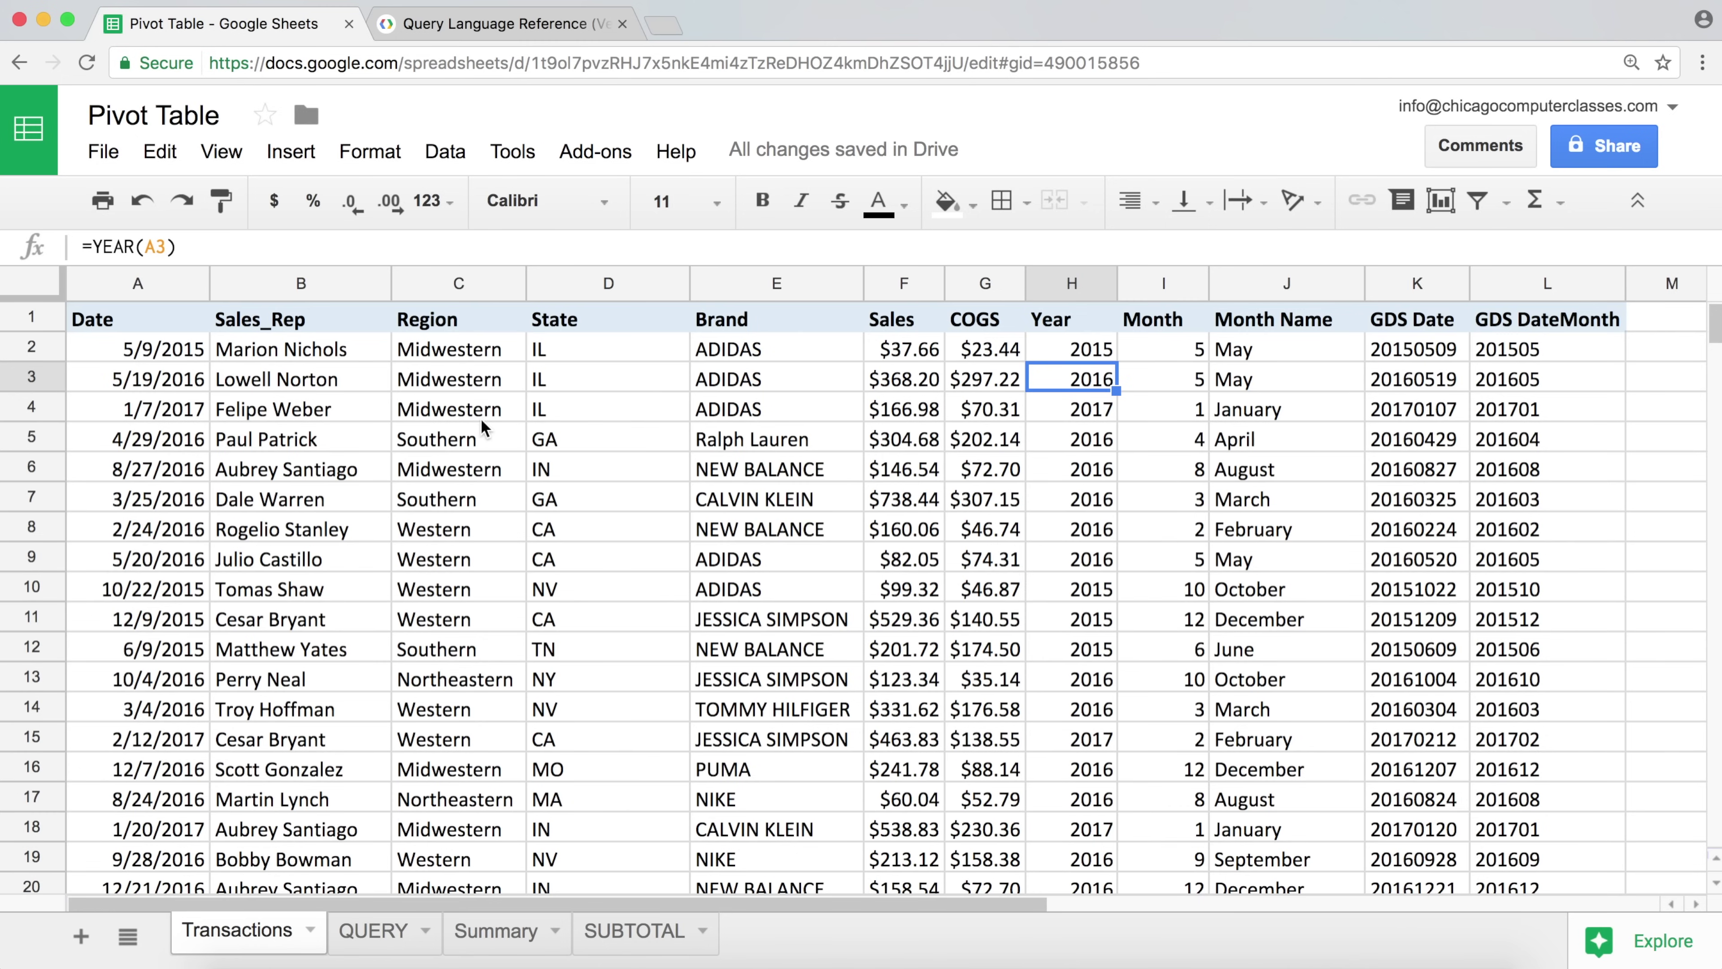
left_click(588, 353)
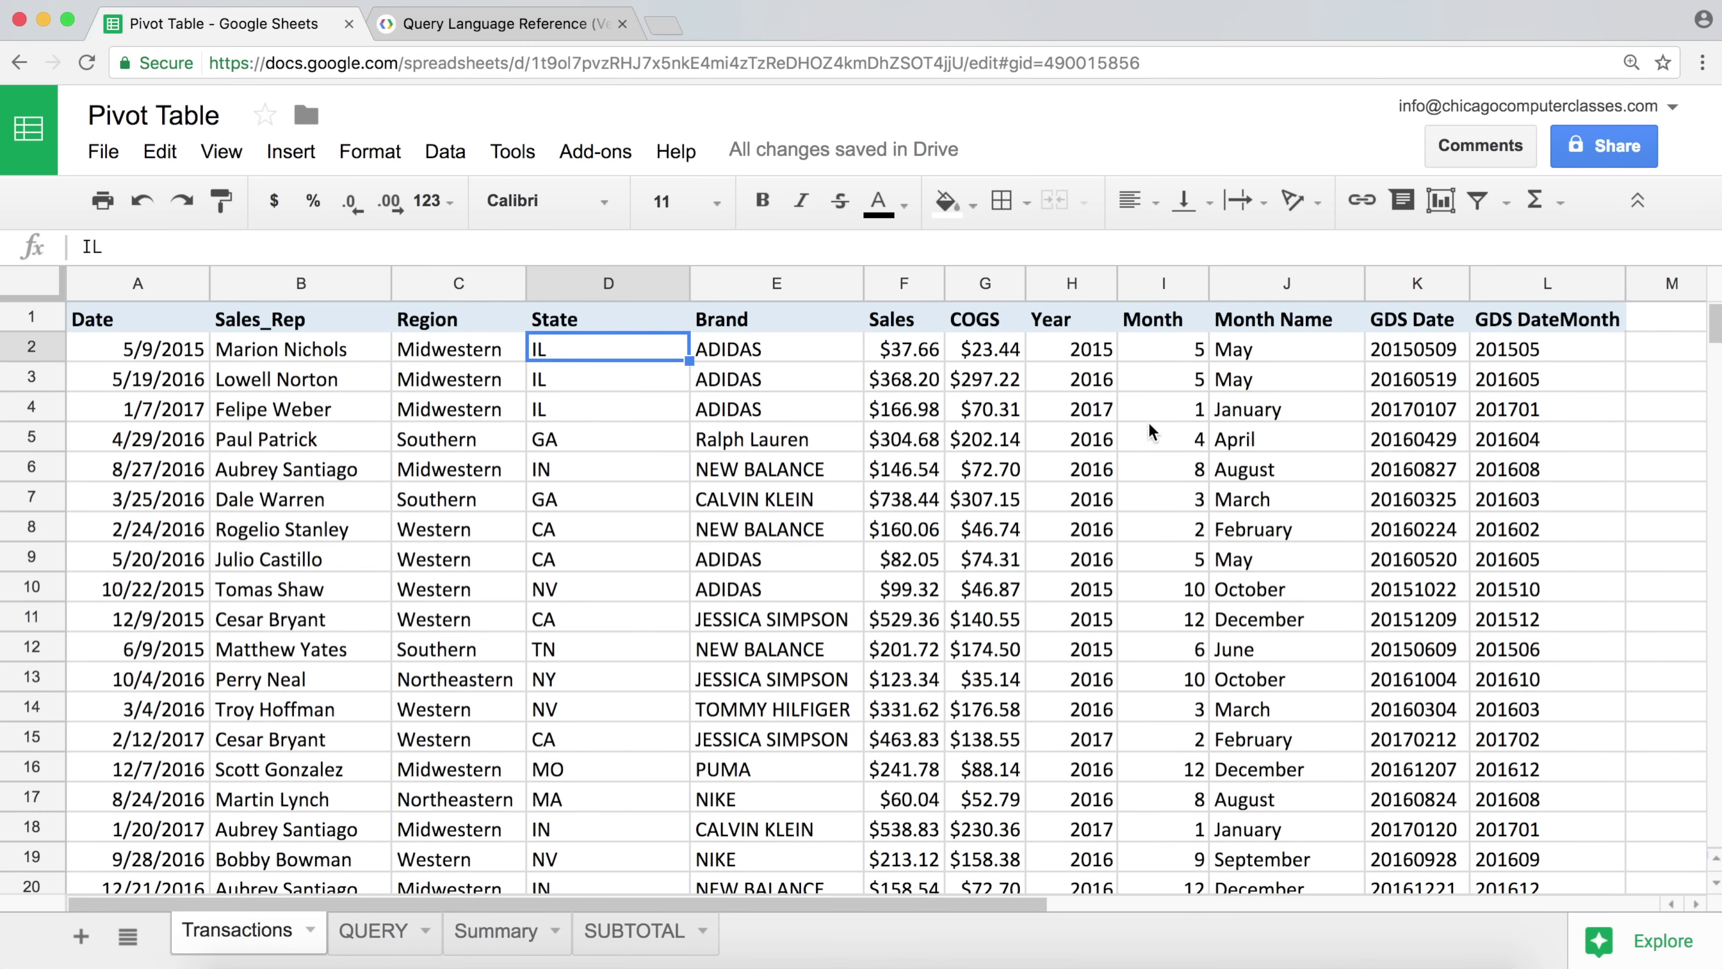
left_click(1060, 348)
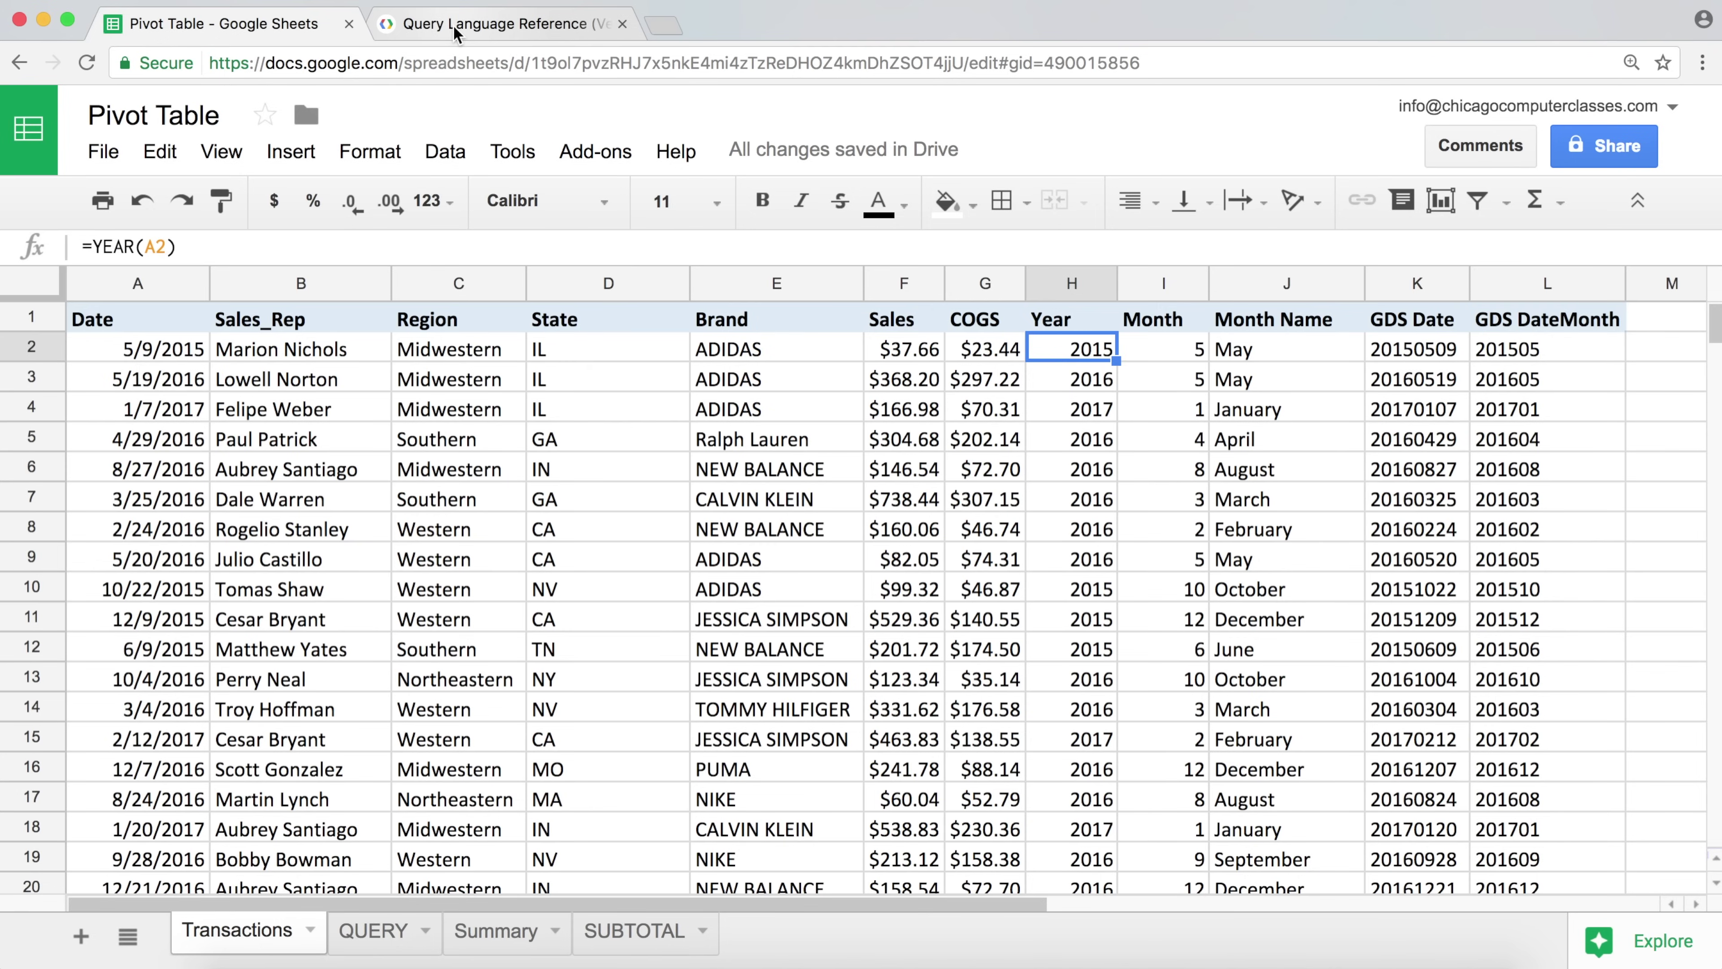
left_click(386, 934)
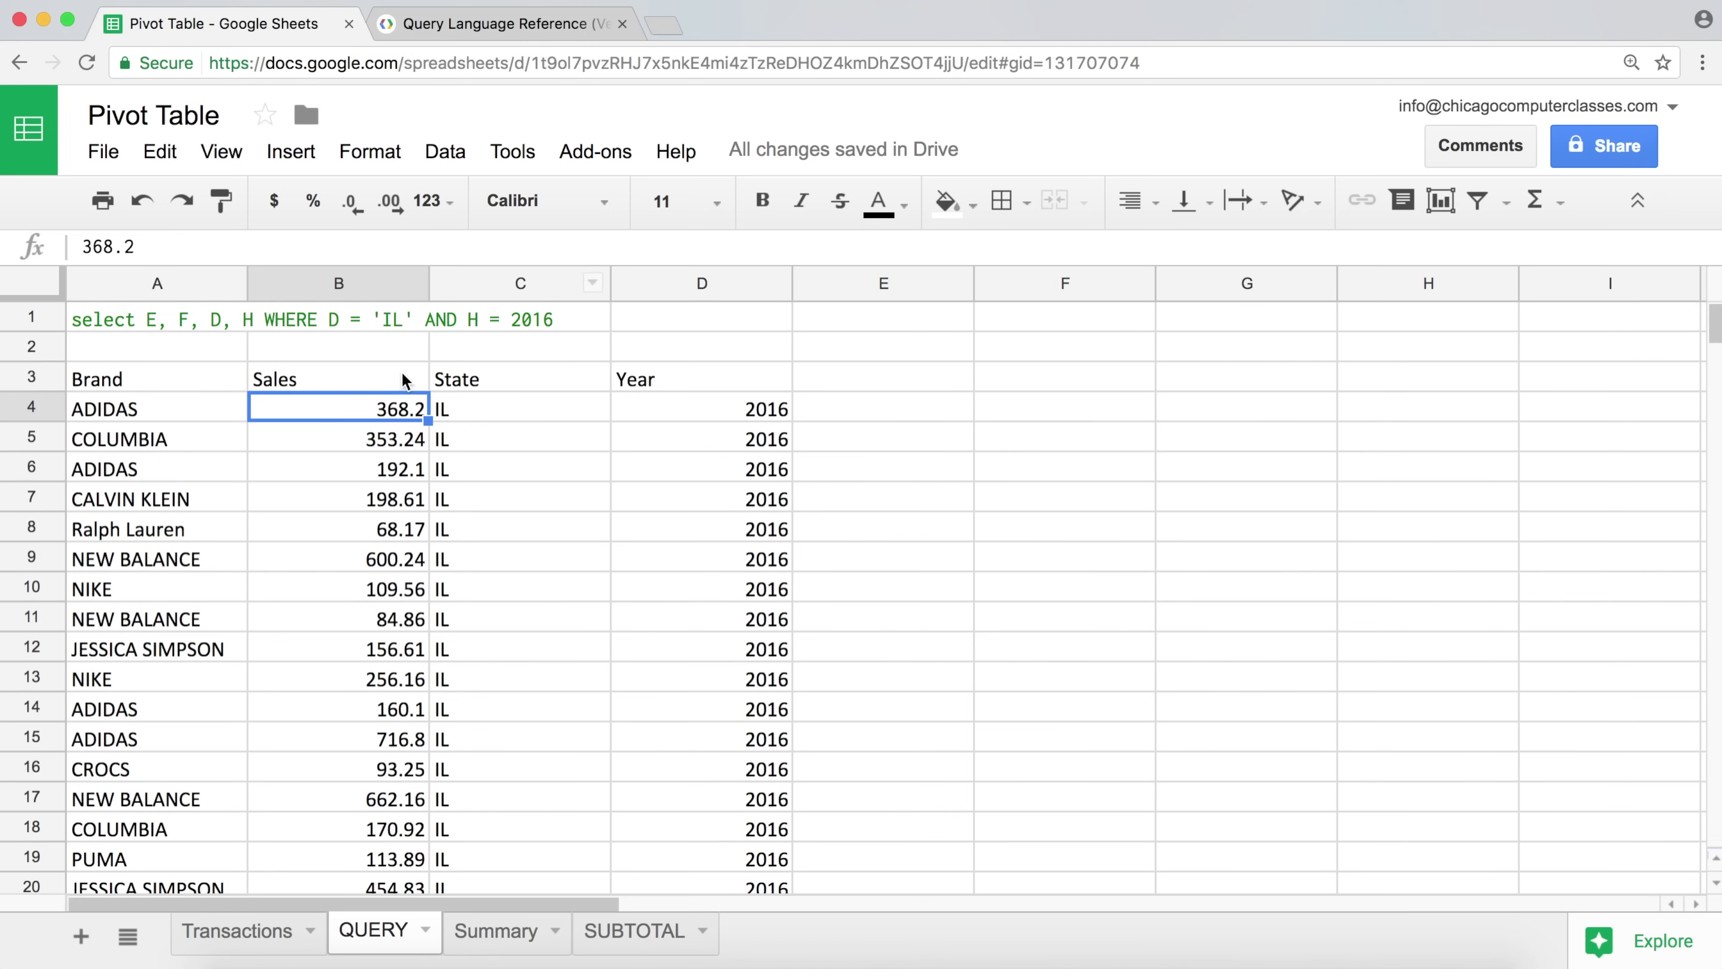
left_click(224, 318)
left_click(434, 248)
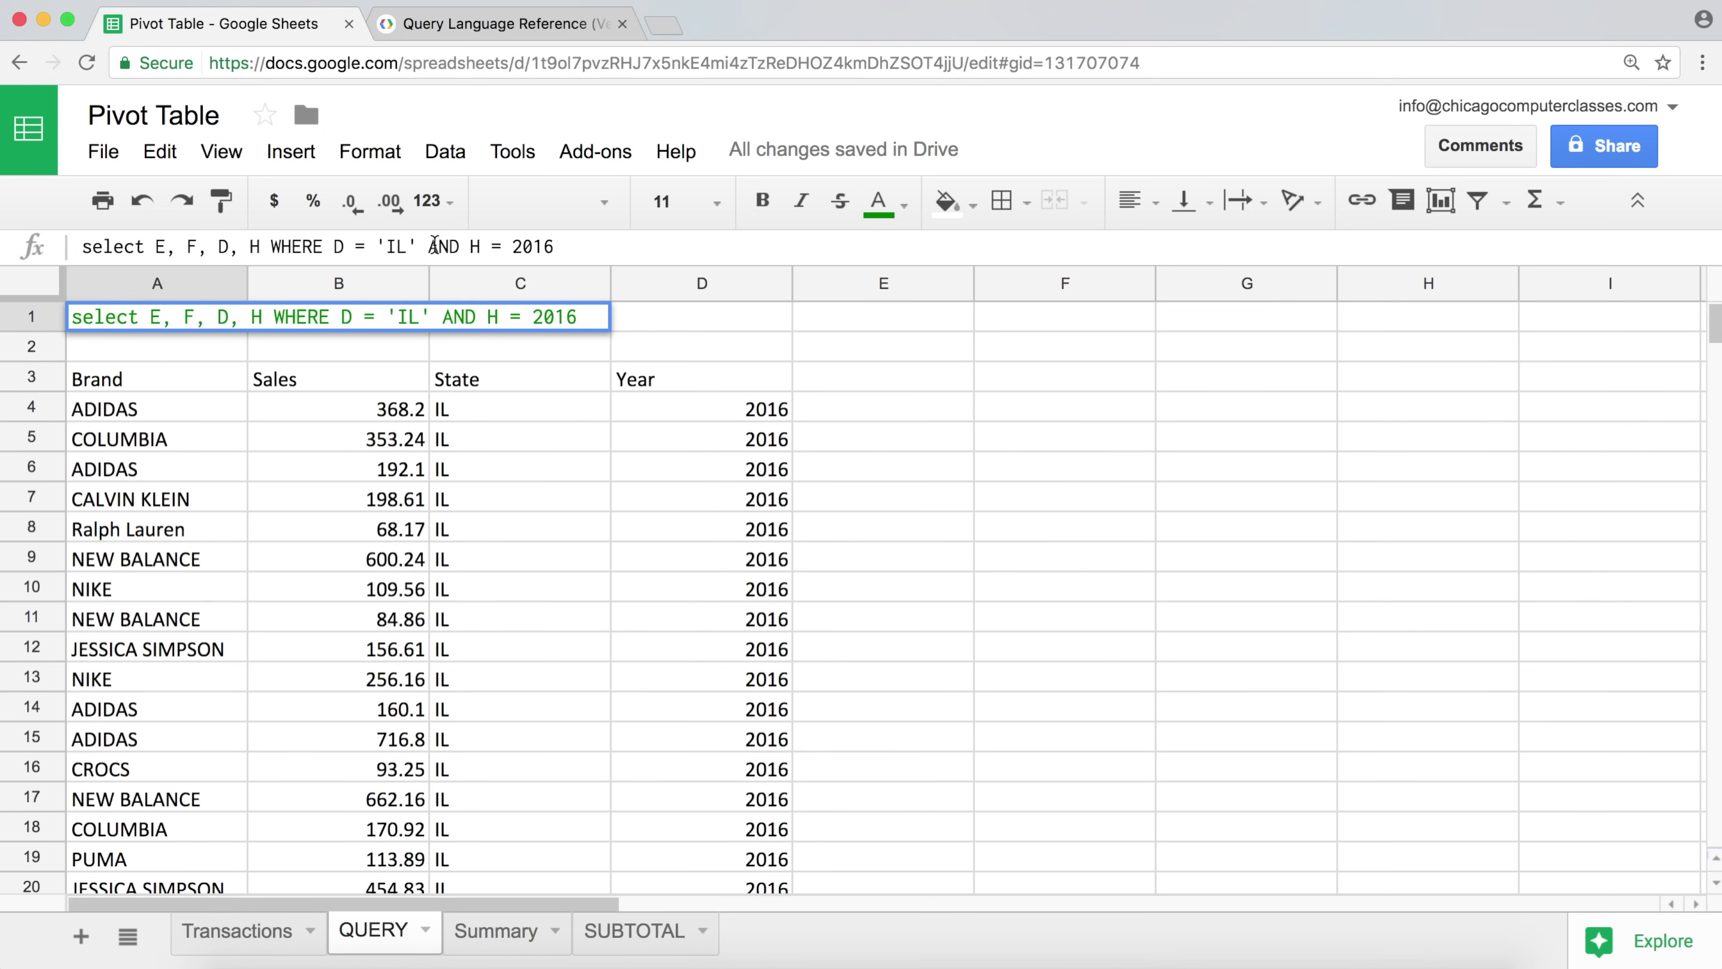
left_click_drag(430, 246, 556, 248)
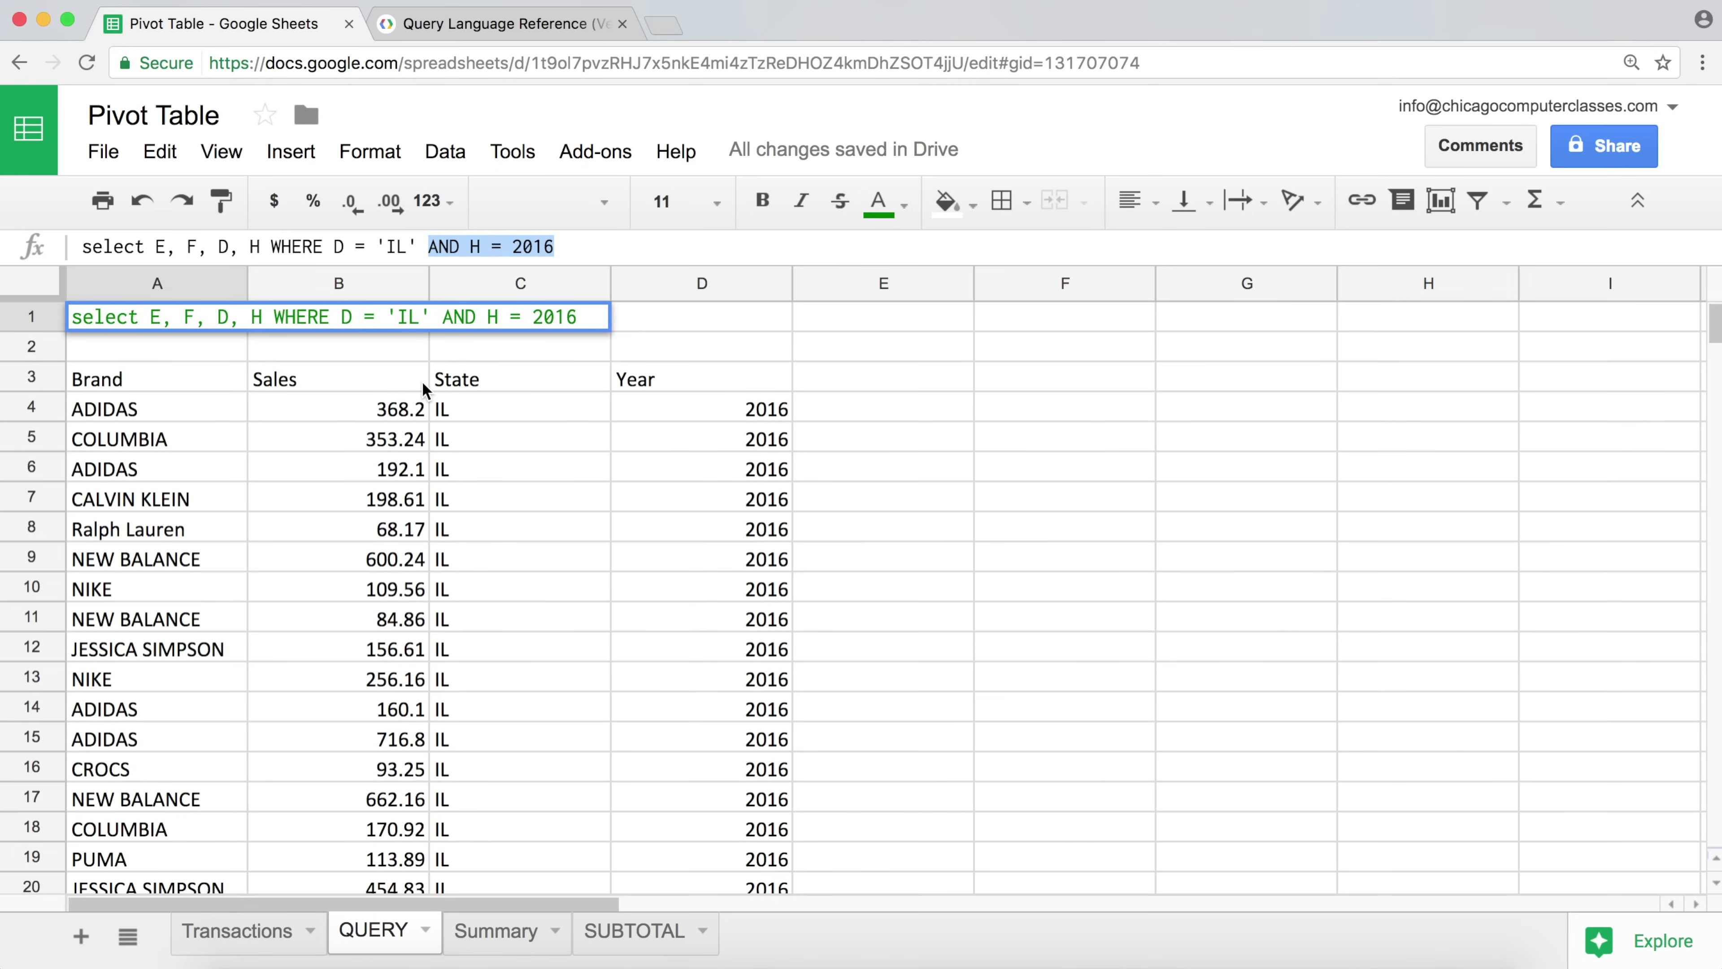
key("Return")
left_click(242, 933)
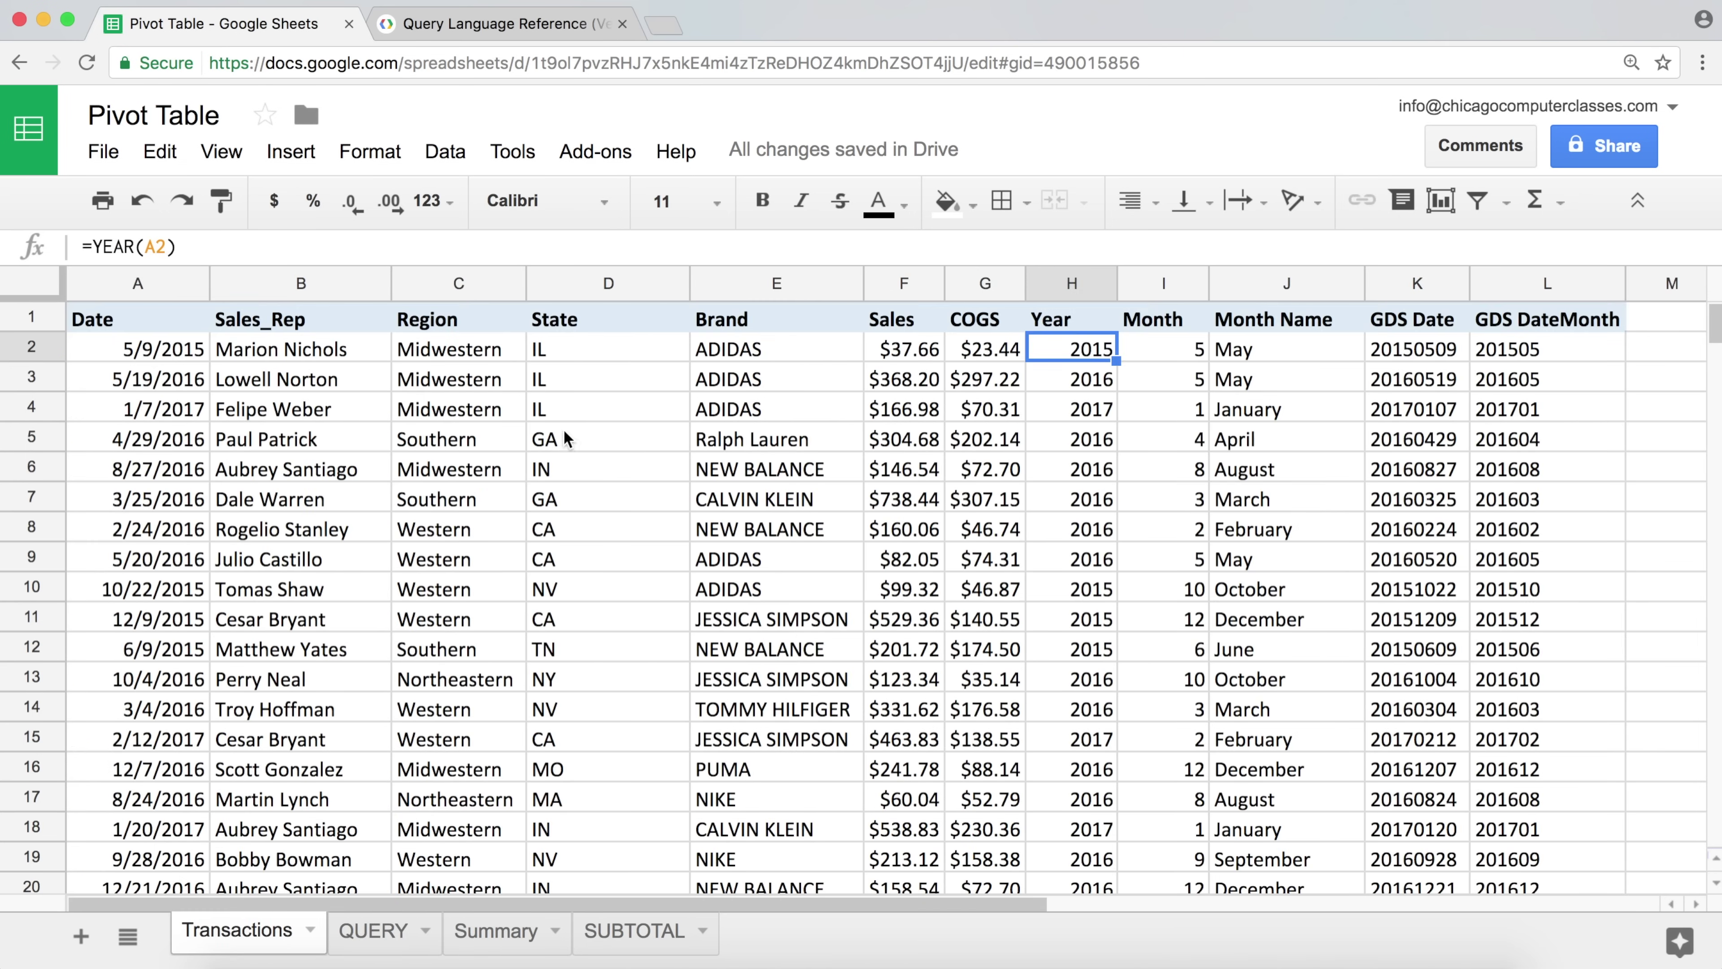
left_click(577, 482)
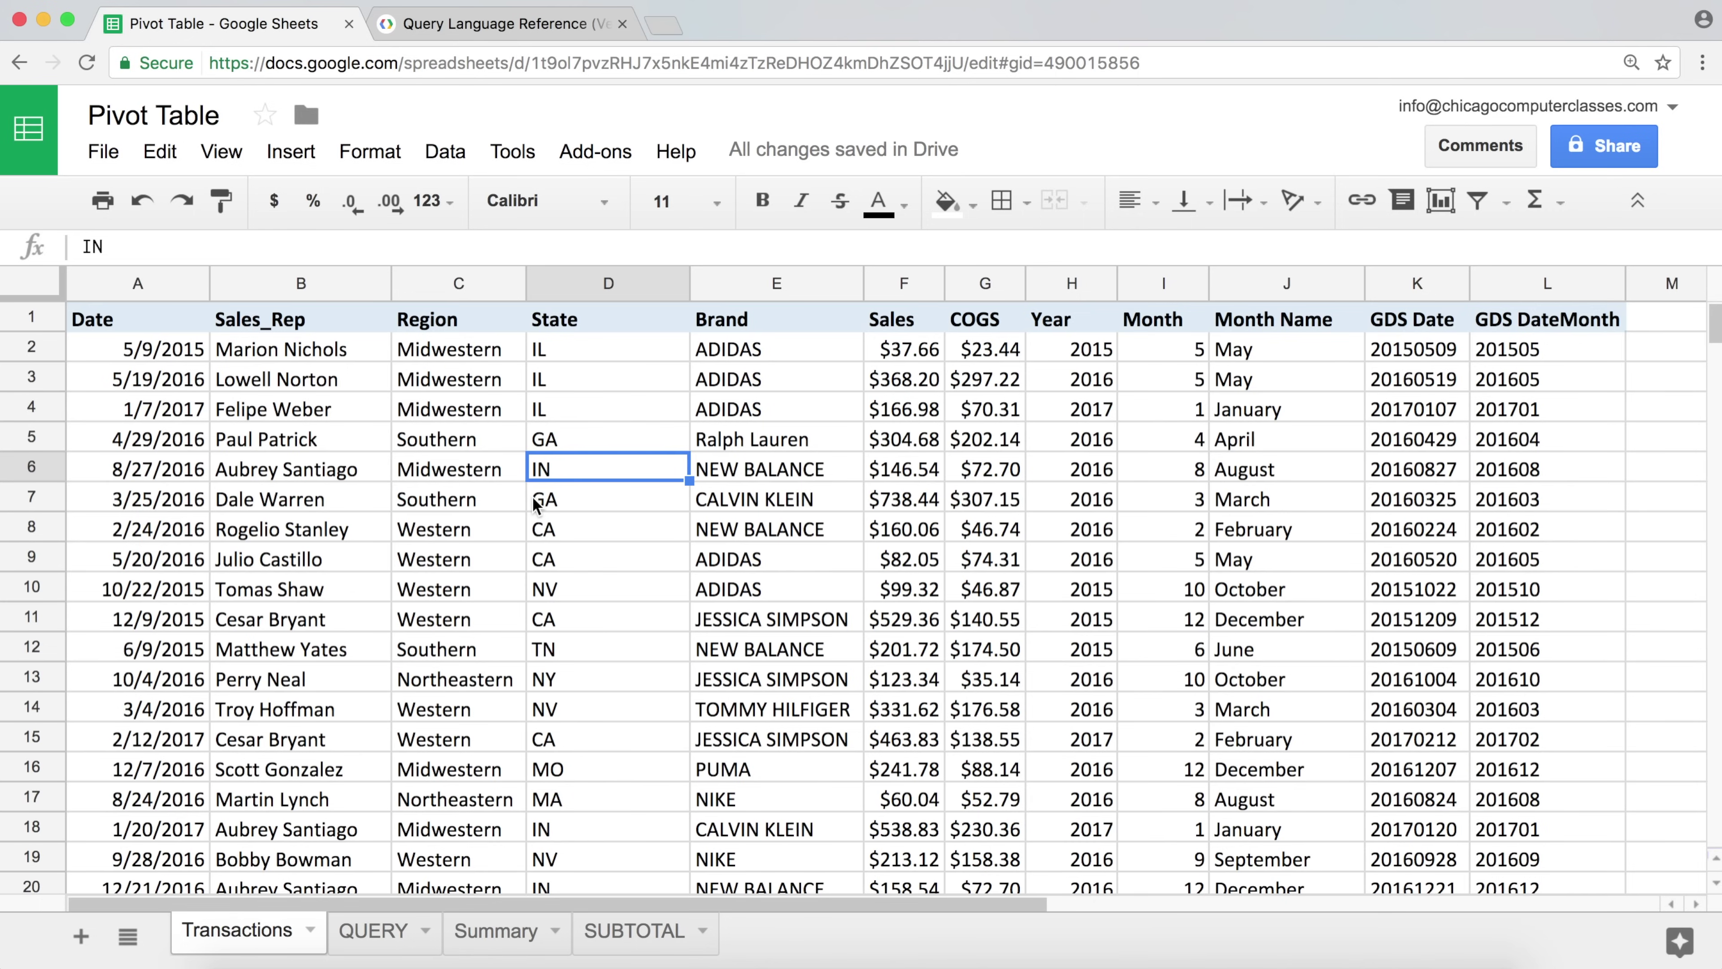
left_click(552, 535)
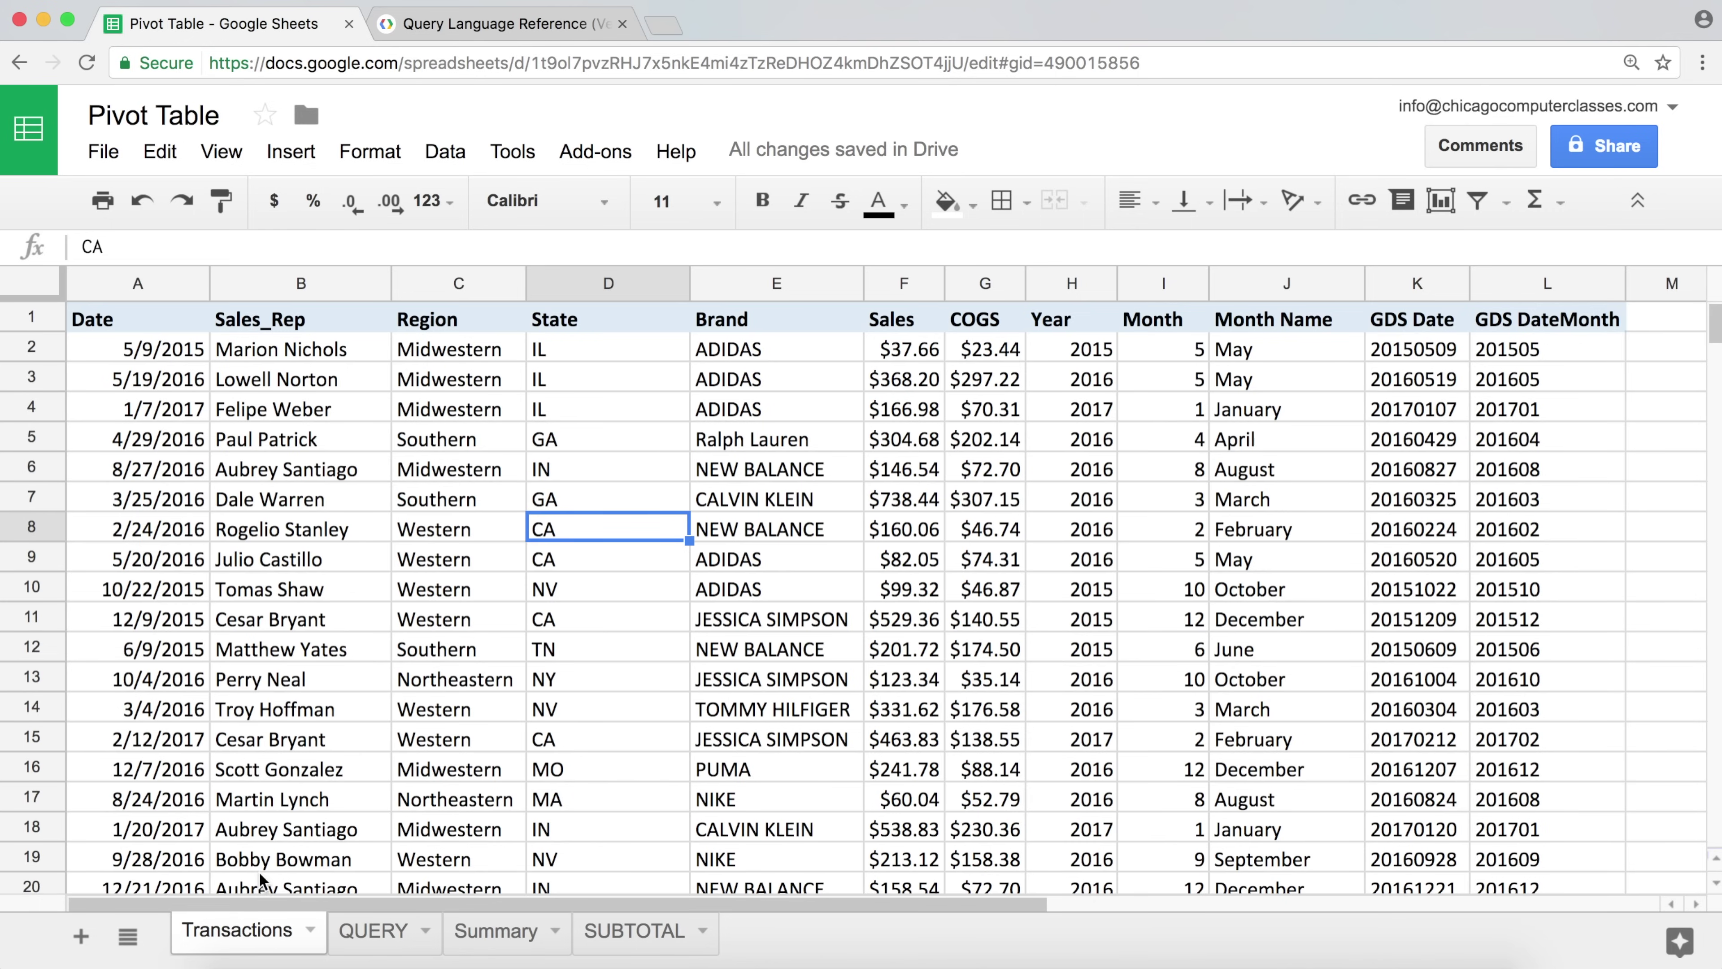
- Replace AND H = 2016 in A1 of the QUERY sheet with OR D = 'CA' and check the State results
left_click(374, 930)
left_click(144, 319)
left_click(440, 245)
double_click(440, 246)
left_click_drag(593, 243, 433, 250)
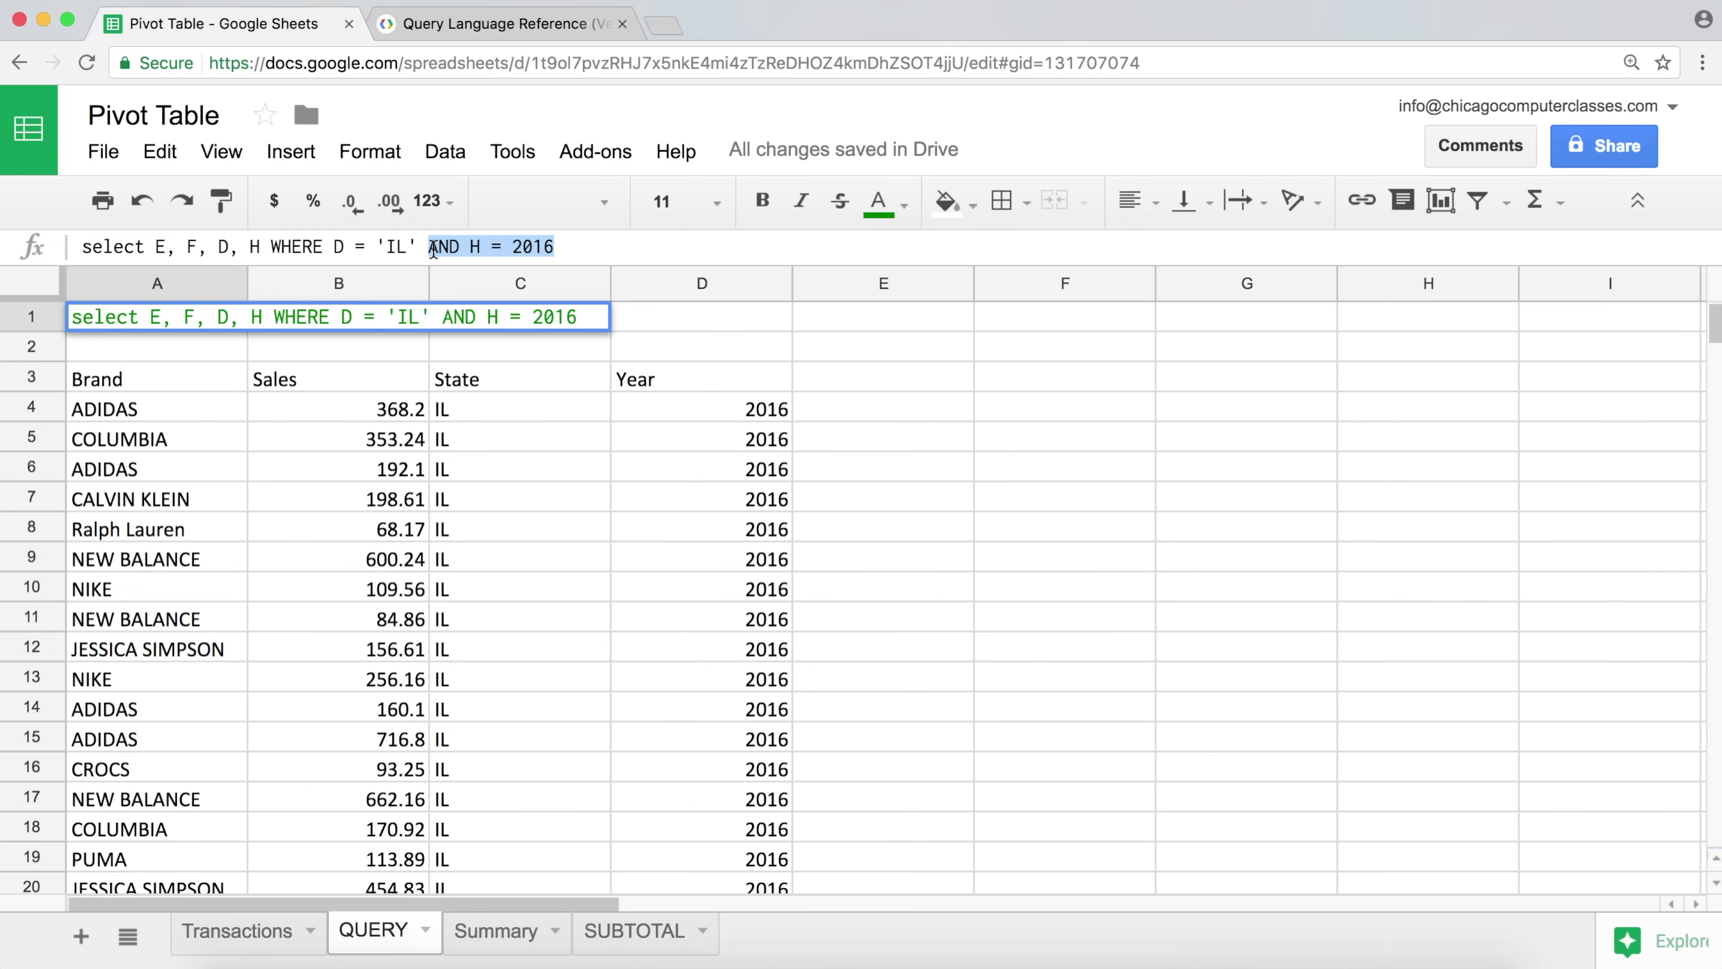
type("OR")
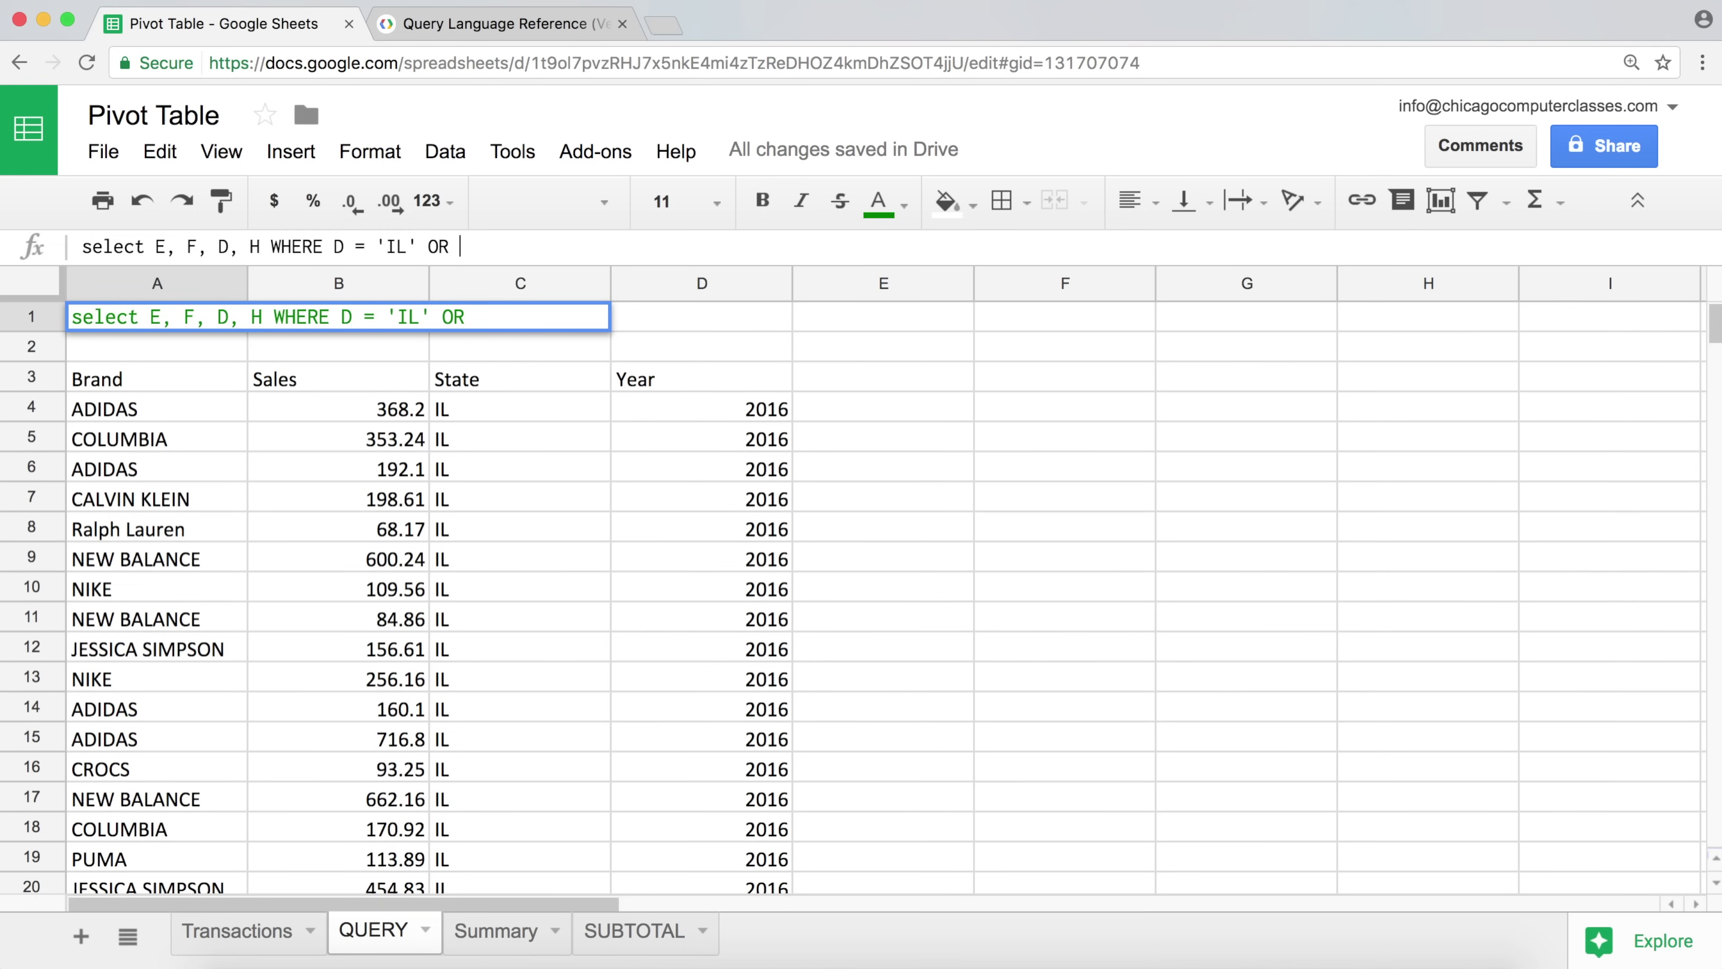
type(" D = 'CA'")
key("Return")
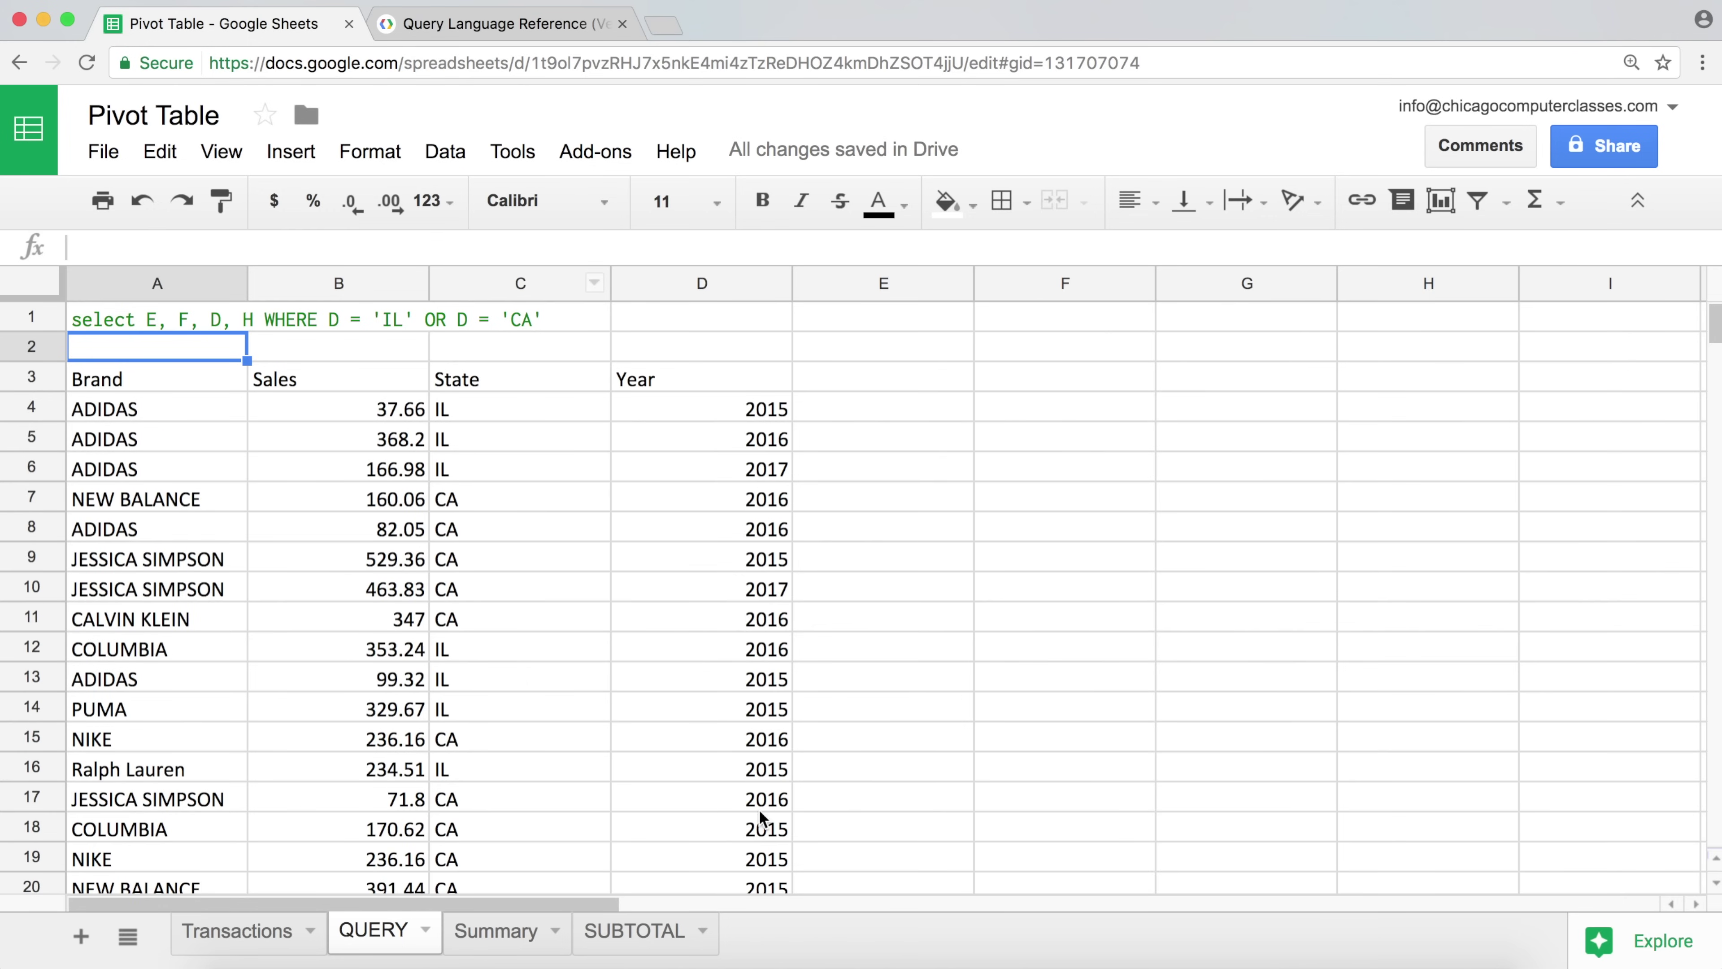
left_click(489, 417)
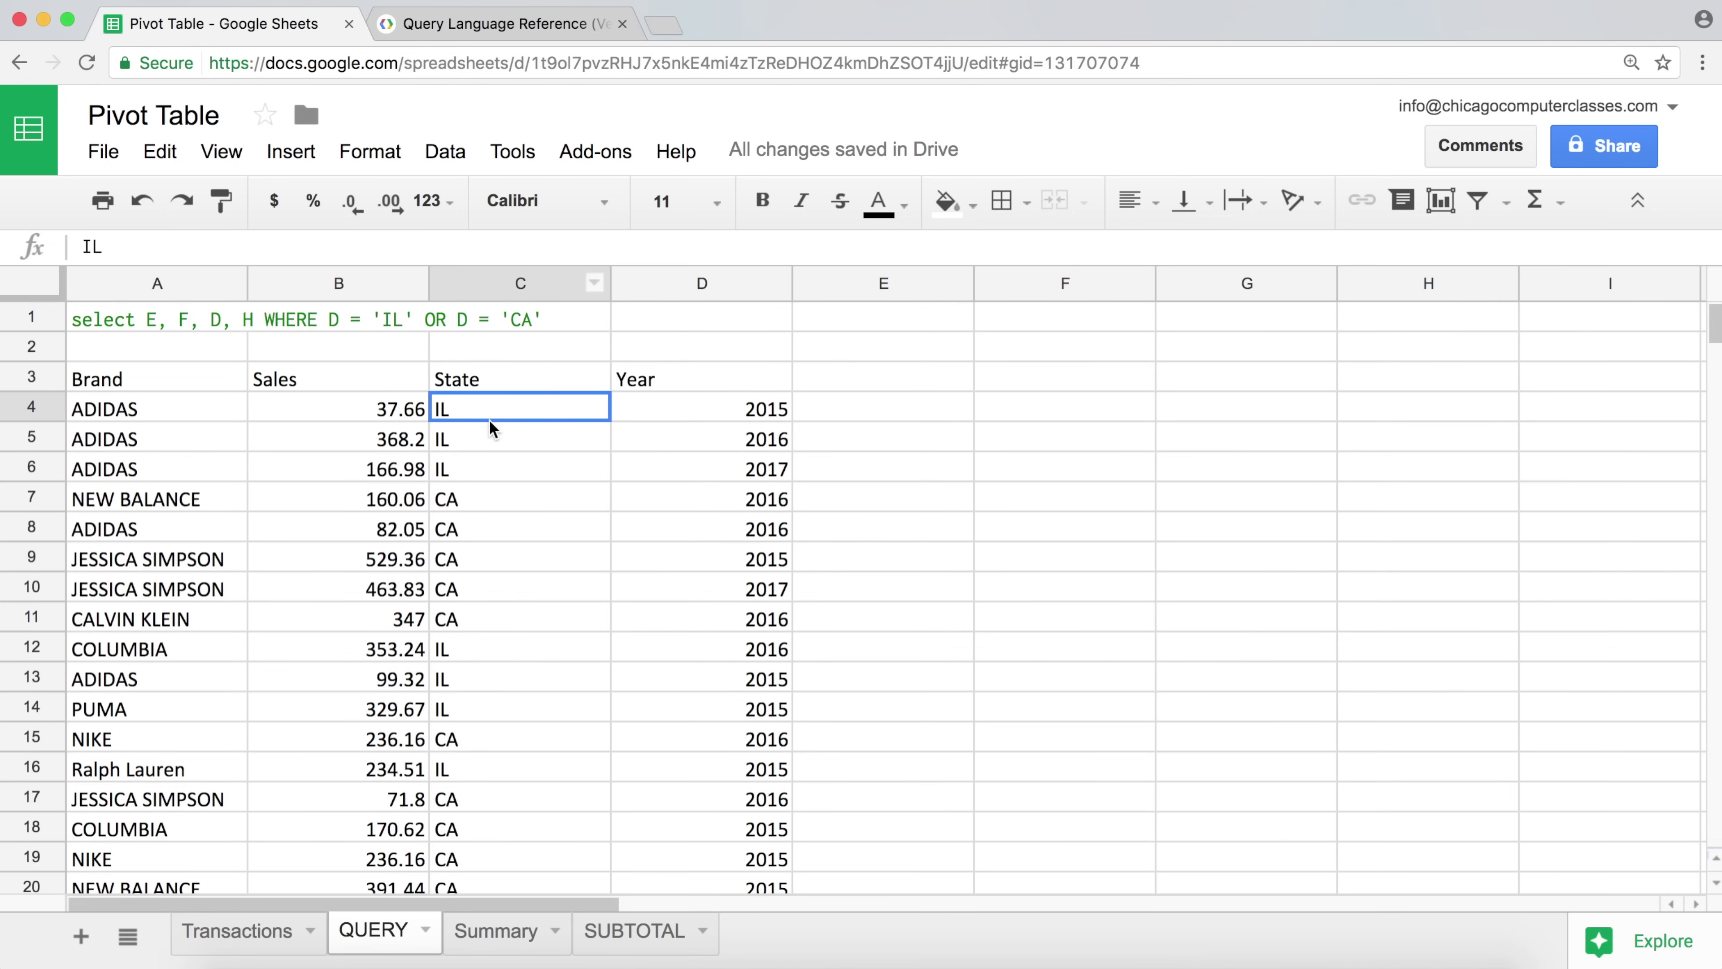
left_click(479, 501)
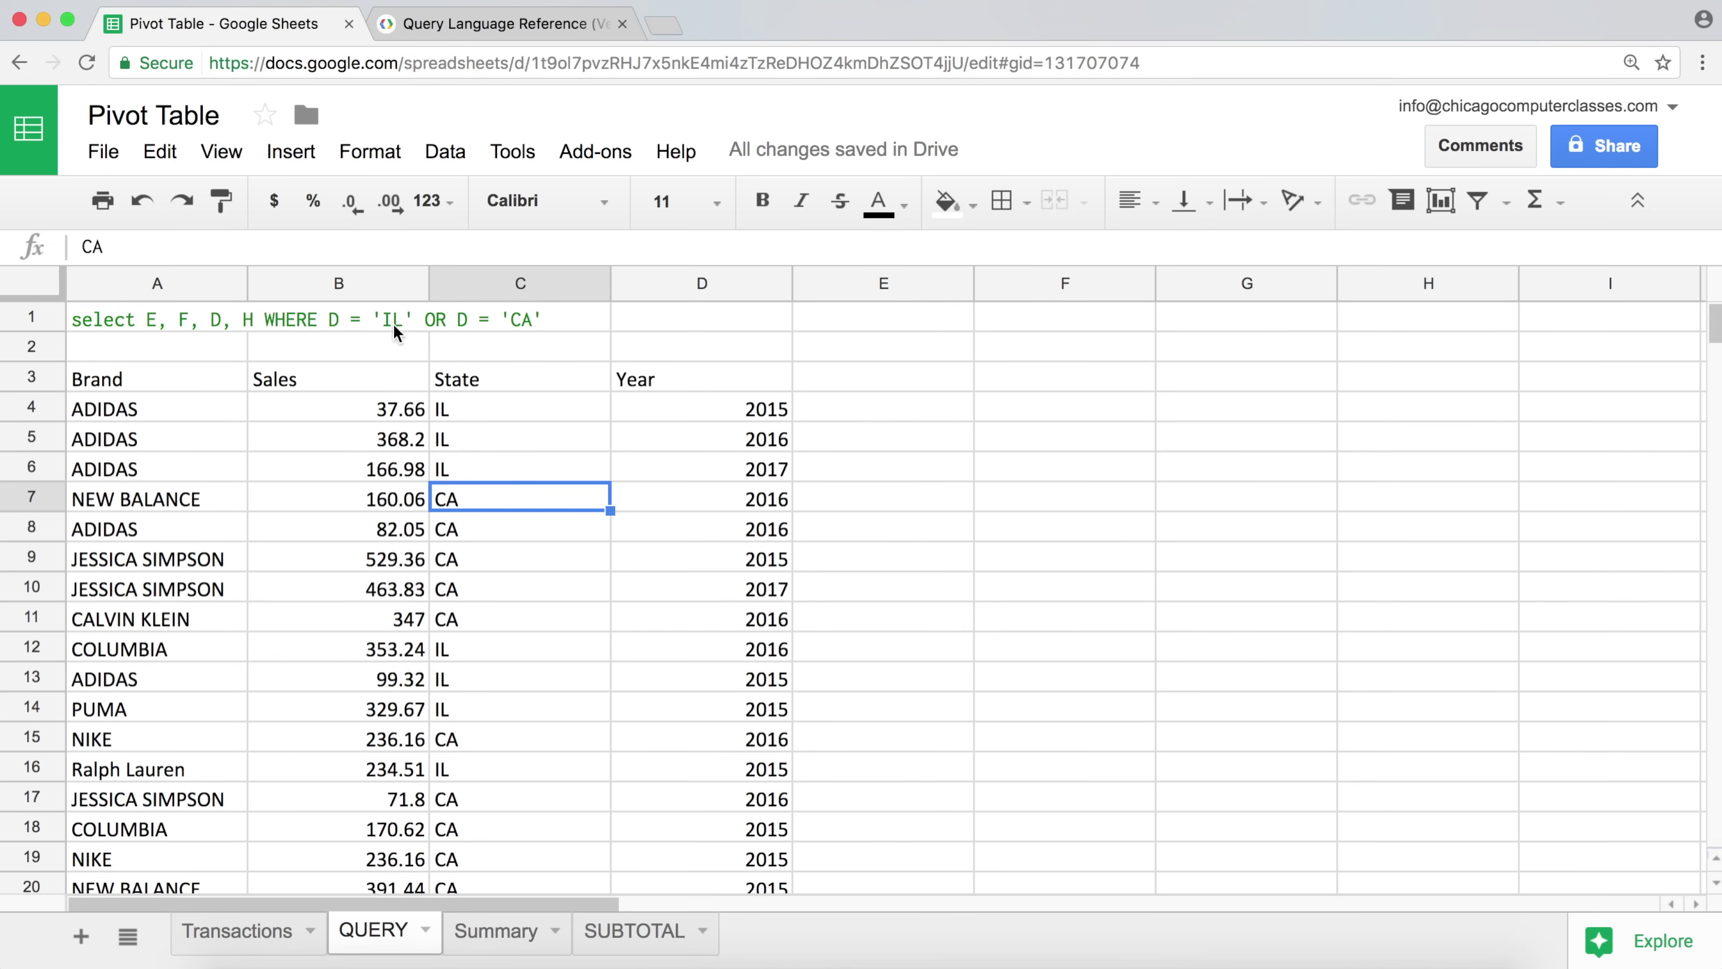
- Enclose the two state conditions in A1 in parentheses so the clause reads WHERE (D = 'IL' OR D = 'CA')
left_click(175, 321)
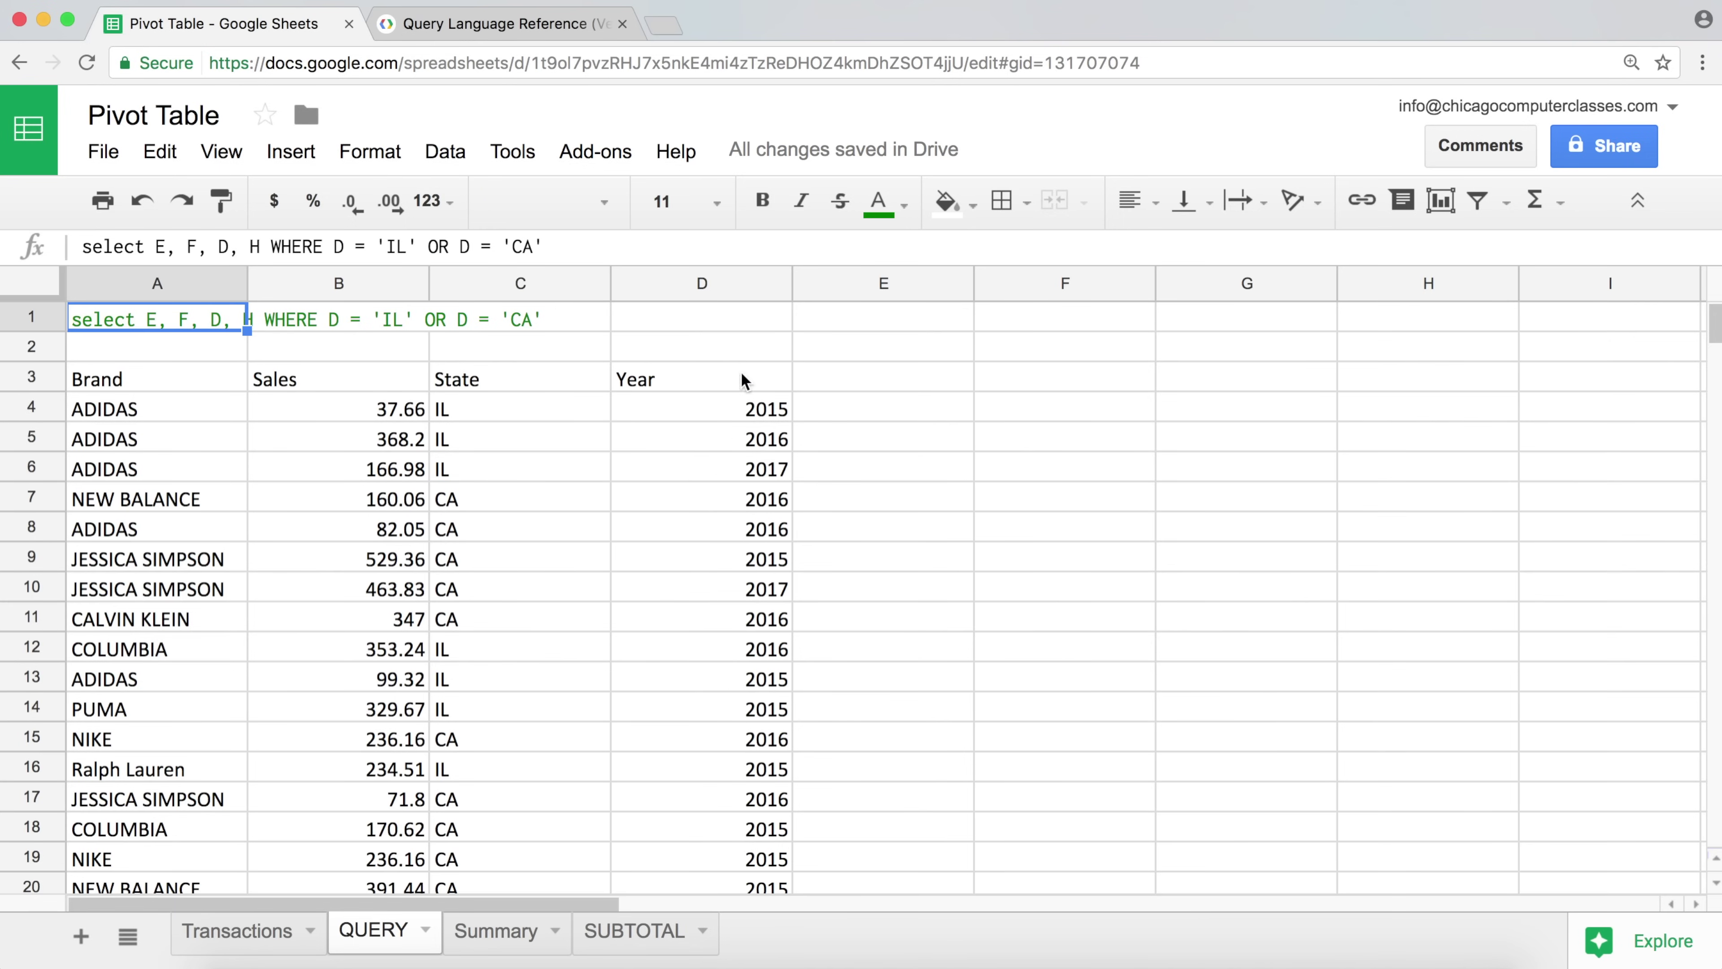
left_click(340, 247)
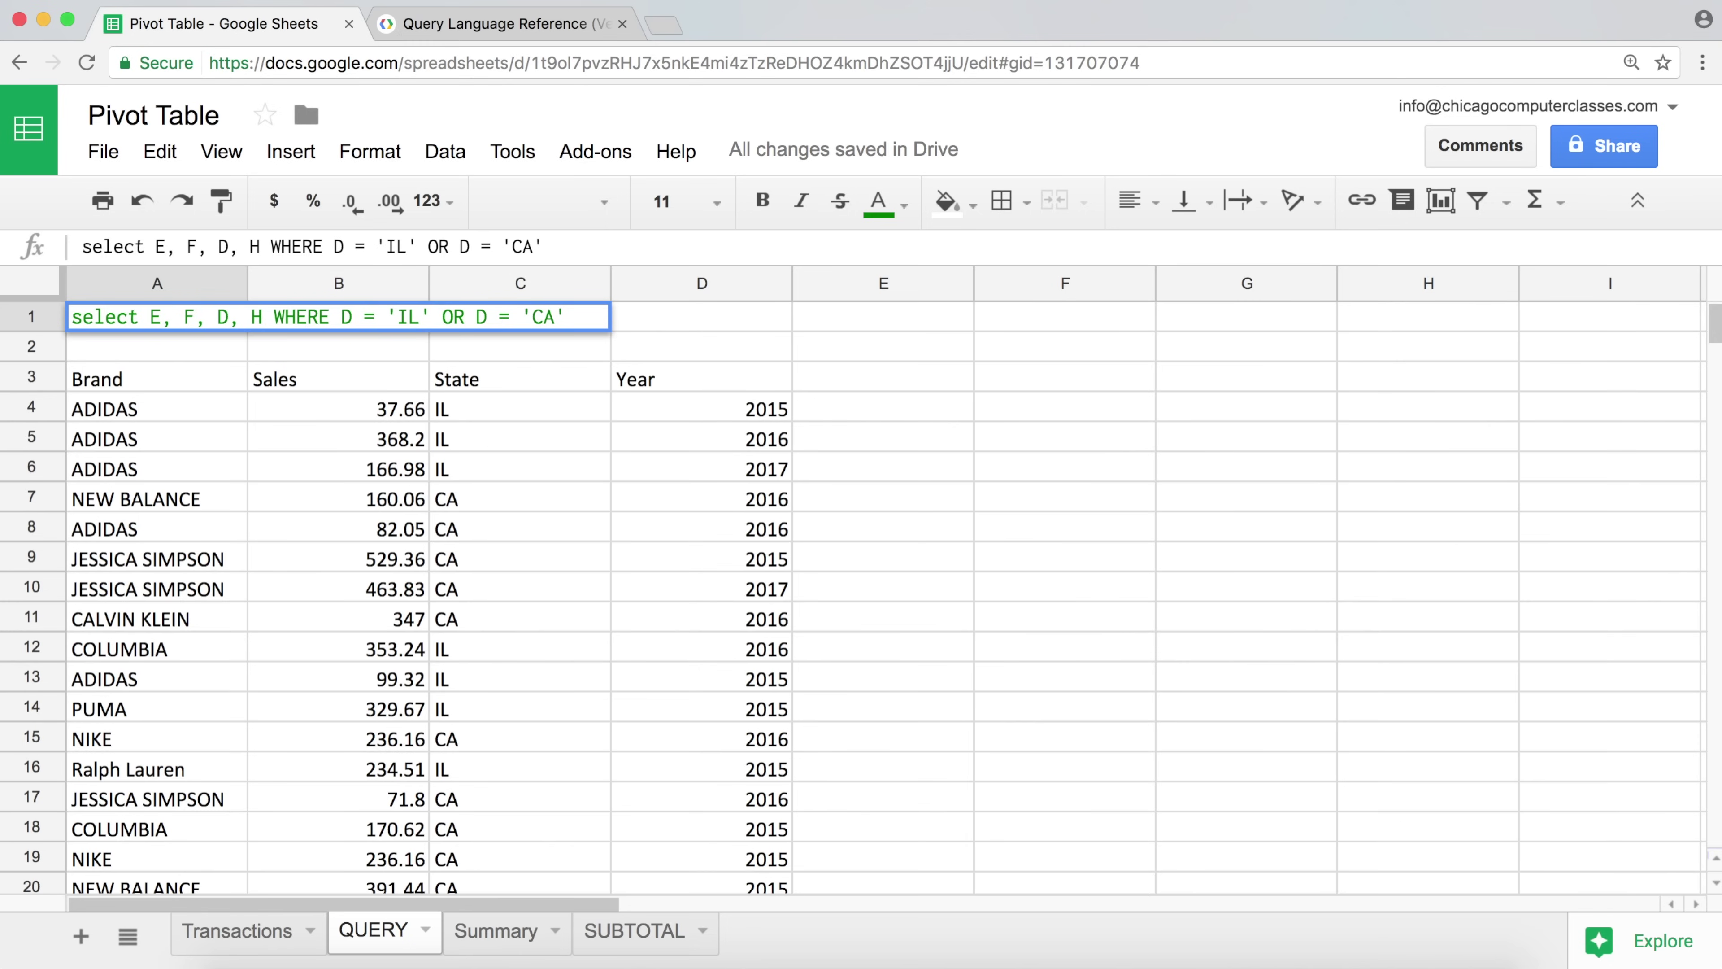
type("(")
left_click(573, 247)
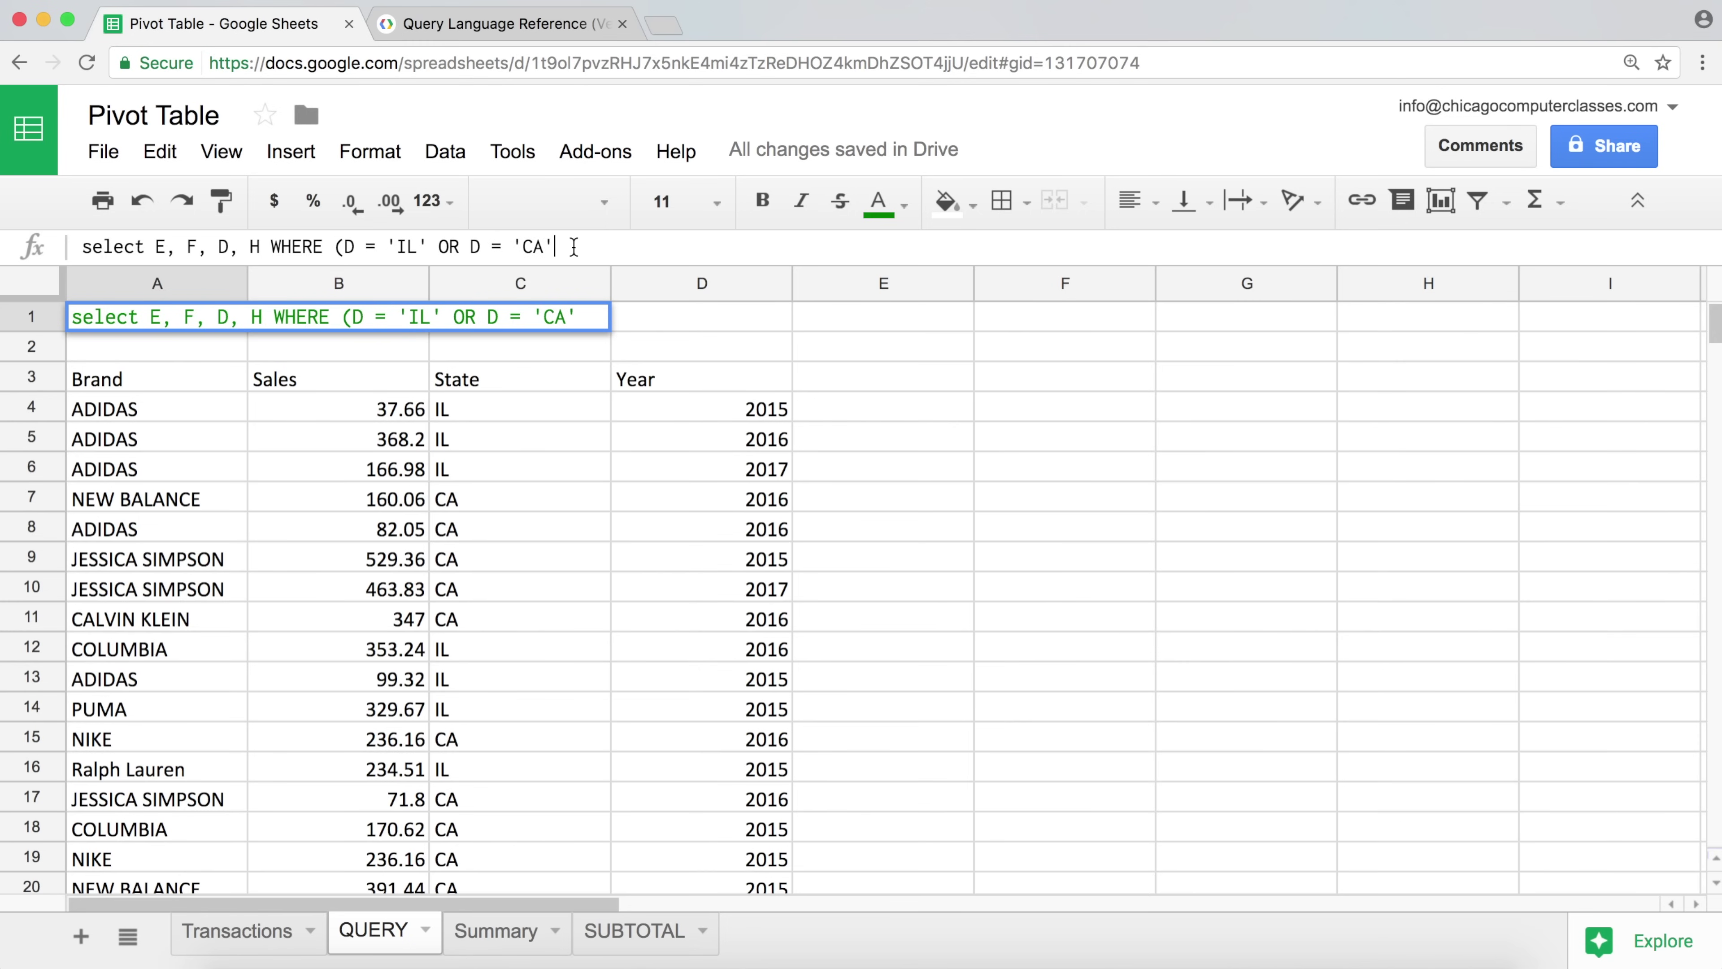
type(")")
key("Return")
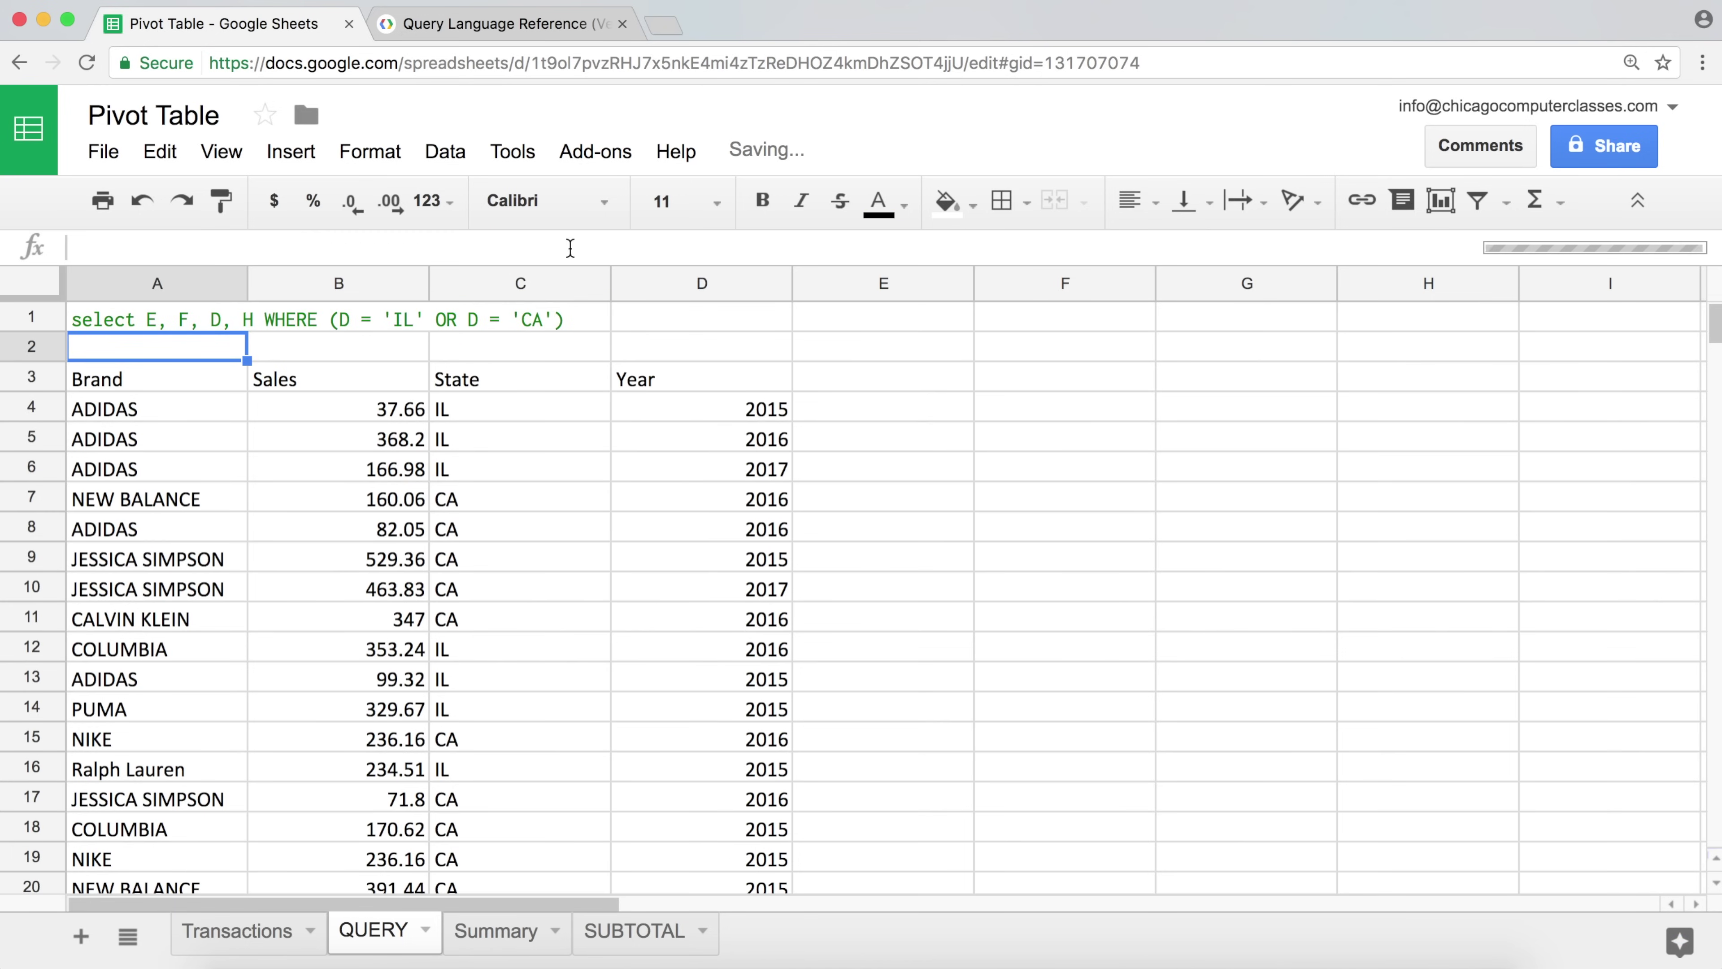
- Append AND H = 2016 to the query text in A1 and check the State and Year results
left_click(137, 319)
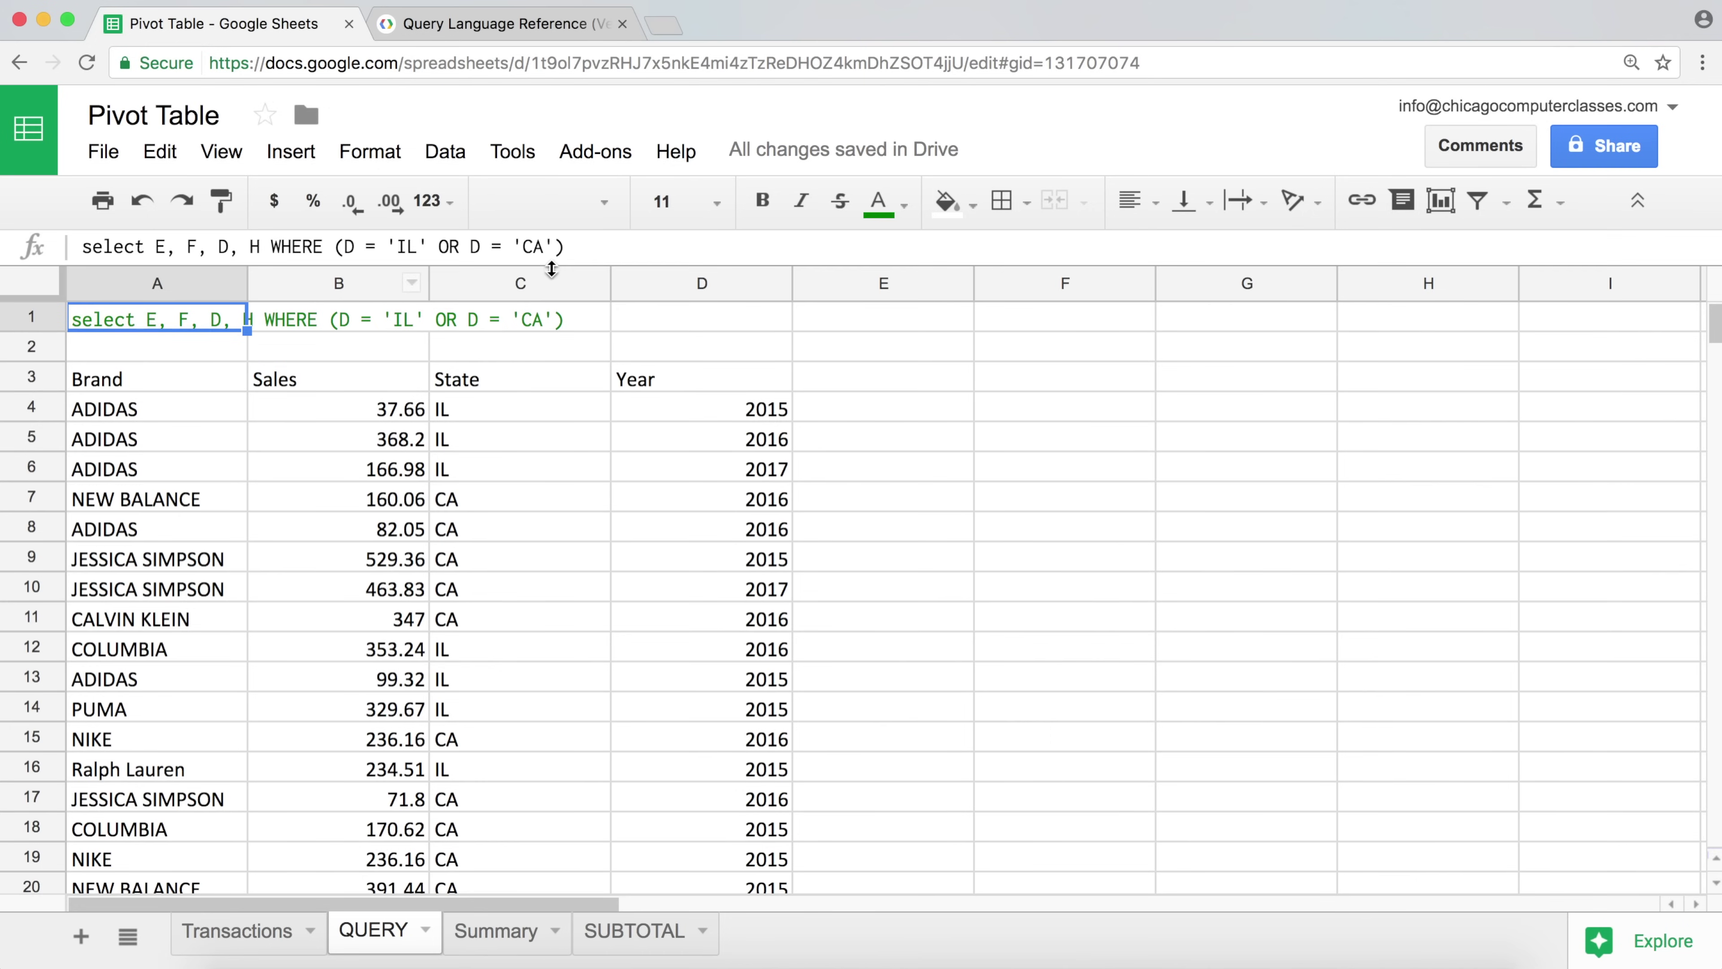
left_click(576, 248)
type("AND")
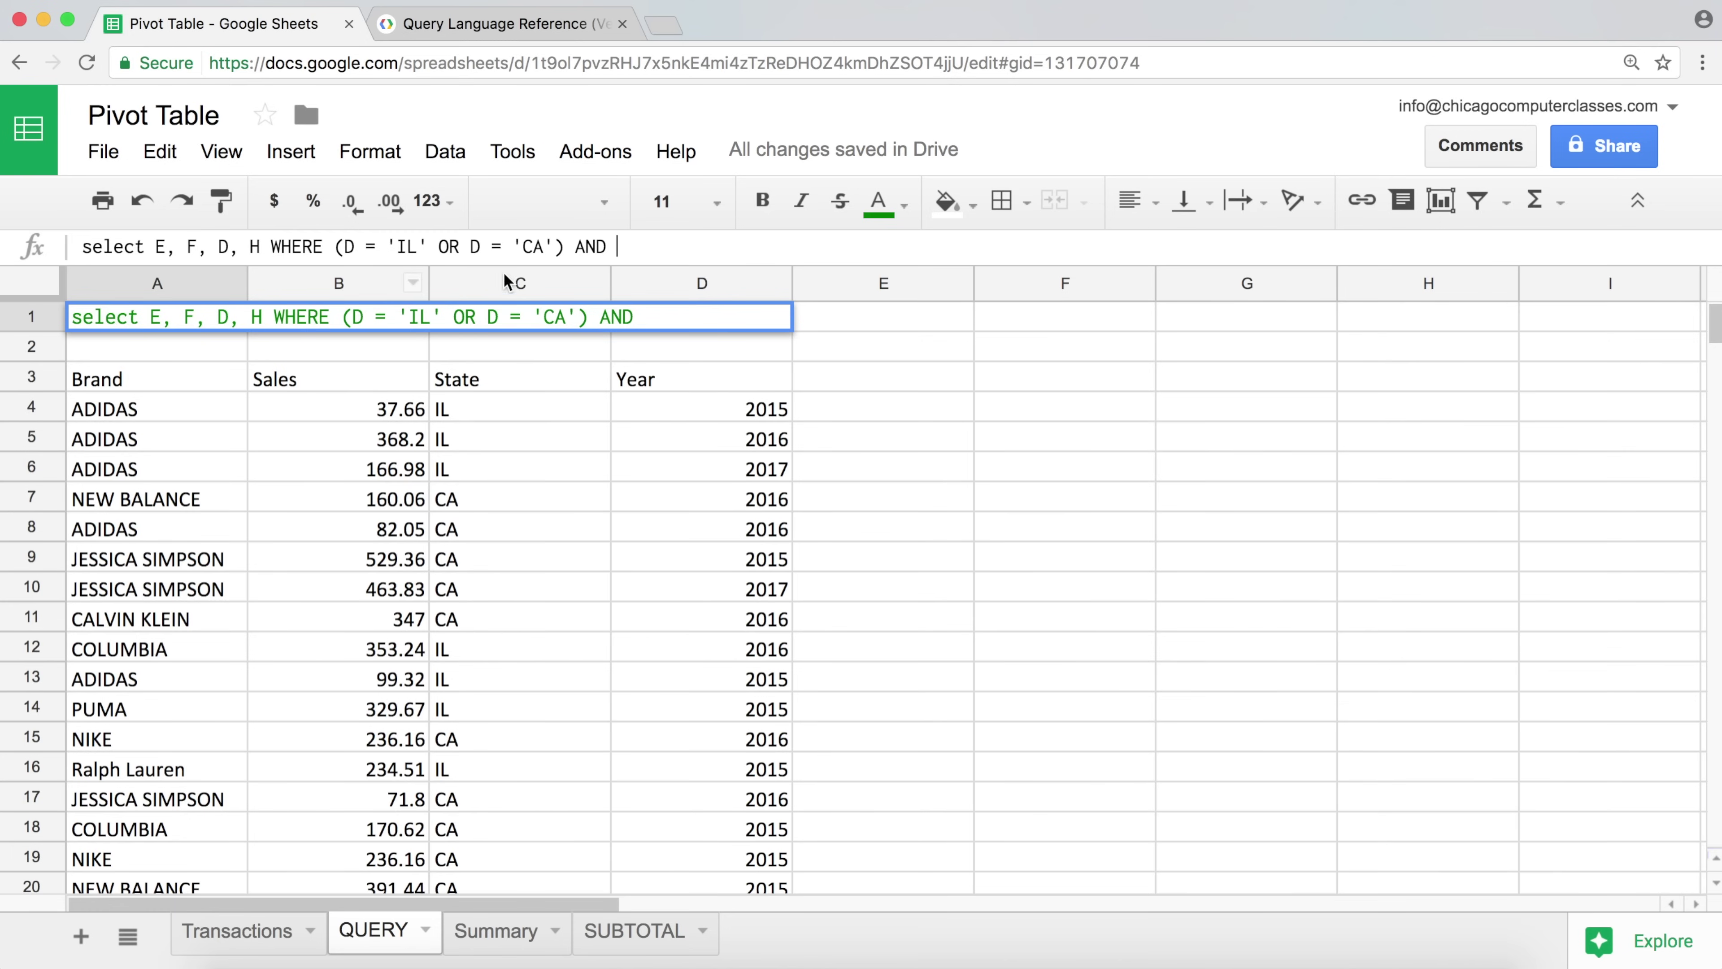
type("H = 2016")
key("Return")
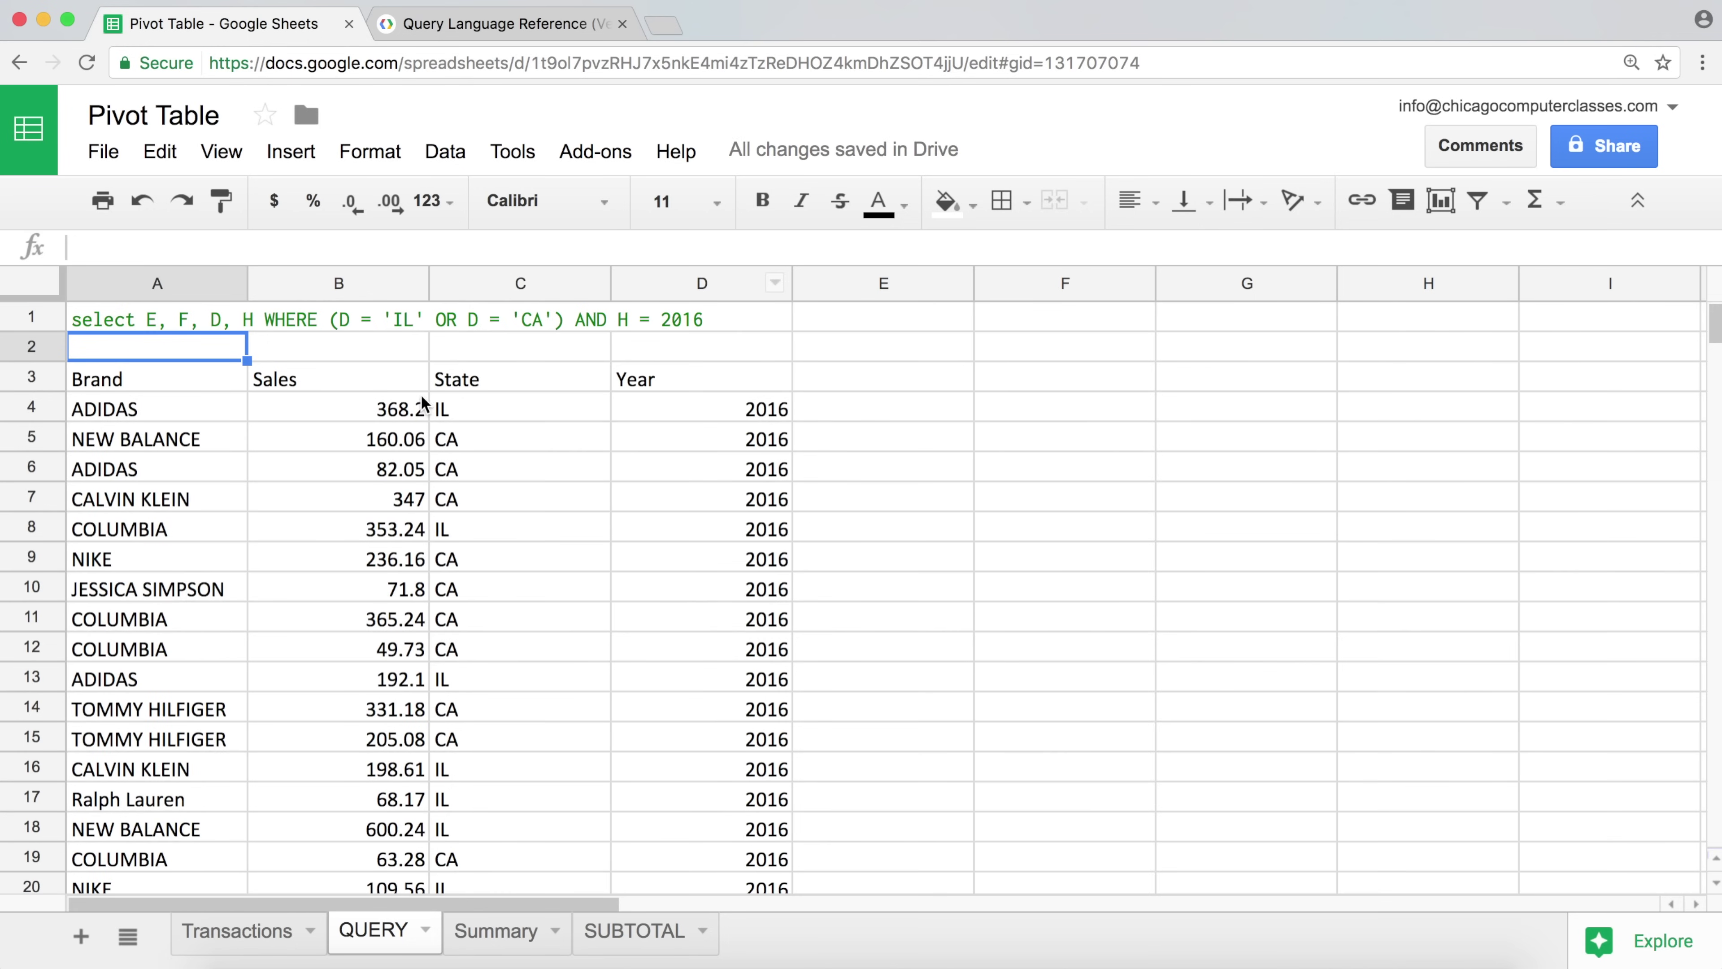
left_click_drag(468, 409, 454, 649)
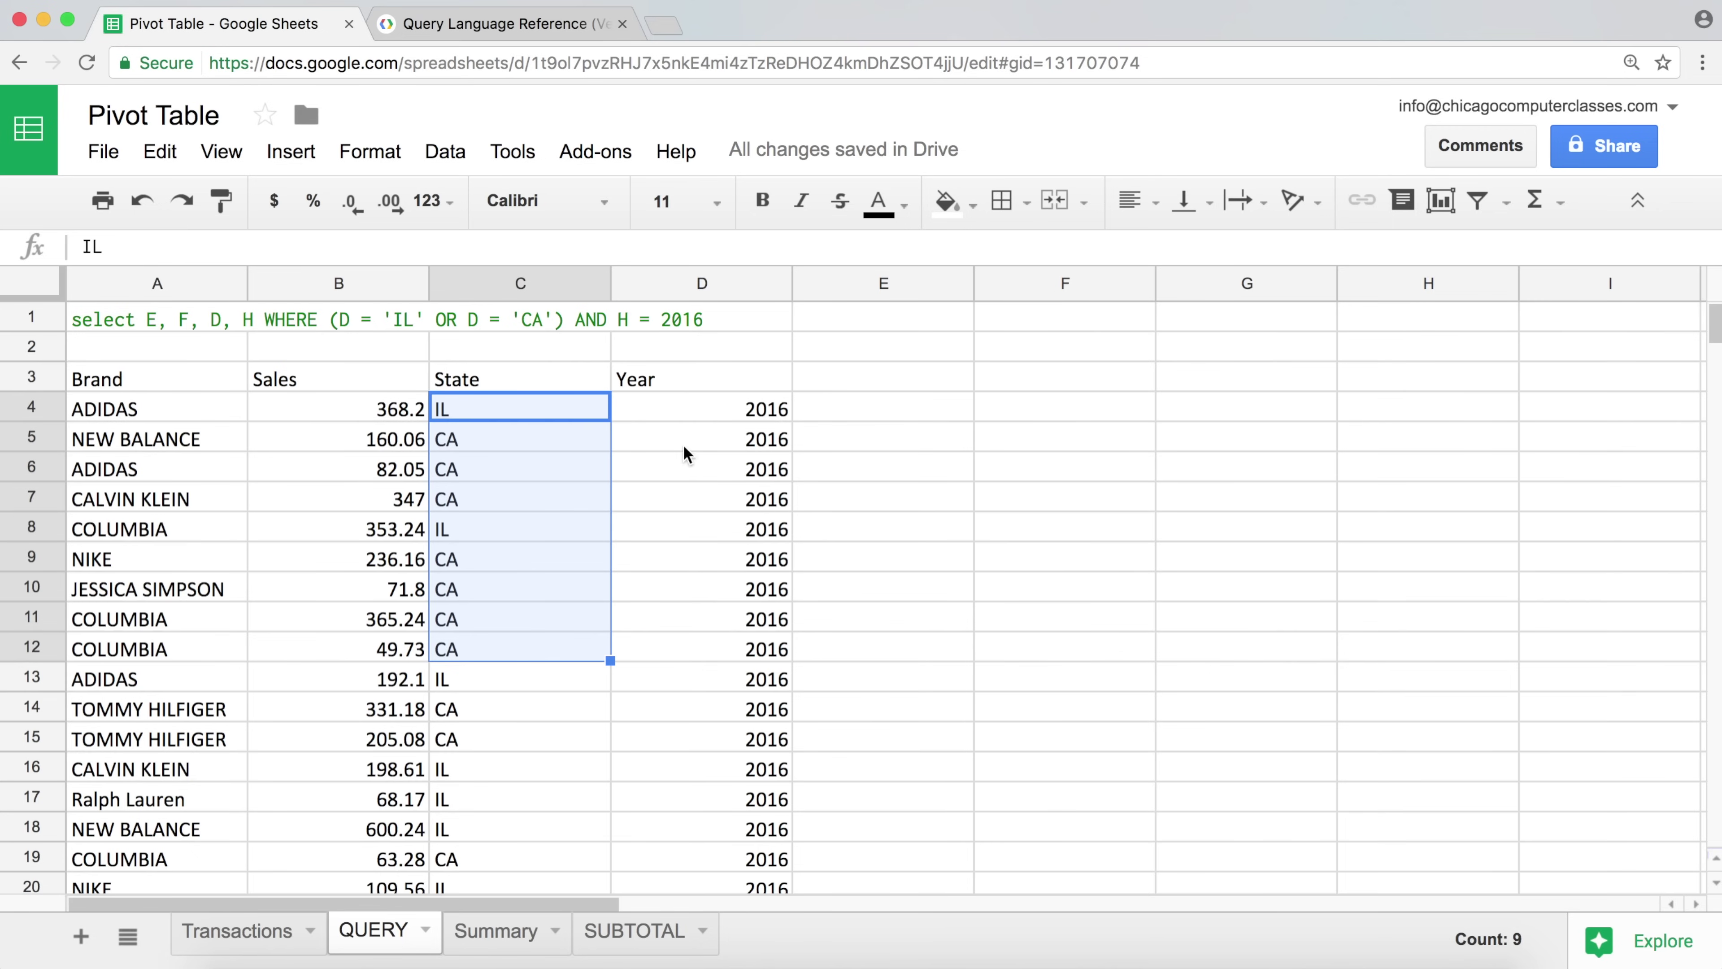
left_click_drag(715, 408, 676, 669)
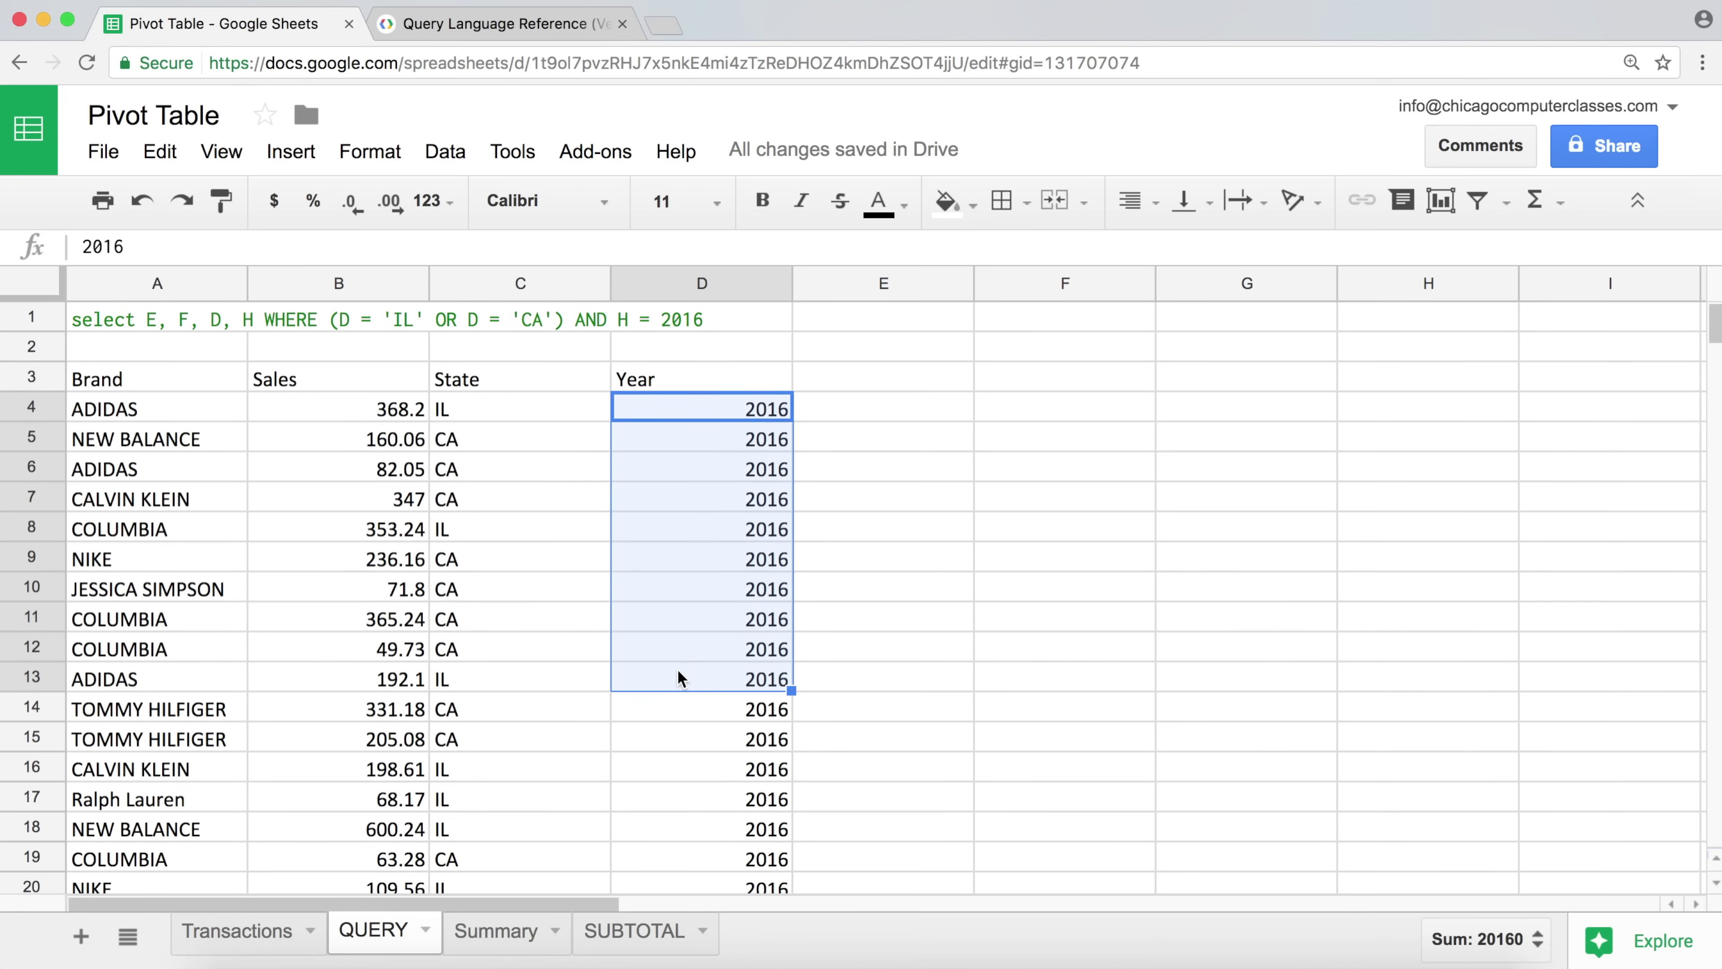
left_click(382, 413)
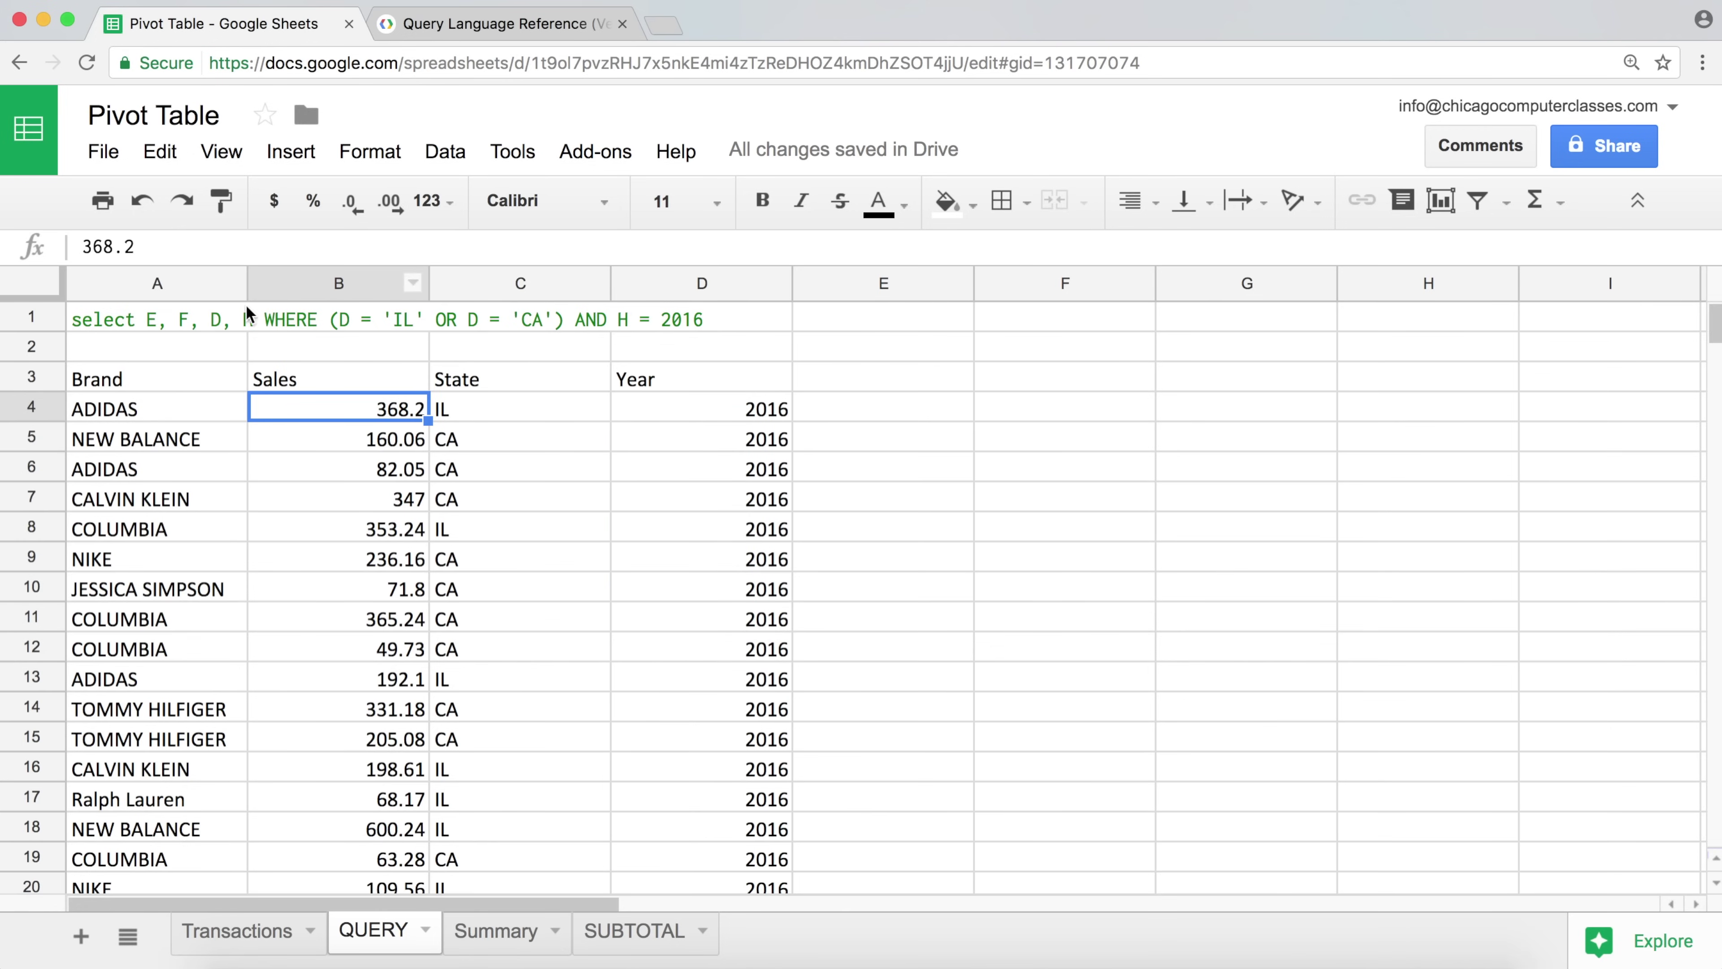
- Replace all conditions after WHERE in A1 with F > 500 and look through the filtered sales rows
left_click(151, 321)
left_click_drag(337, 246, 836, 297)
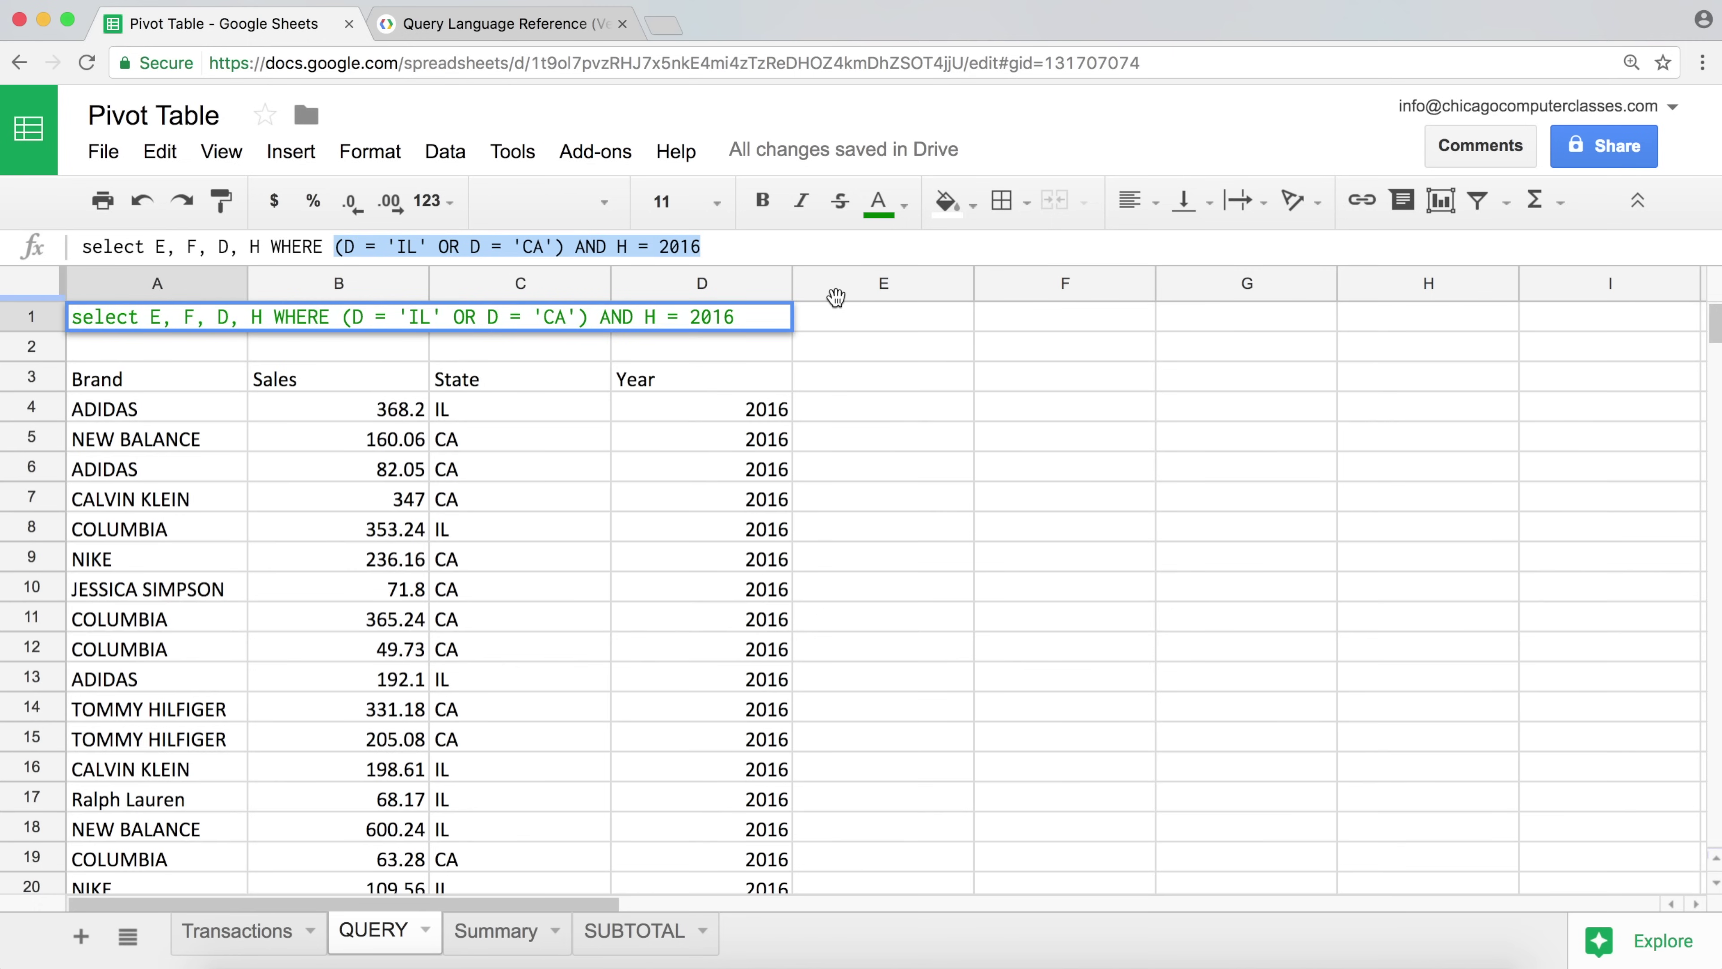
key("BackSpace")
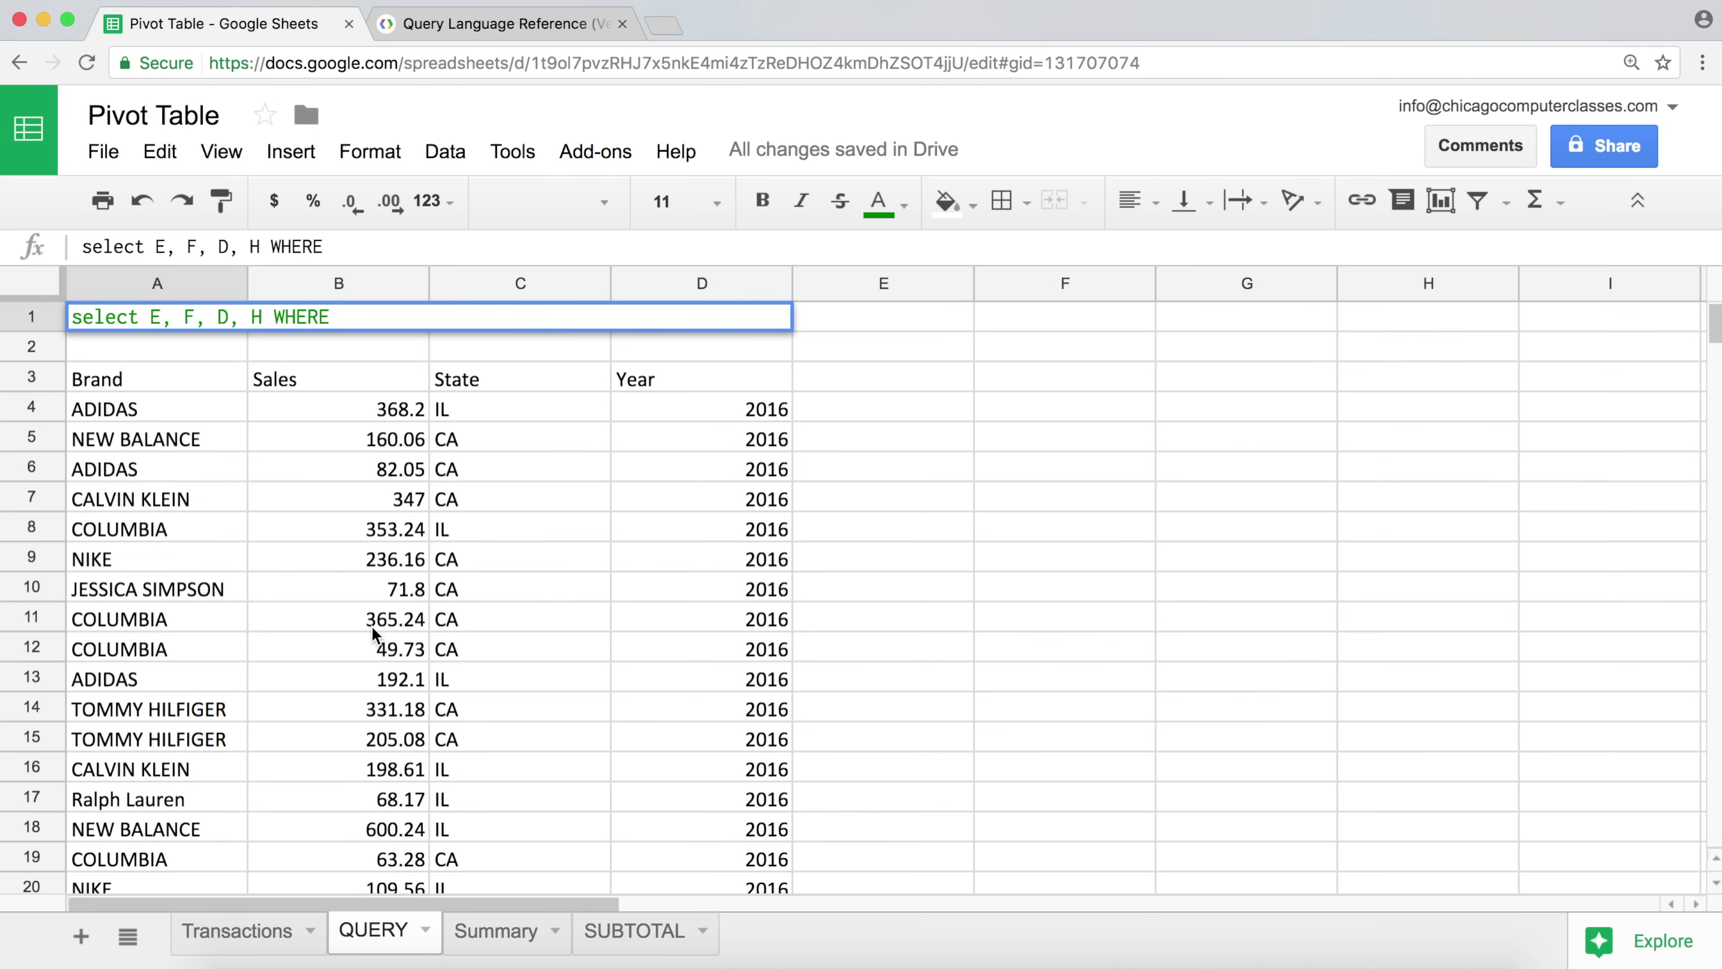
scroll(373, 706, "down", 10)
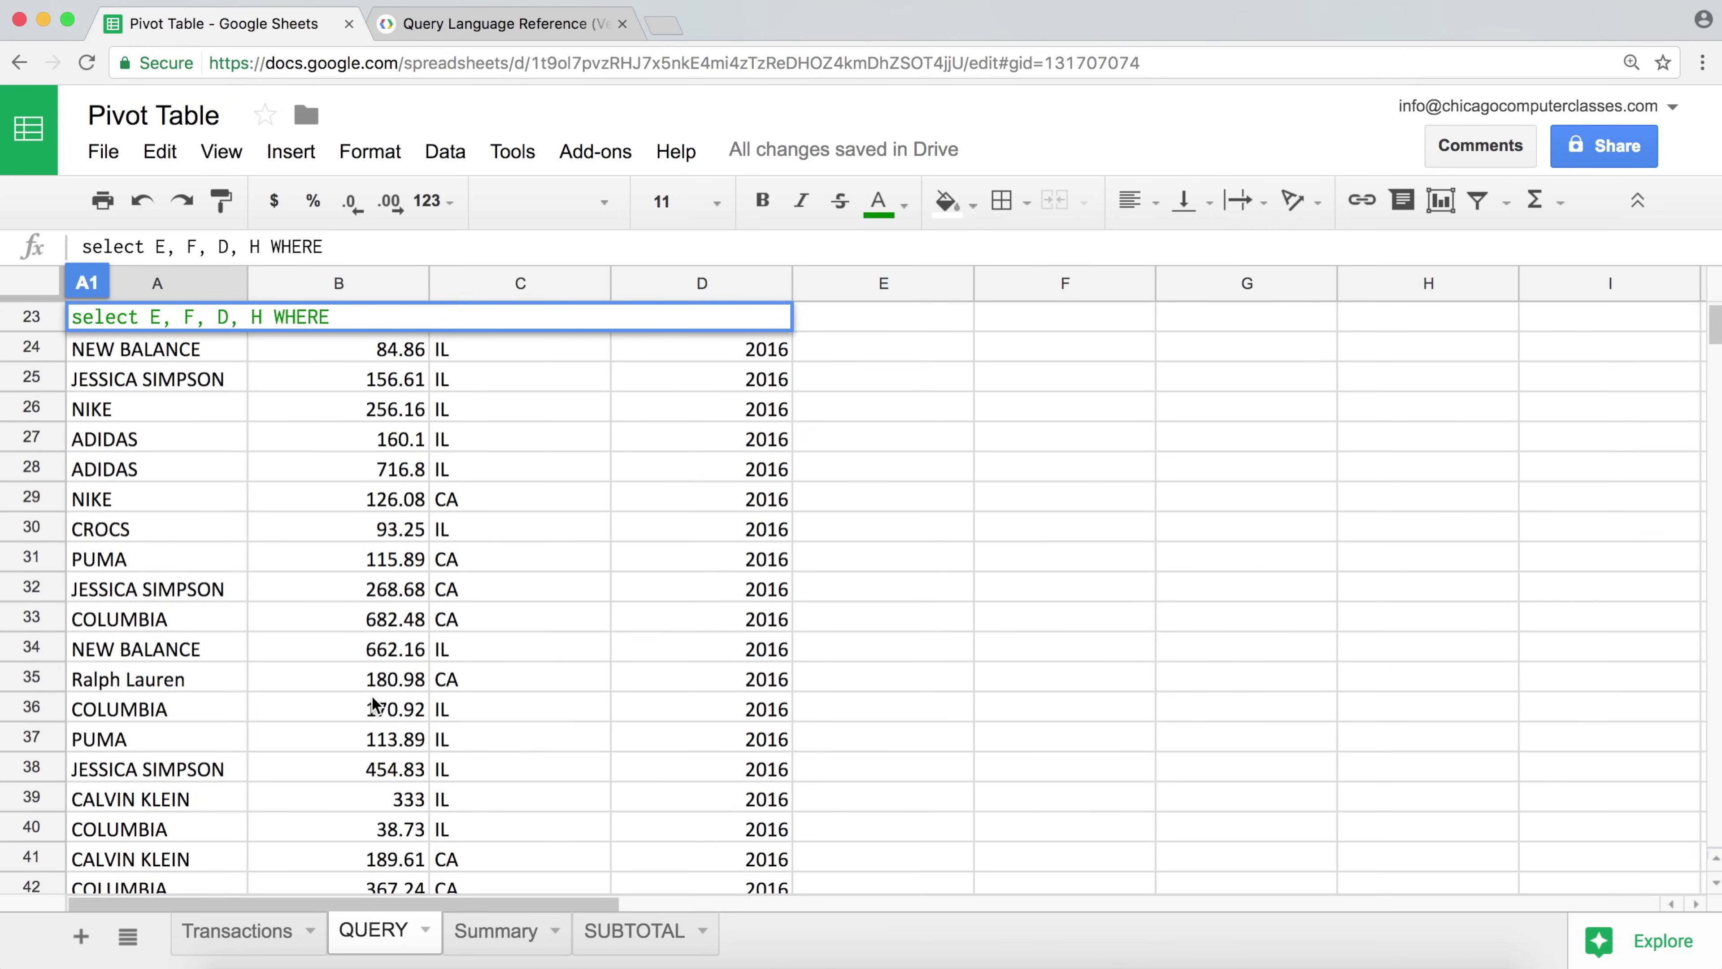
scroll(373, 702, "up", 10)
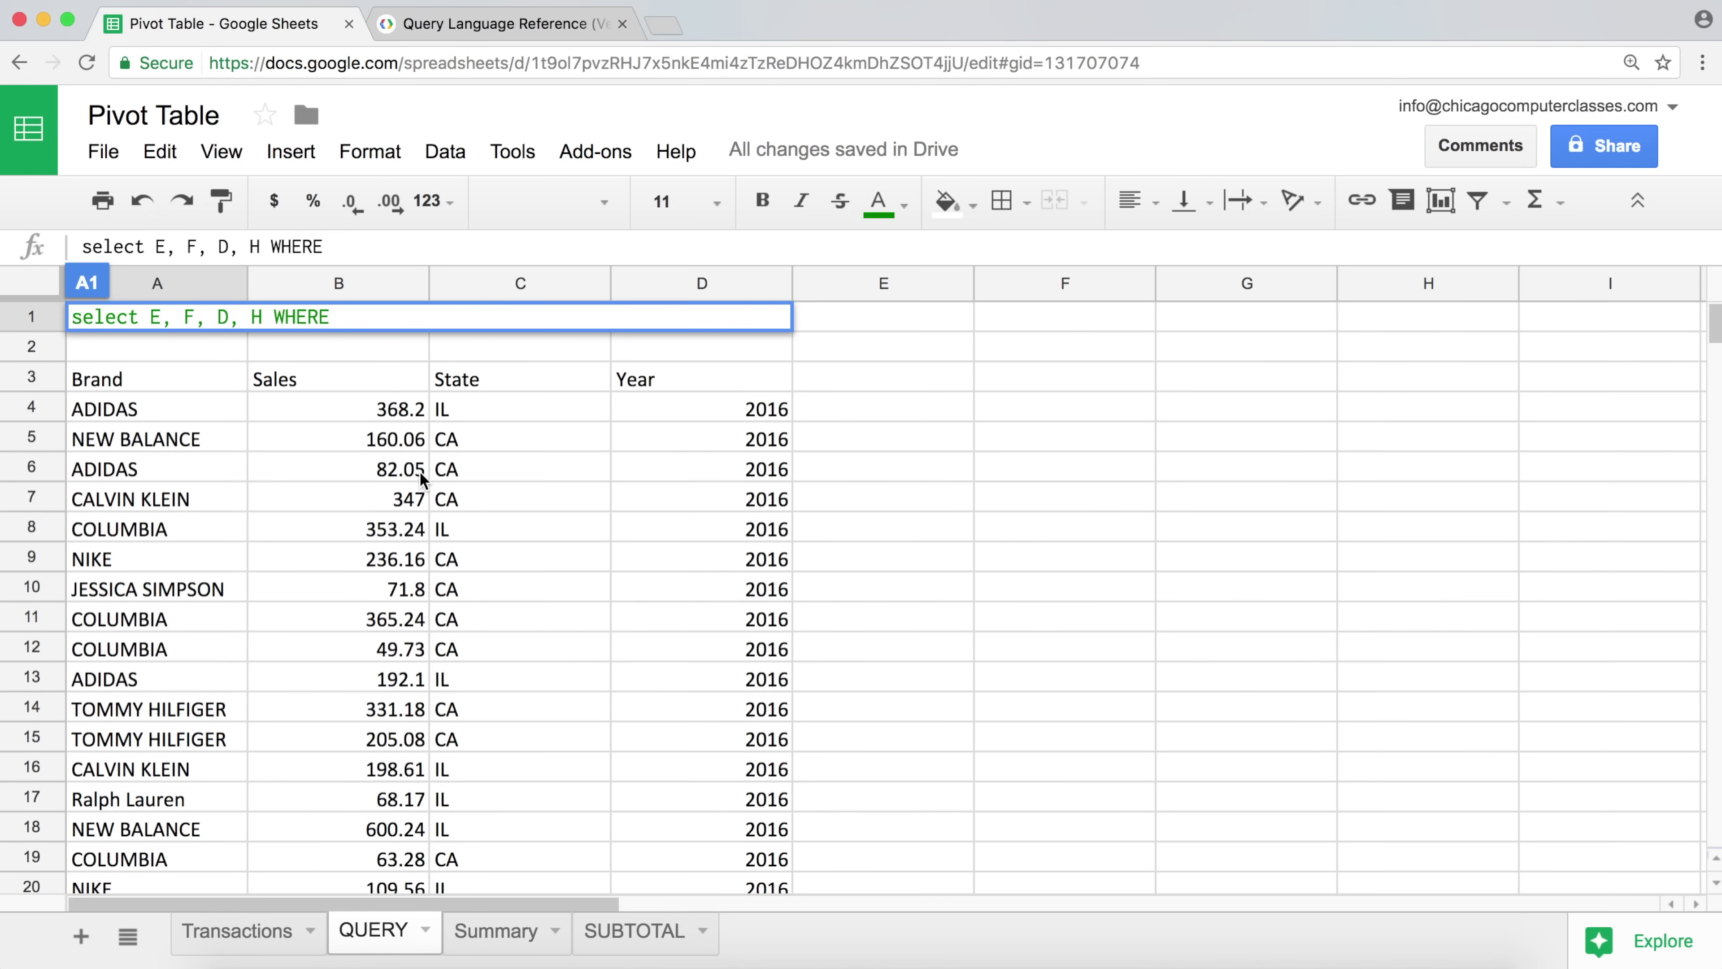
type("F >")
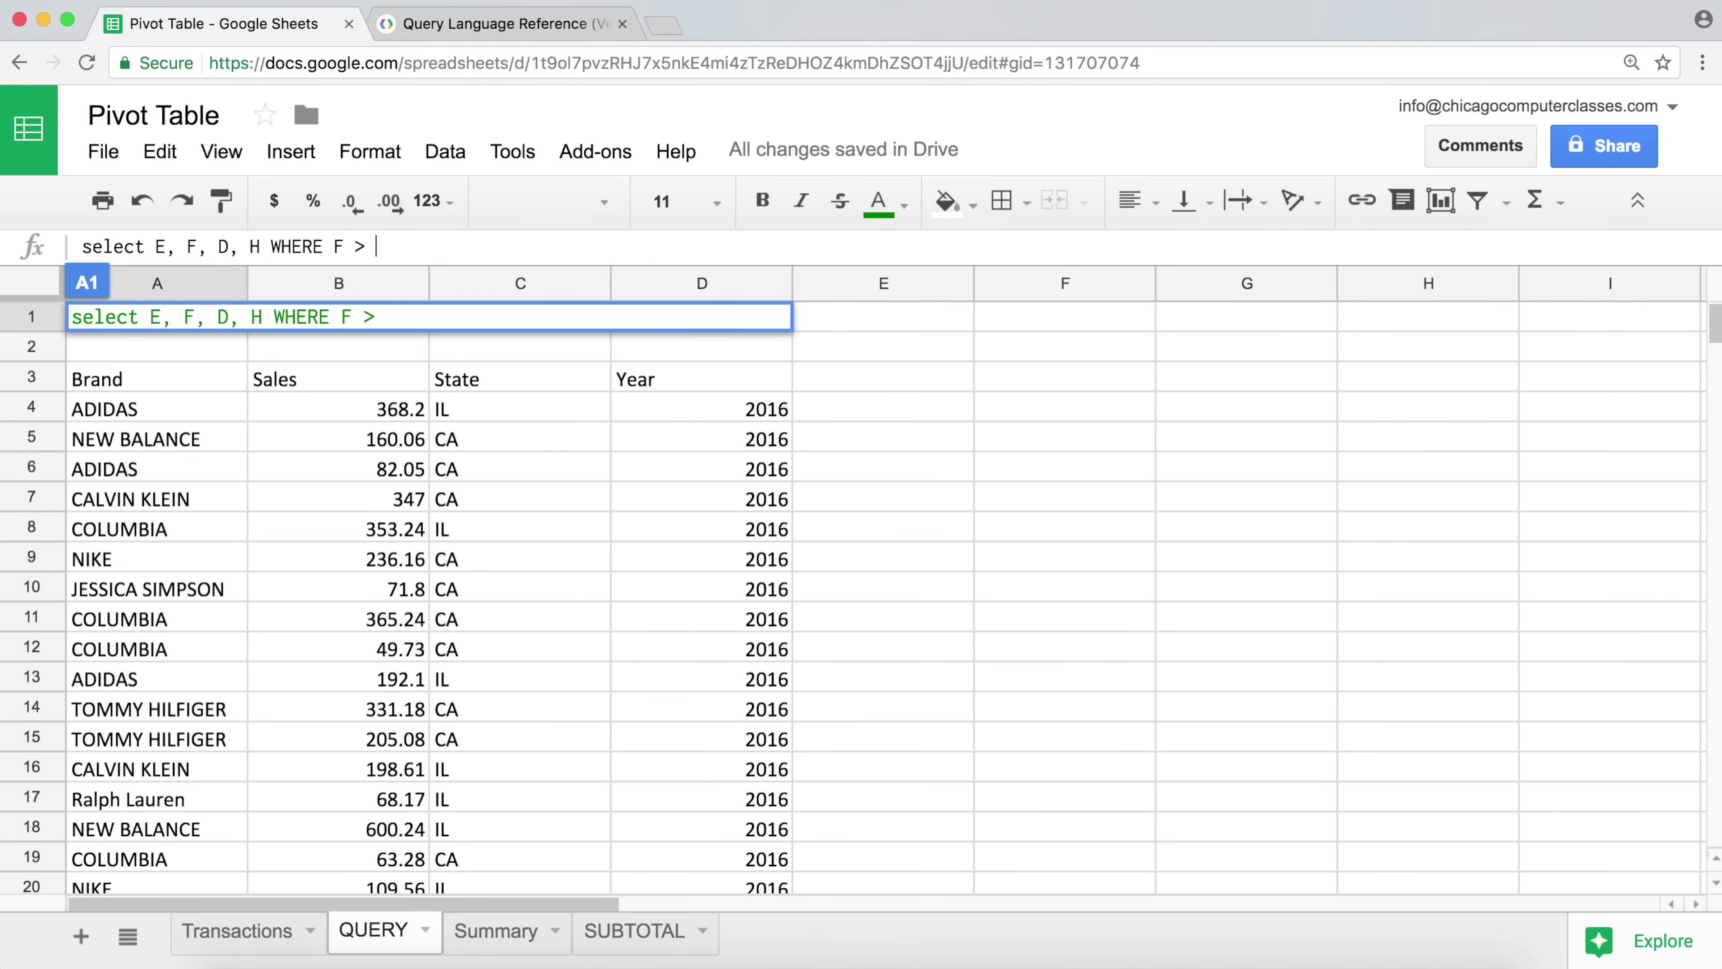
type(" 500")
key("Return")
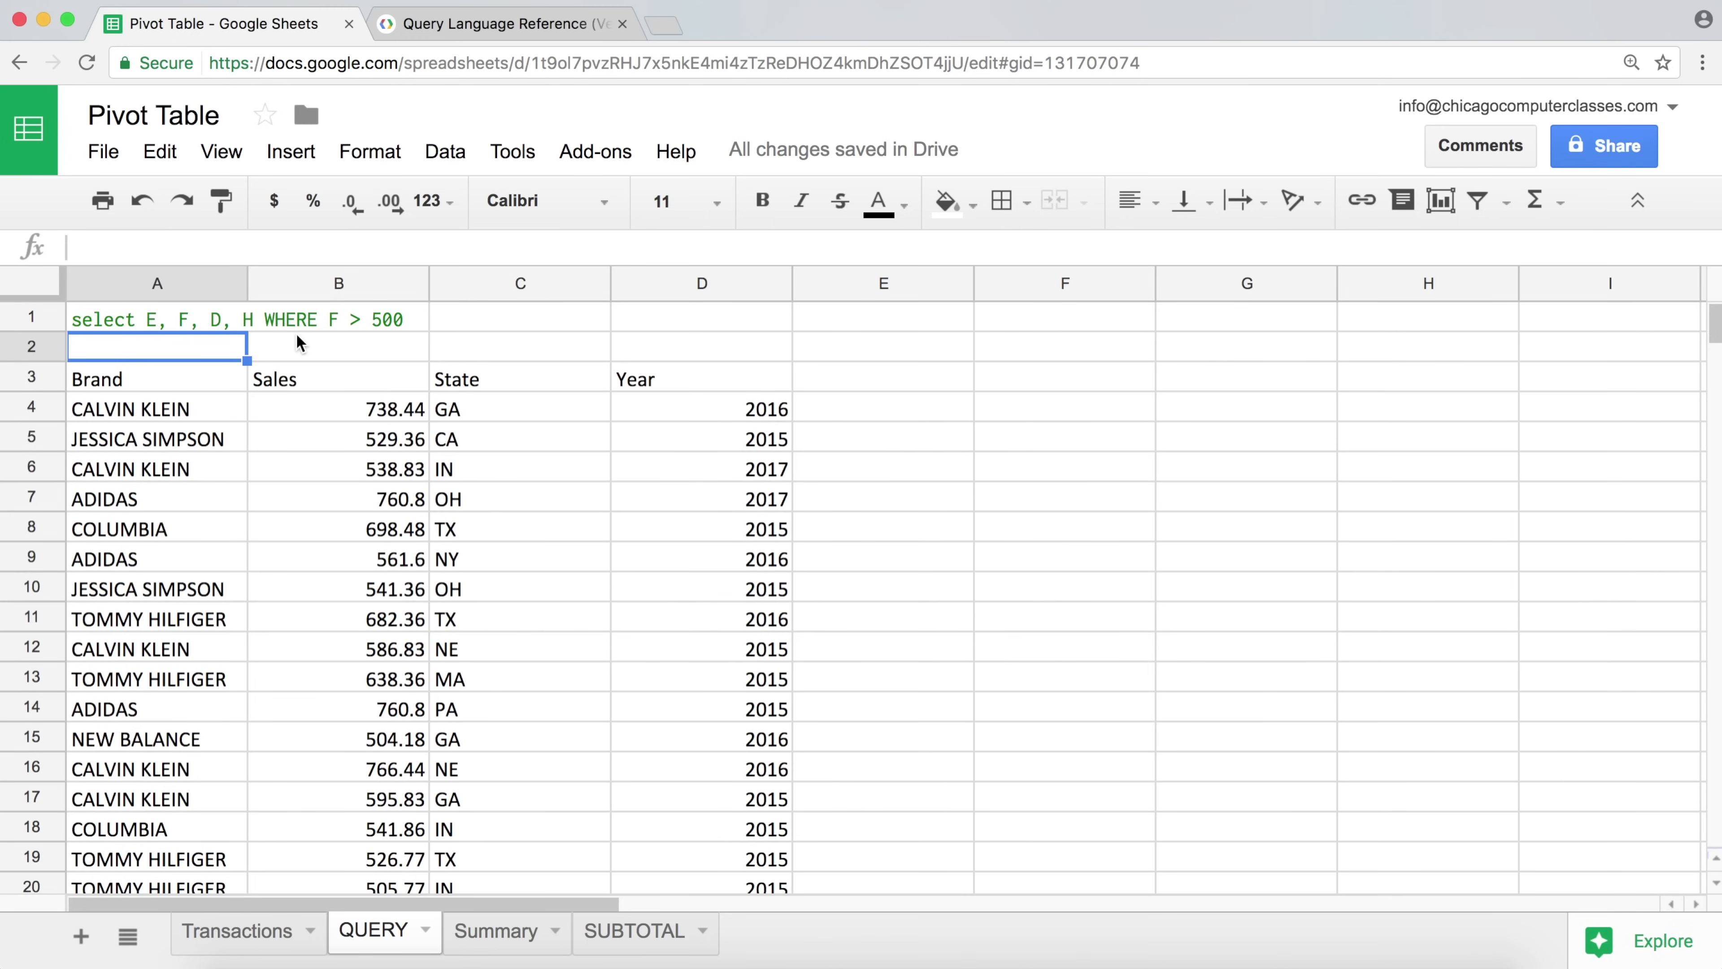
scroll(353, 407, "down", 5)
scroll(391, 528, "down", 8)
scroll(388, 518, "up", 13)
- Append AND H > 2016 to the query text in A1 after the F > 500 condition
left_click(200, 320)
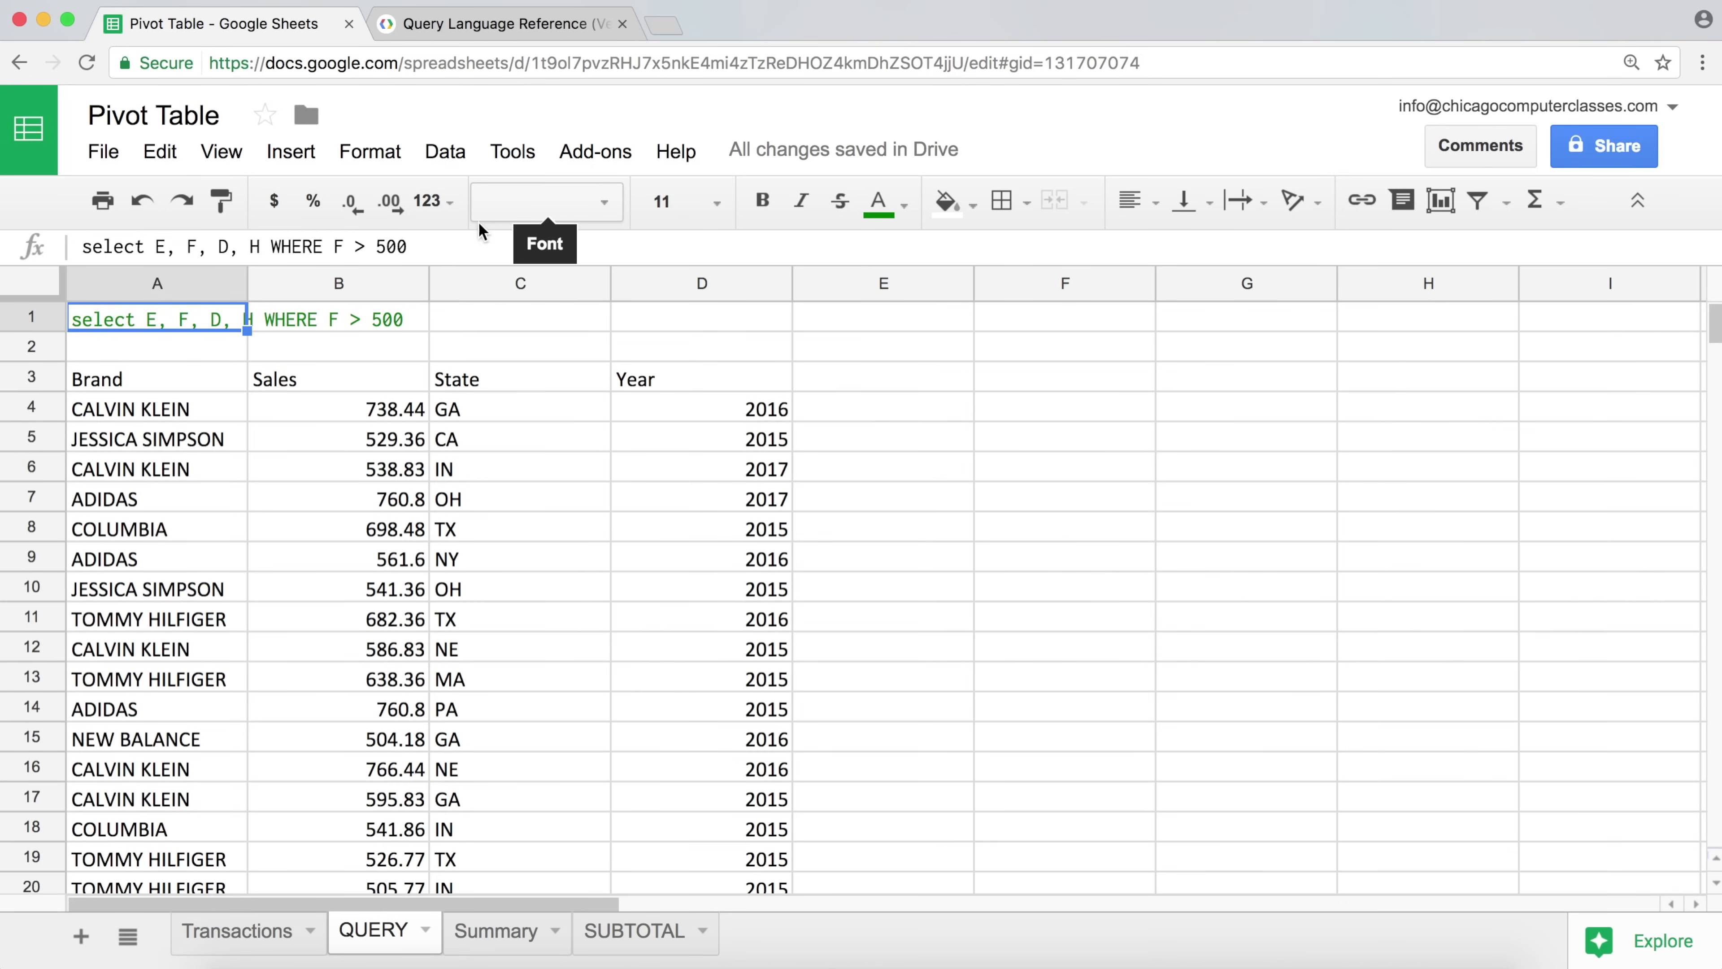
left_click(461, 249)
type("A")
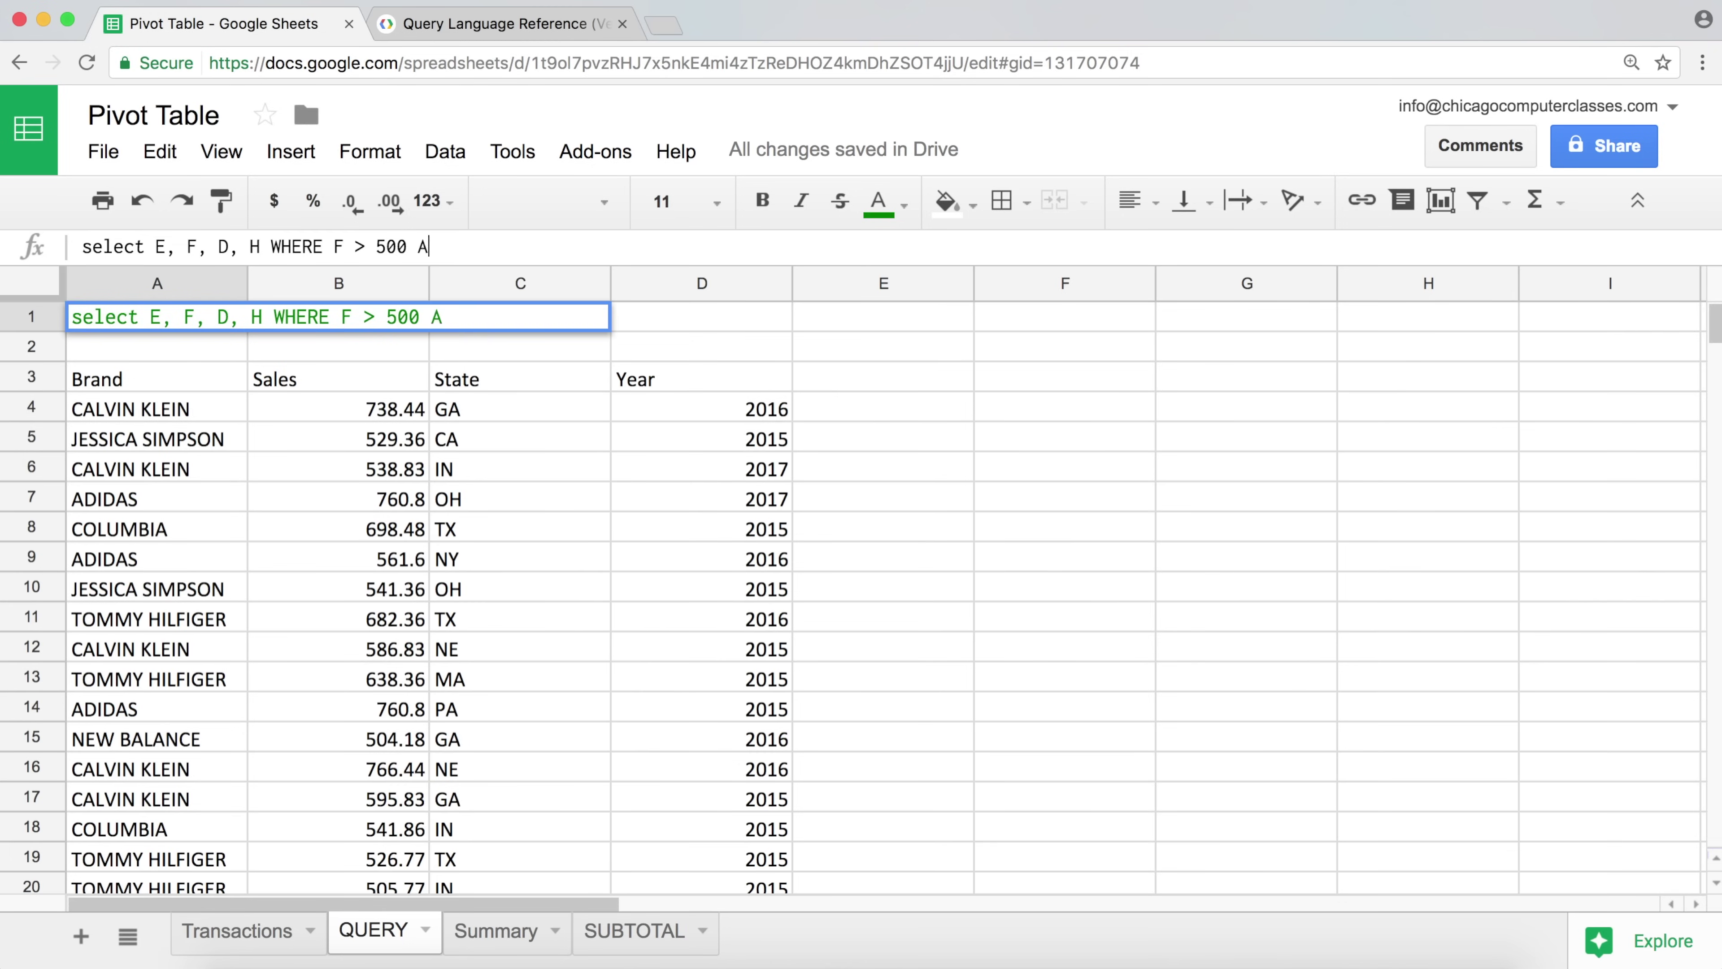
type("ND H >")
type("2016")
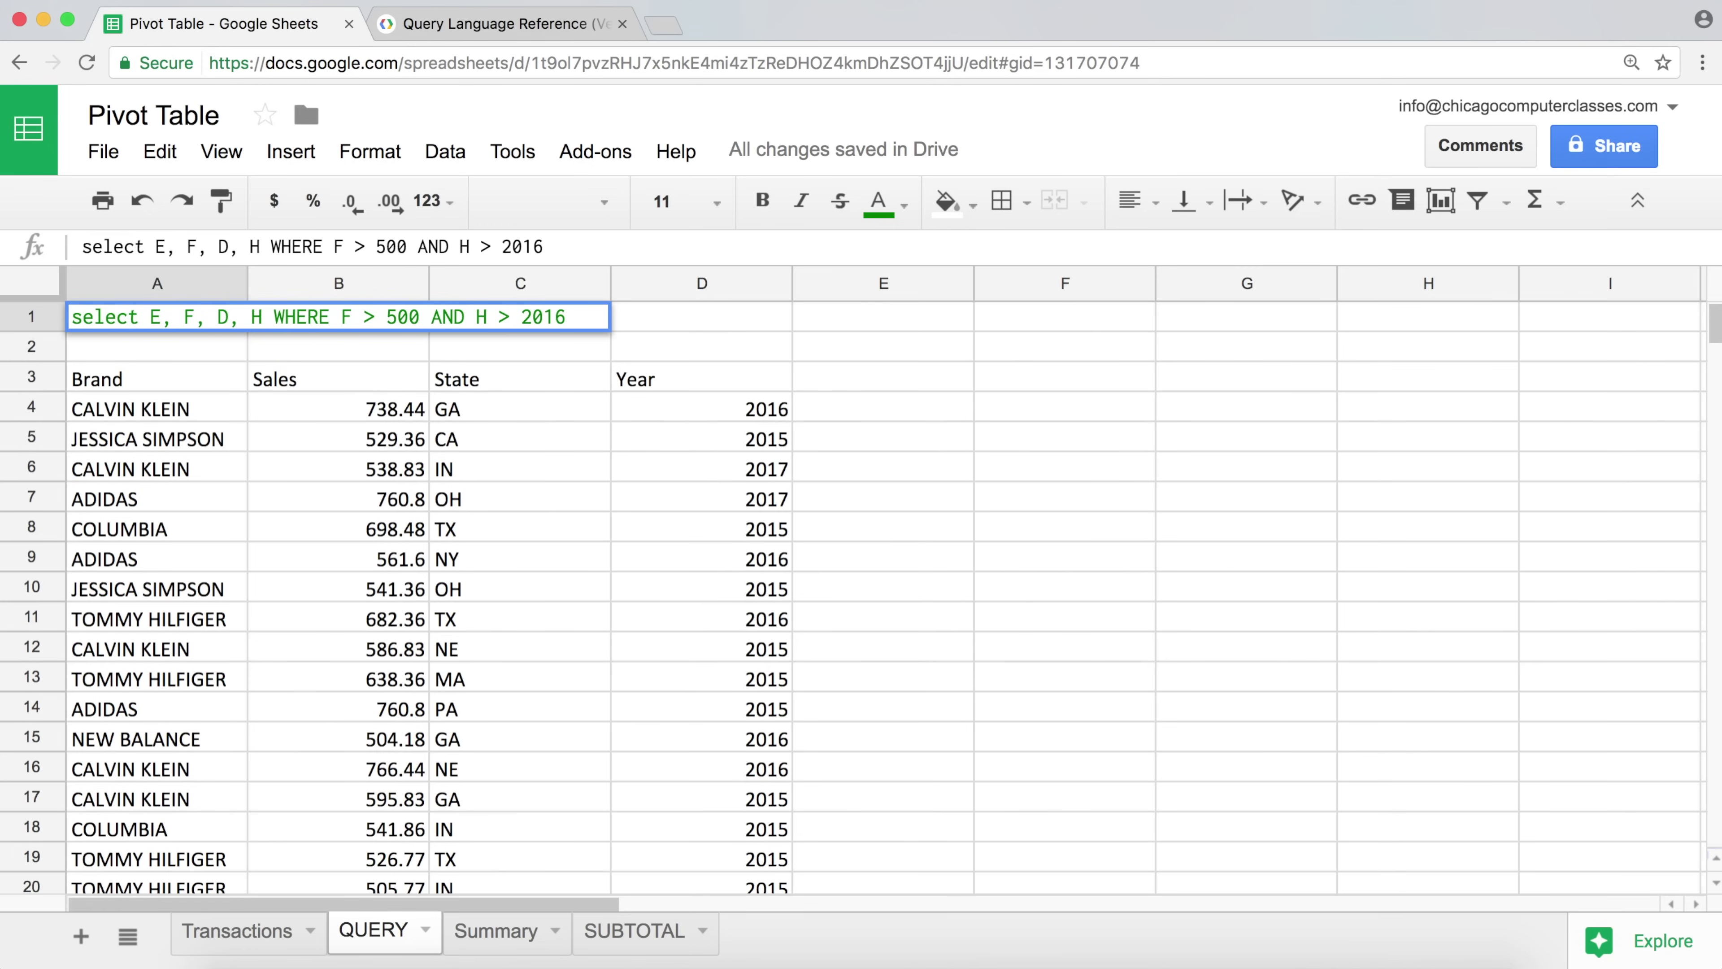
key("Return")
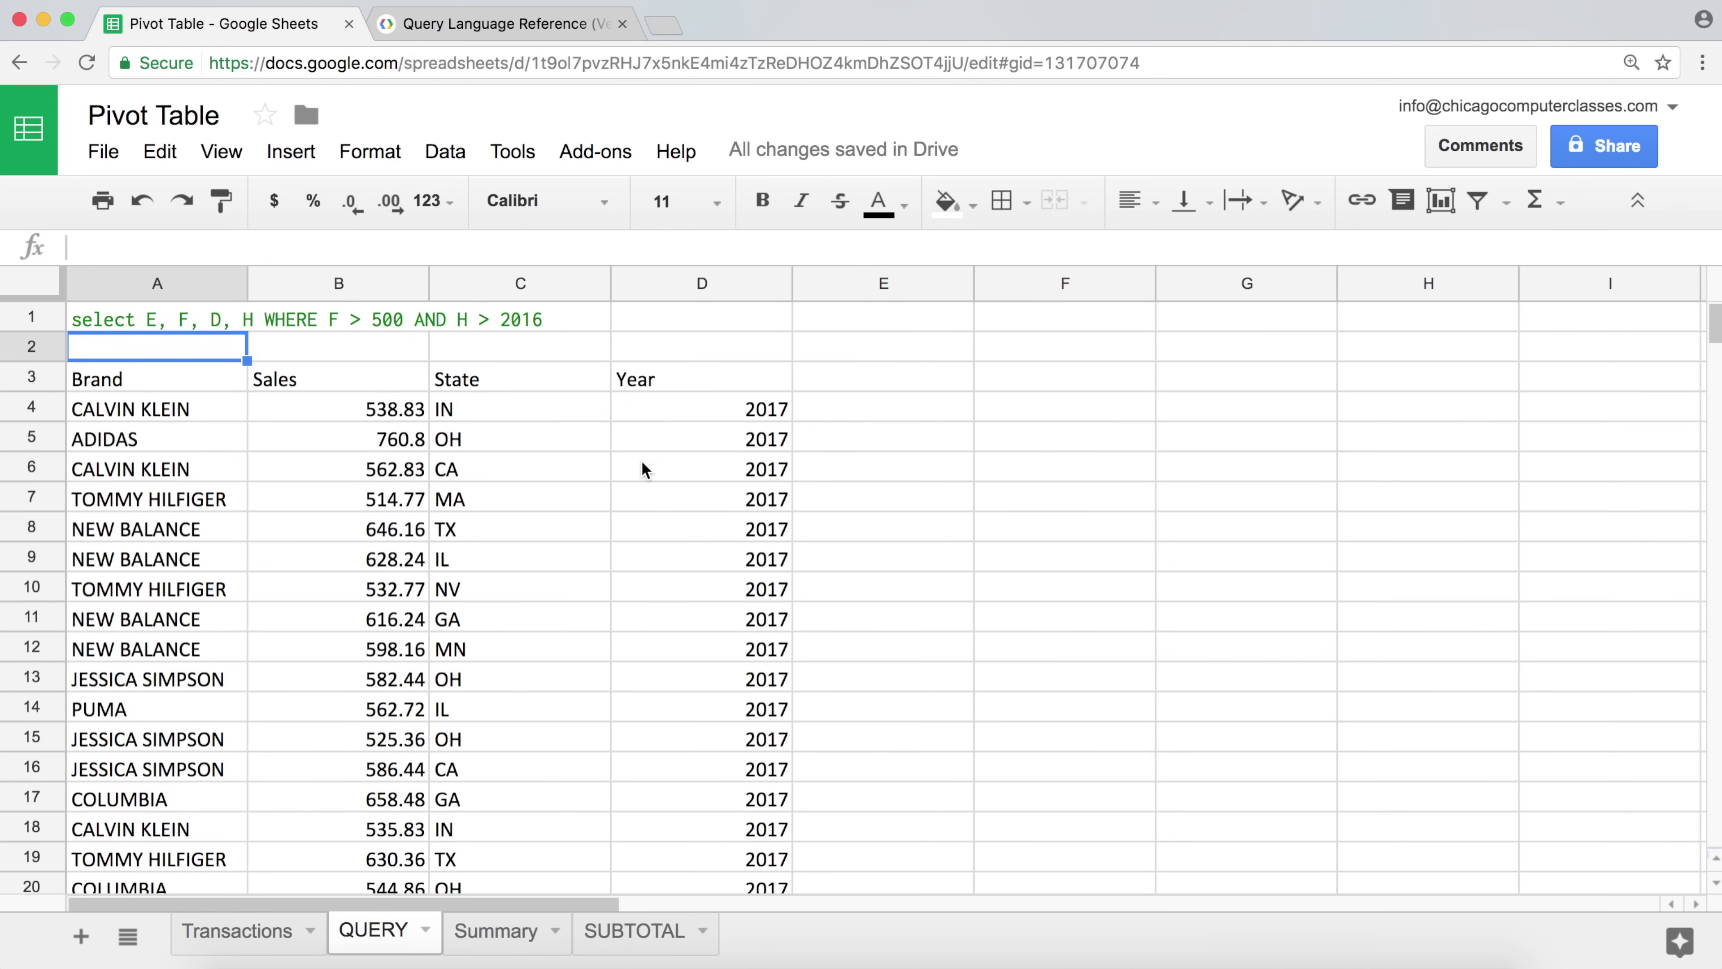
- Look through the filtered rows, change the year condition in A1 to H >= 2016, and check the Year results
scroll(693, 512, "down", 15)
scroll(693, 522, "down", 18)
scroll(693, 523, "up", 20)
left_click(173, 319)
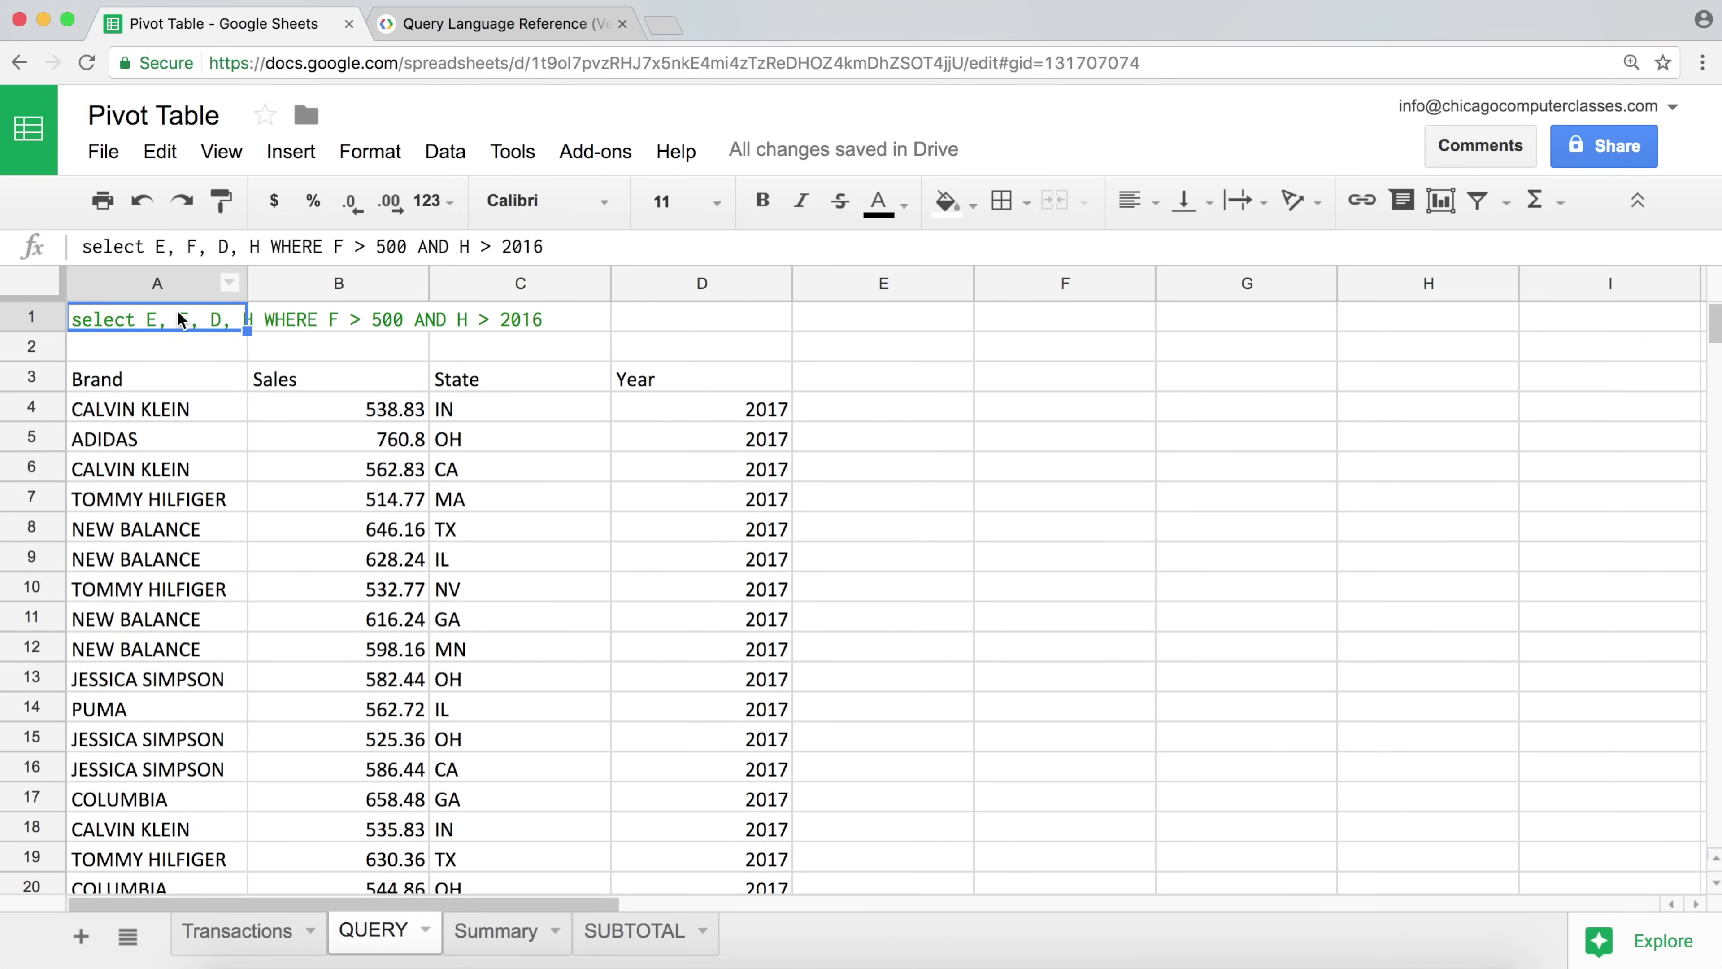
left_click(490, 248)
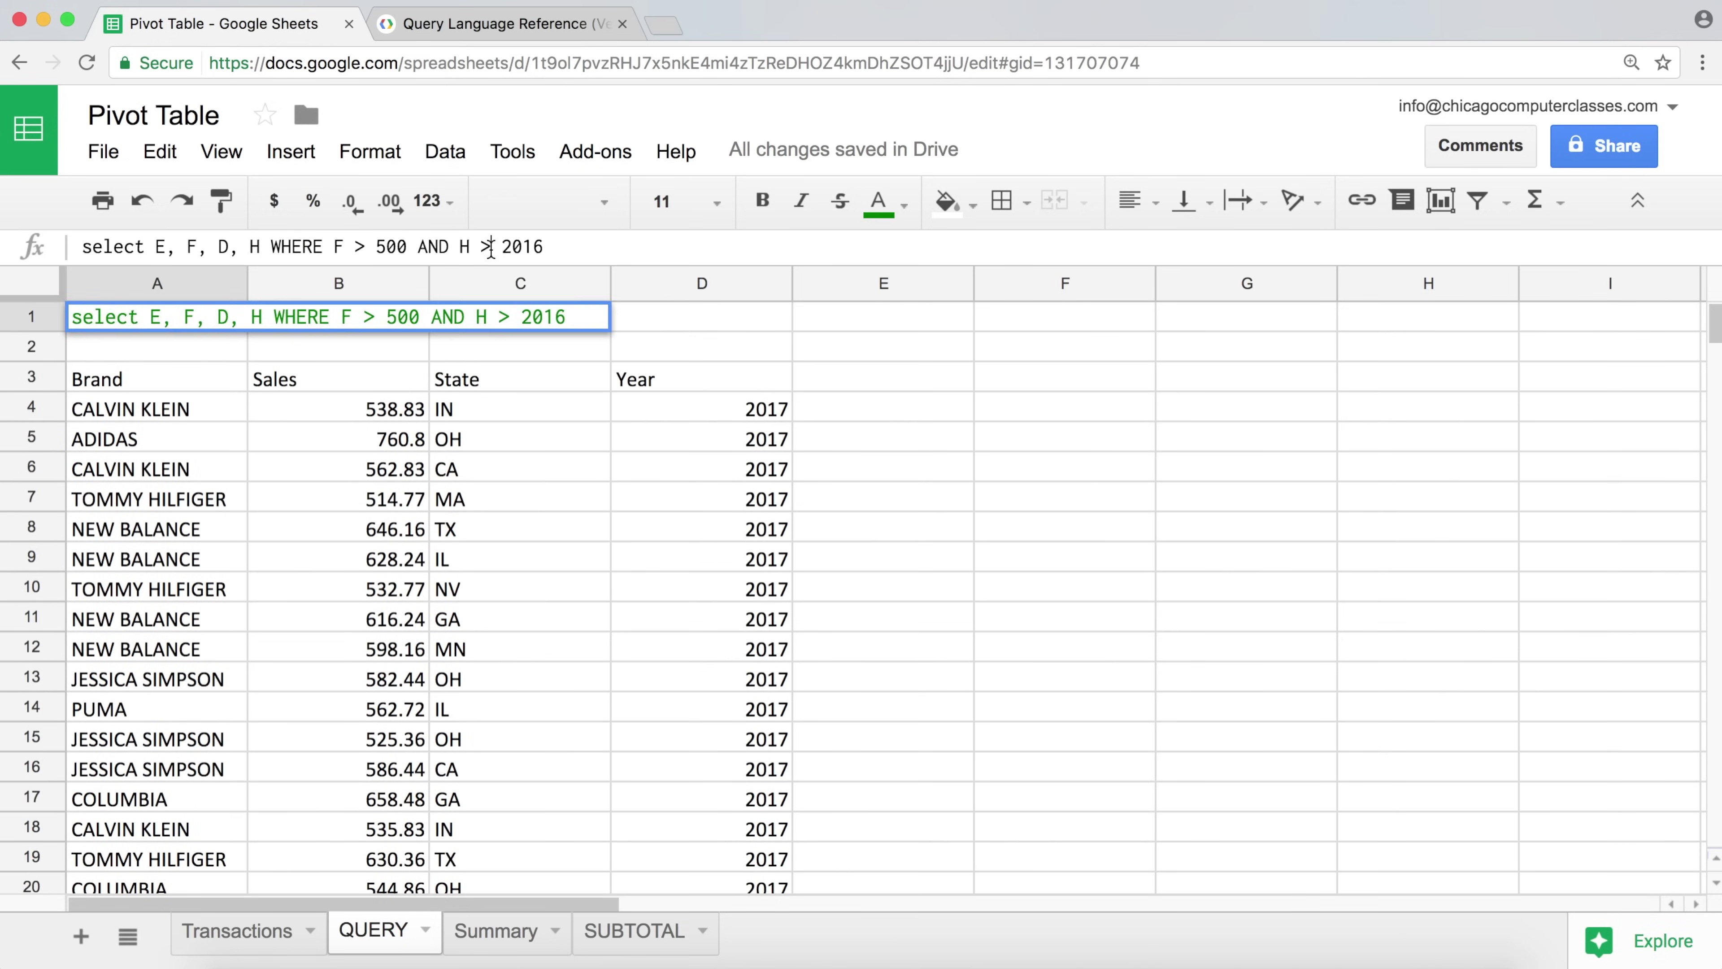
type("=")
key("Return")
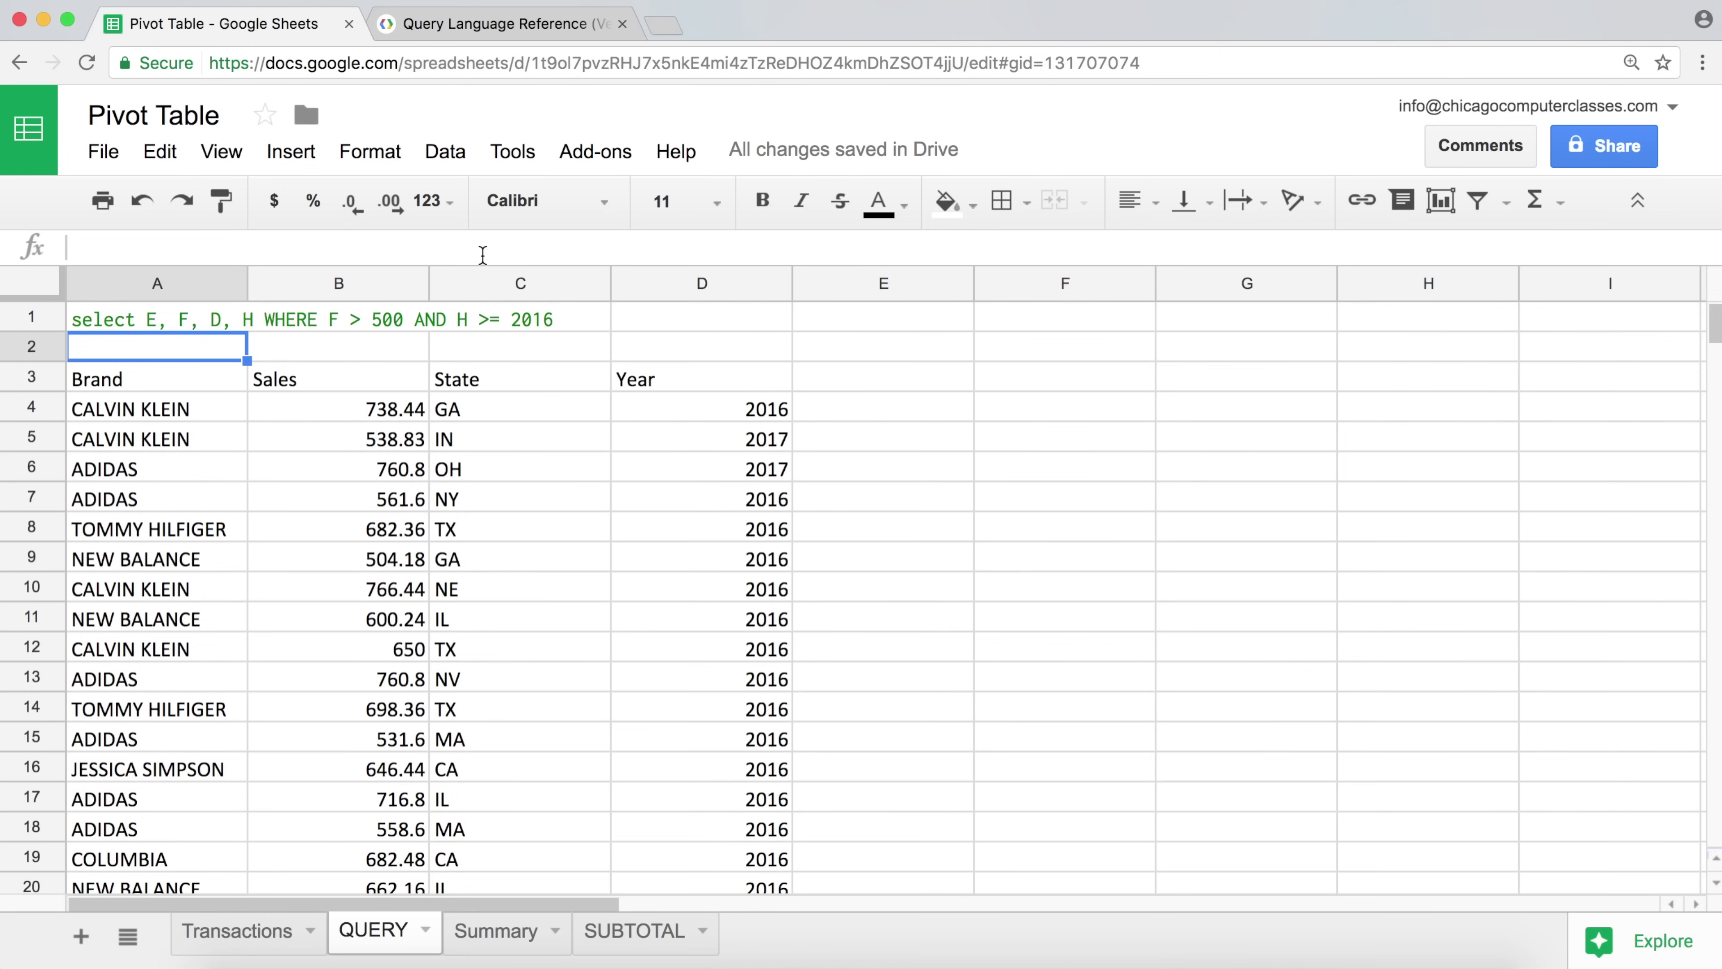
left_click(775, 410)
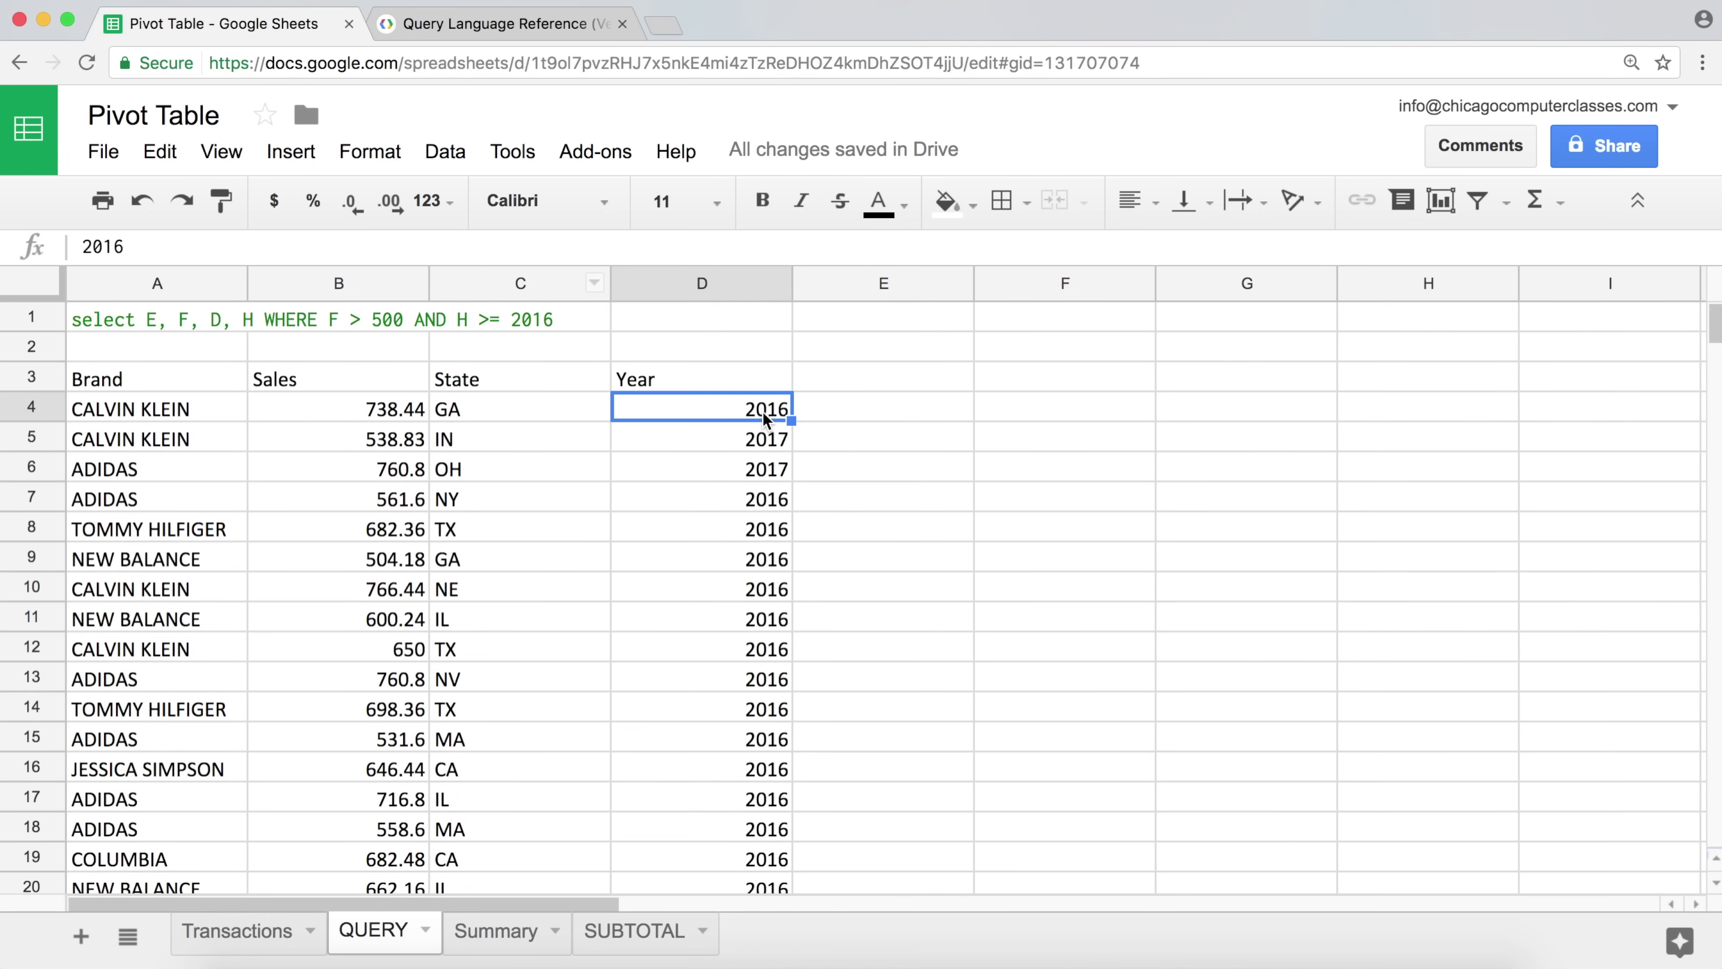
left_click(764, 442)
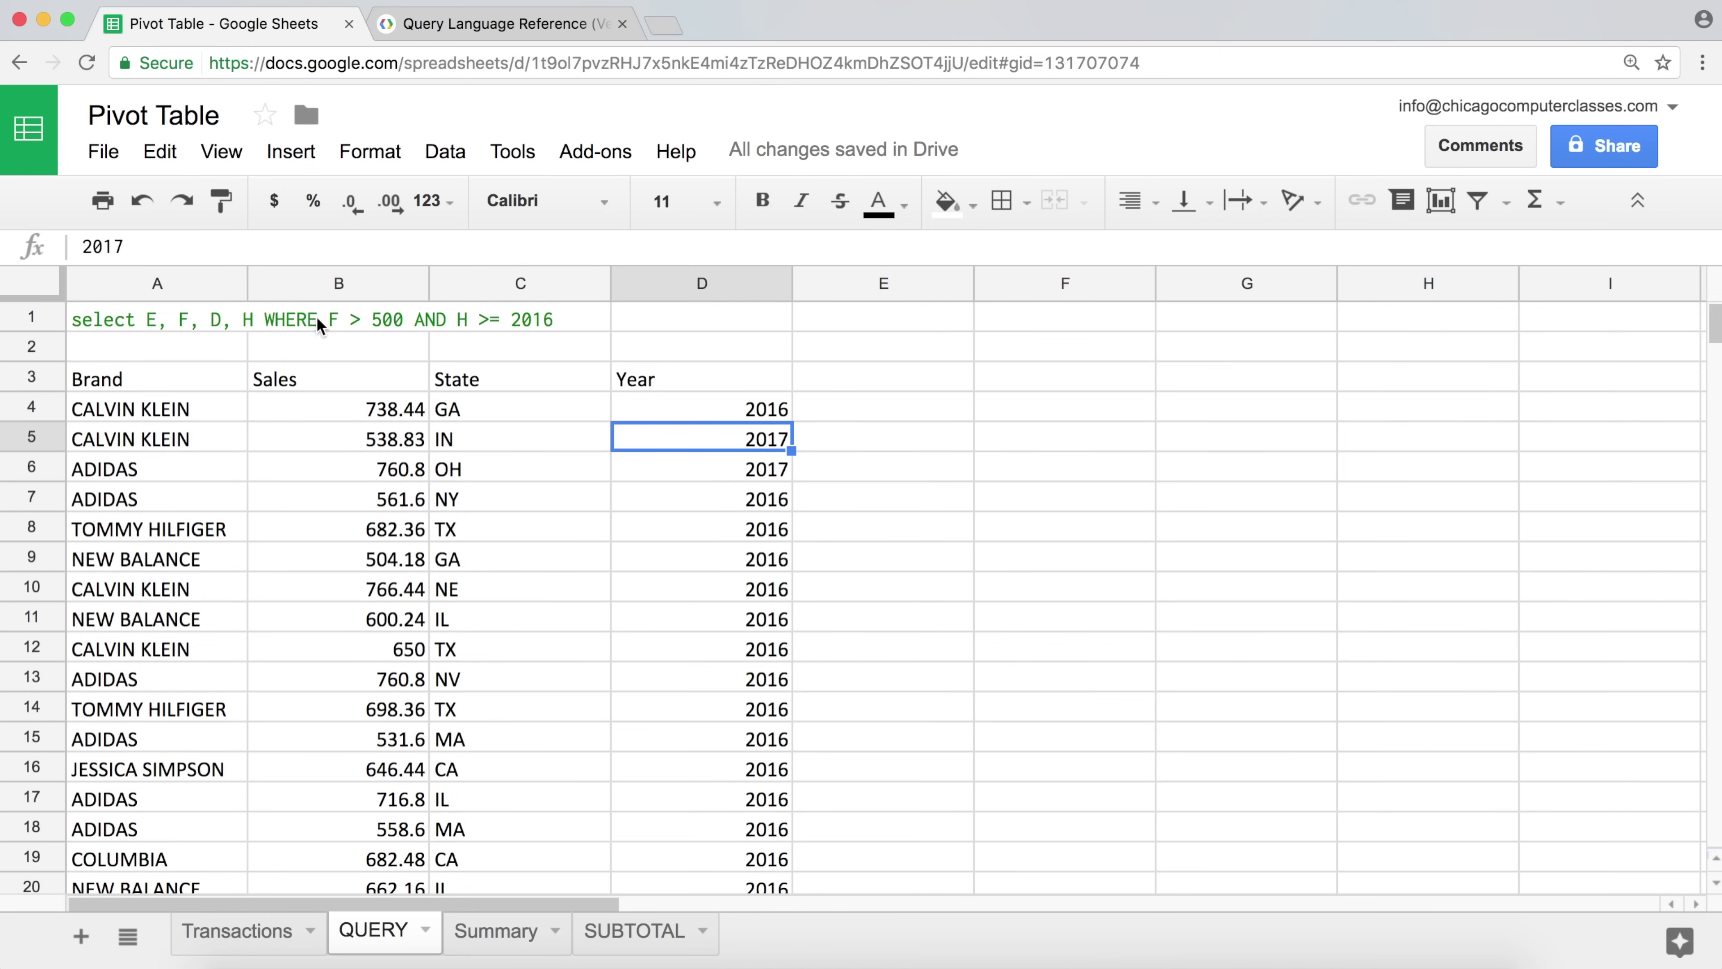
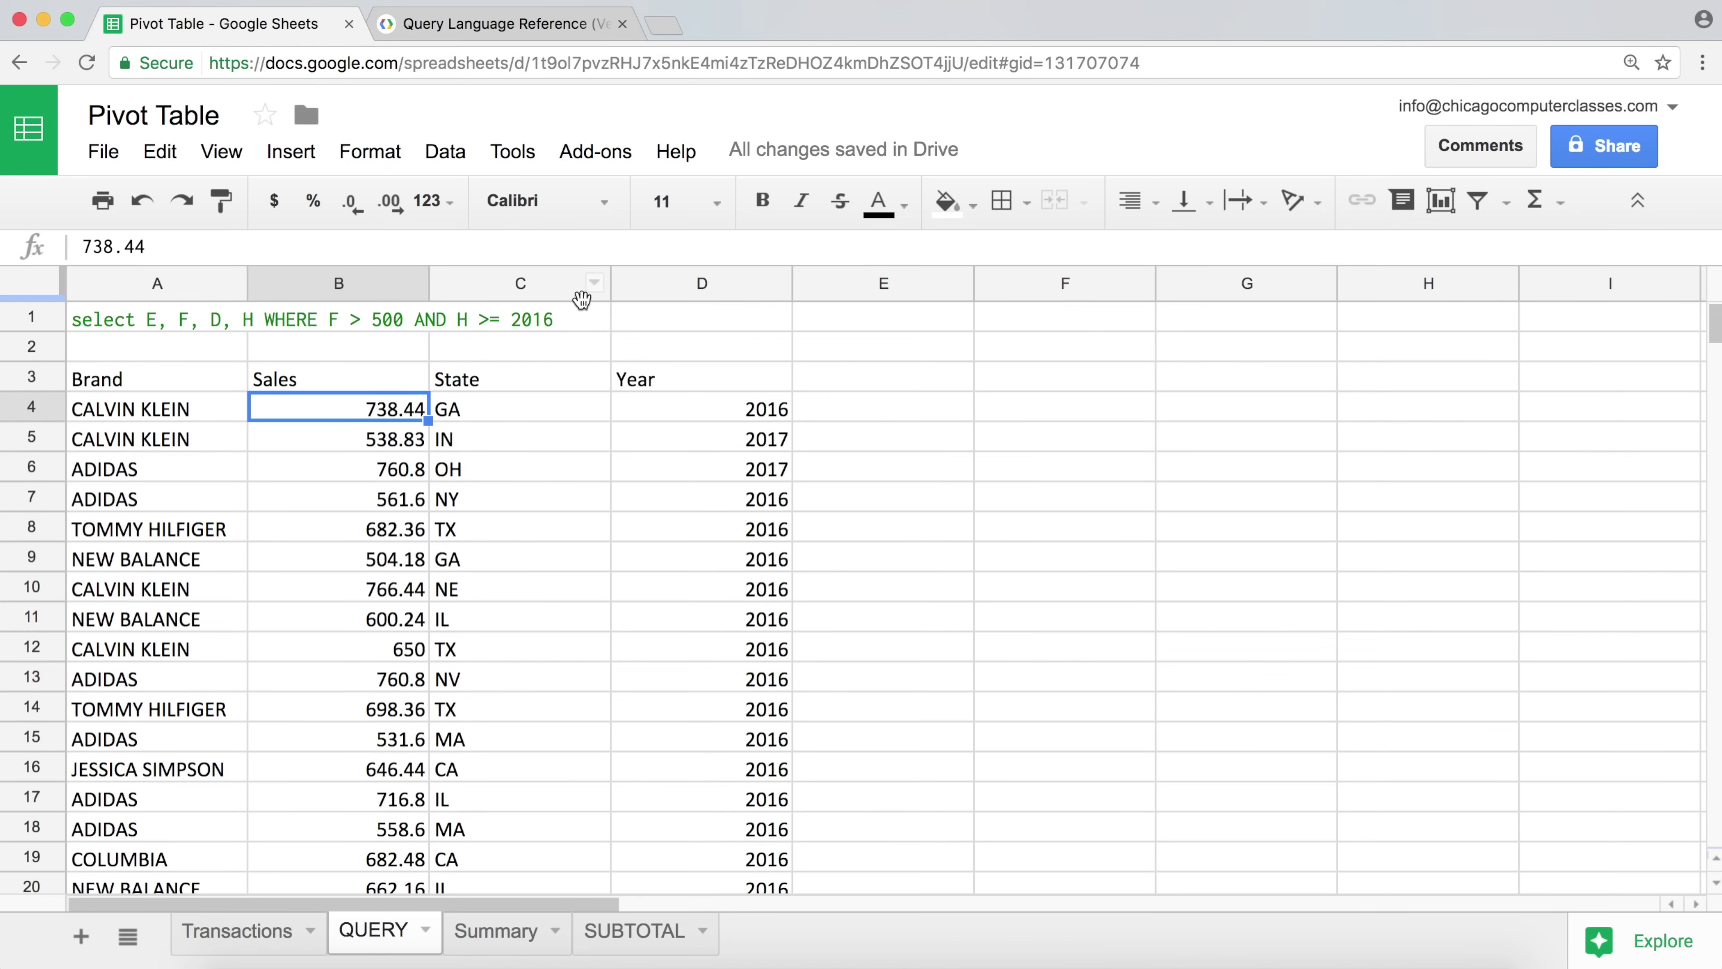
- Append ORDER BY F to the query text in A1 and look through the sorted Sales values
left_click(155, 323)
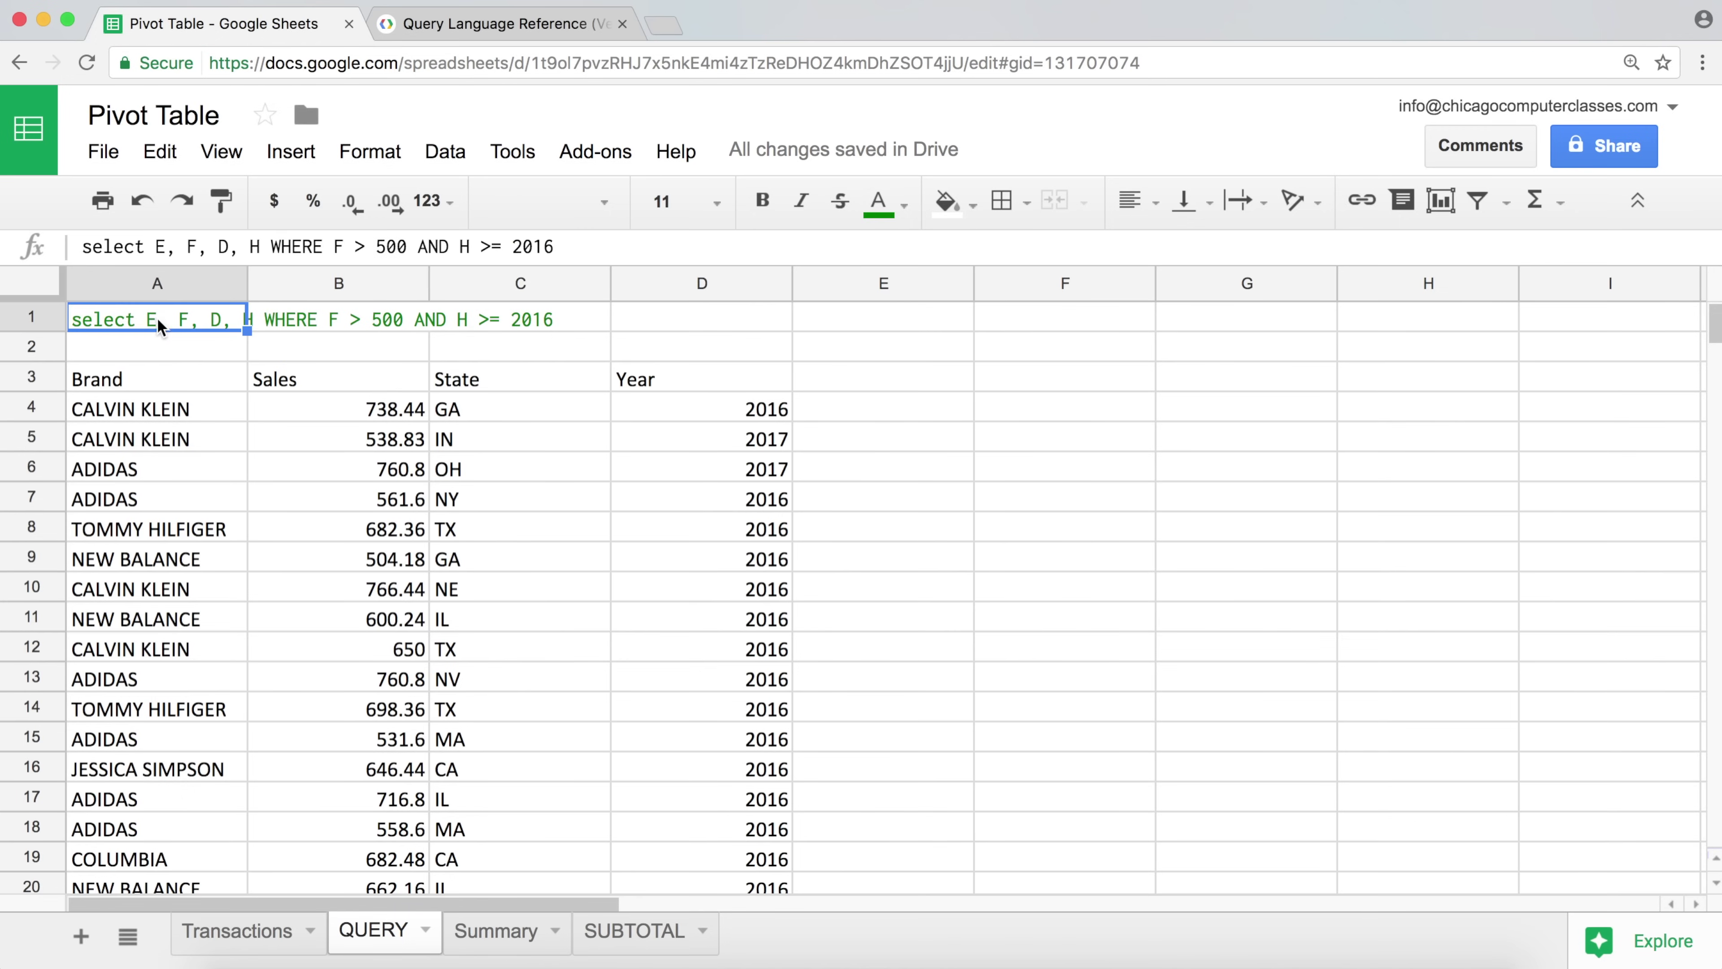
left_click(573, 247)
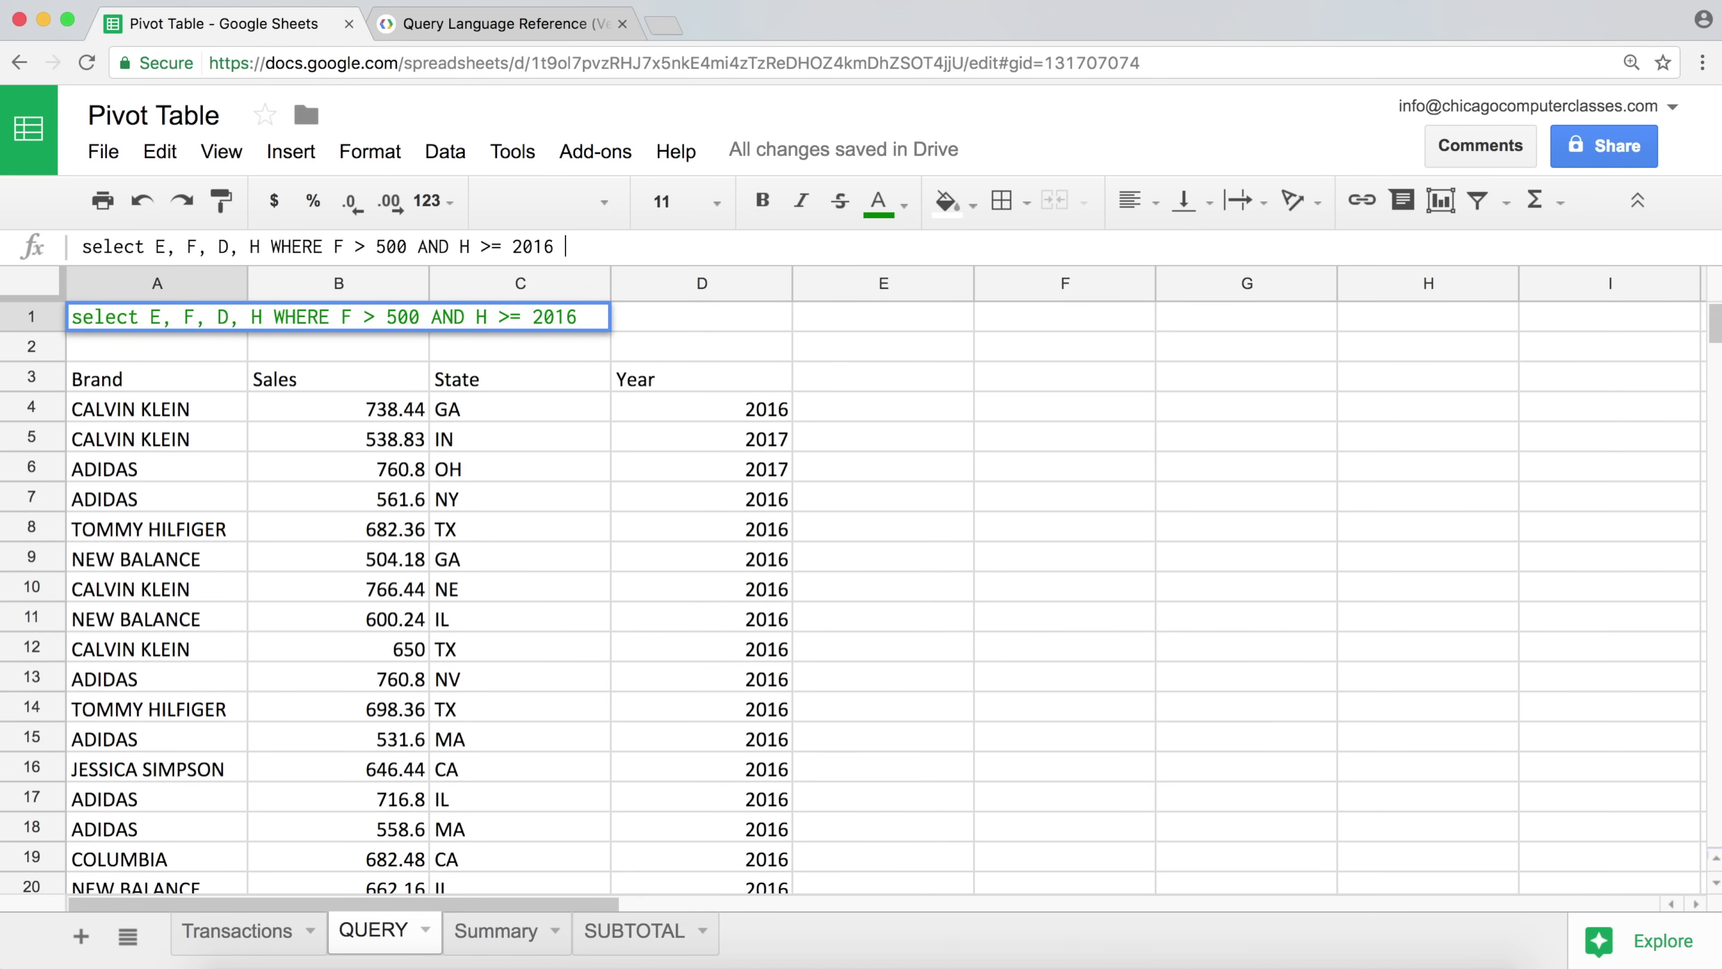
type("o")
key("BackSpace")
type("ORDER BY")
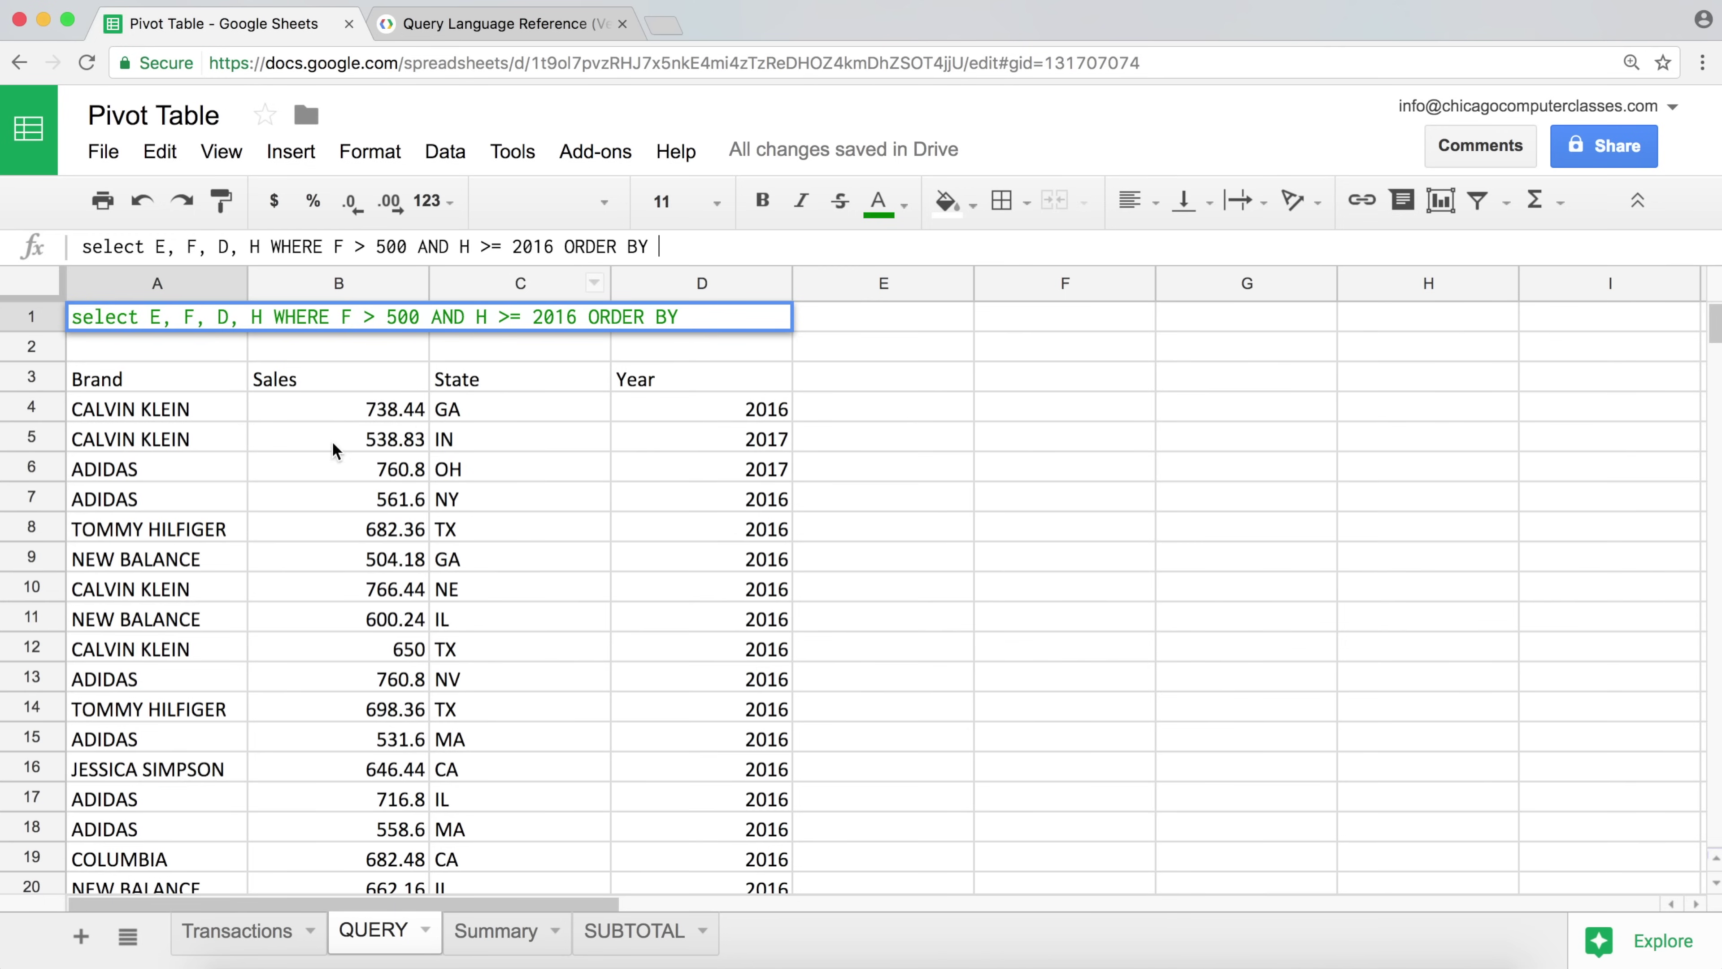
left_click(205, 247)
type("F")
key("Return")
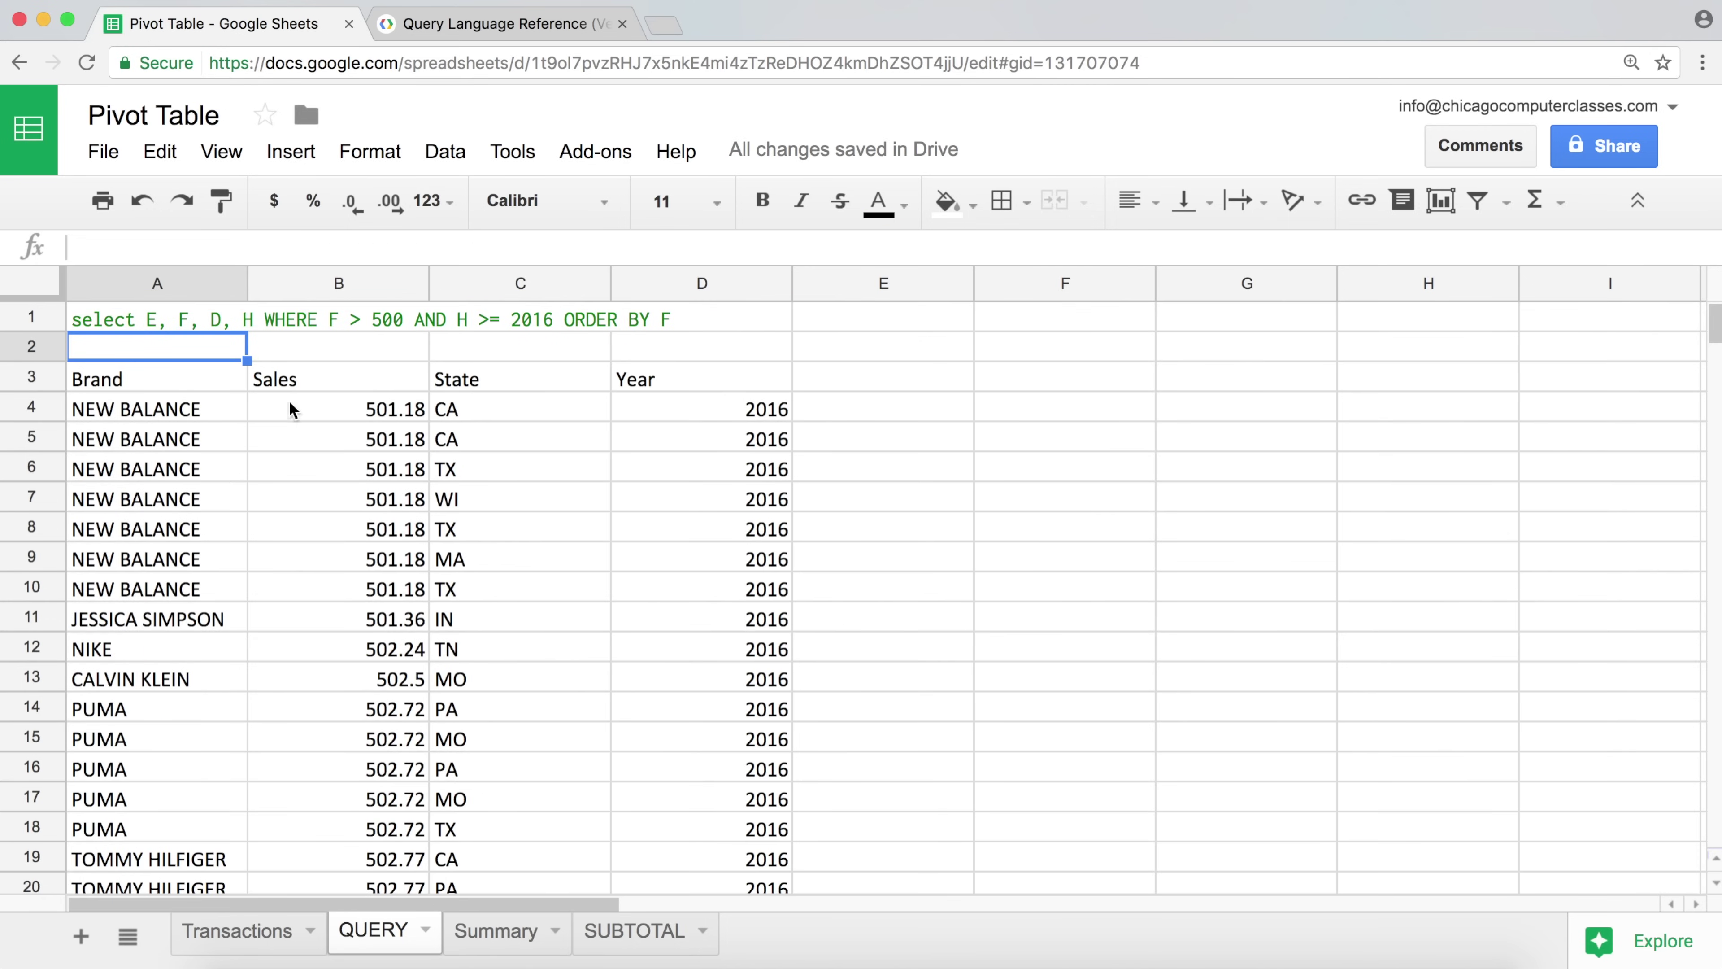
scroll(390, 560, "down", 10)
scroll(390, 560, "down", 20)
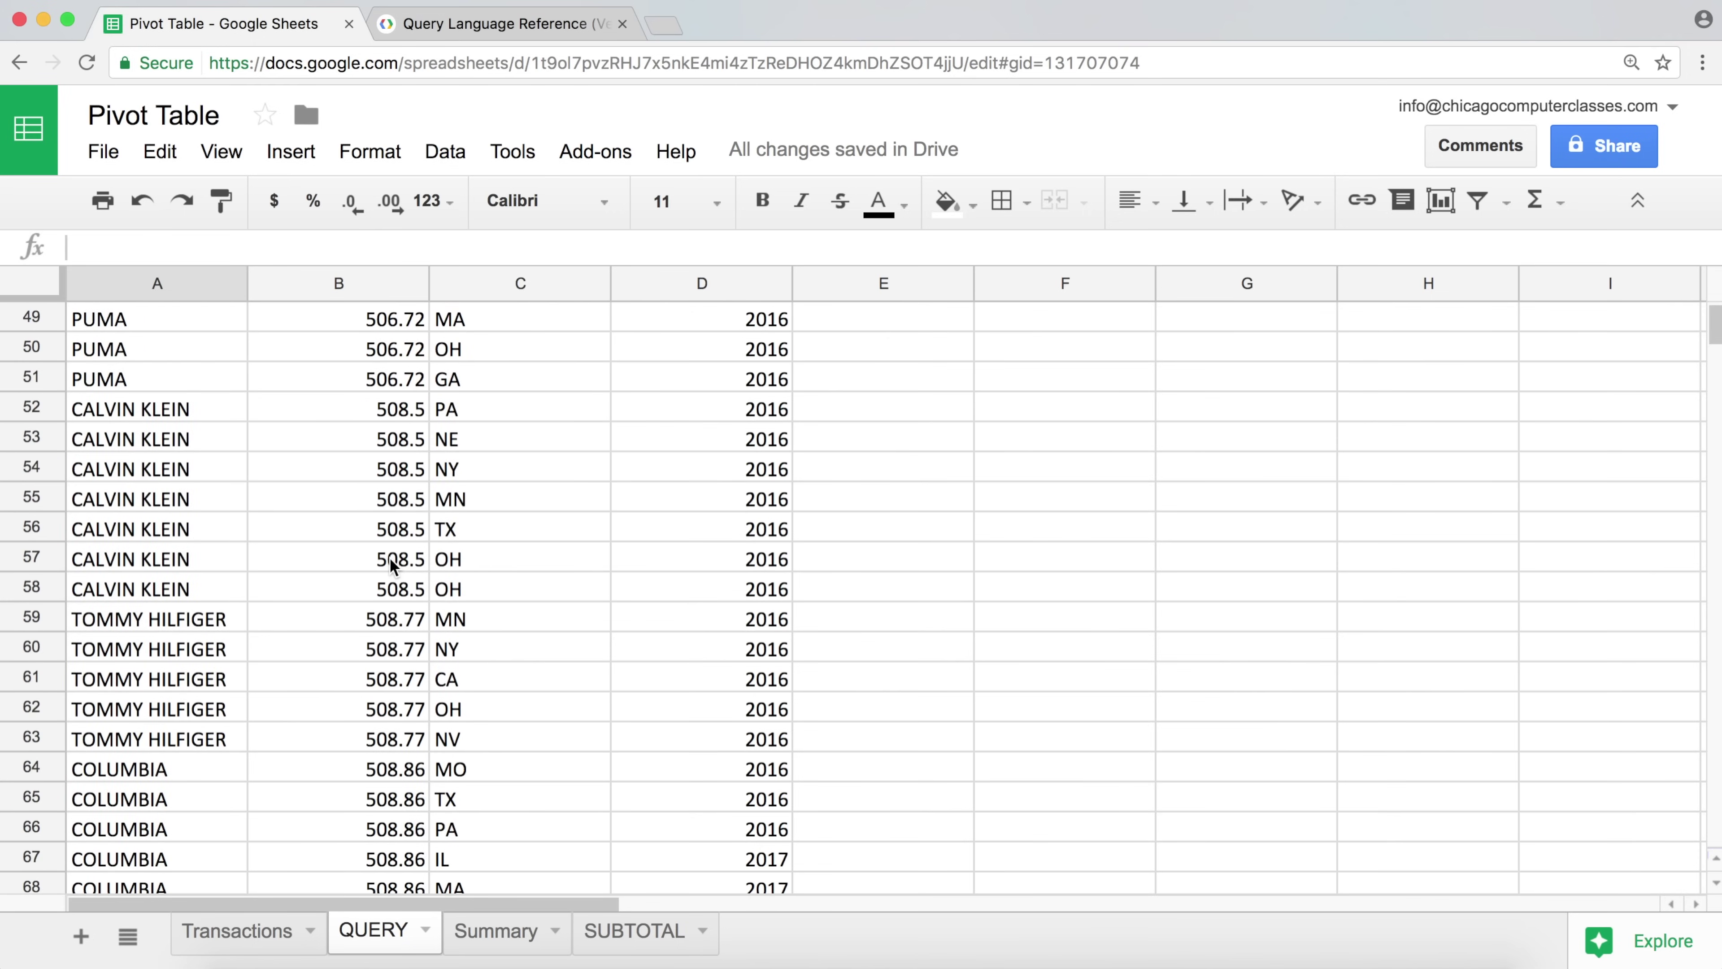
scroll(390, 566, "down", 15)
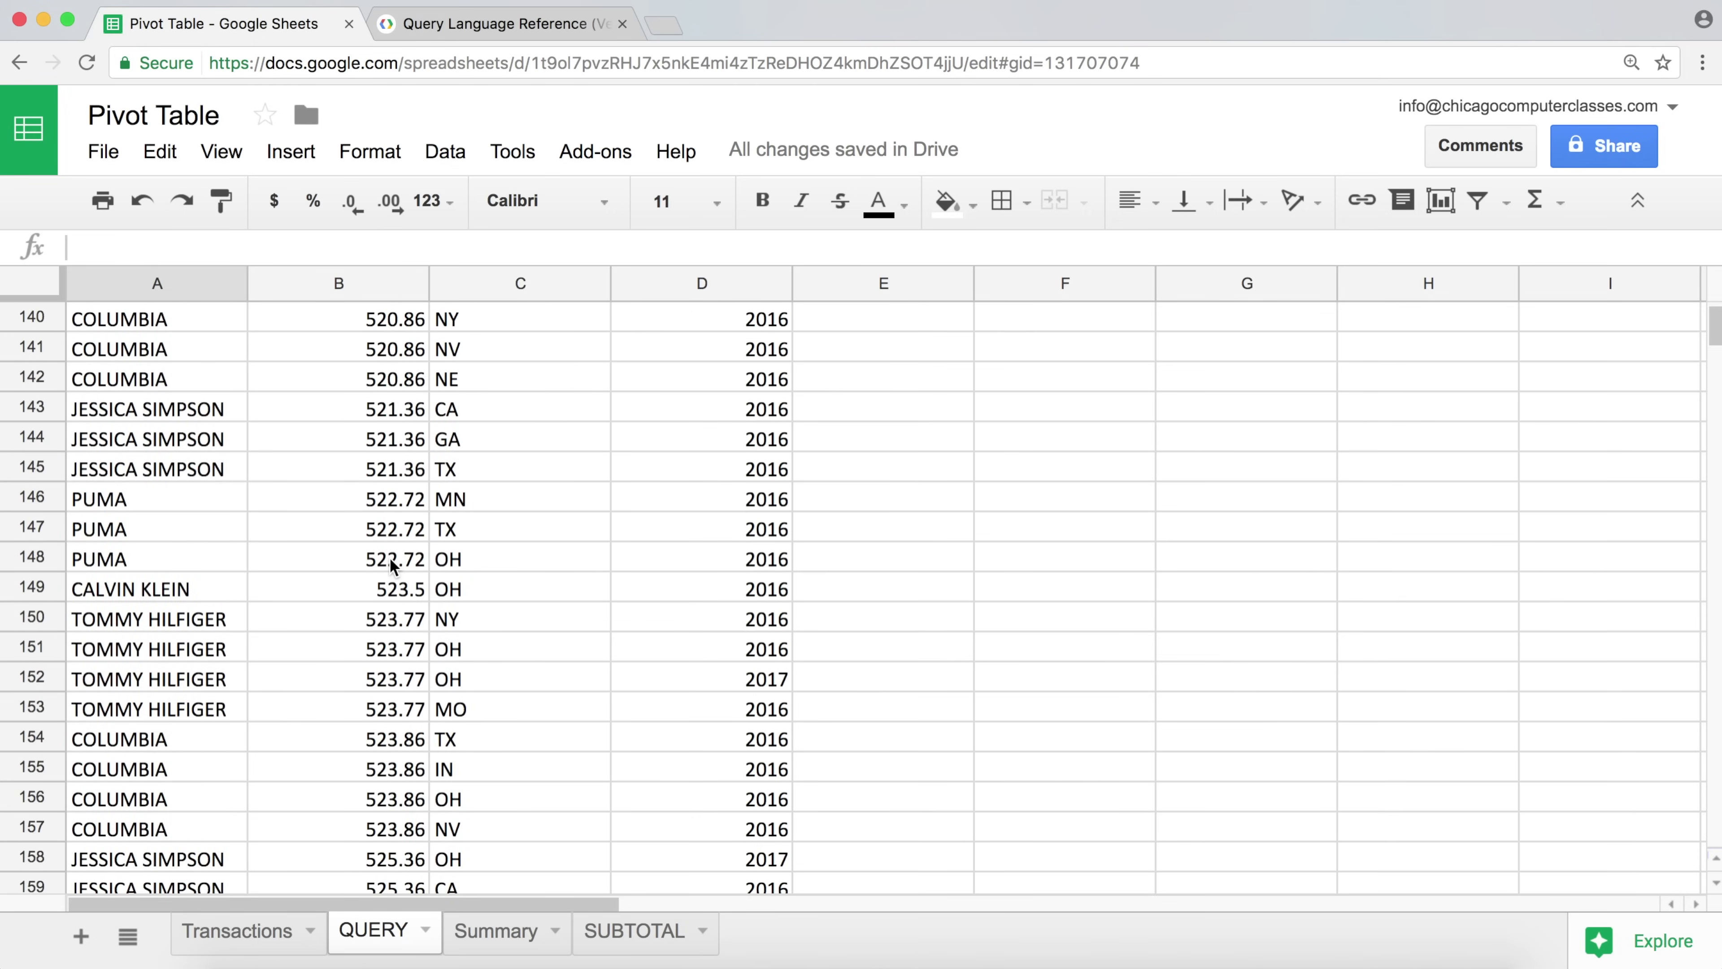
scroll(390, 558, "up", 20)
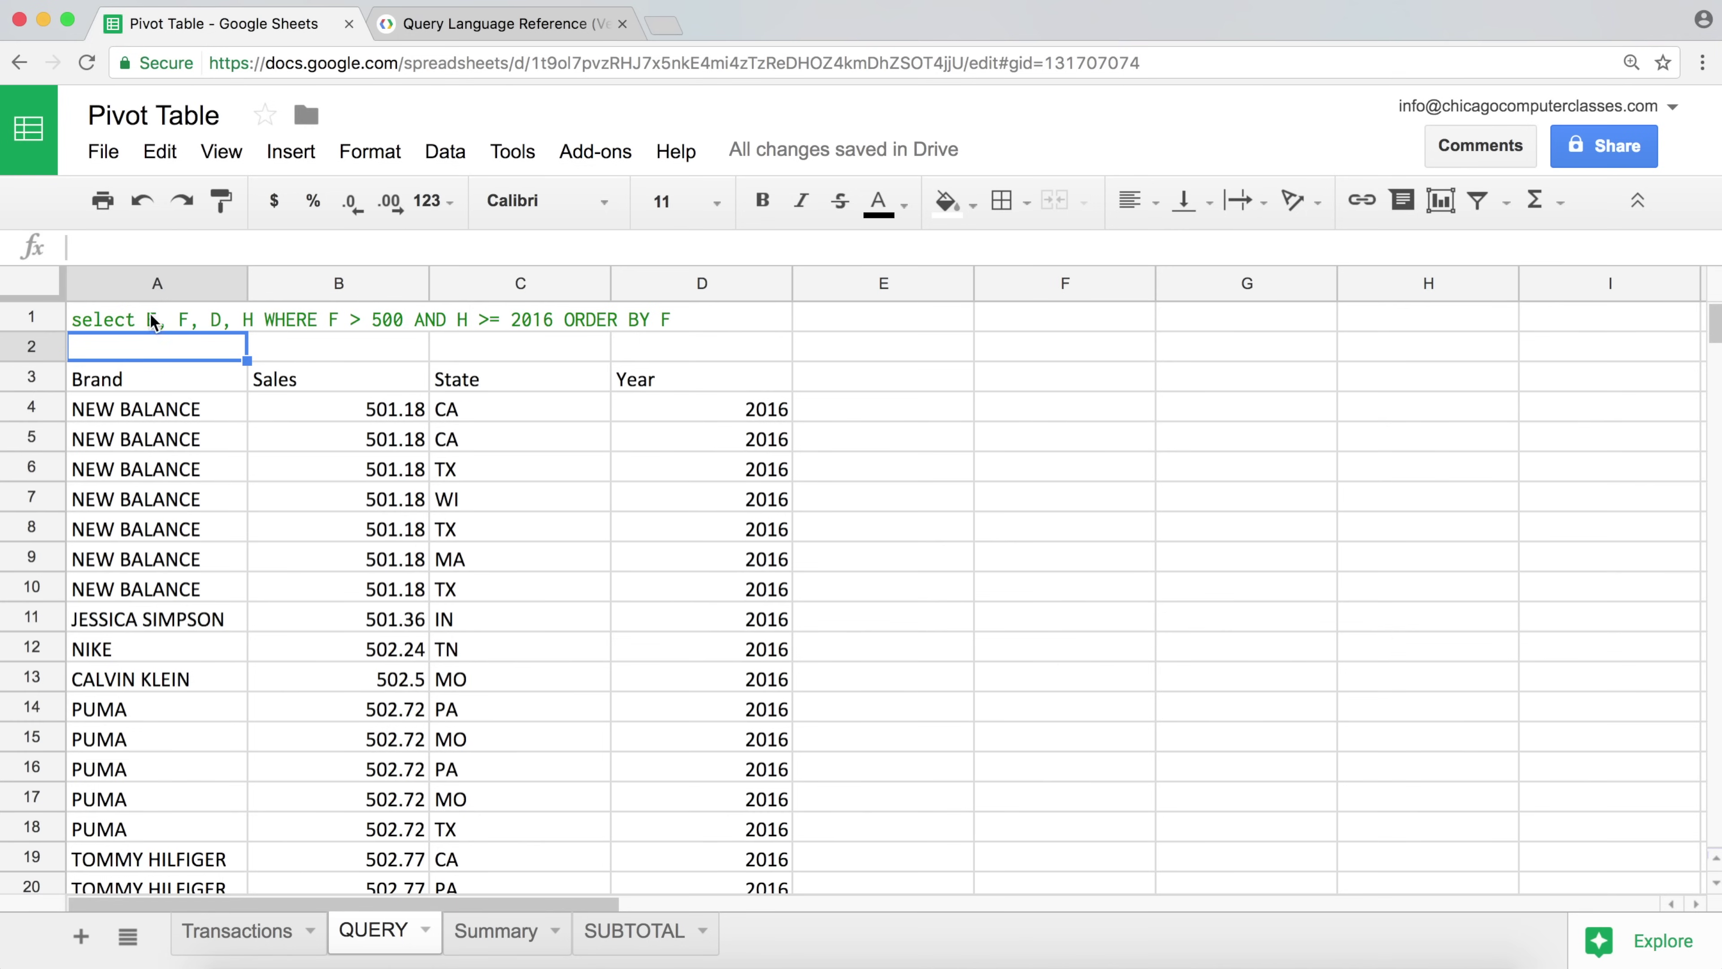
- Add DESC after ORDER BY F in A1 and check the first Sales value
left_click(173, 318)
left_click(705, 250)
type("DE")
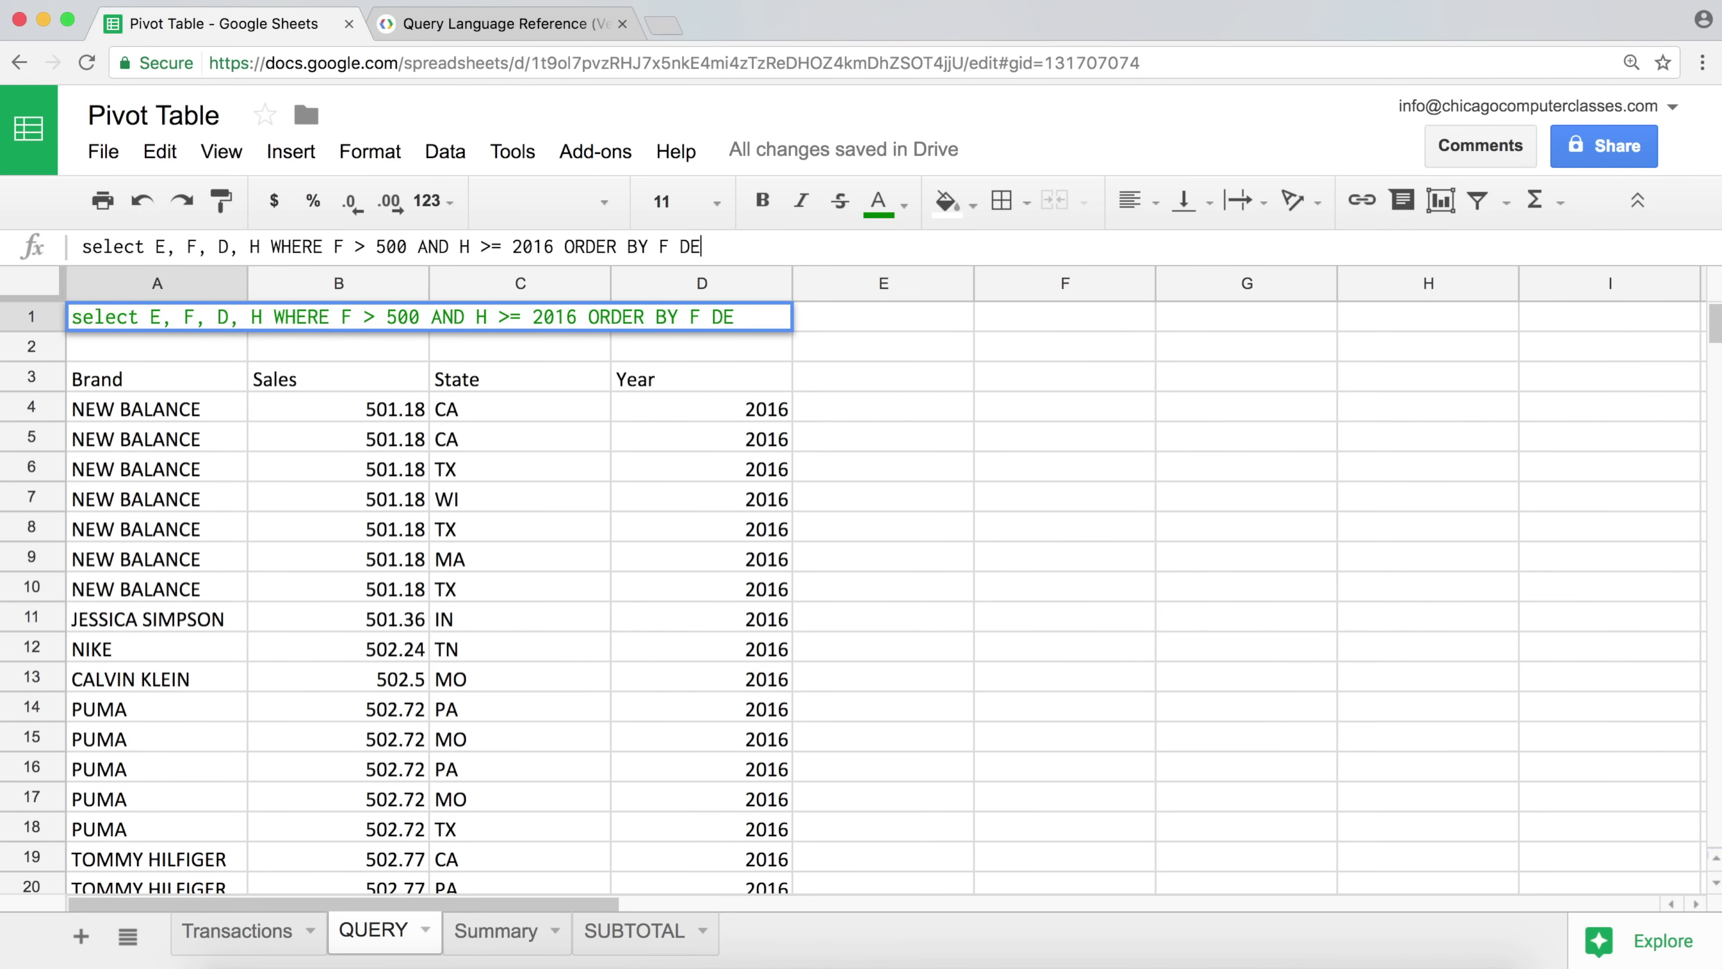
type("SC")
key("Return")
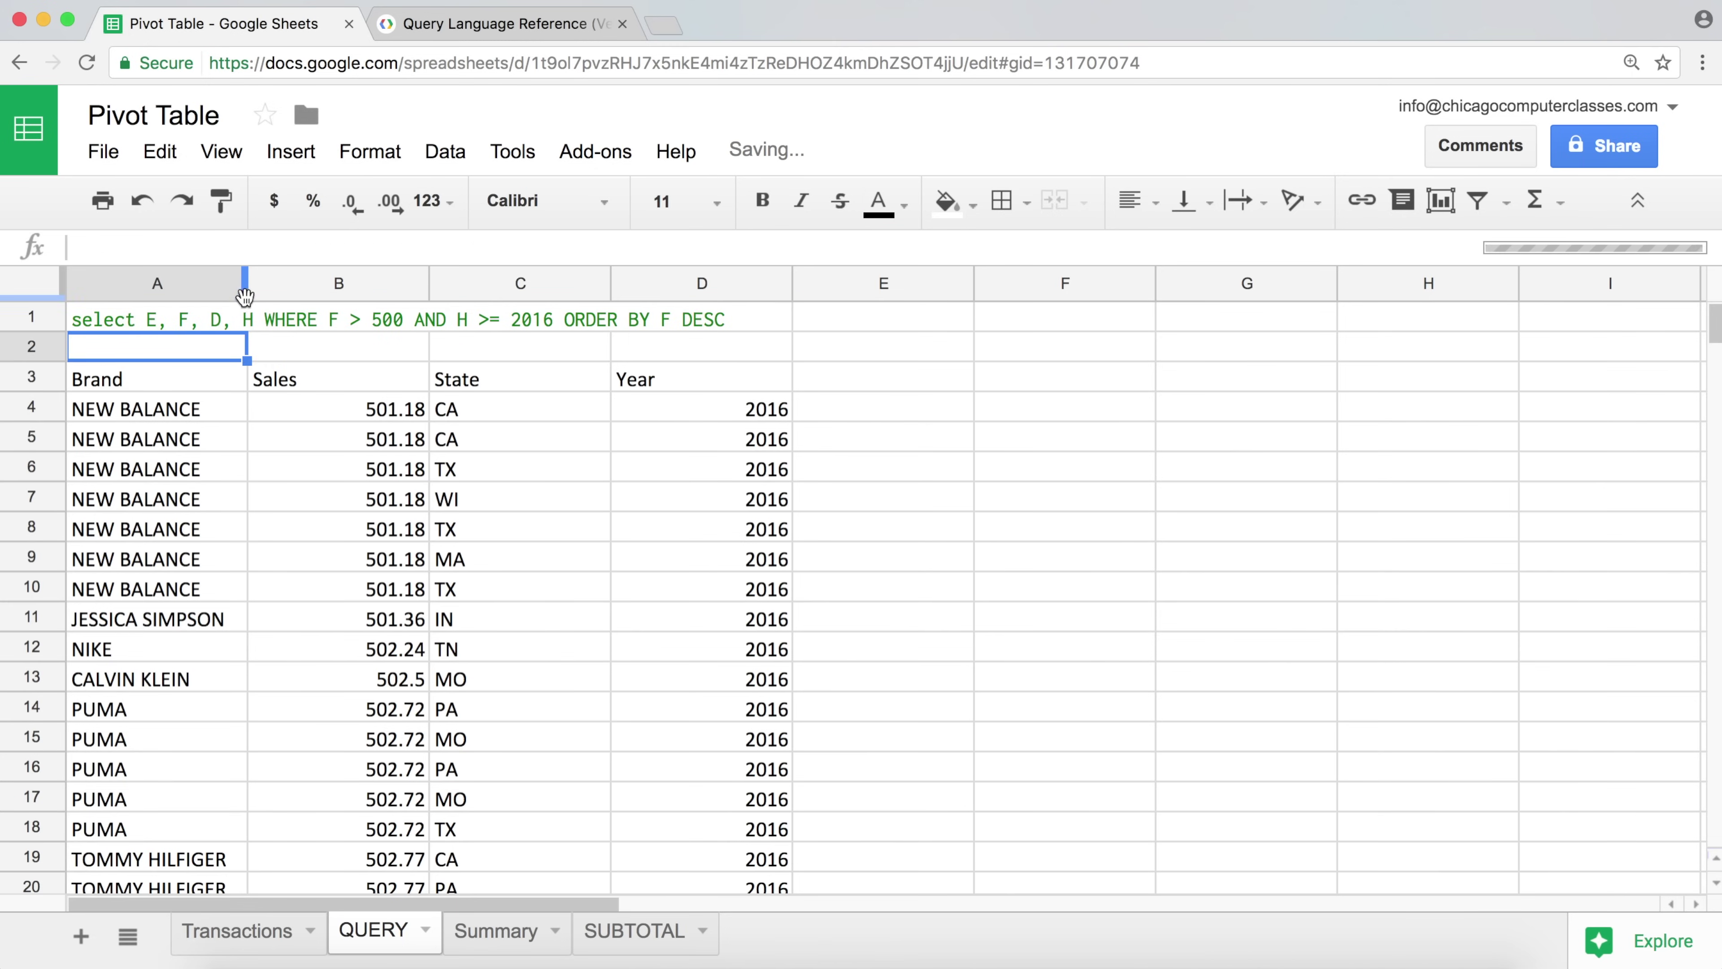
left_click(175, 316)
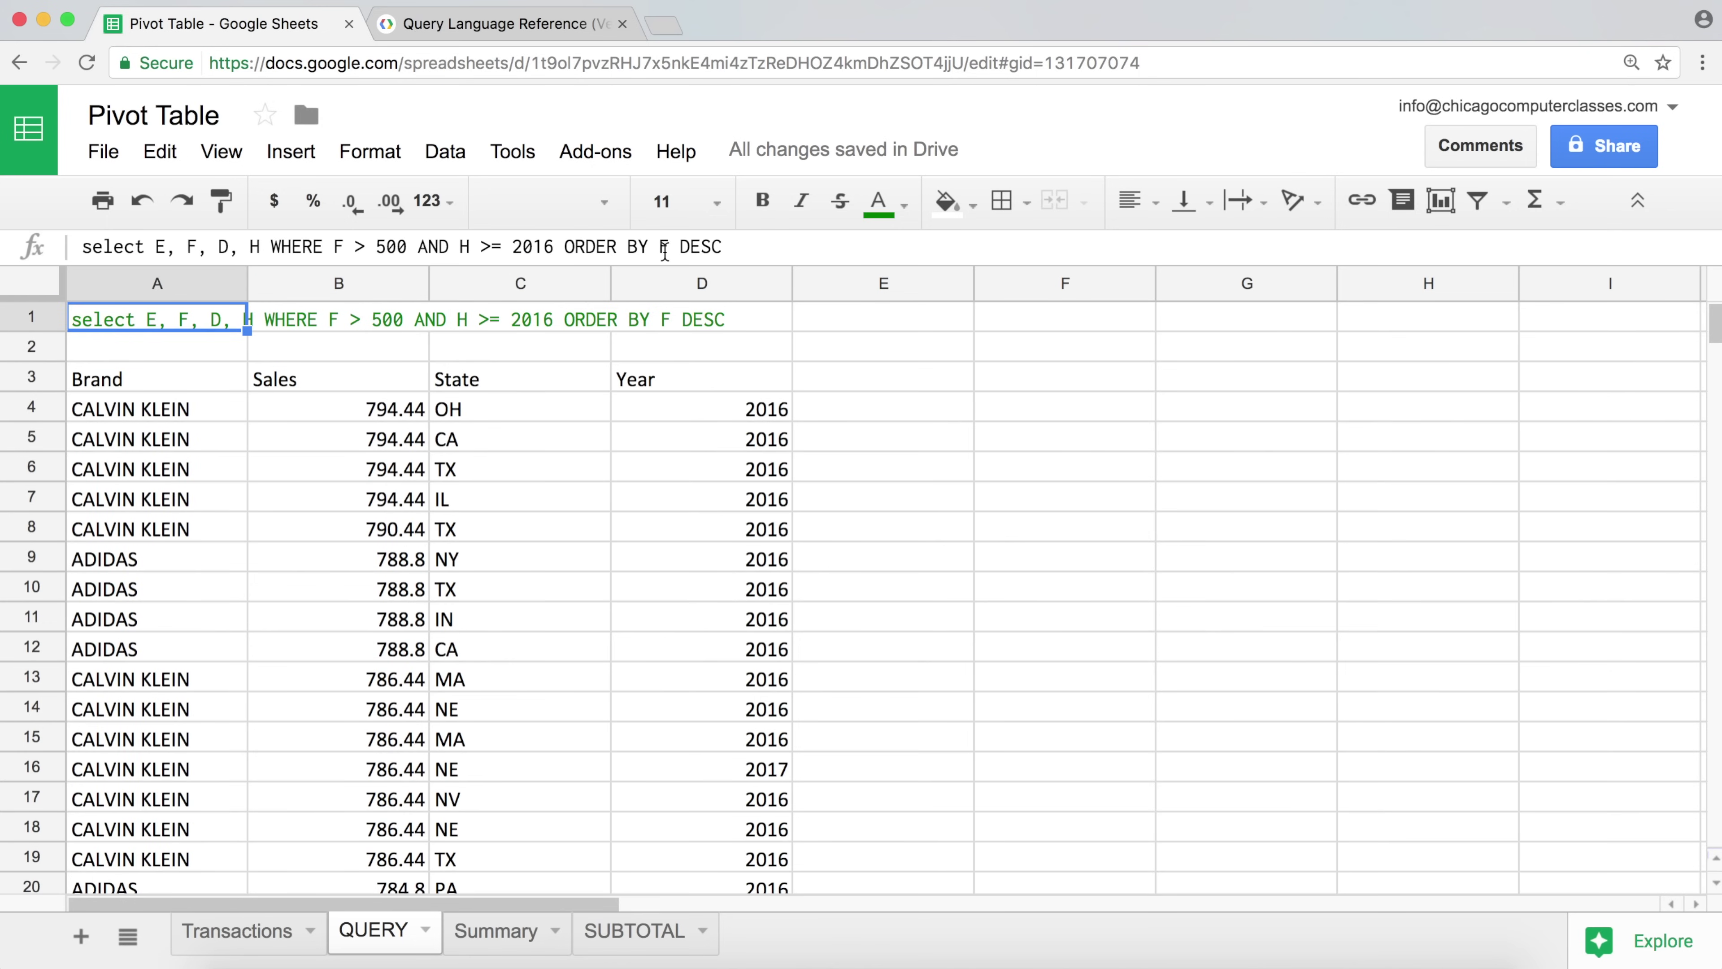
left_click(370, 413)
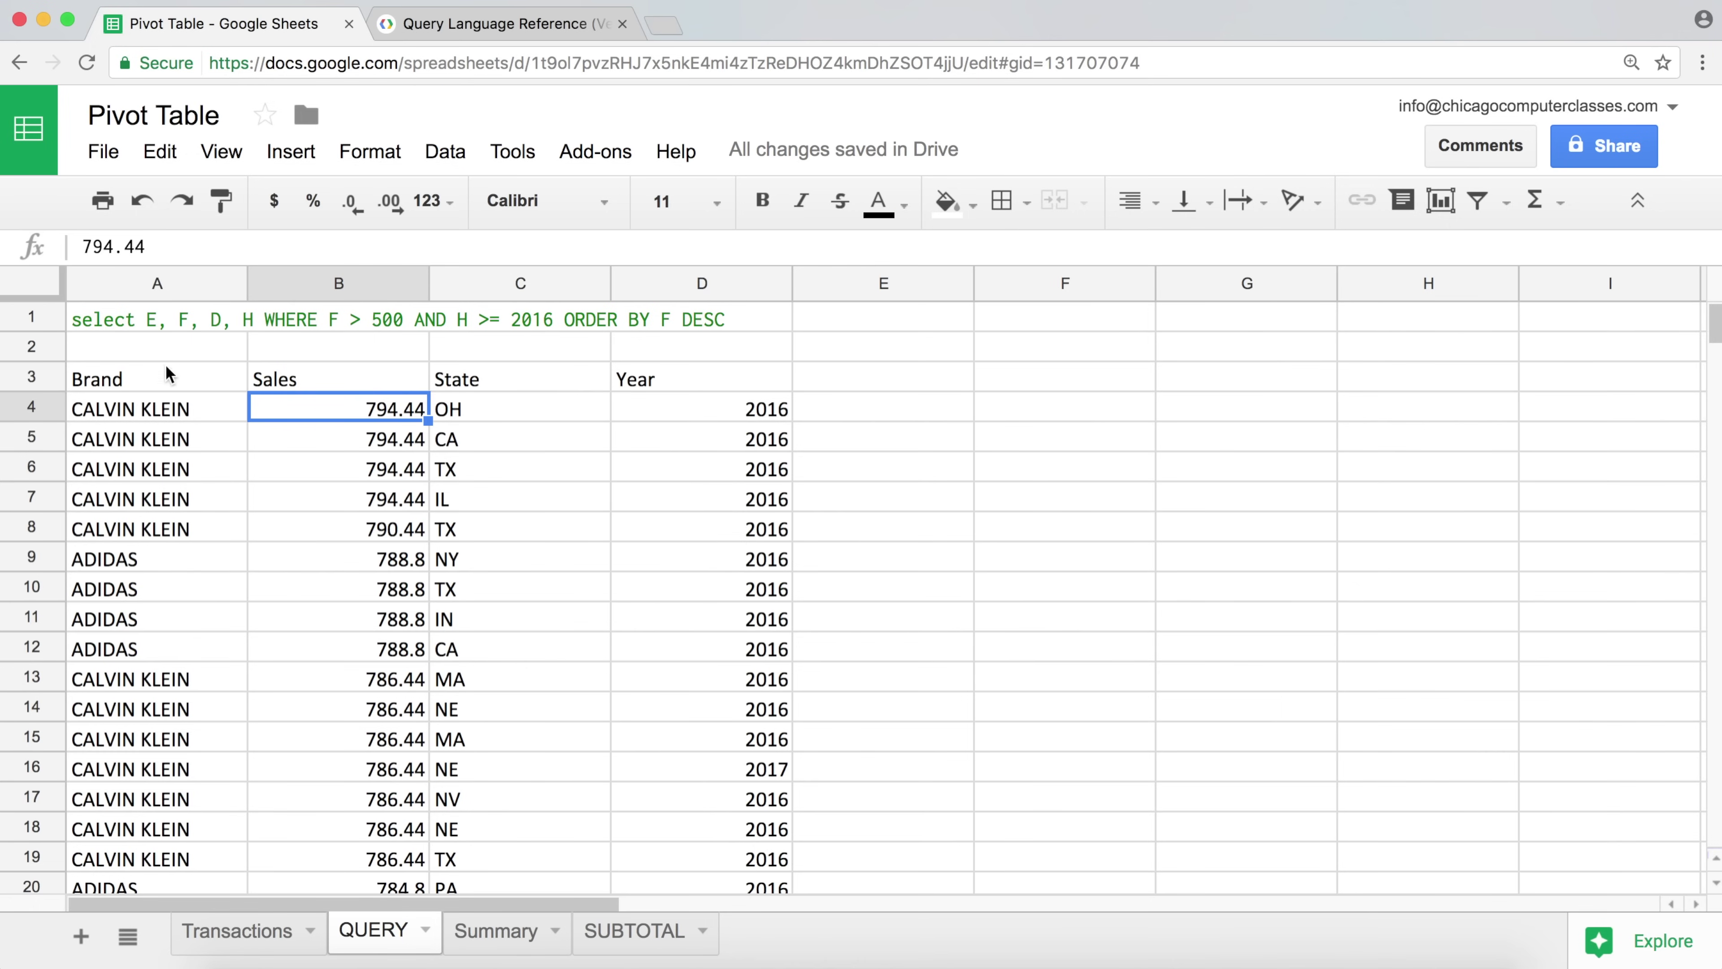
- Remove the F > 500 condition from A1 and change the year condition to H = 2017
left_click(95, 319)
left_click_drag(460, 246, 337, 247)
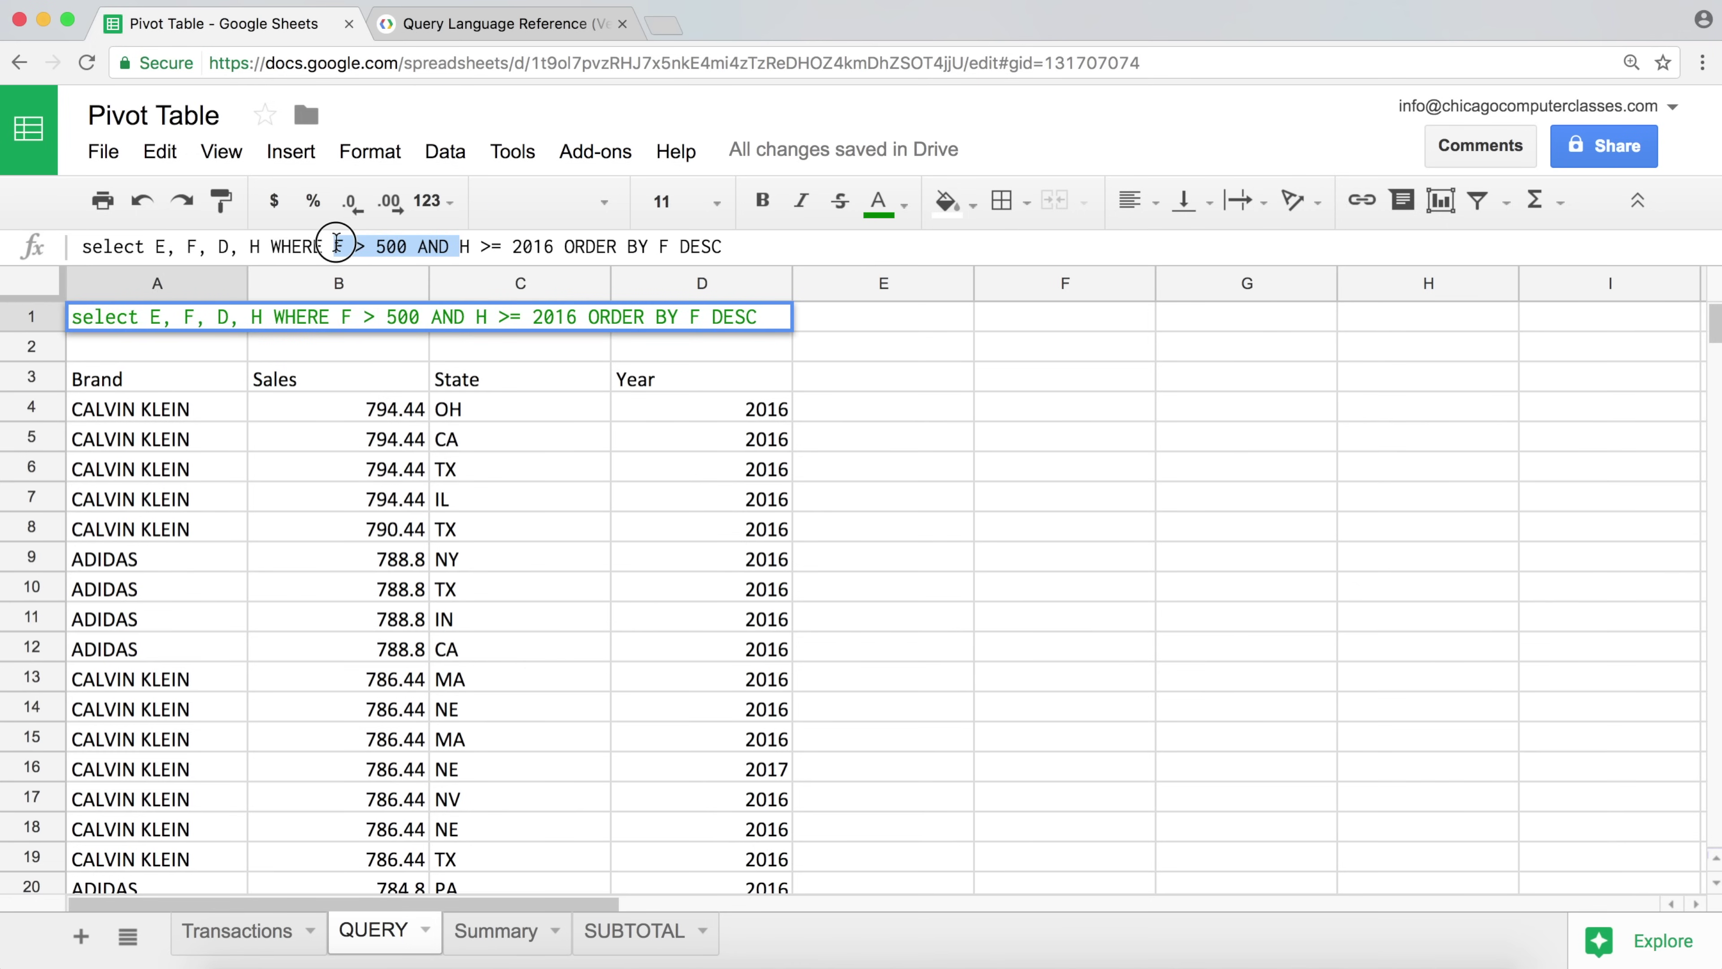
key("BackSpace")
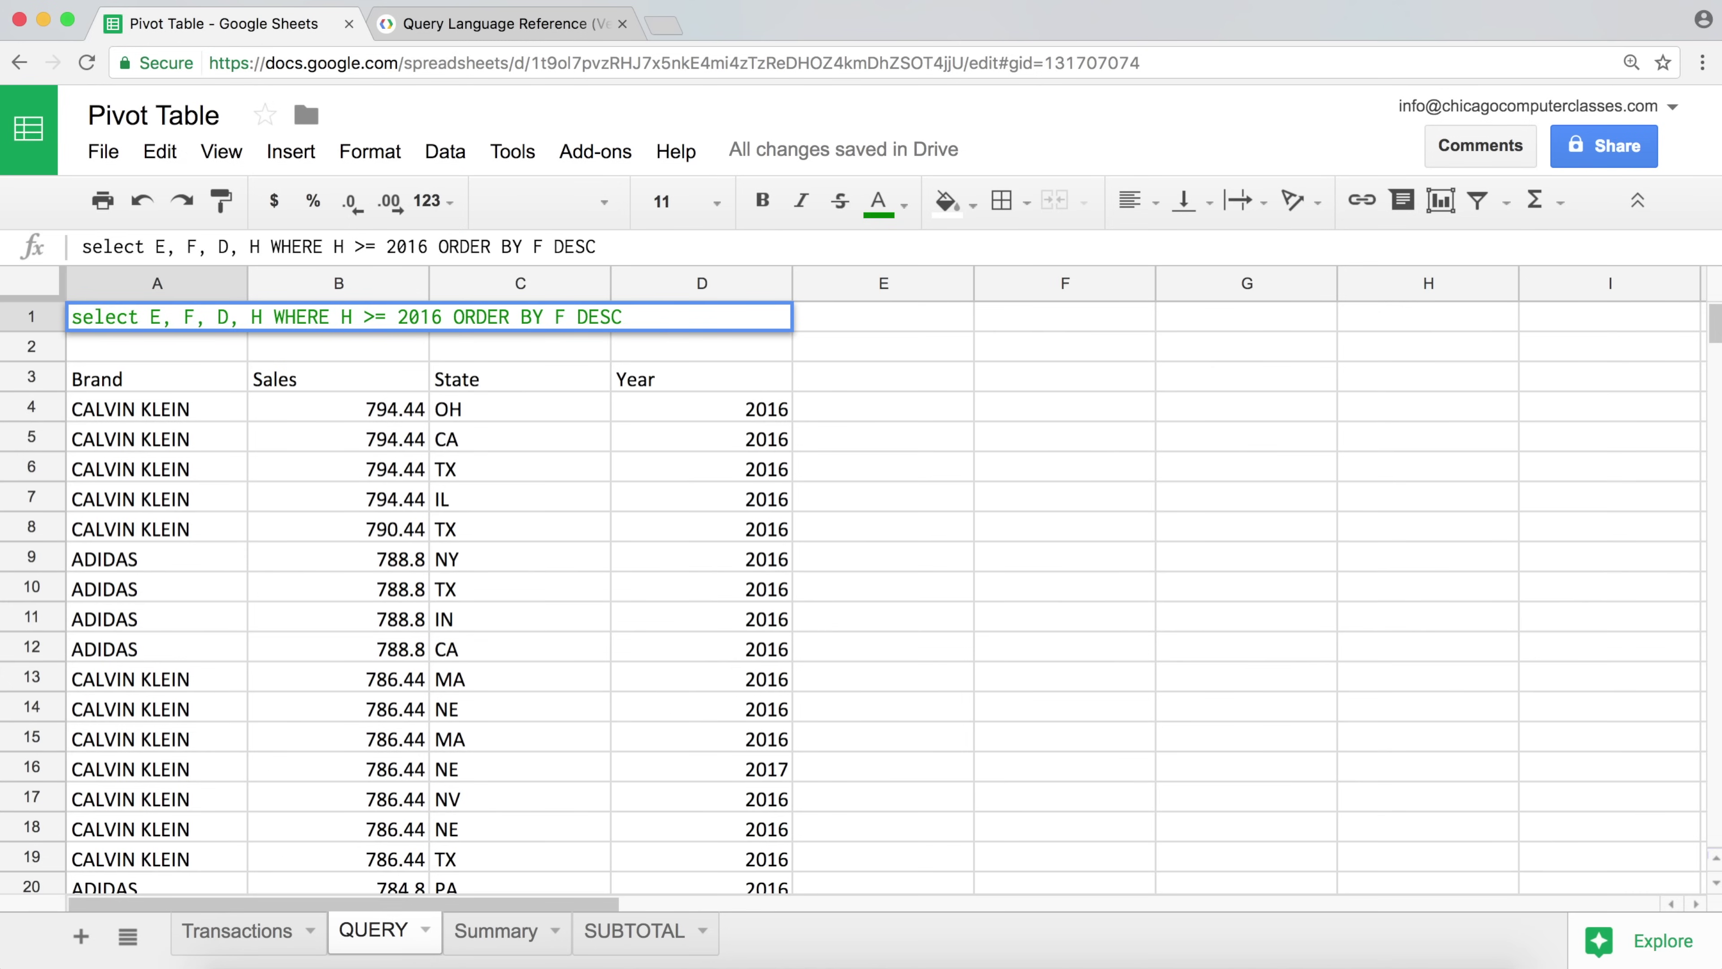
left_click_drag(428, 246, 421, 247)
type("7")
left_click(365, 246)
key("BackSpace")
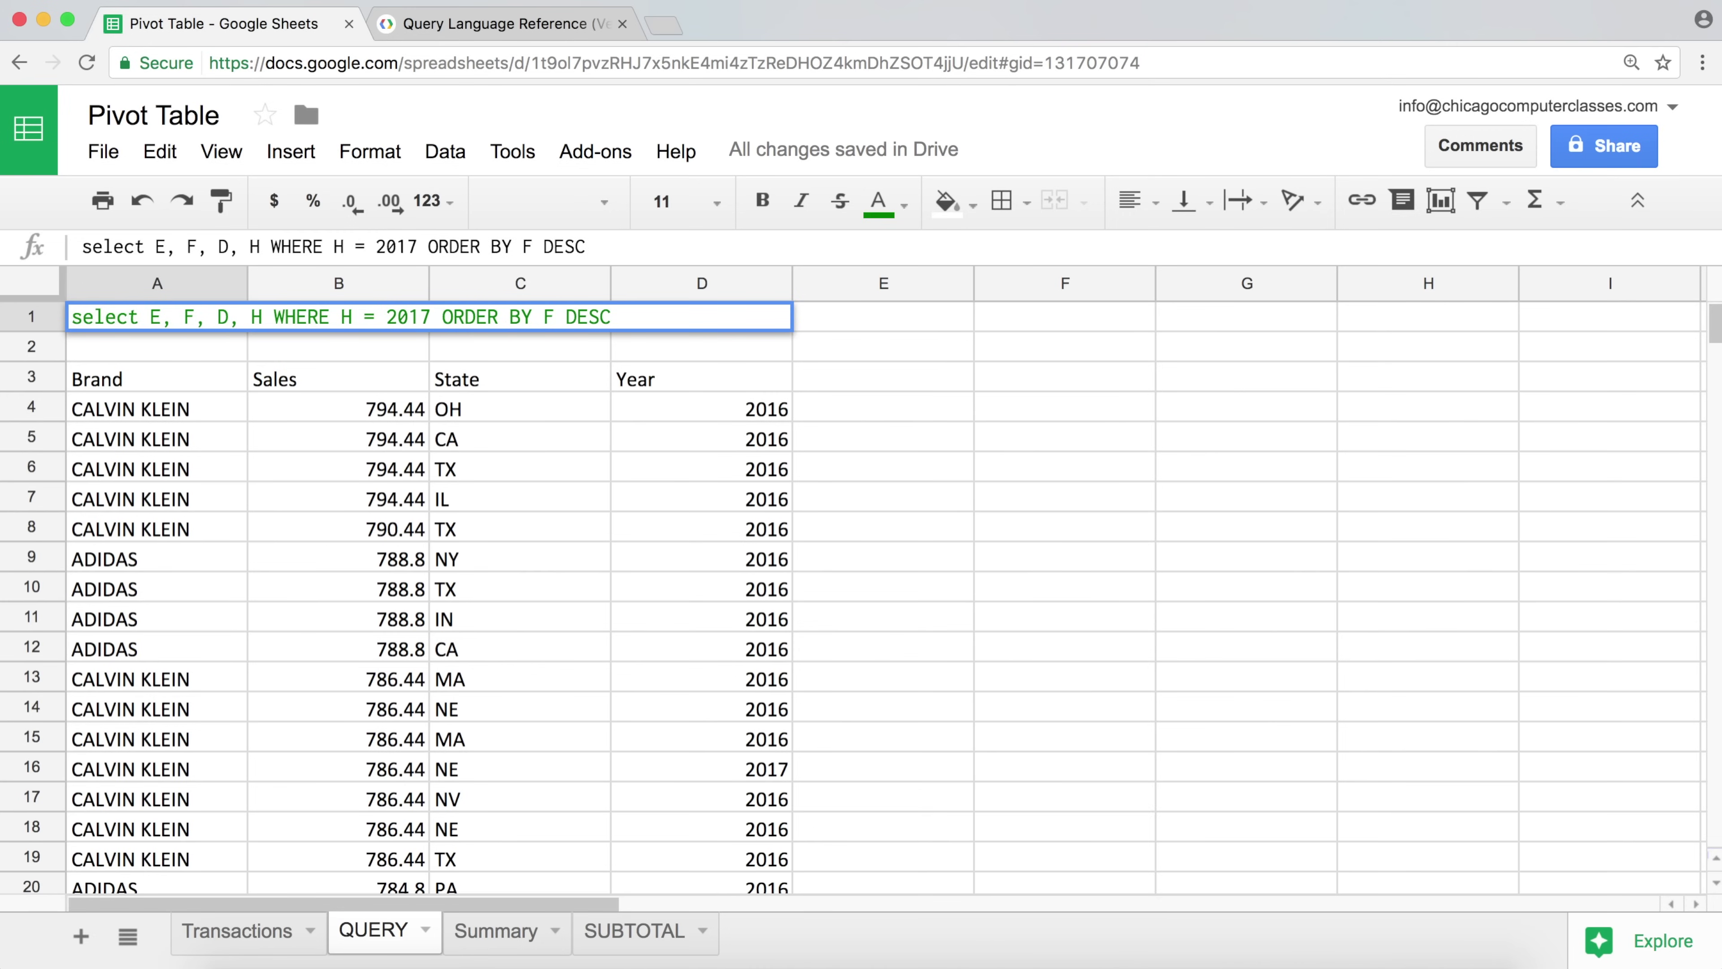
key("Return")
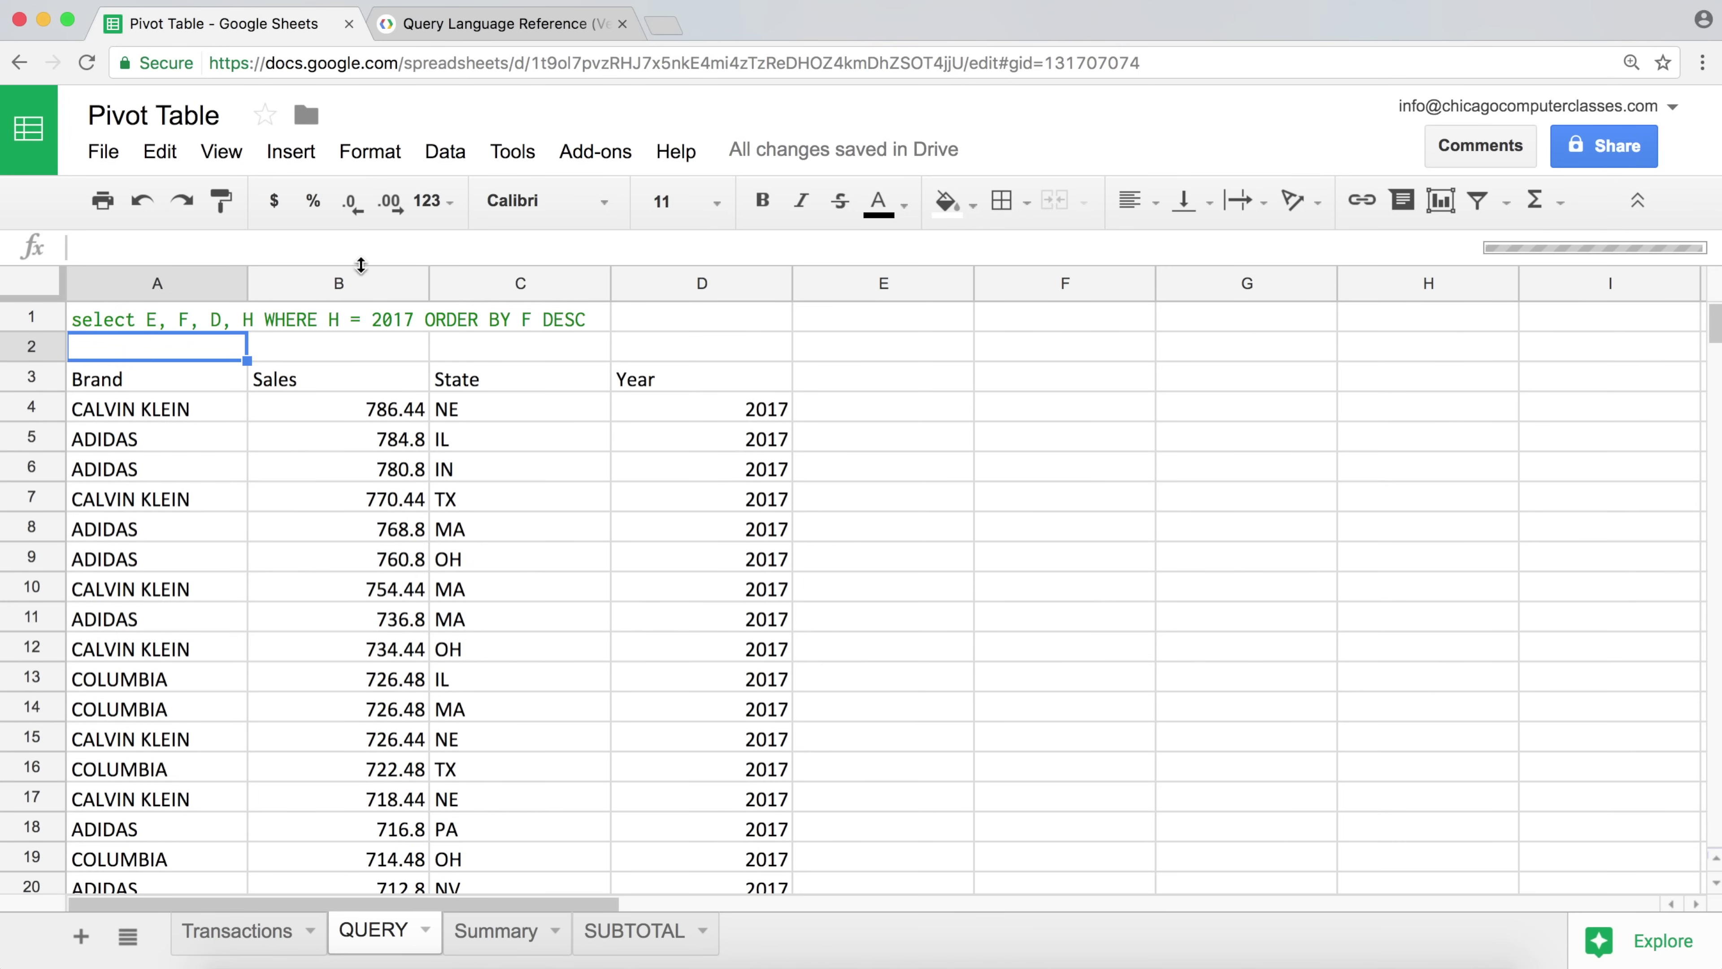
- Examine the Brand and Sales rows returned for 2017 in descending order of sales
left_click(386, 419)
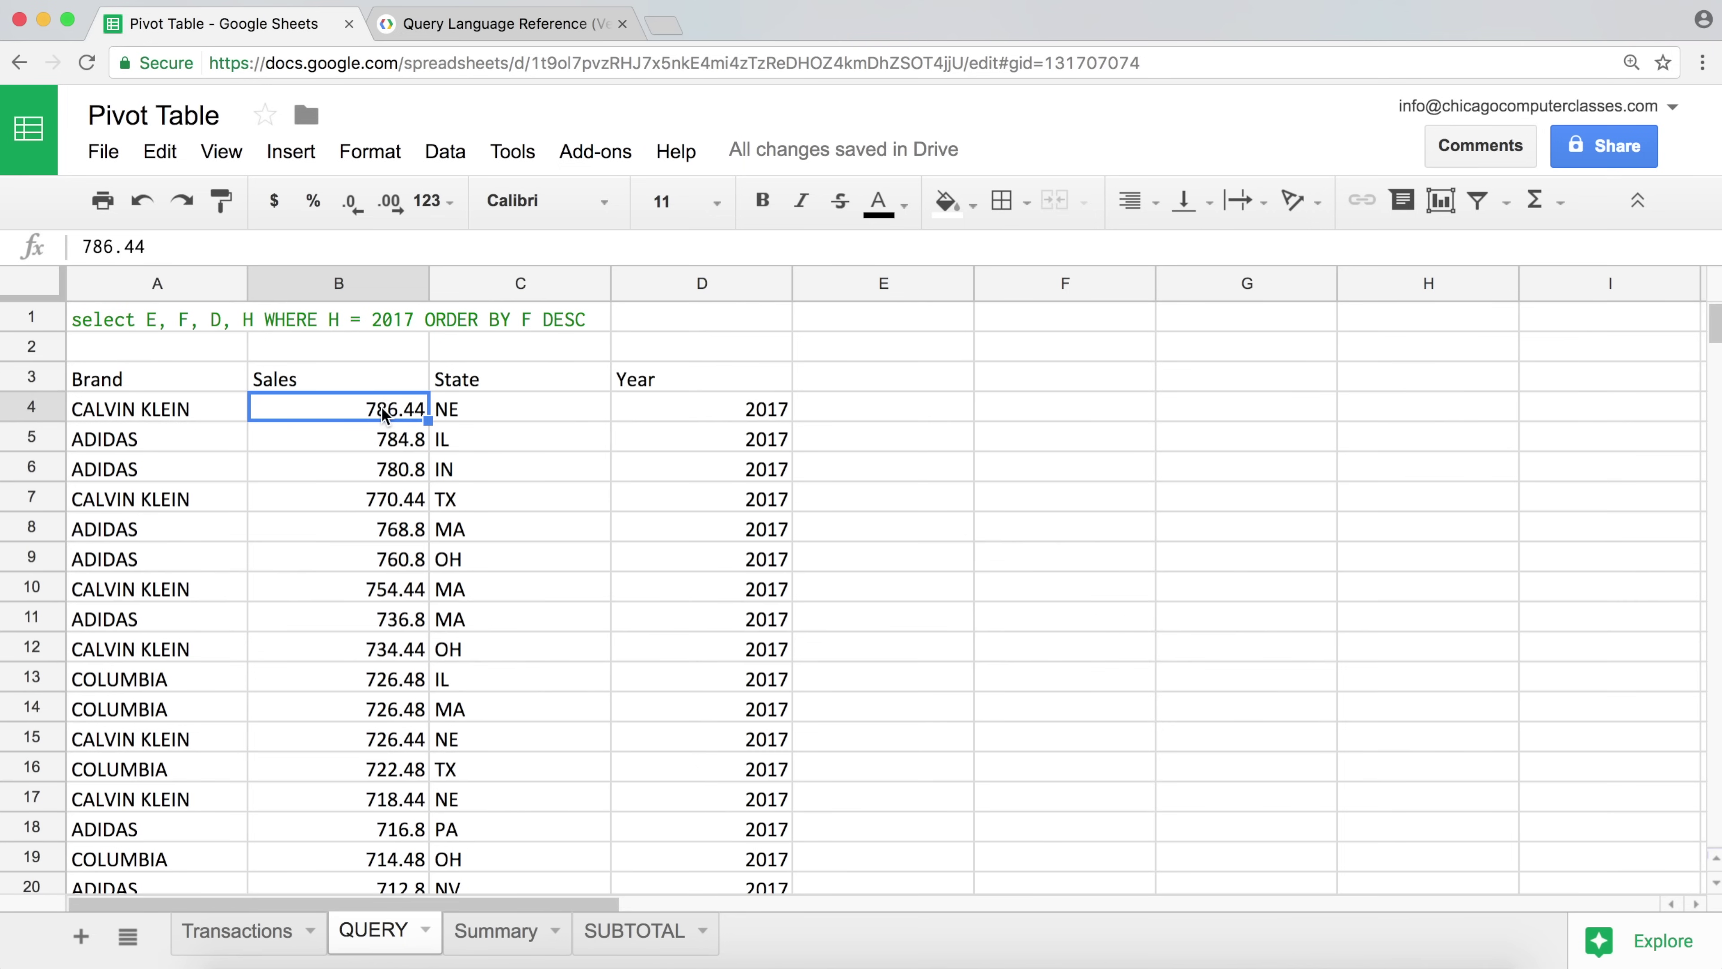
scroll(366, 617, "down", 8)
scroll(366, 617, "down", 2)
scroll(366, 617, "up", 10)
scroll(366, 618, "down", 15)
scroll(366, 617, "down", 6)
scroll(369, 617, "up", 20)
scroll(199, 544, "down", 20)
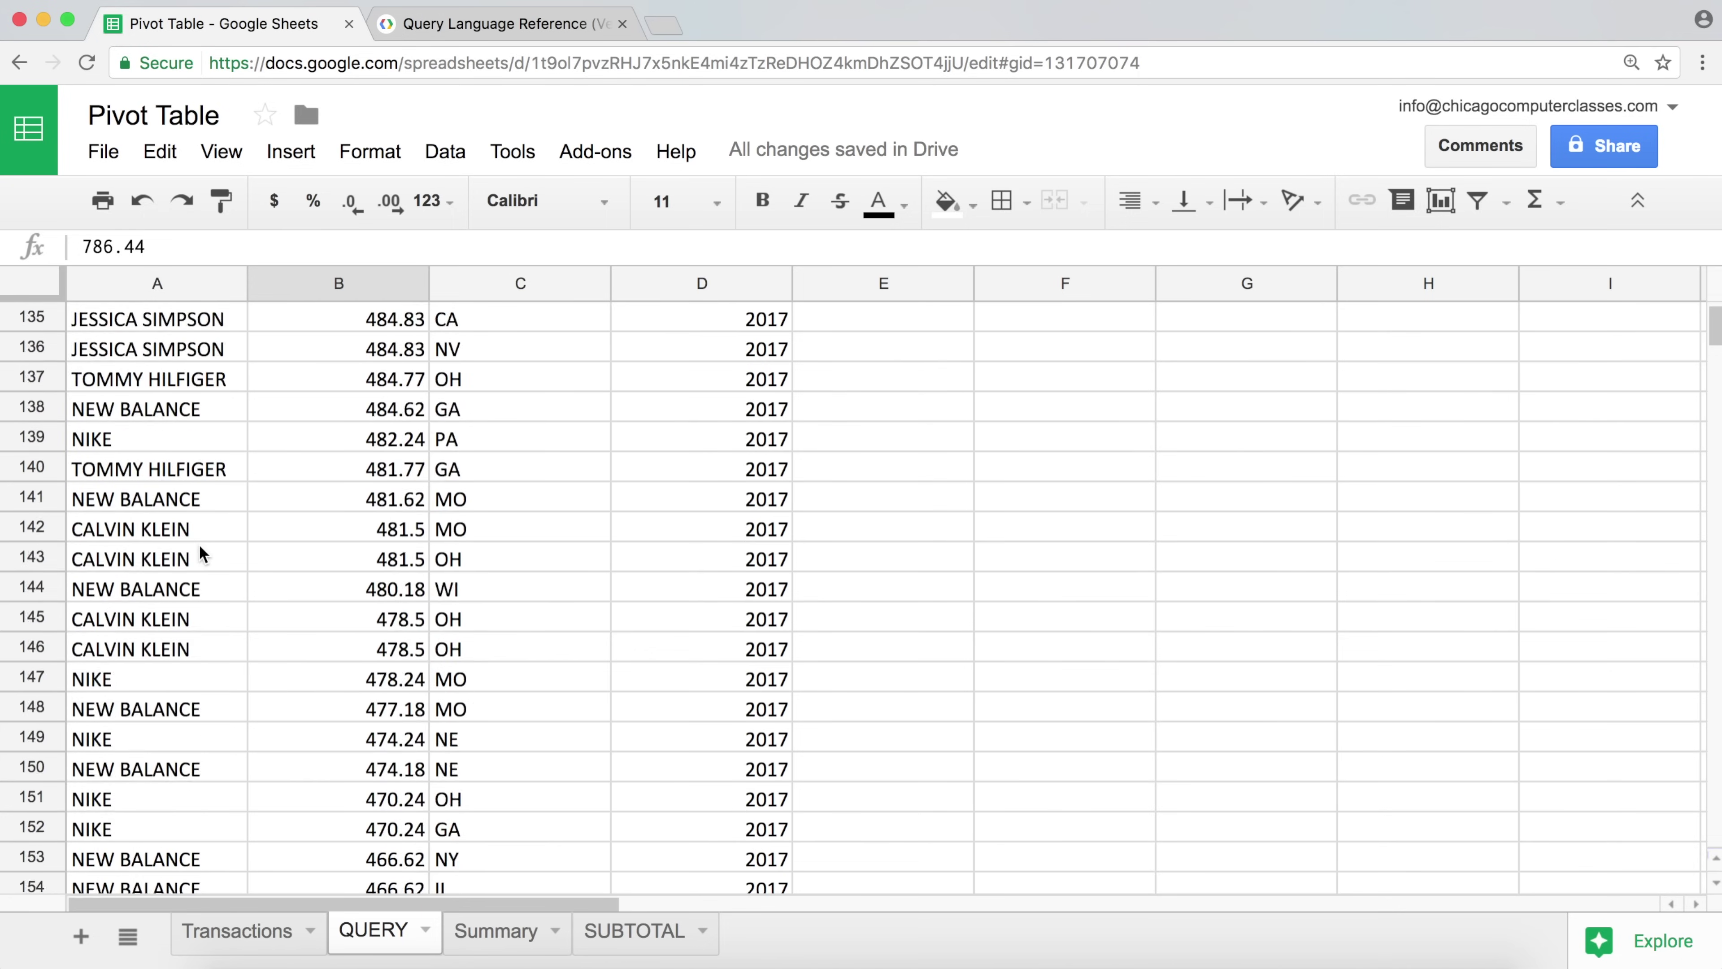
scroll(199, 544, "up", 15)
scroll(199, 544, "up", 16)
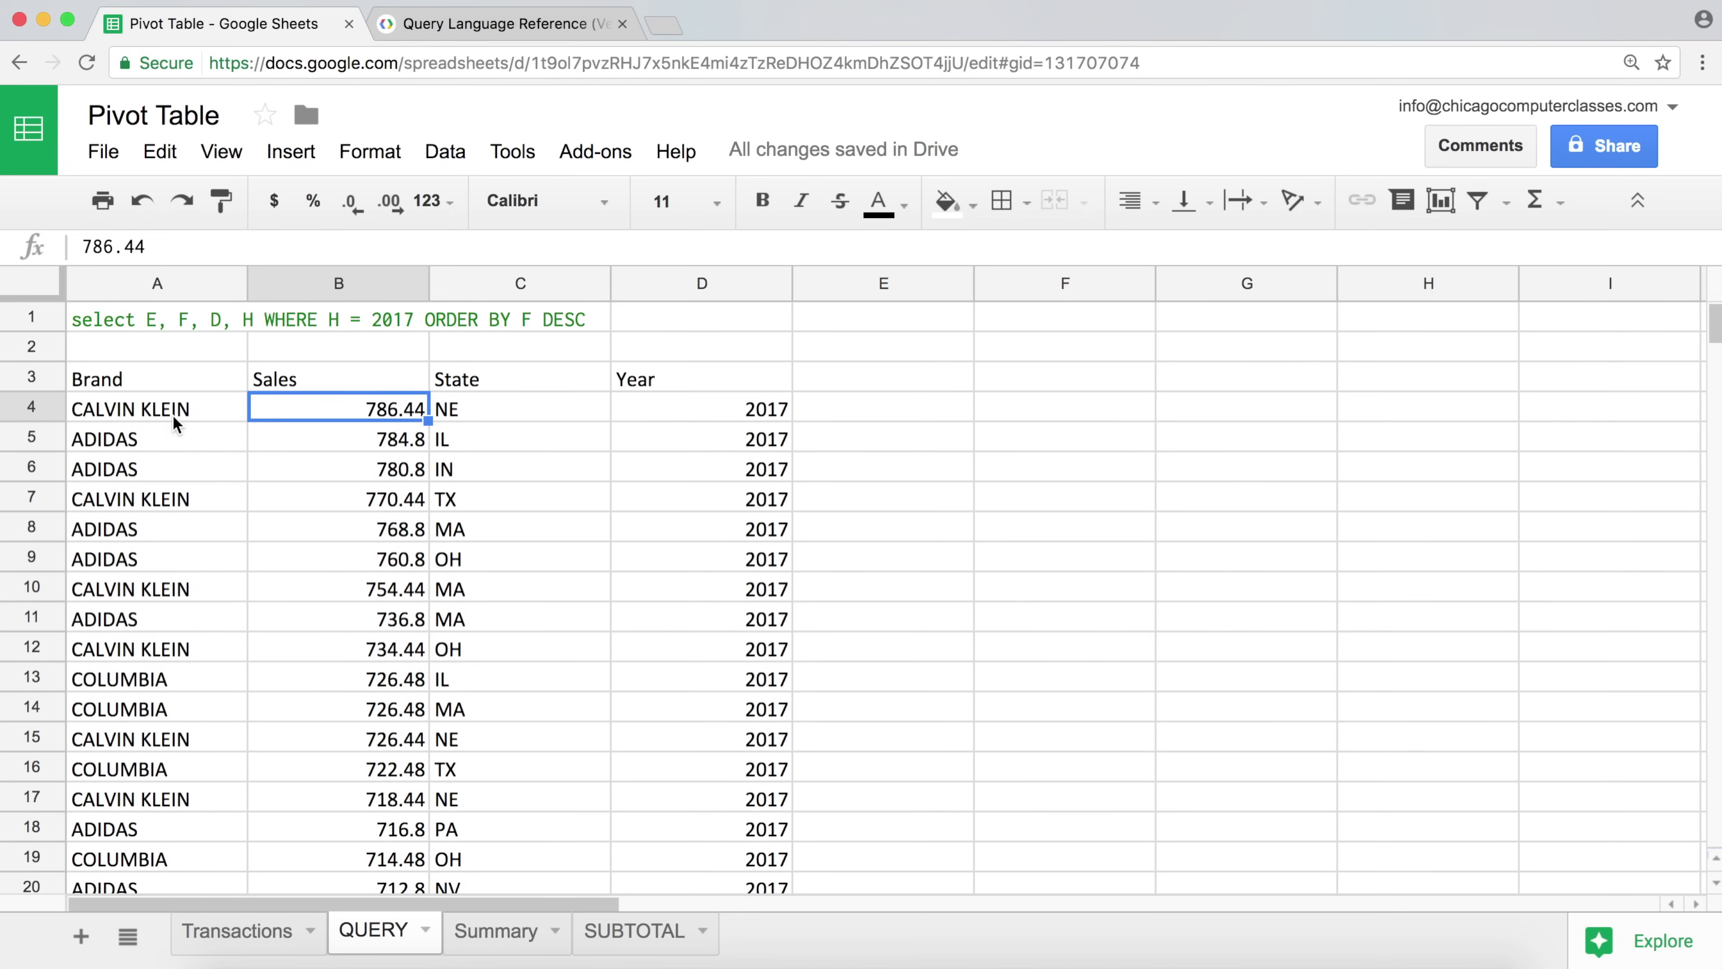
- Append LIMIT 10 to the query text in A1 and select the returned rows A4:D13
left_click(156, 315)
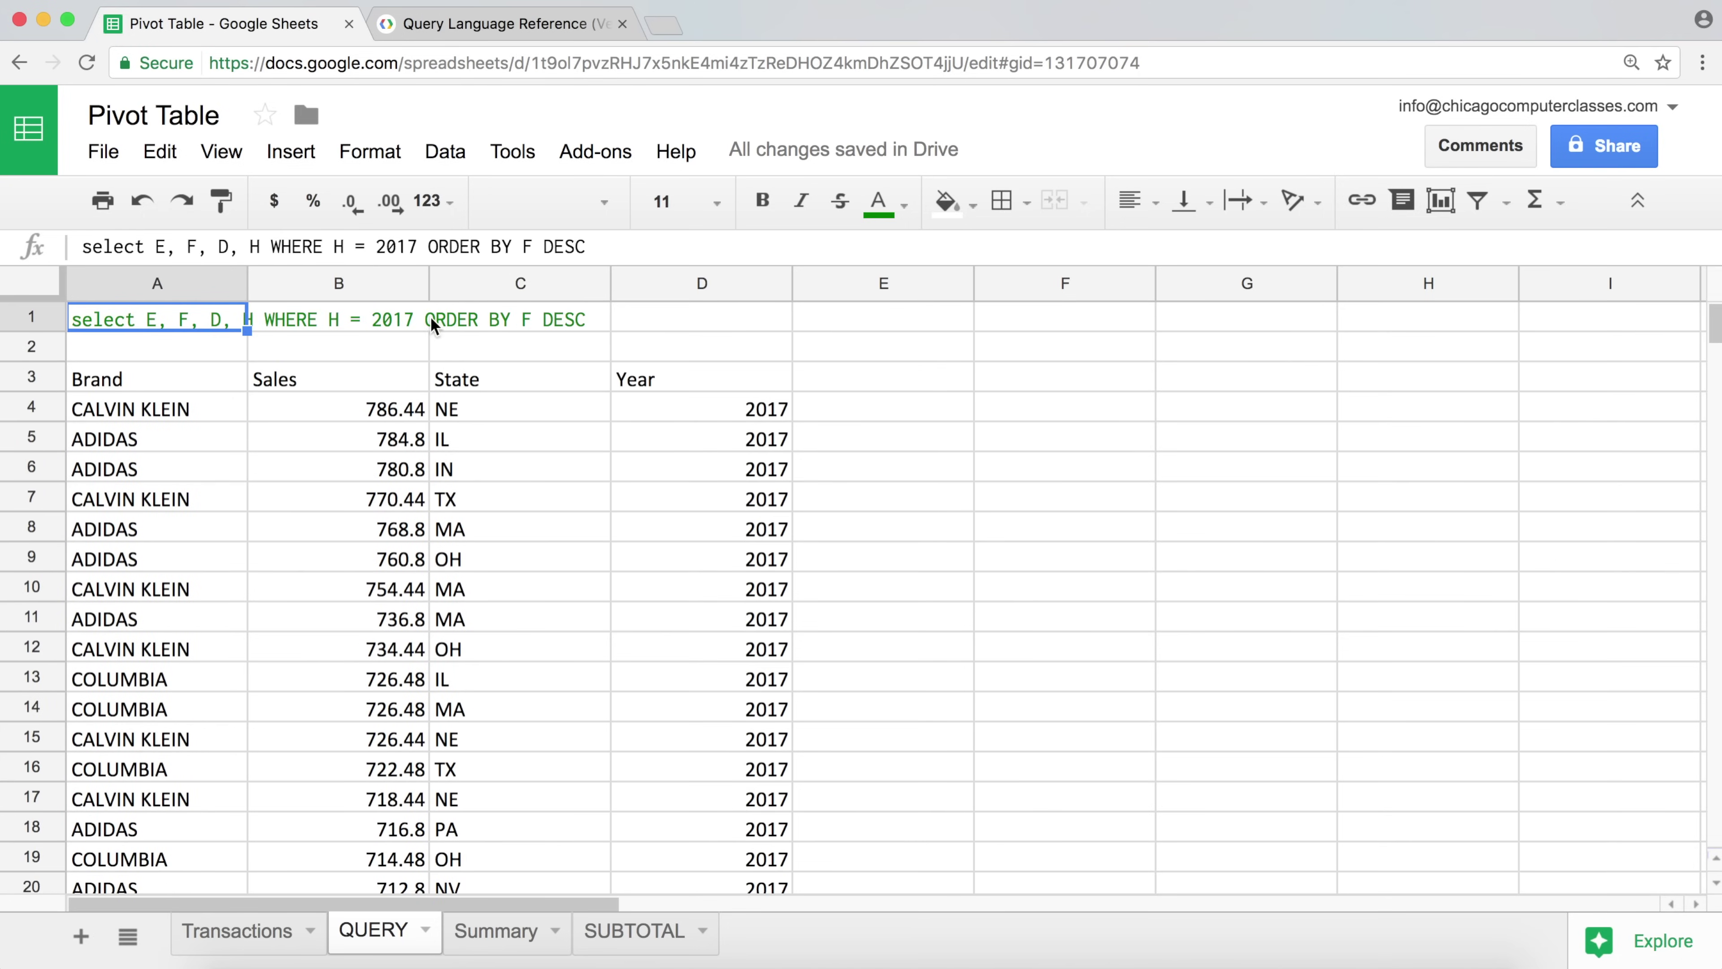
left_click(603, 244)
type("L")
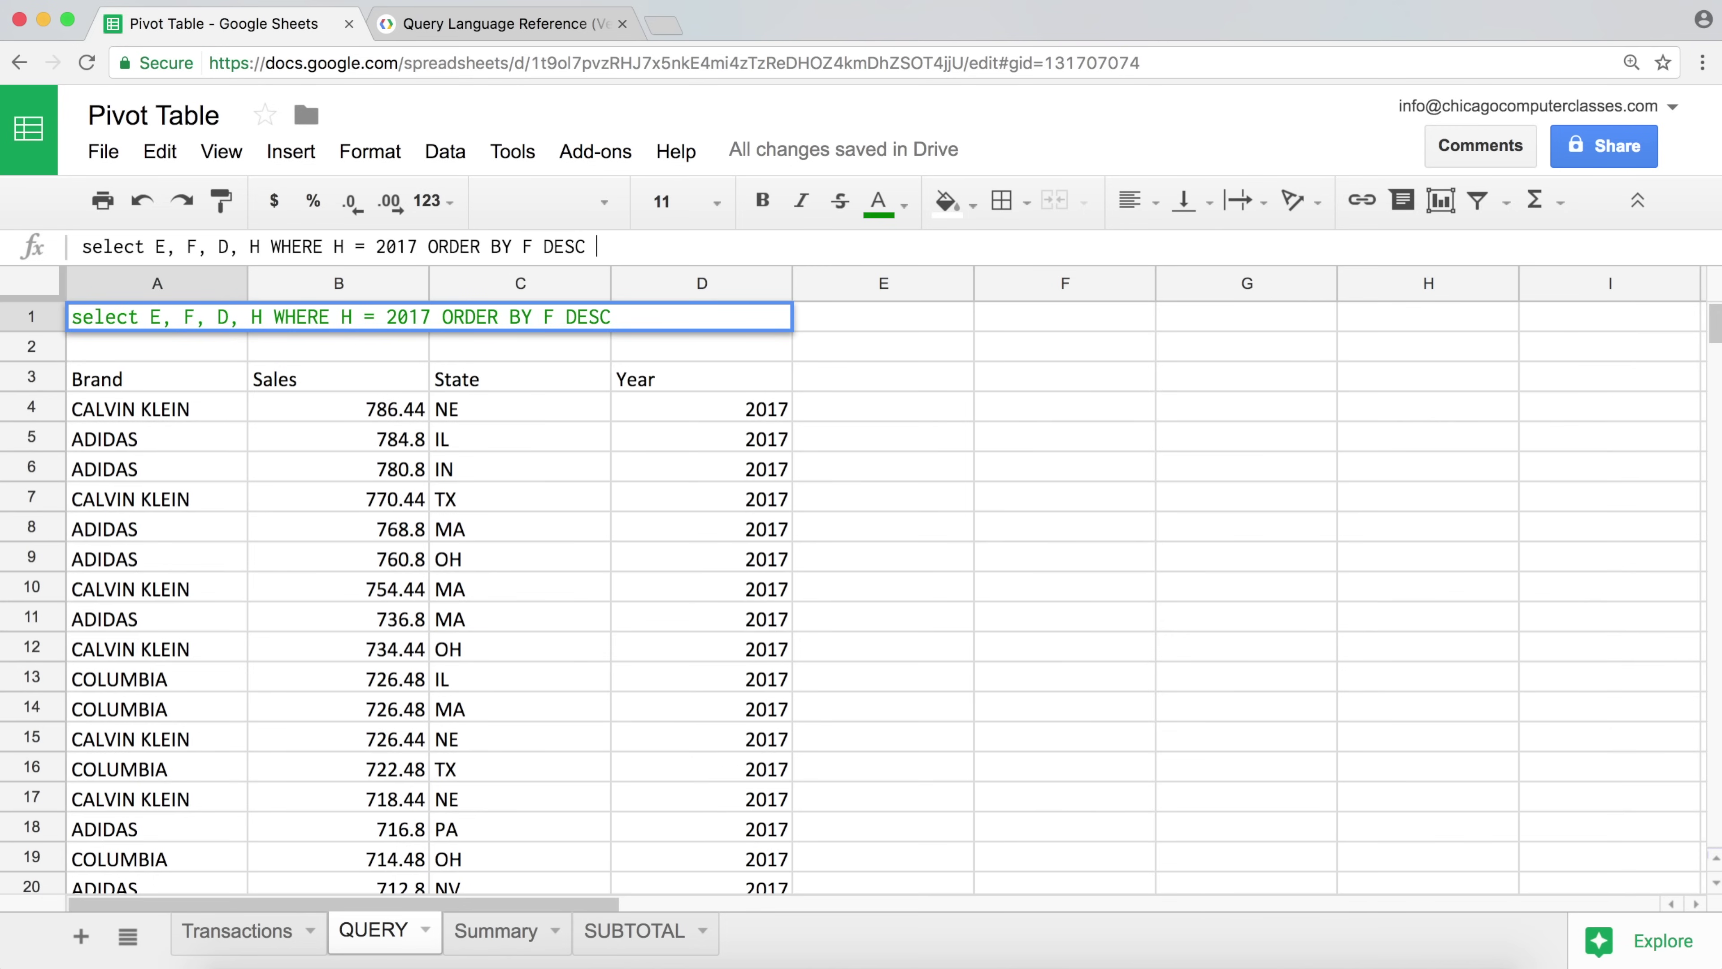
type("IMIT 10")
key("Return")
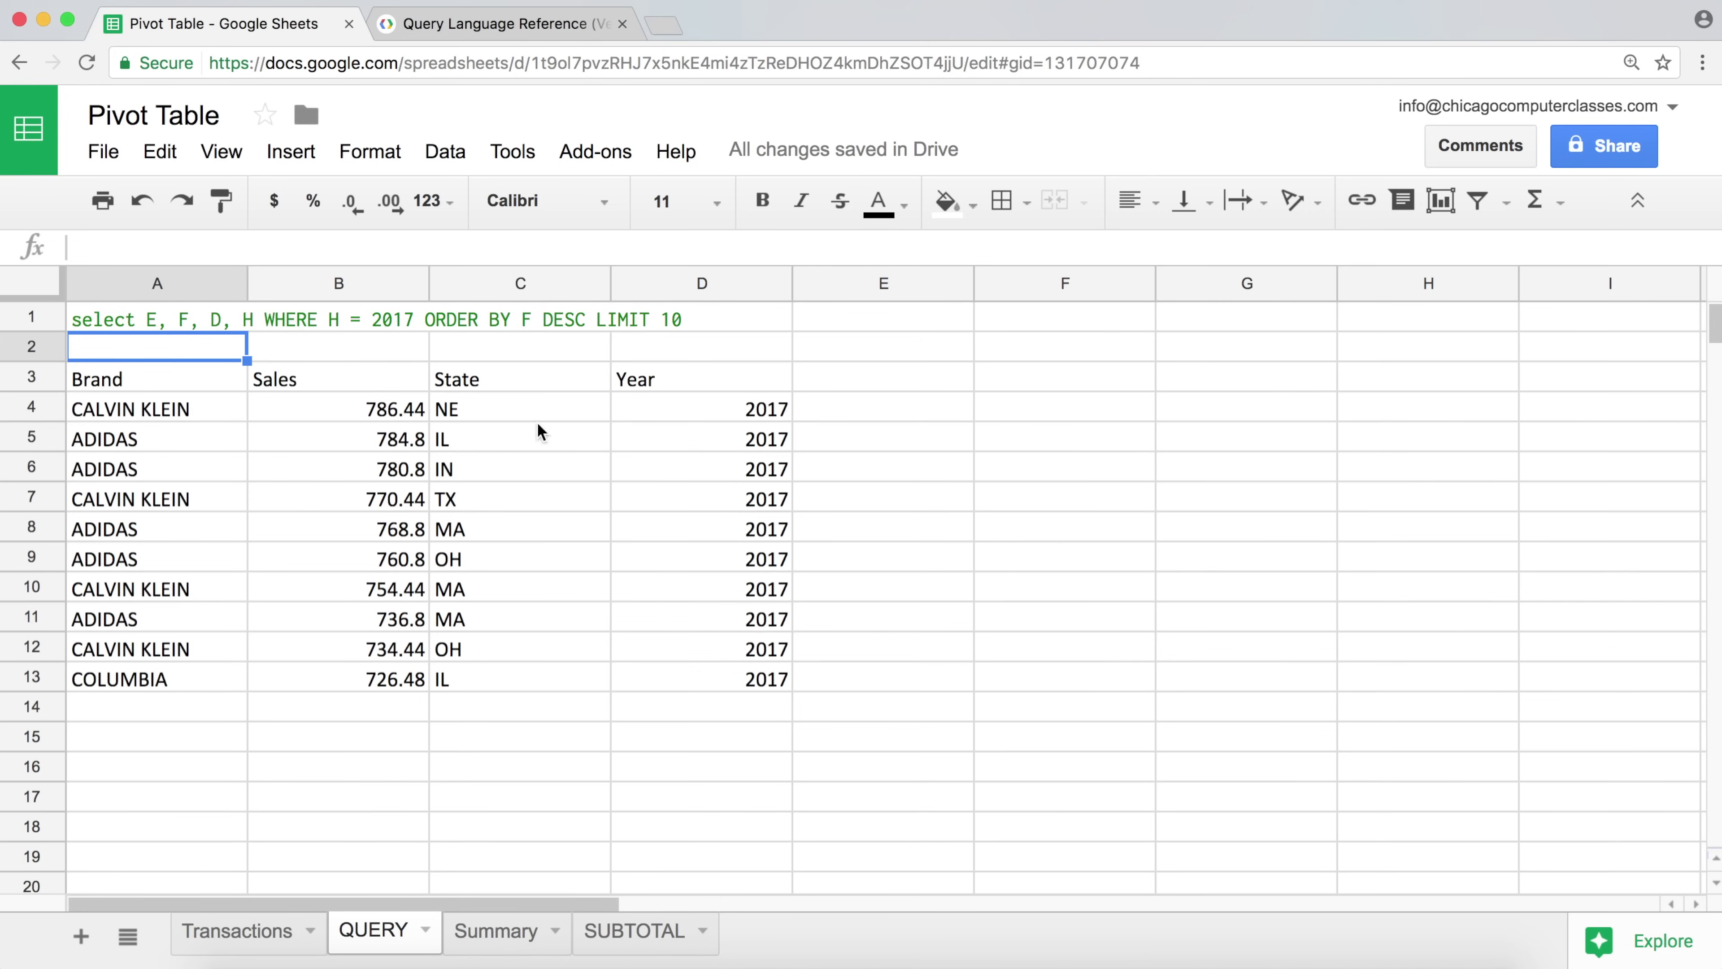
left_click_drag(173, 413, 738, 671)
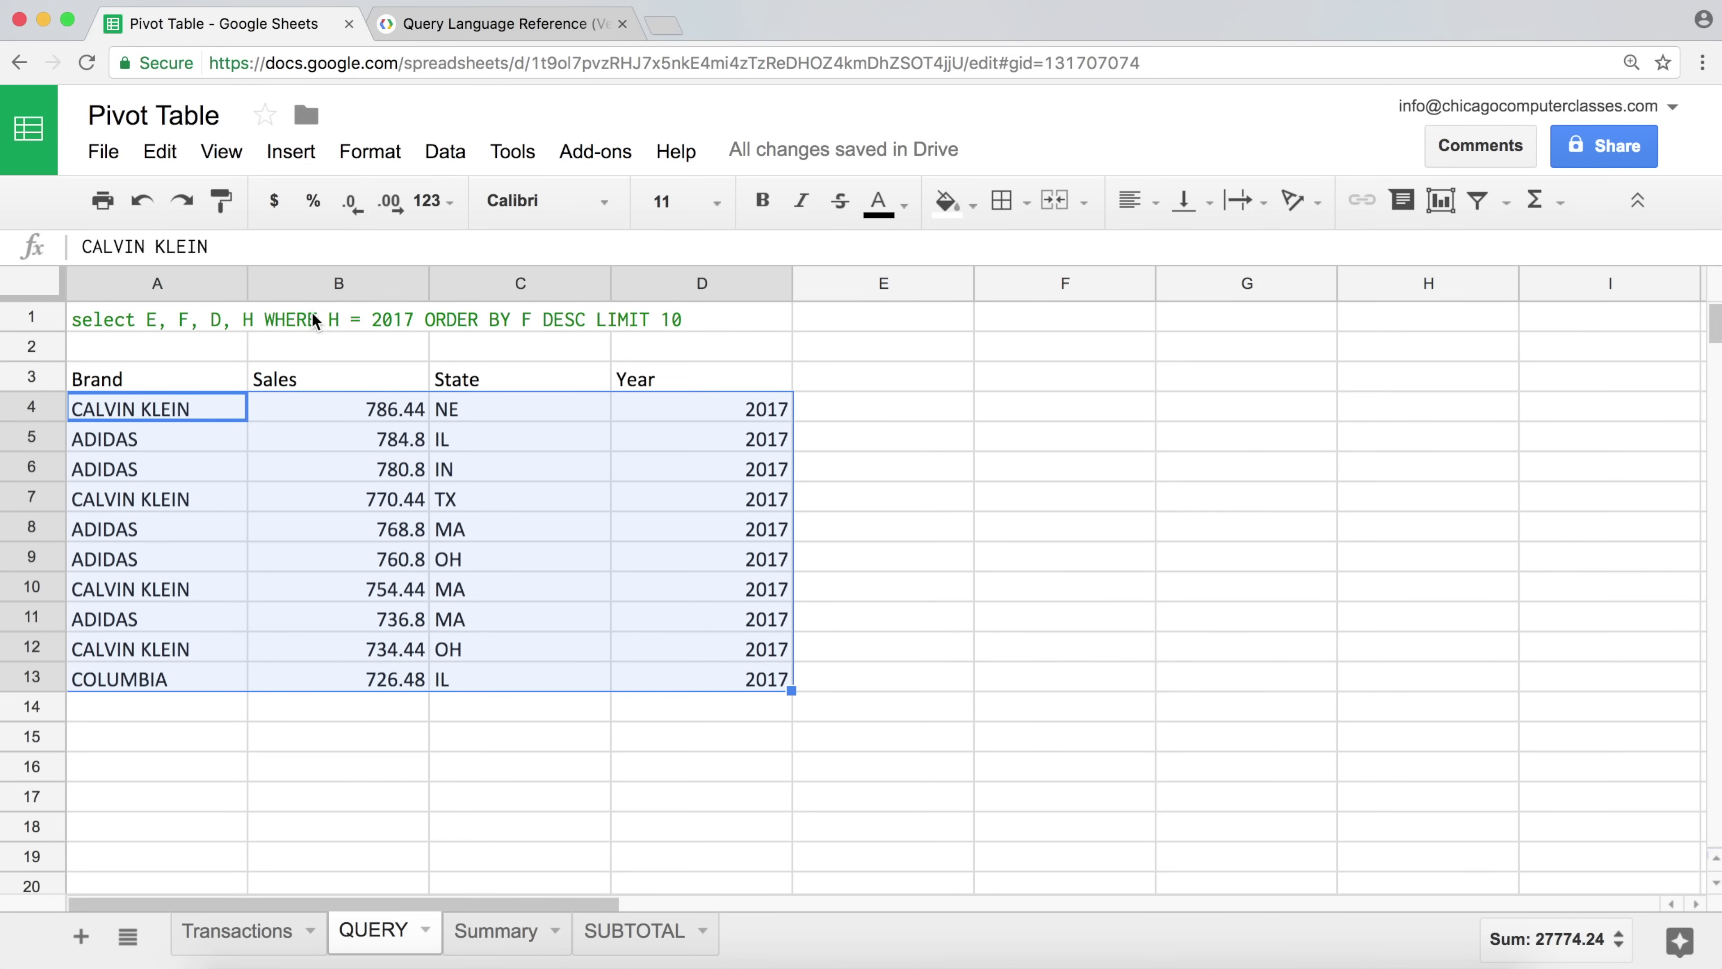
- Remove DESC from A1 so the query text ends with ORDER BY F LIMIT 10
left_click(157, 317)
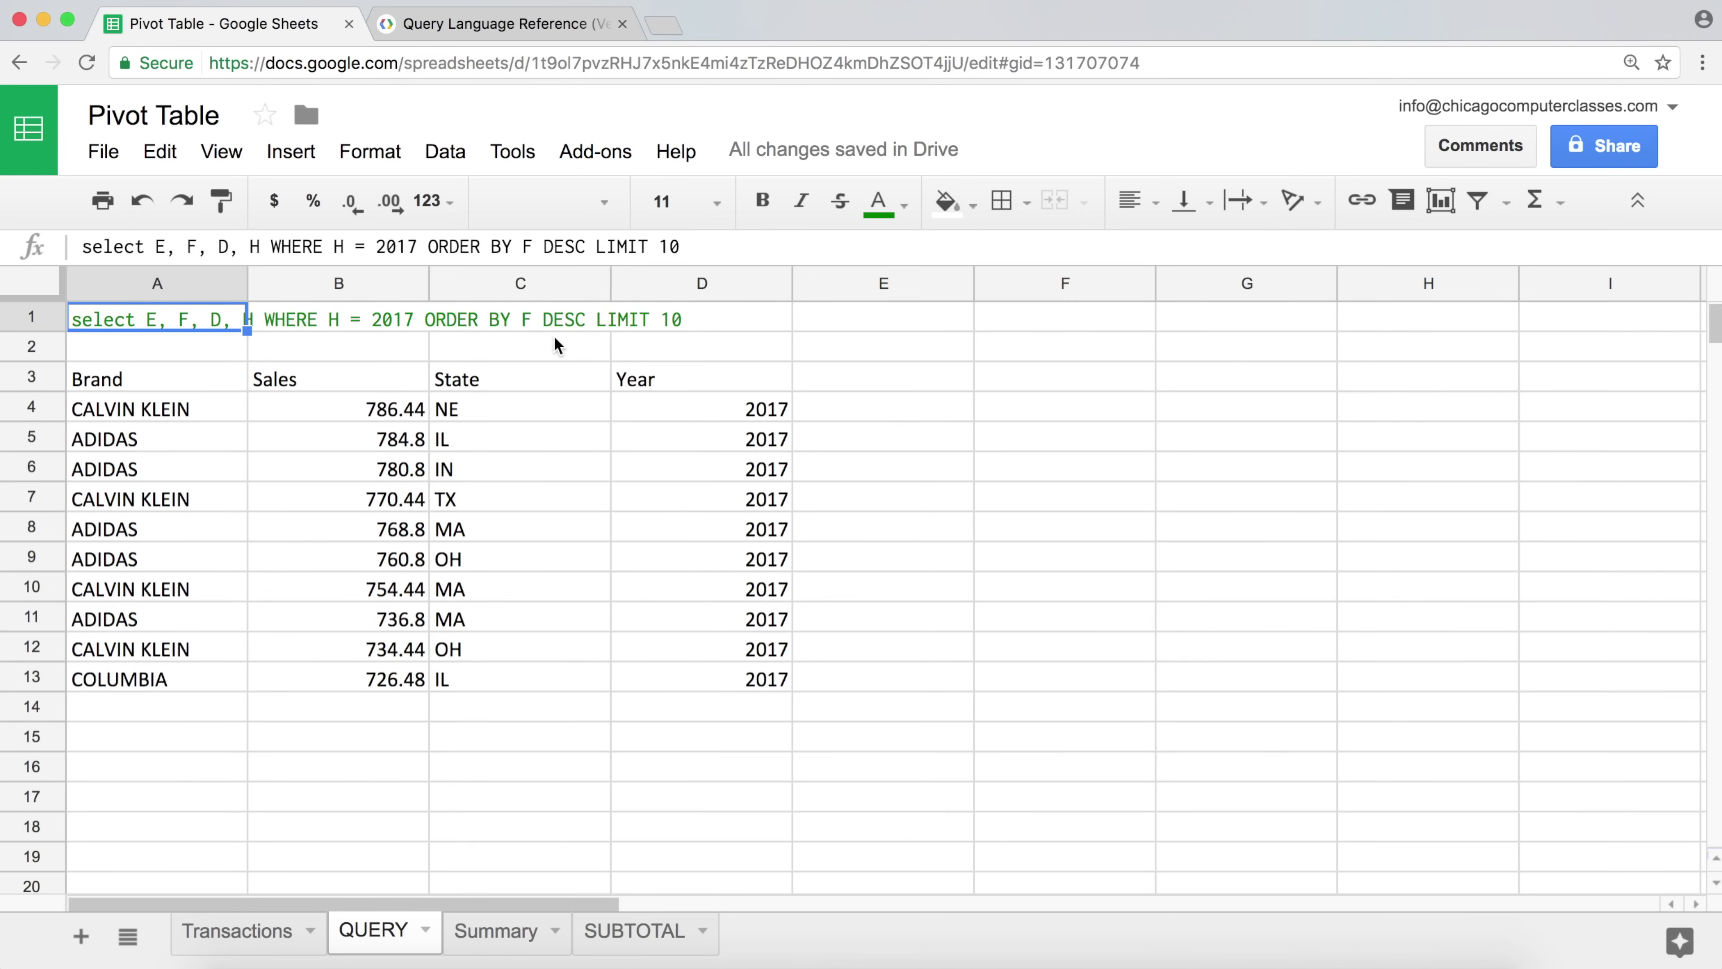
double_click(564, 247)
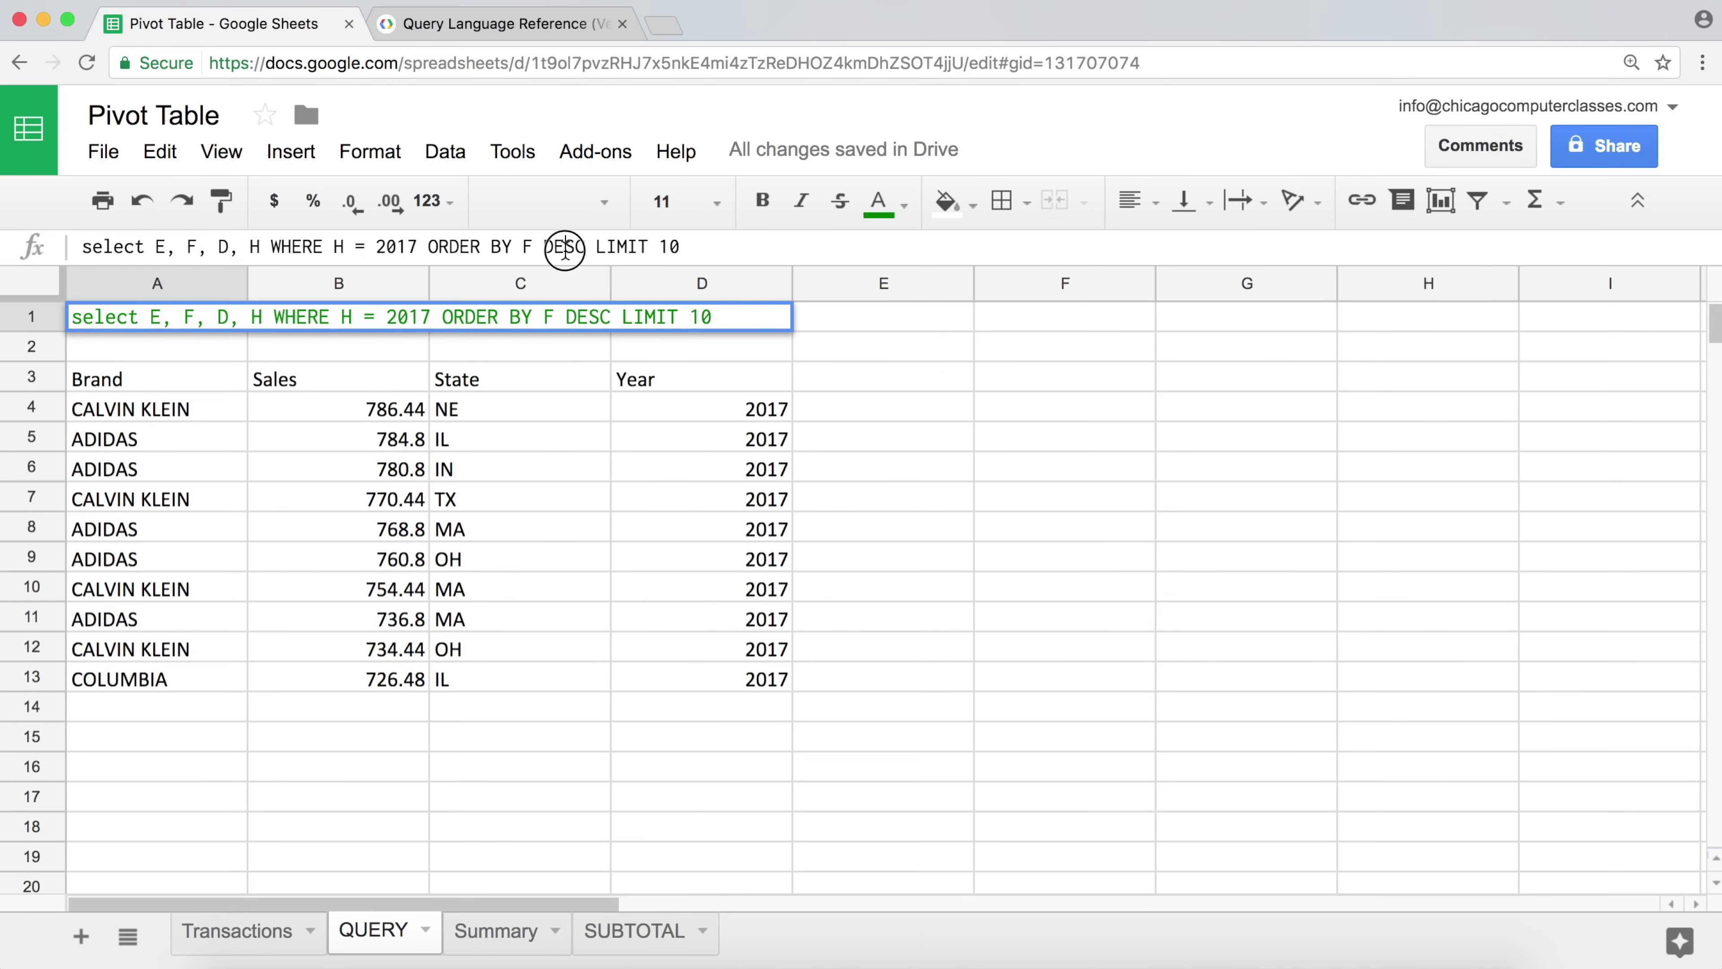
key("BackSpace")
key("BackSpace")
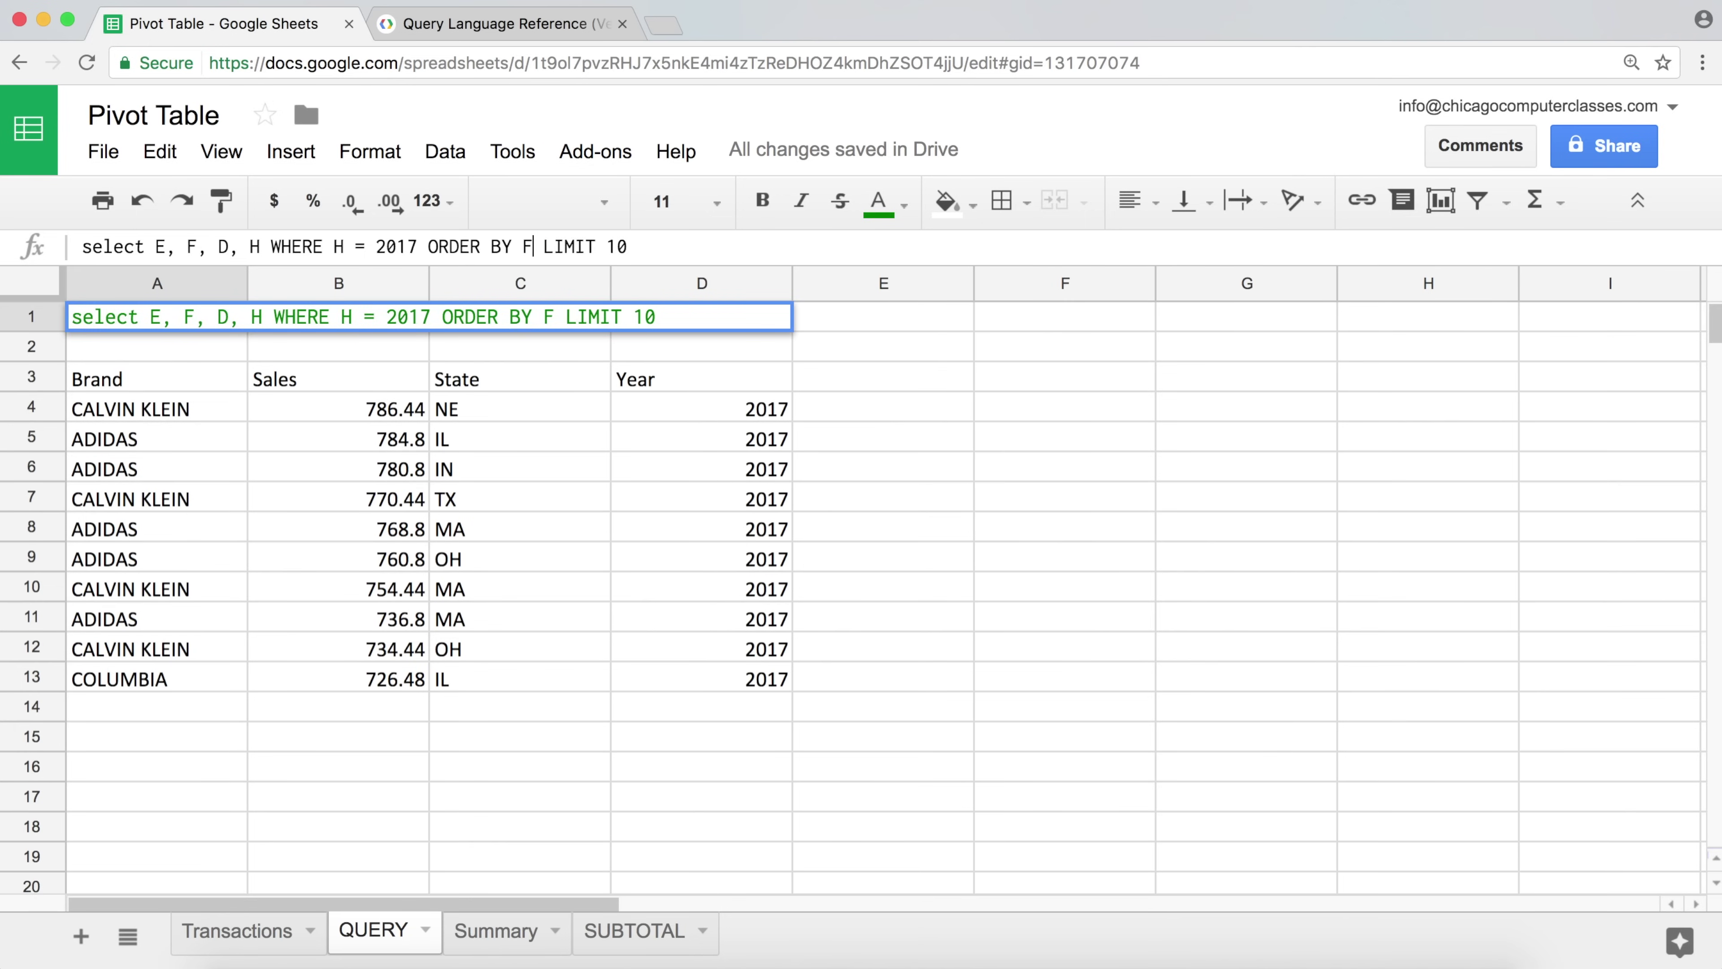
key("Return")
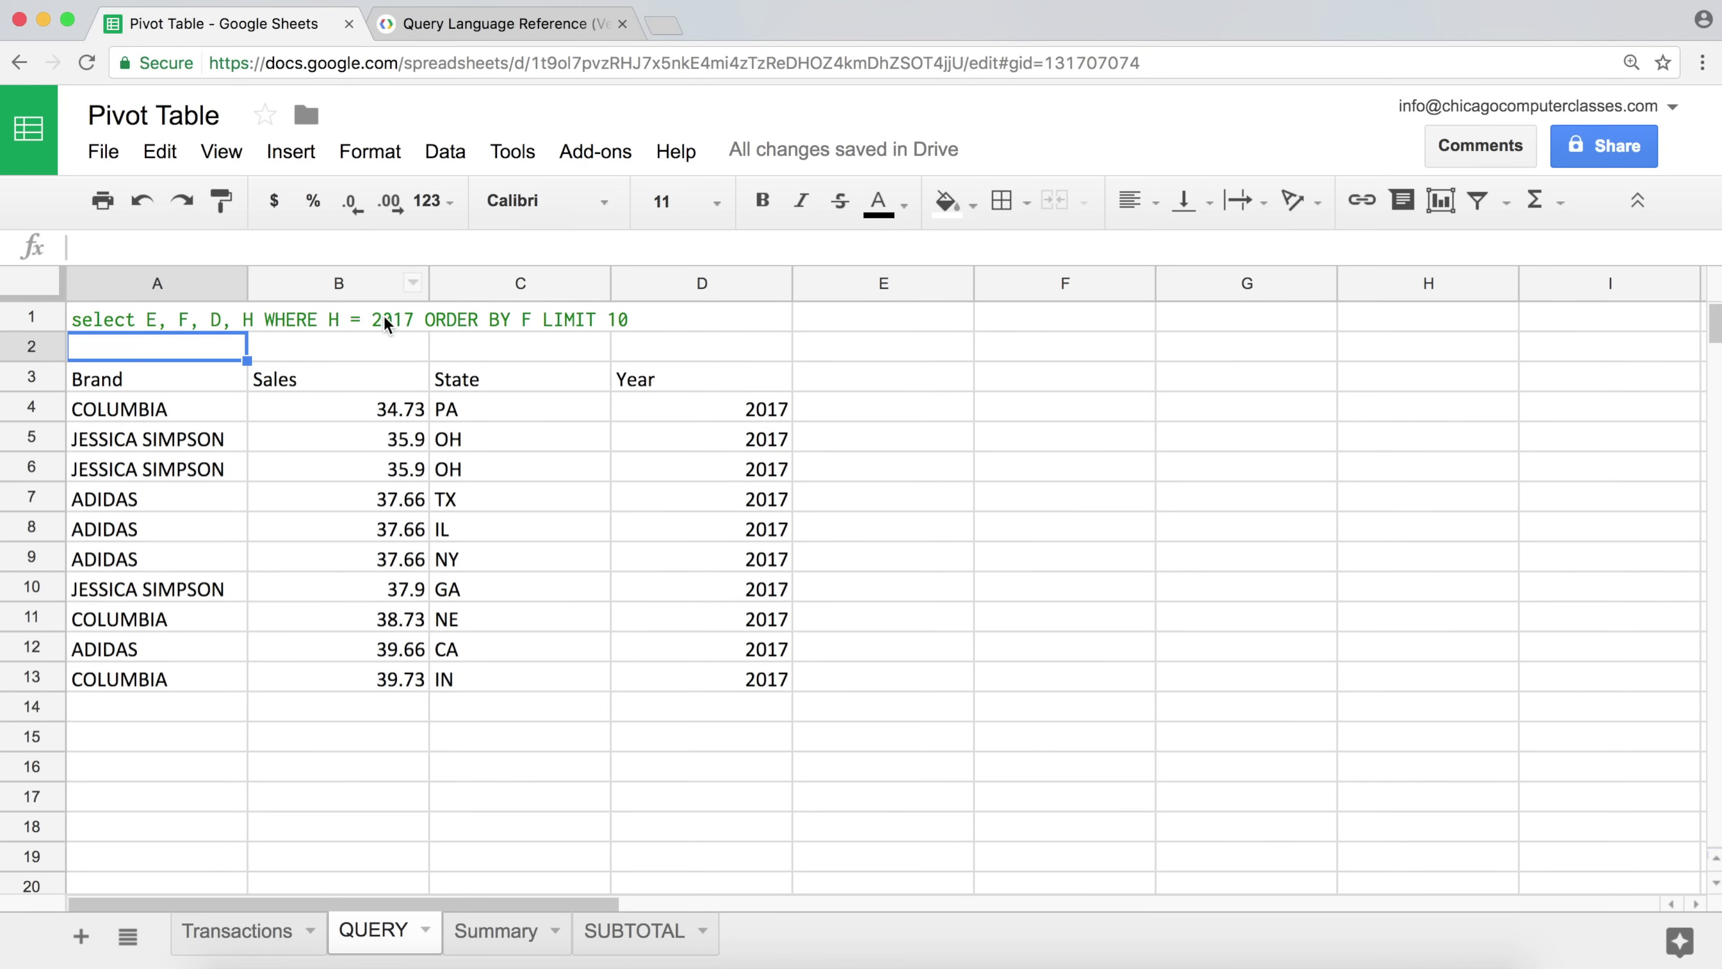
- Cut the query text in A1 back to select E, F, D, H and look over the source data in the Transactions sheet
left_click(162, 326)
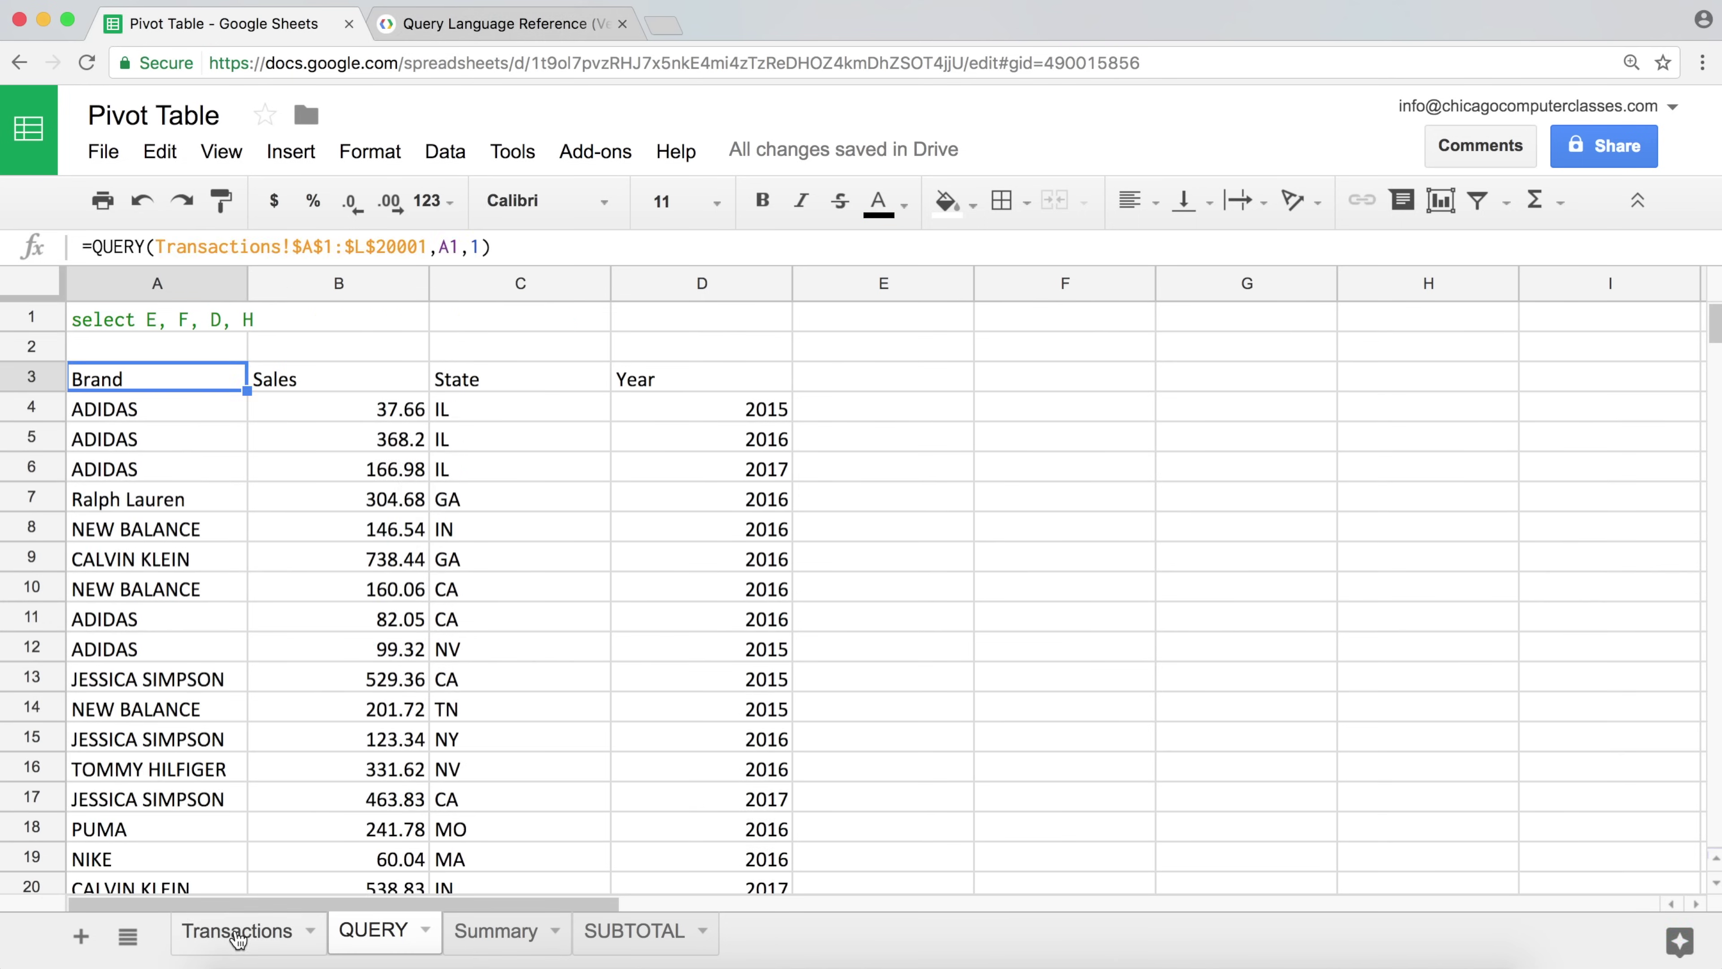
left_click(238, 931)
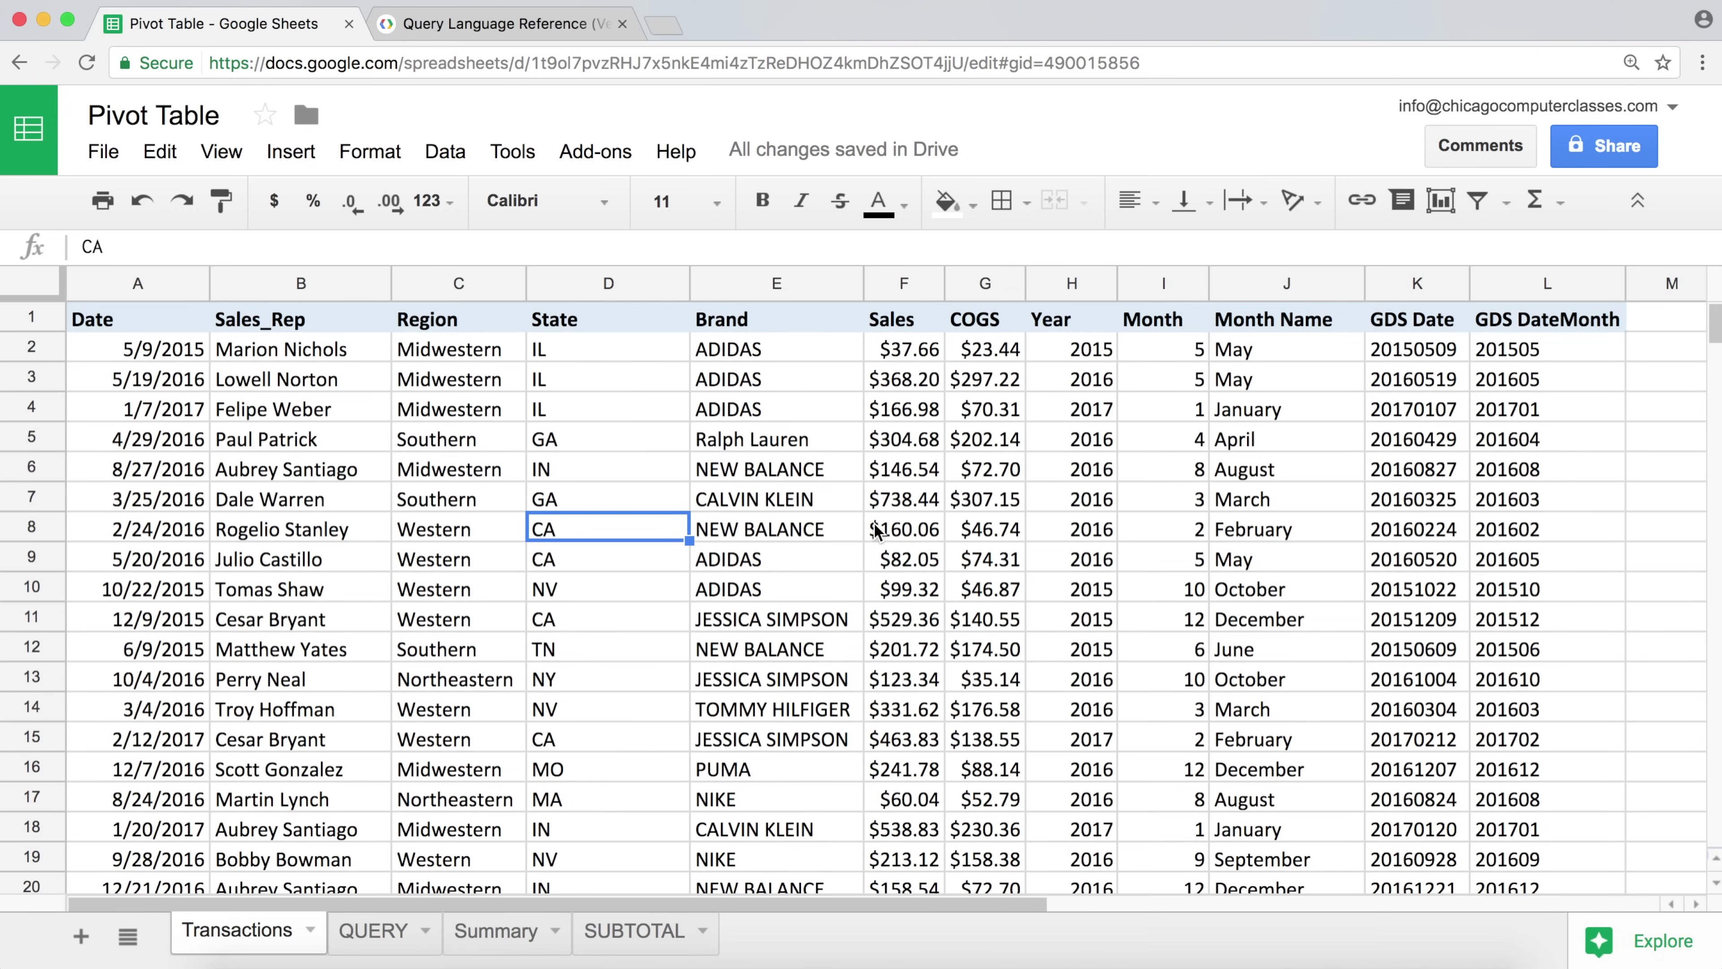
scroll(877, 531, "down", 3)
scroll(877, 531, "down", 3)
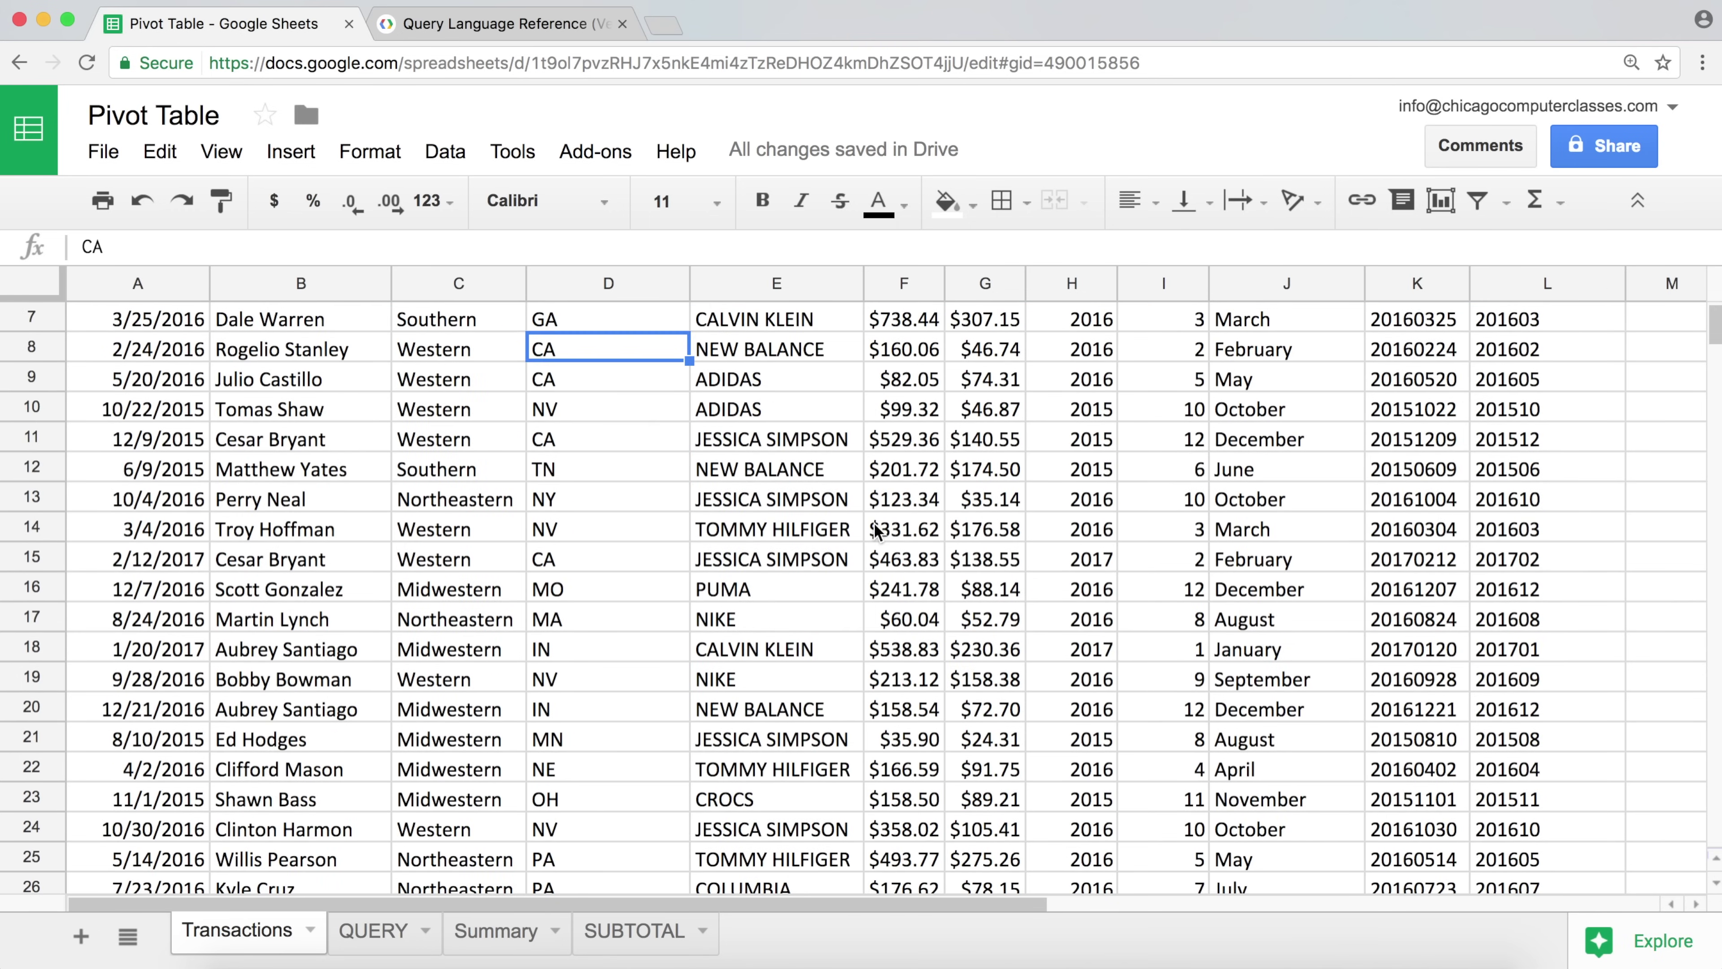
- Examine the Region column in the Transactions sheet, comparing the Midwestern and Western entries
scroll(877, 531, "down", 2)
scroll(877, 531, "down", 3)
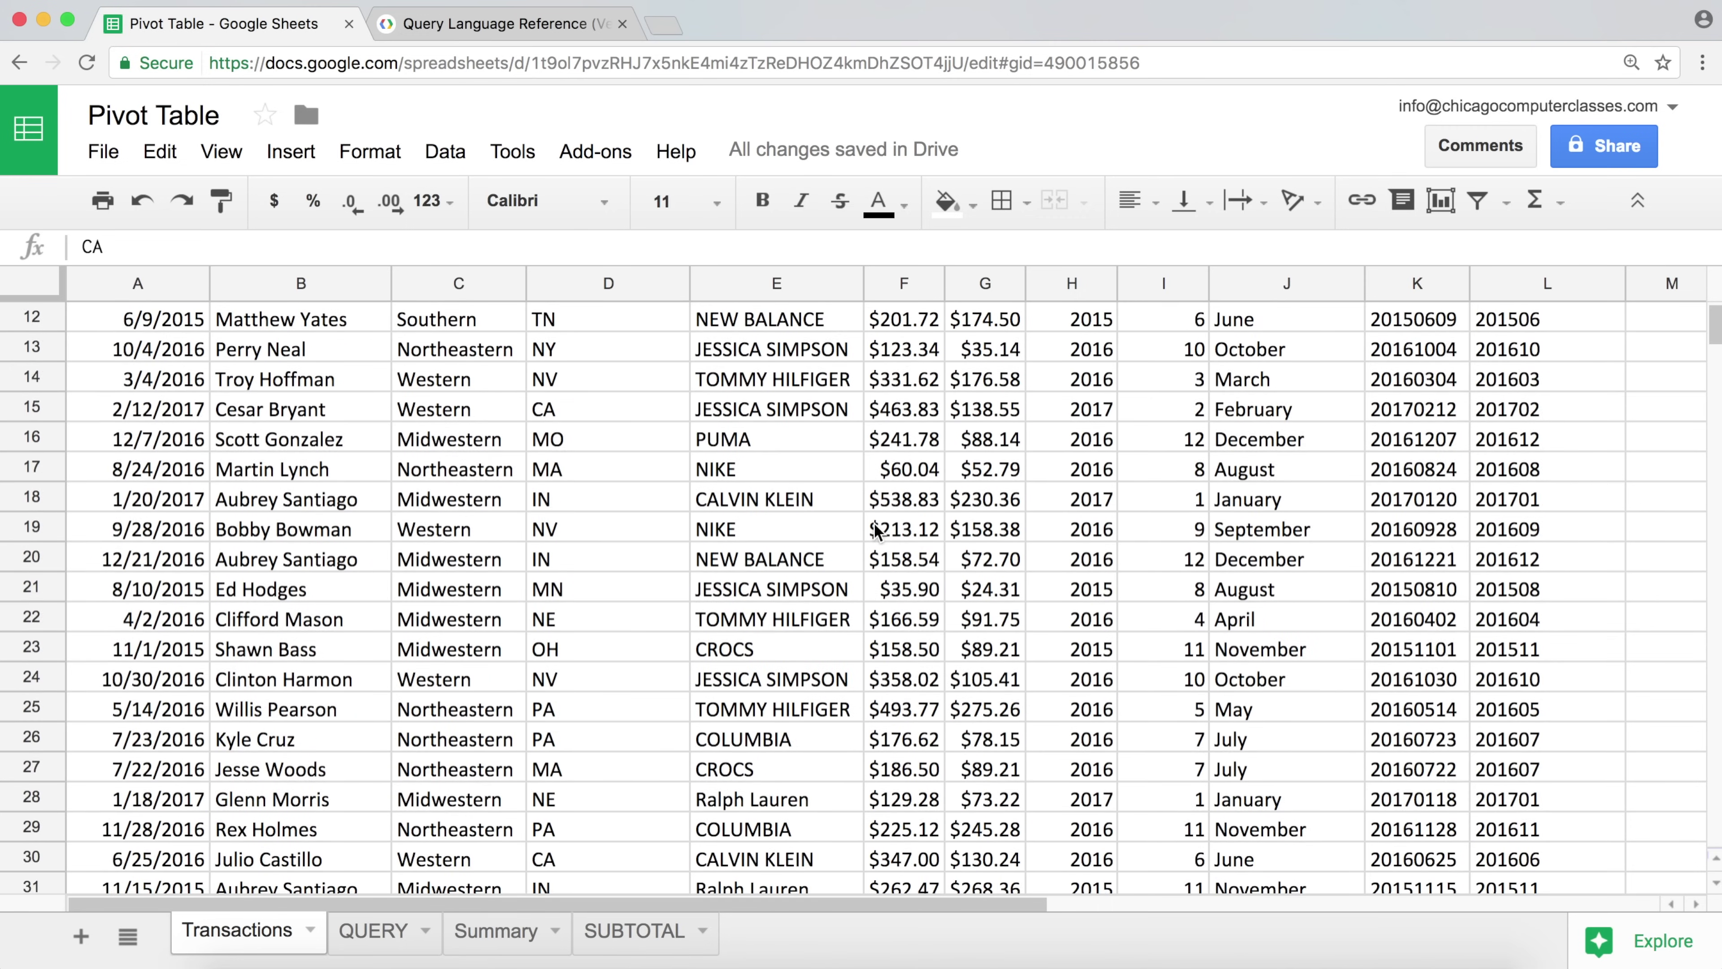
scroll(877, 531, "up", 11)
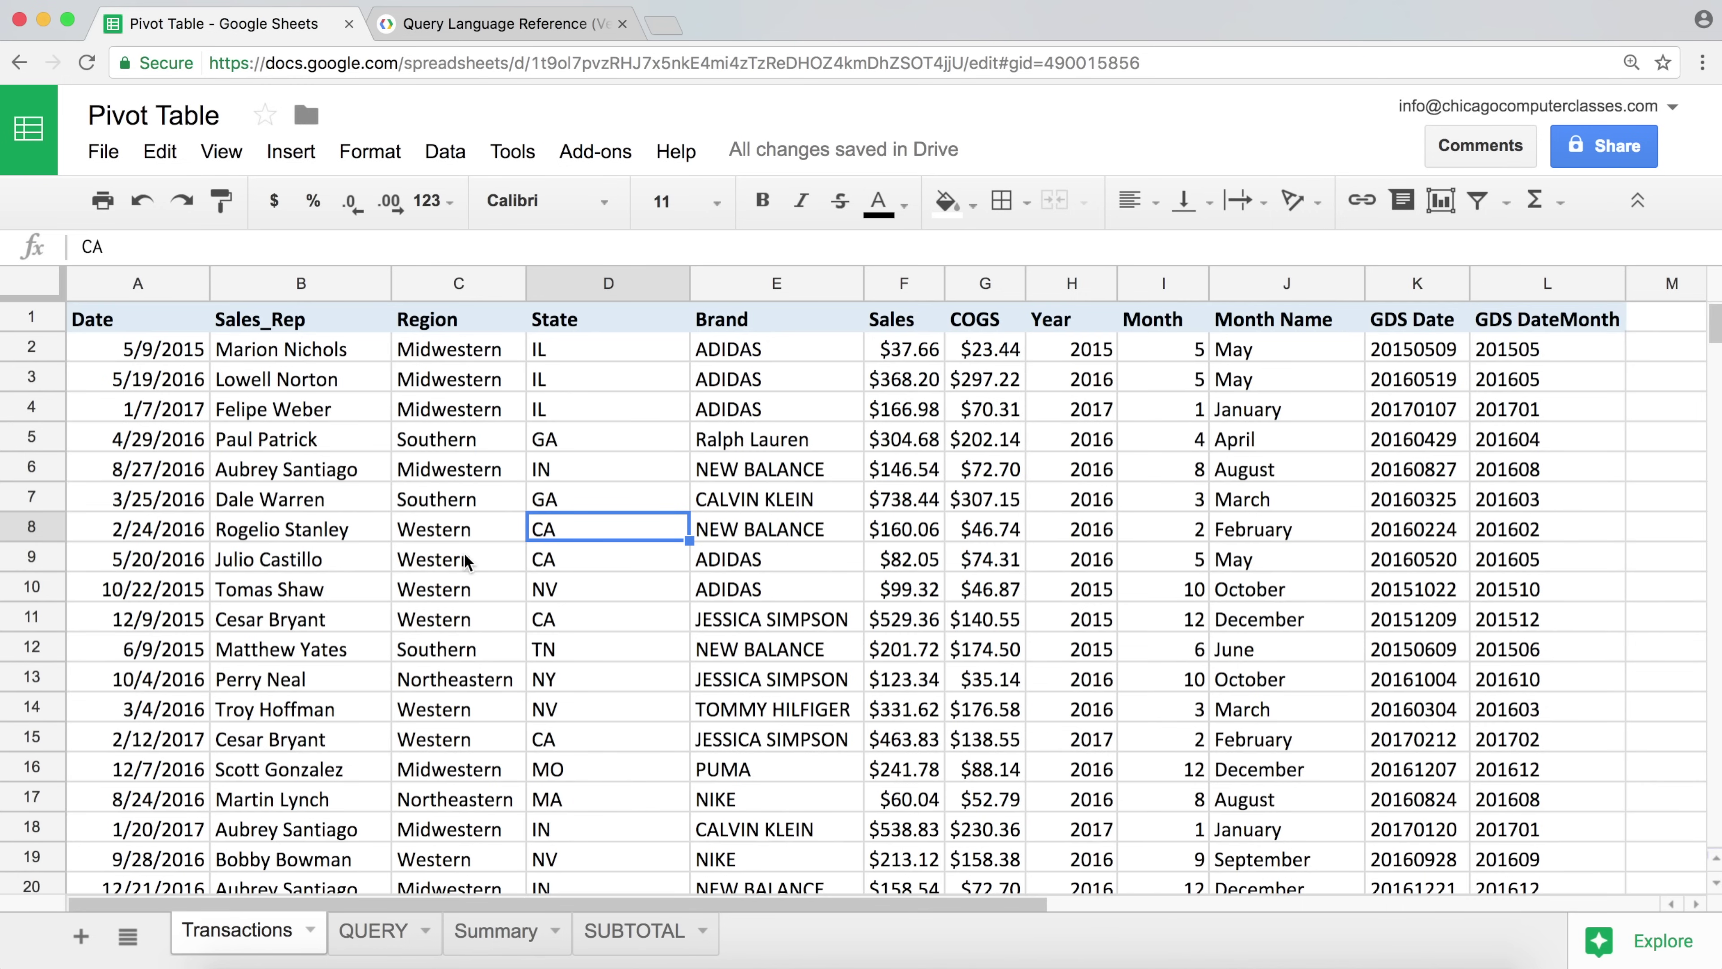
scroll(465, 560, "down", 1)
scroll(465, 560, "down", 1)
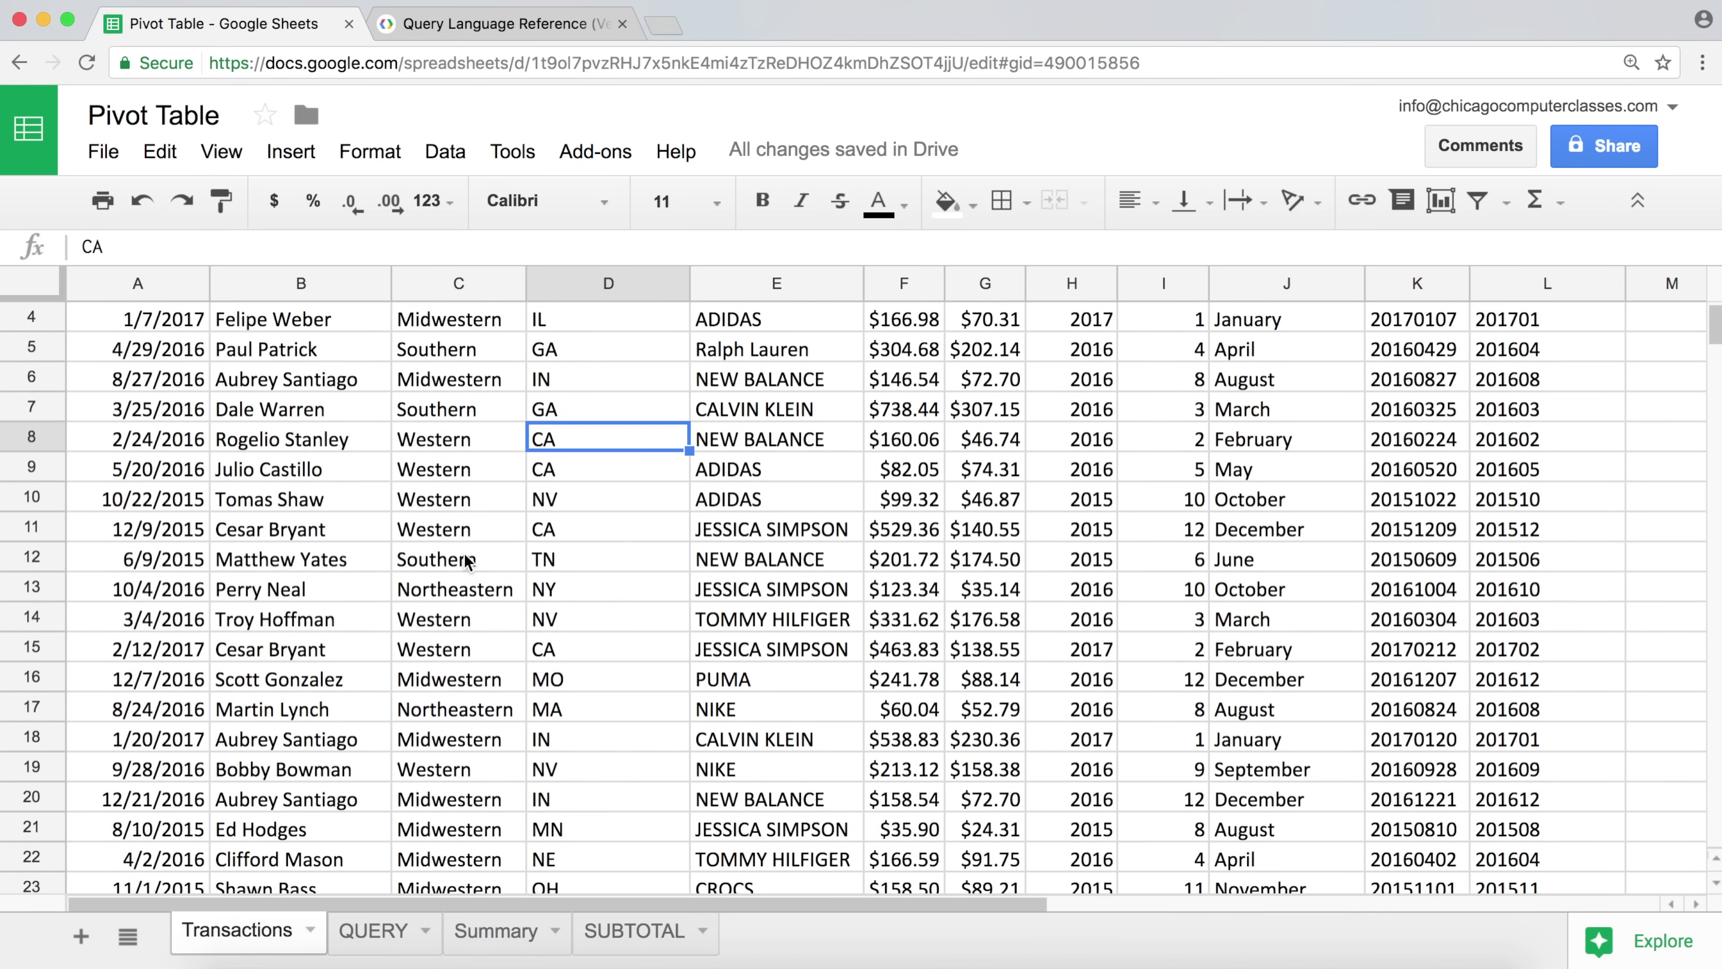
scroll(465, 560, "down", 3)
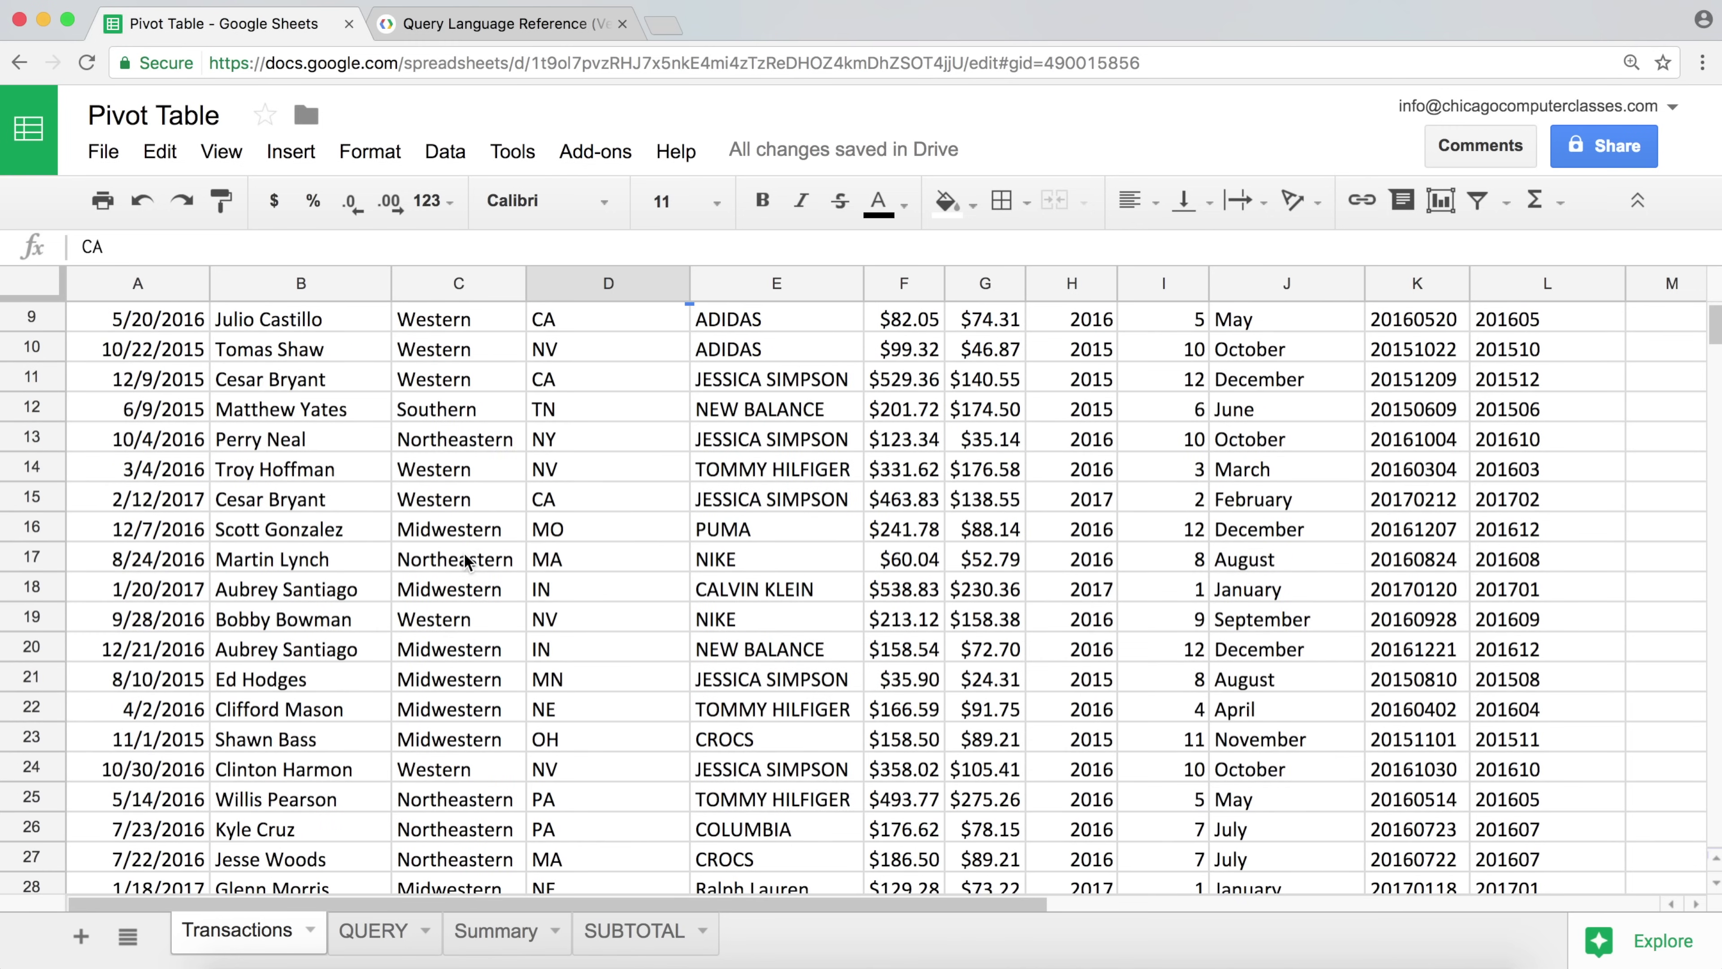
scroll(465, 560, "down", 1)
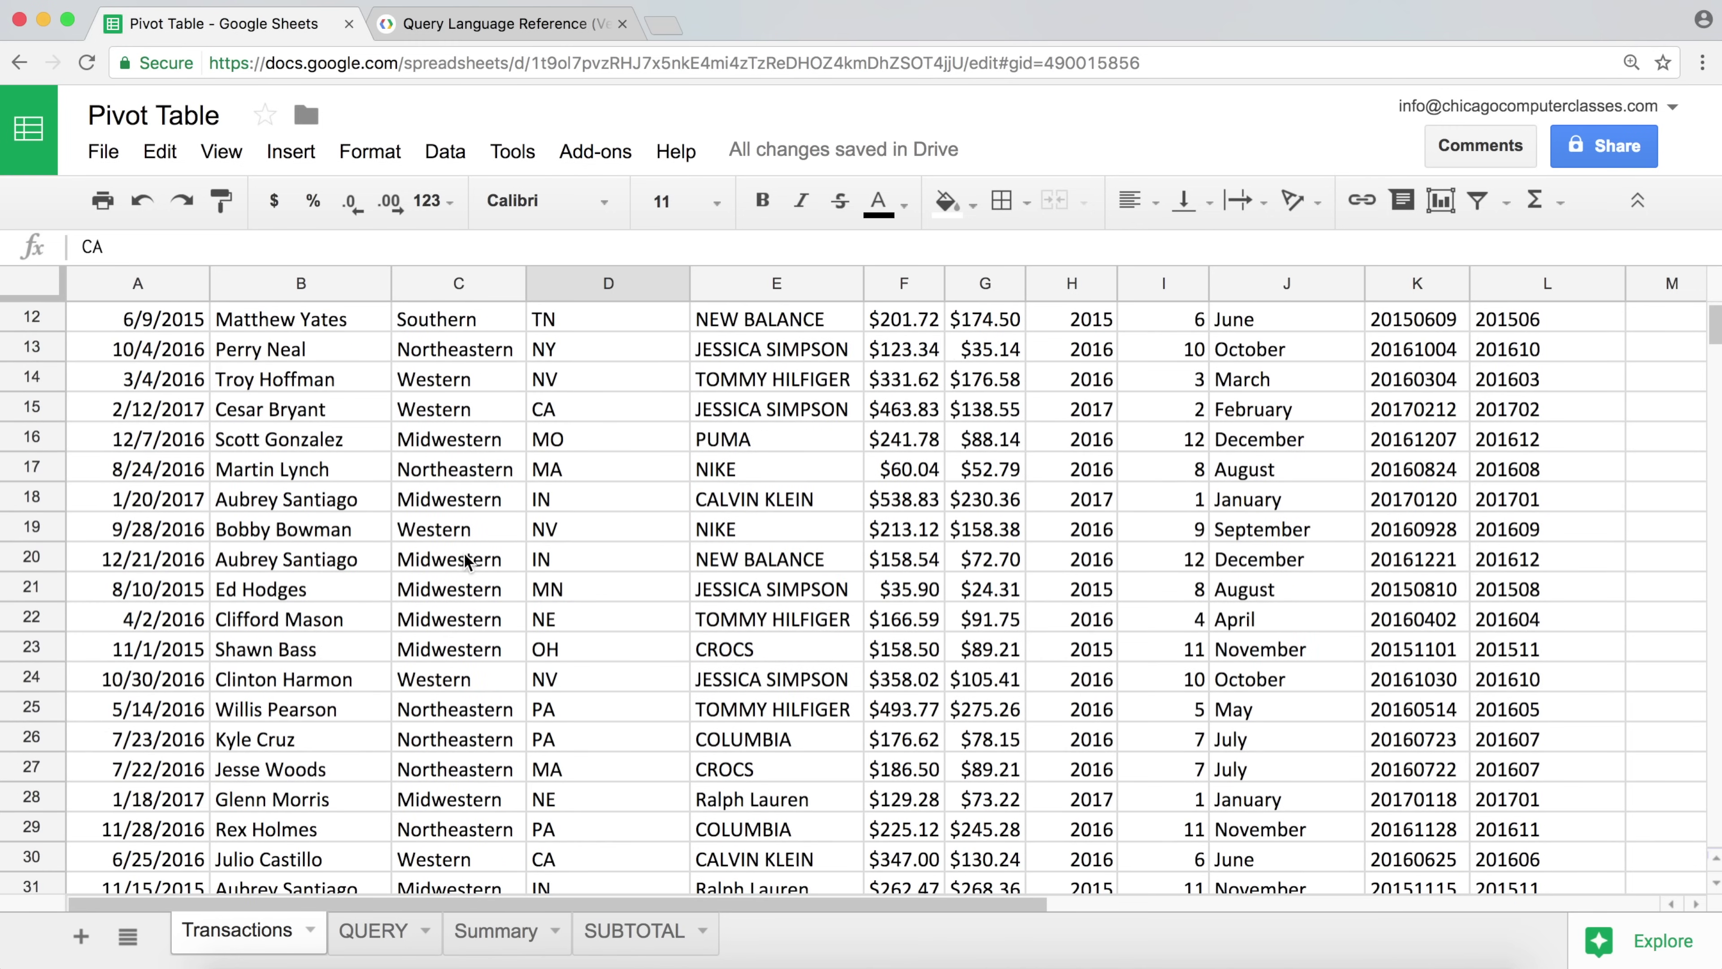
scroll(465, 560, "up", 5)
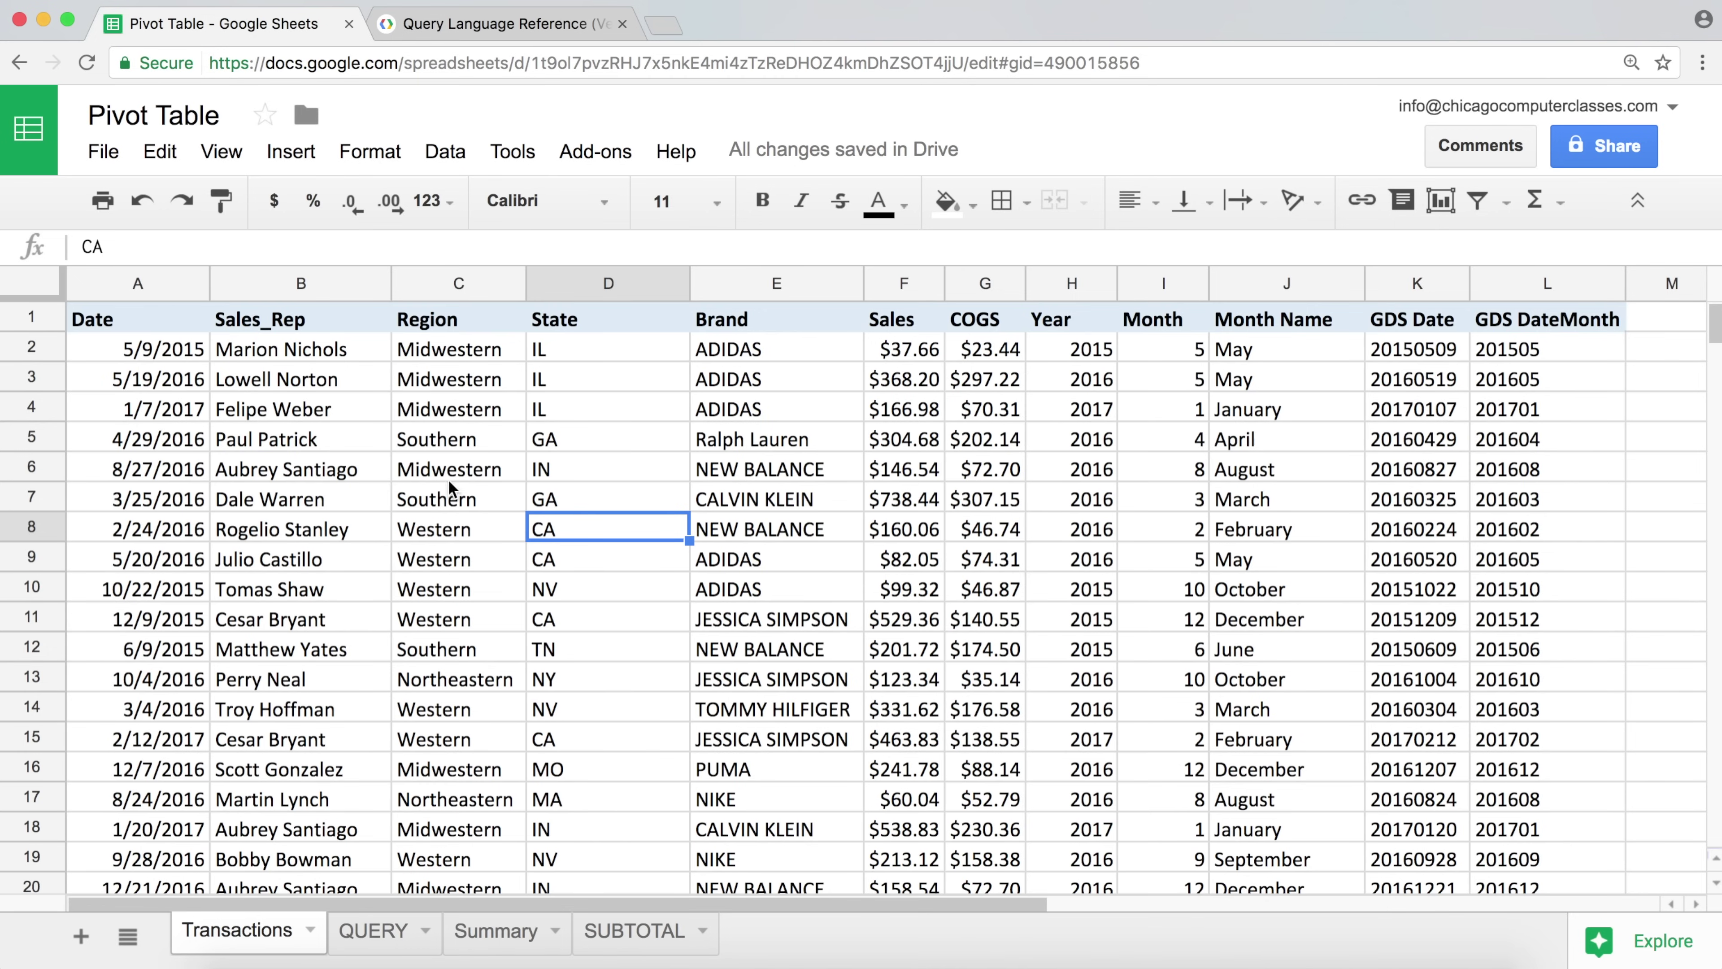
left_click(449, 352)
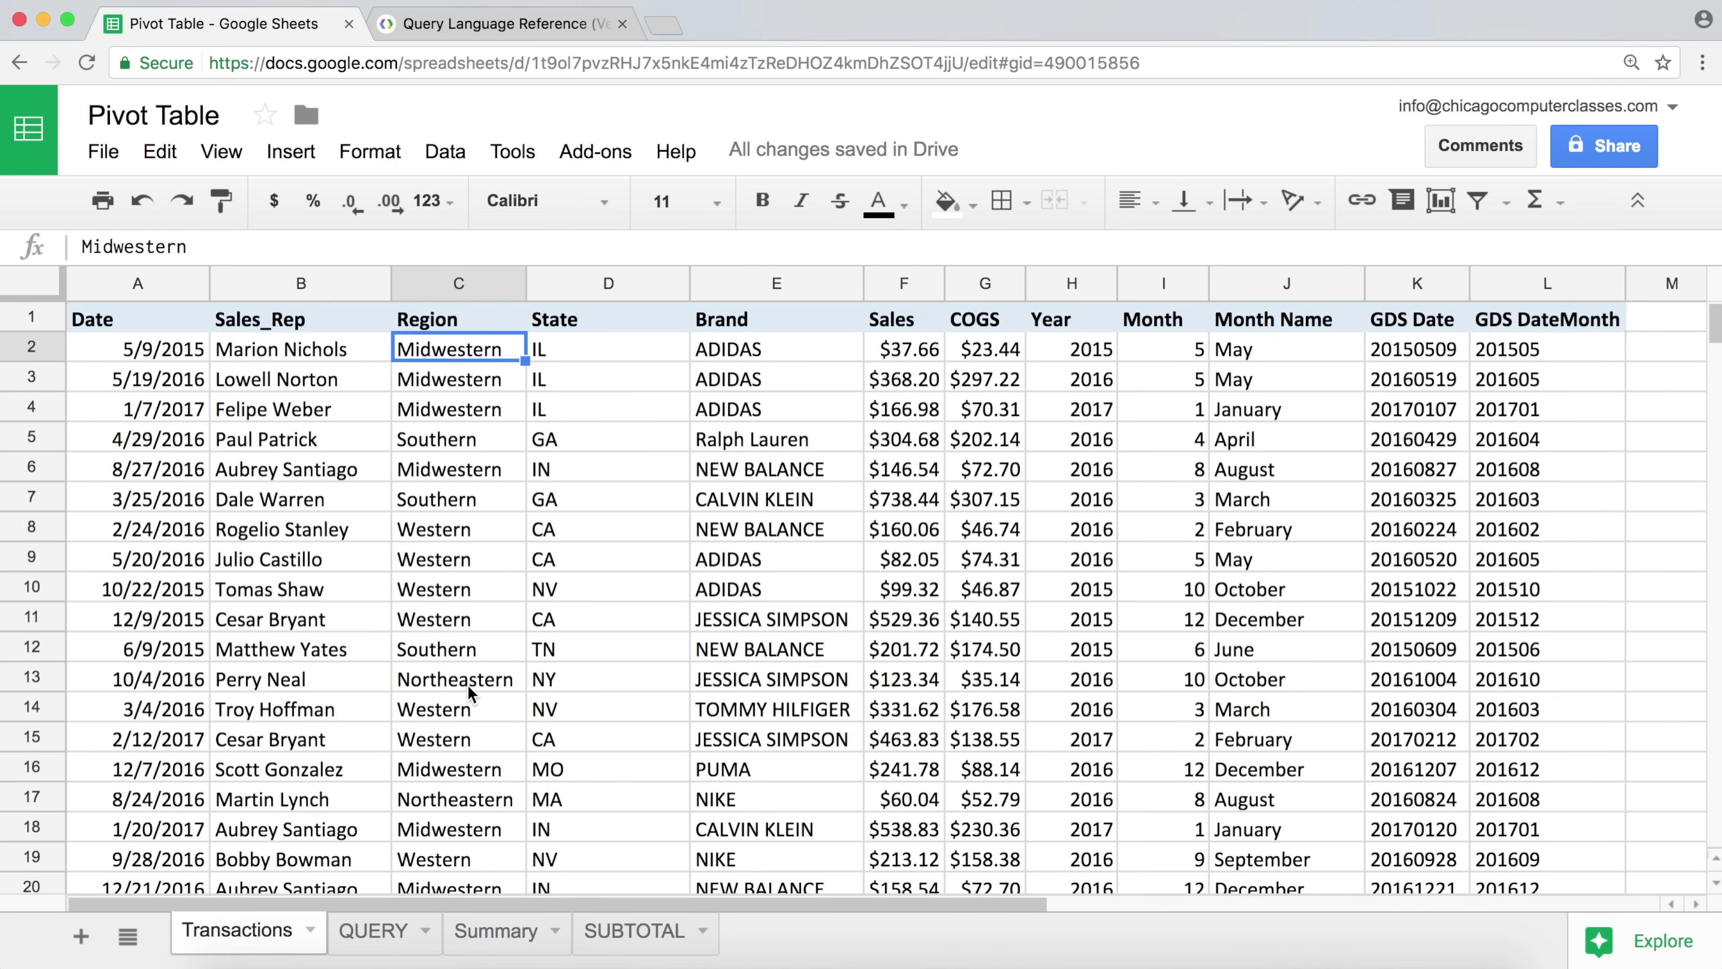
scroll(468, 684, "down", 1)
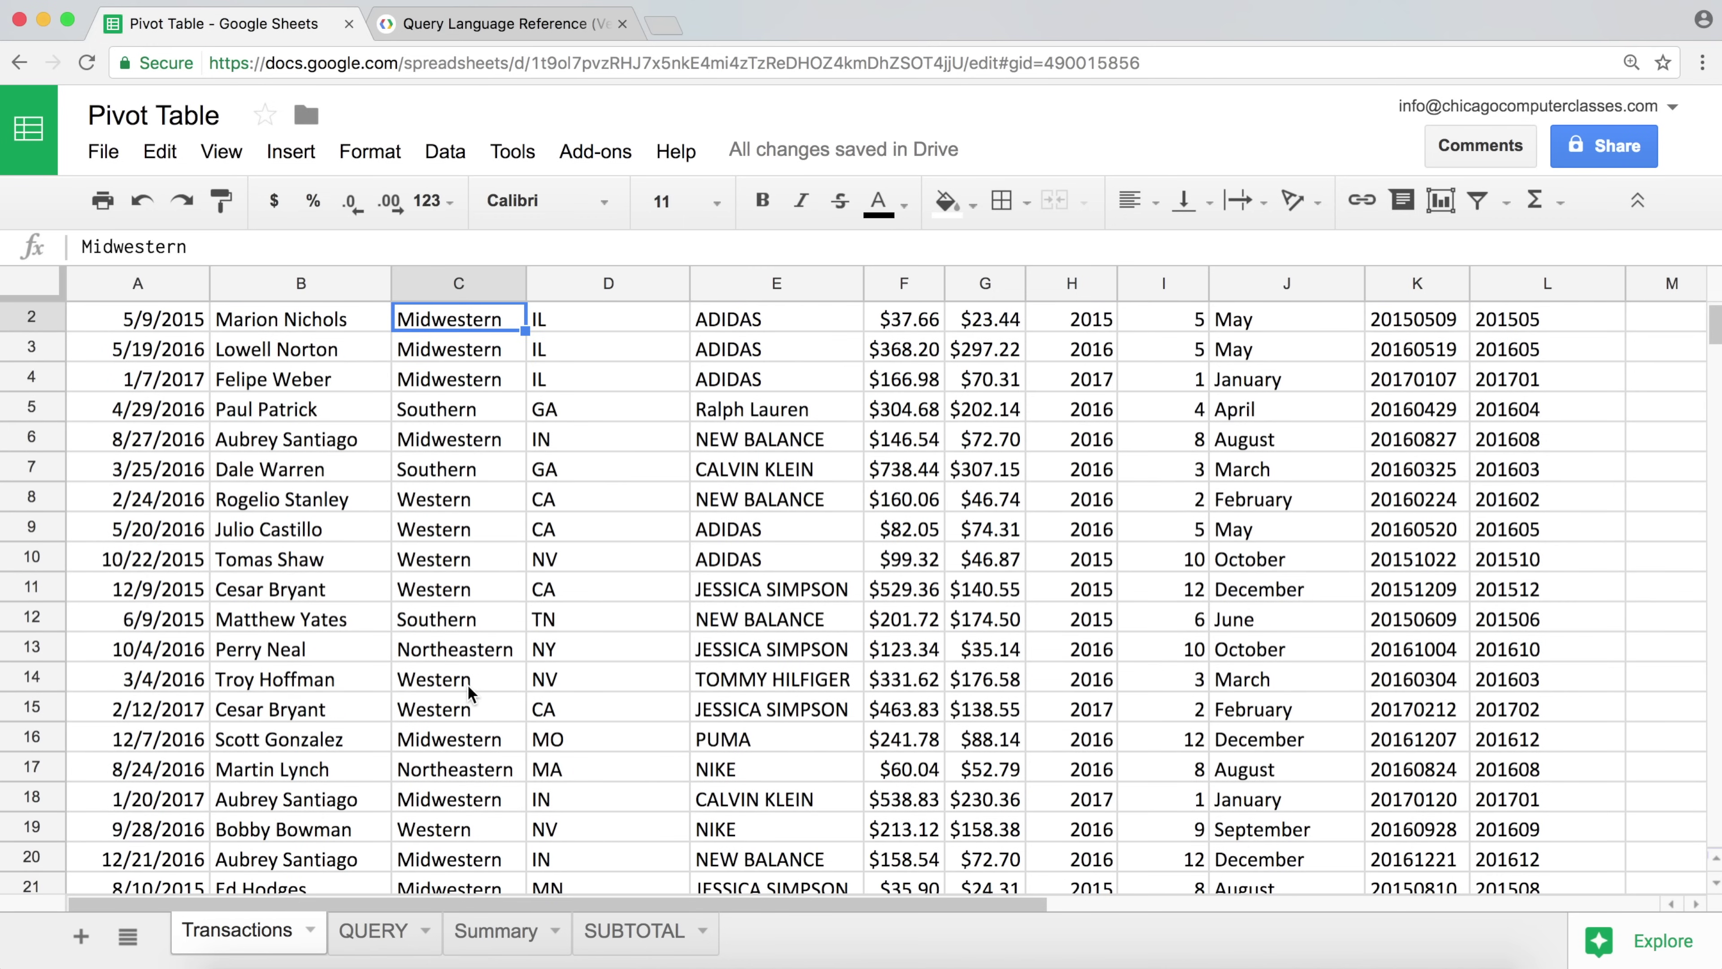
scroll(468, 684, "down", 1)
left_click(466, 653)
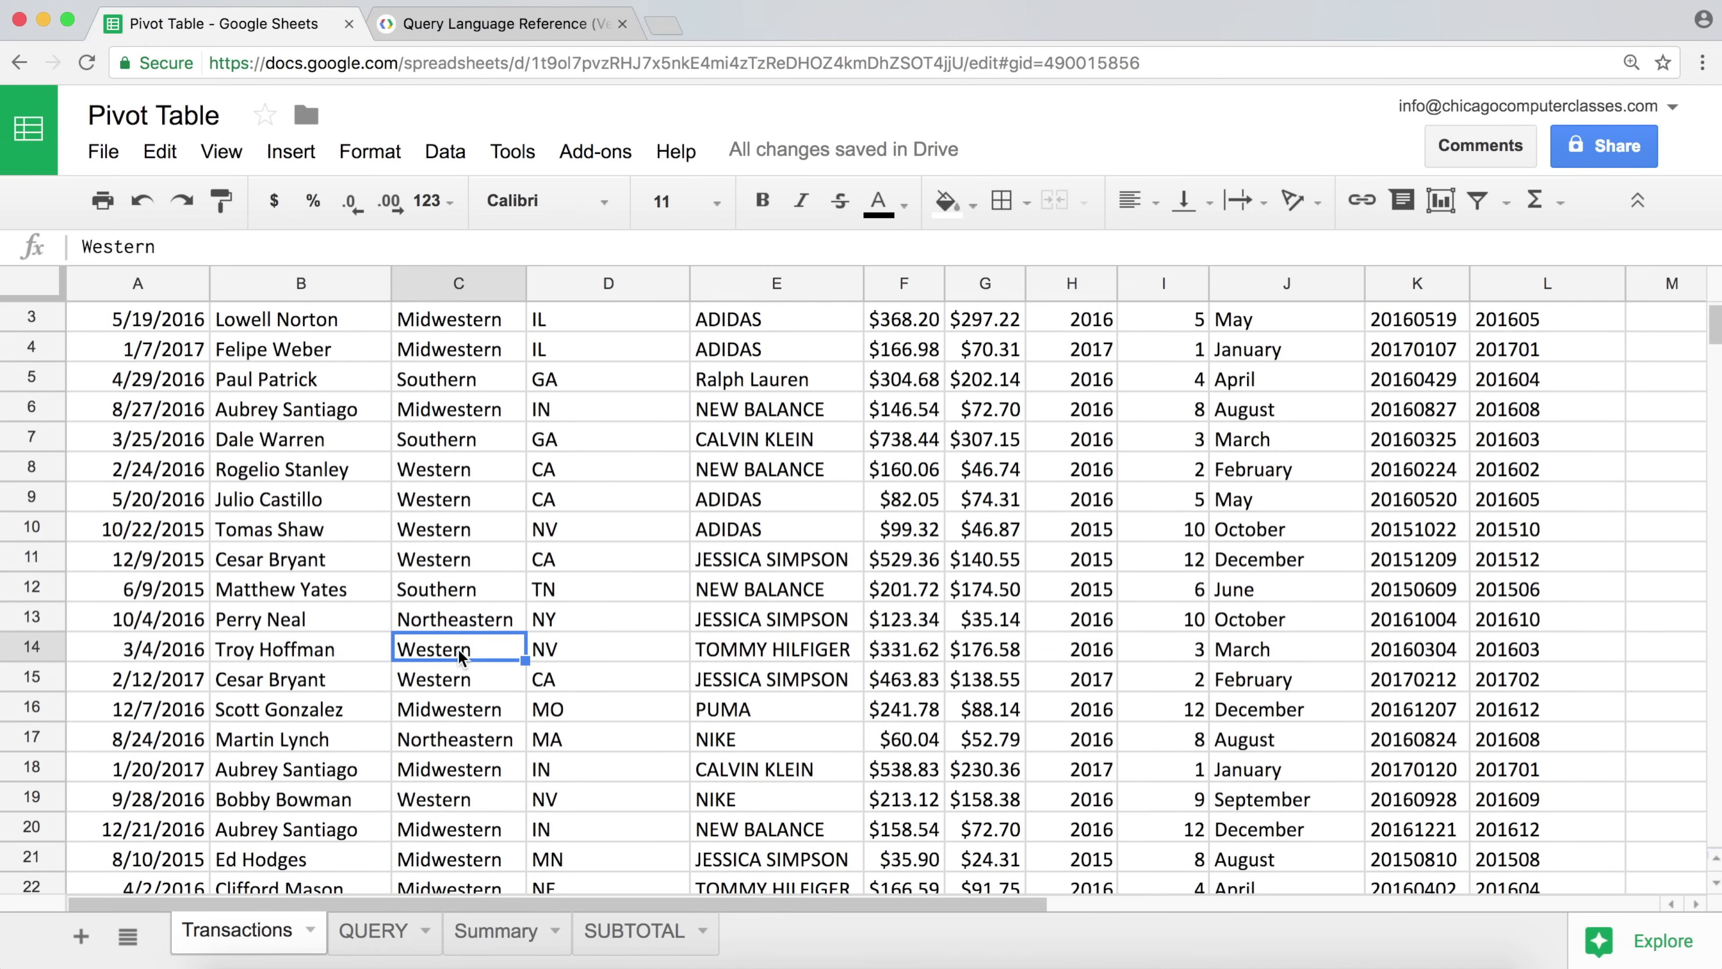
scroll(458, 646, "up", 2)
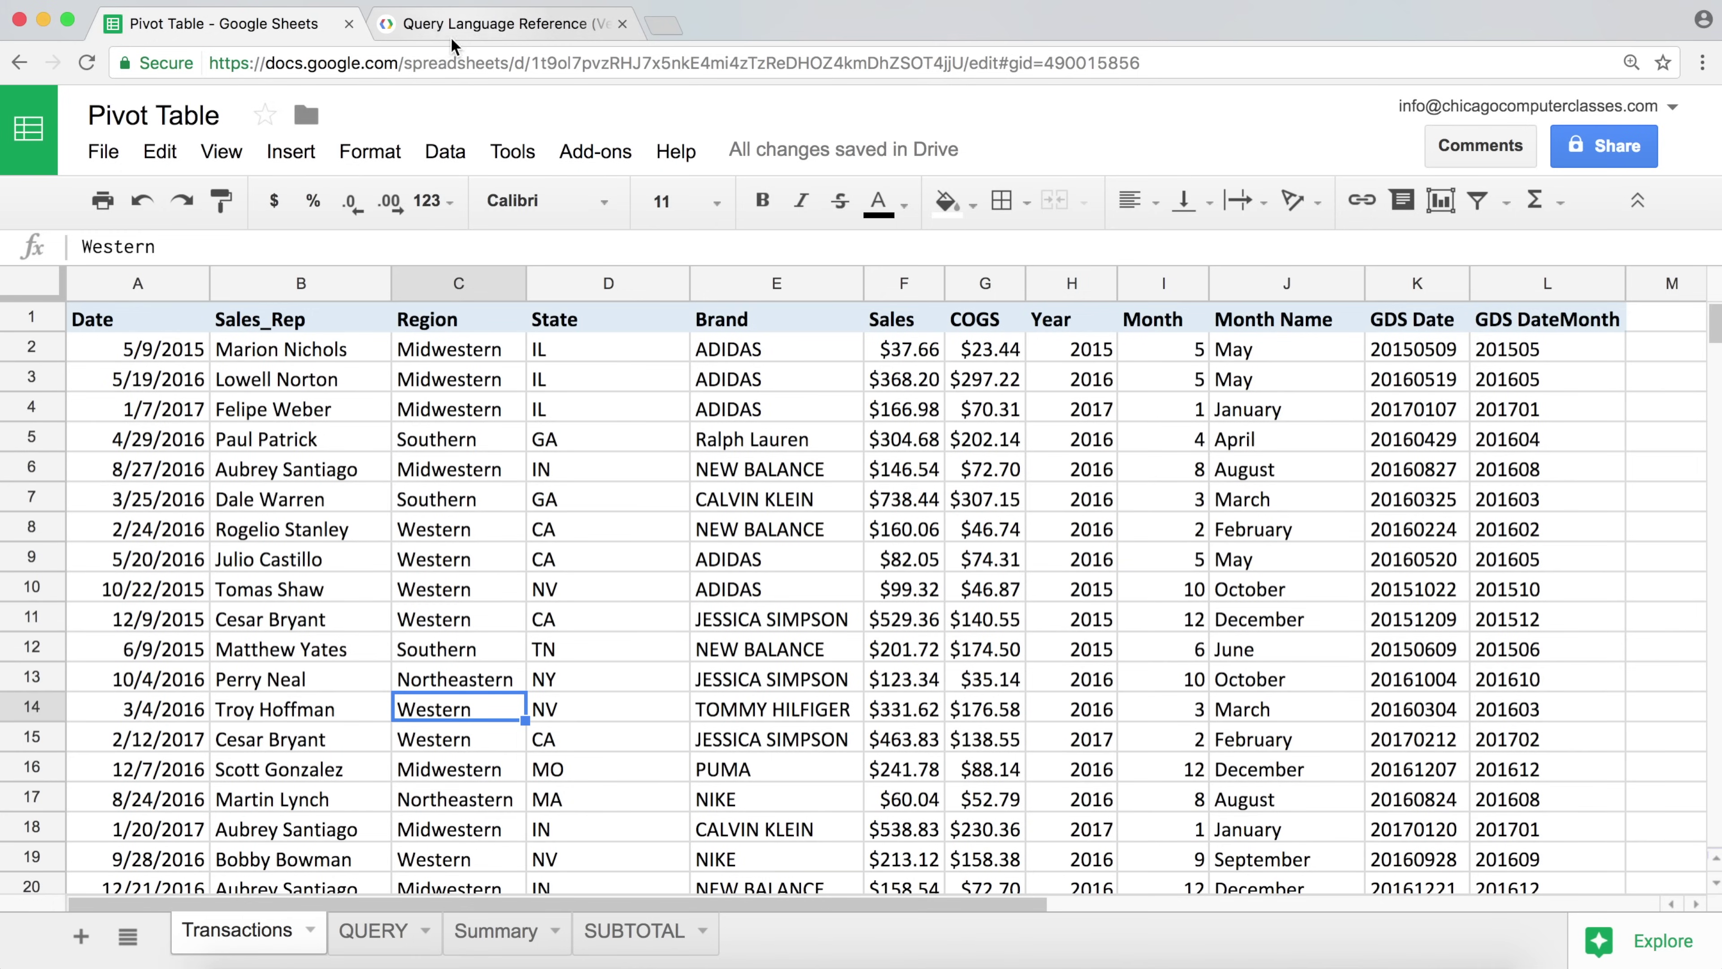
- Add column C to the select list in A1 of the QUERY sheet, followed by a WHERE keyword
left_click(371, 940)
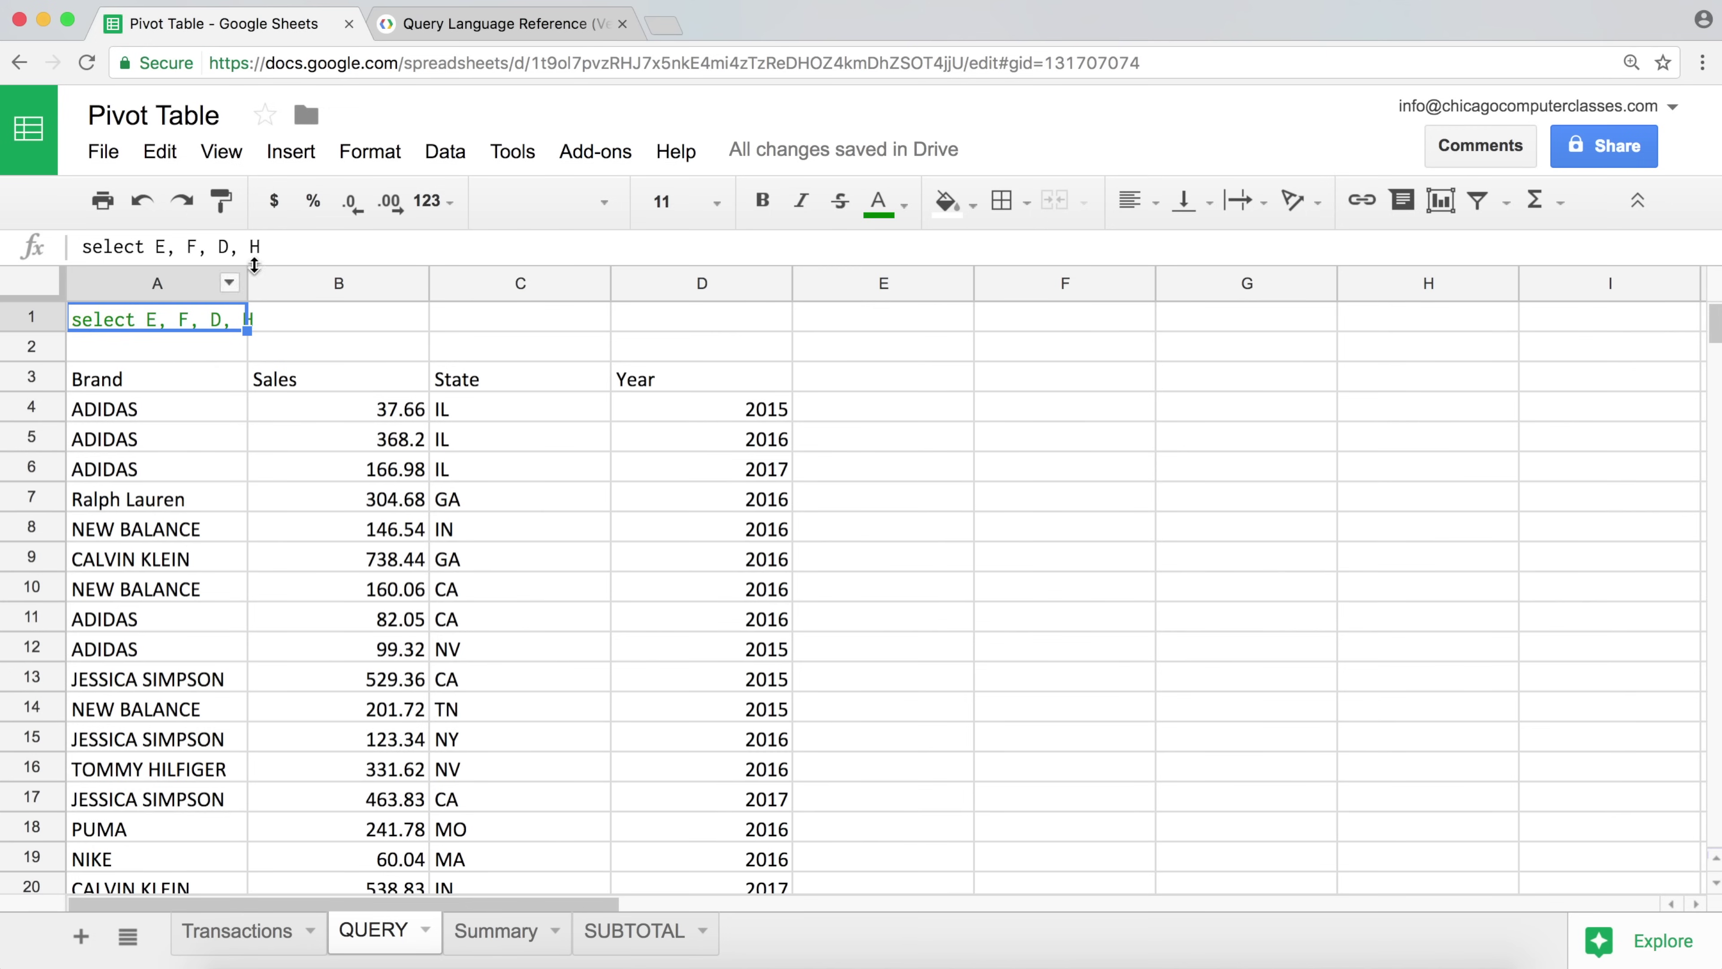
left_click(290, 241)
type("WHERE")
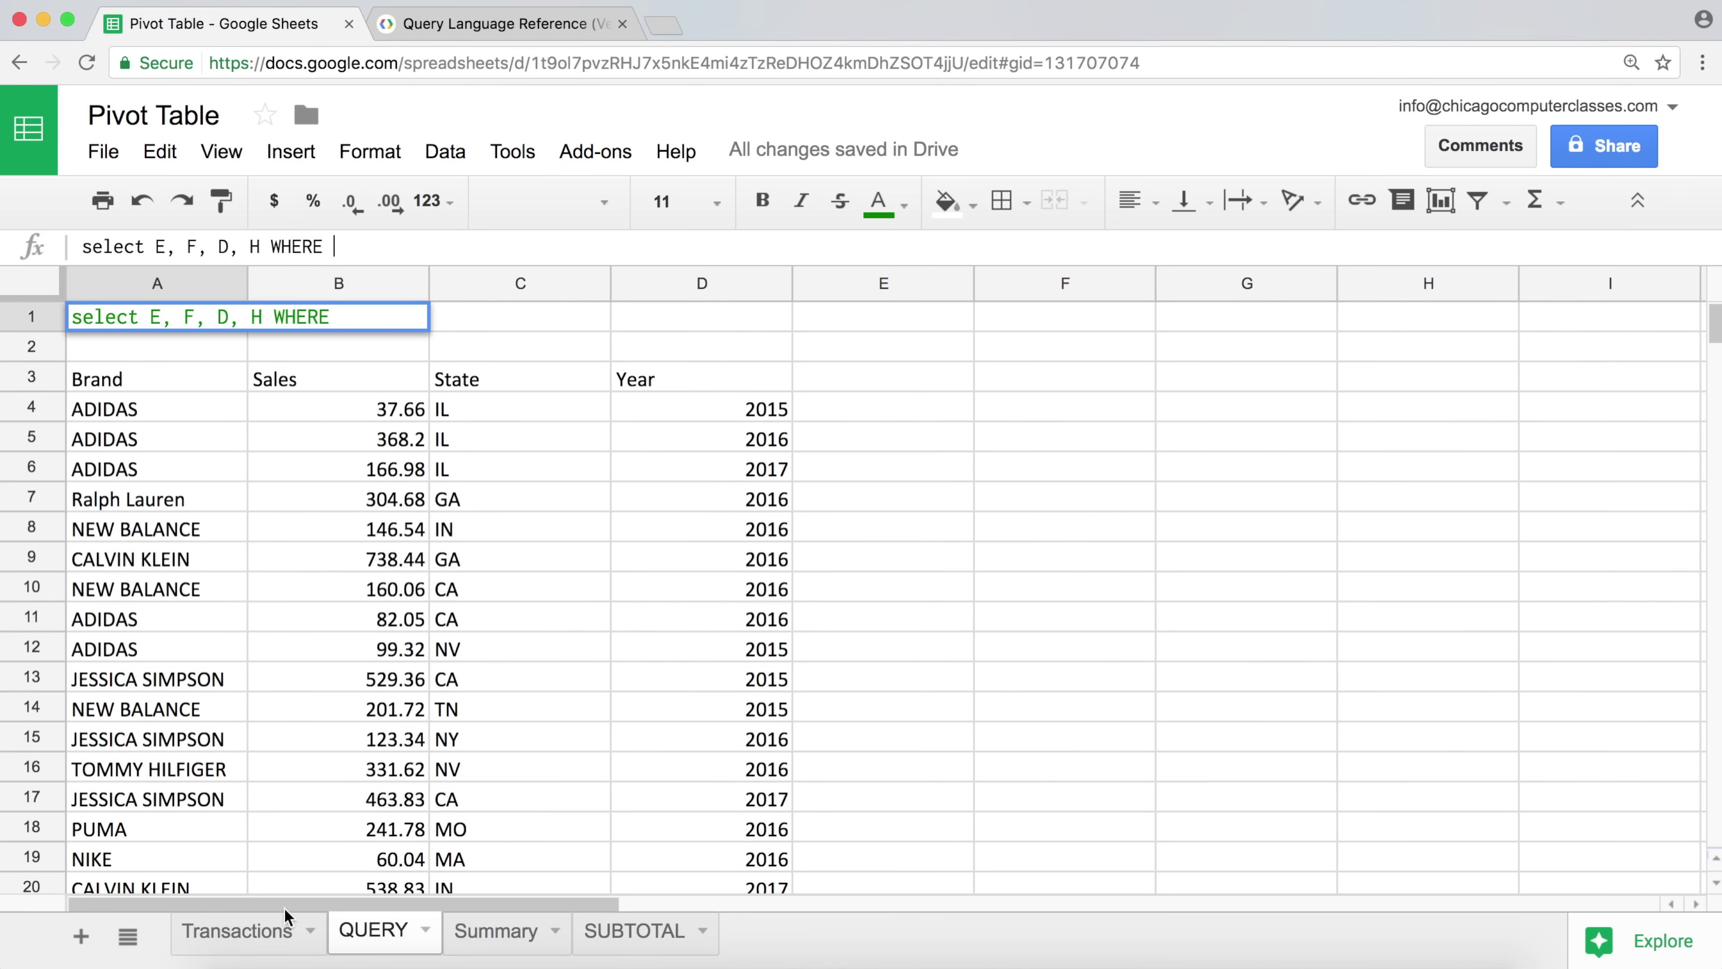
left_click(234, 923)
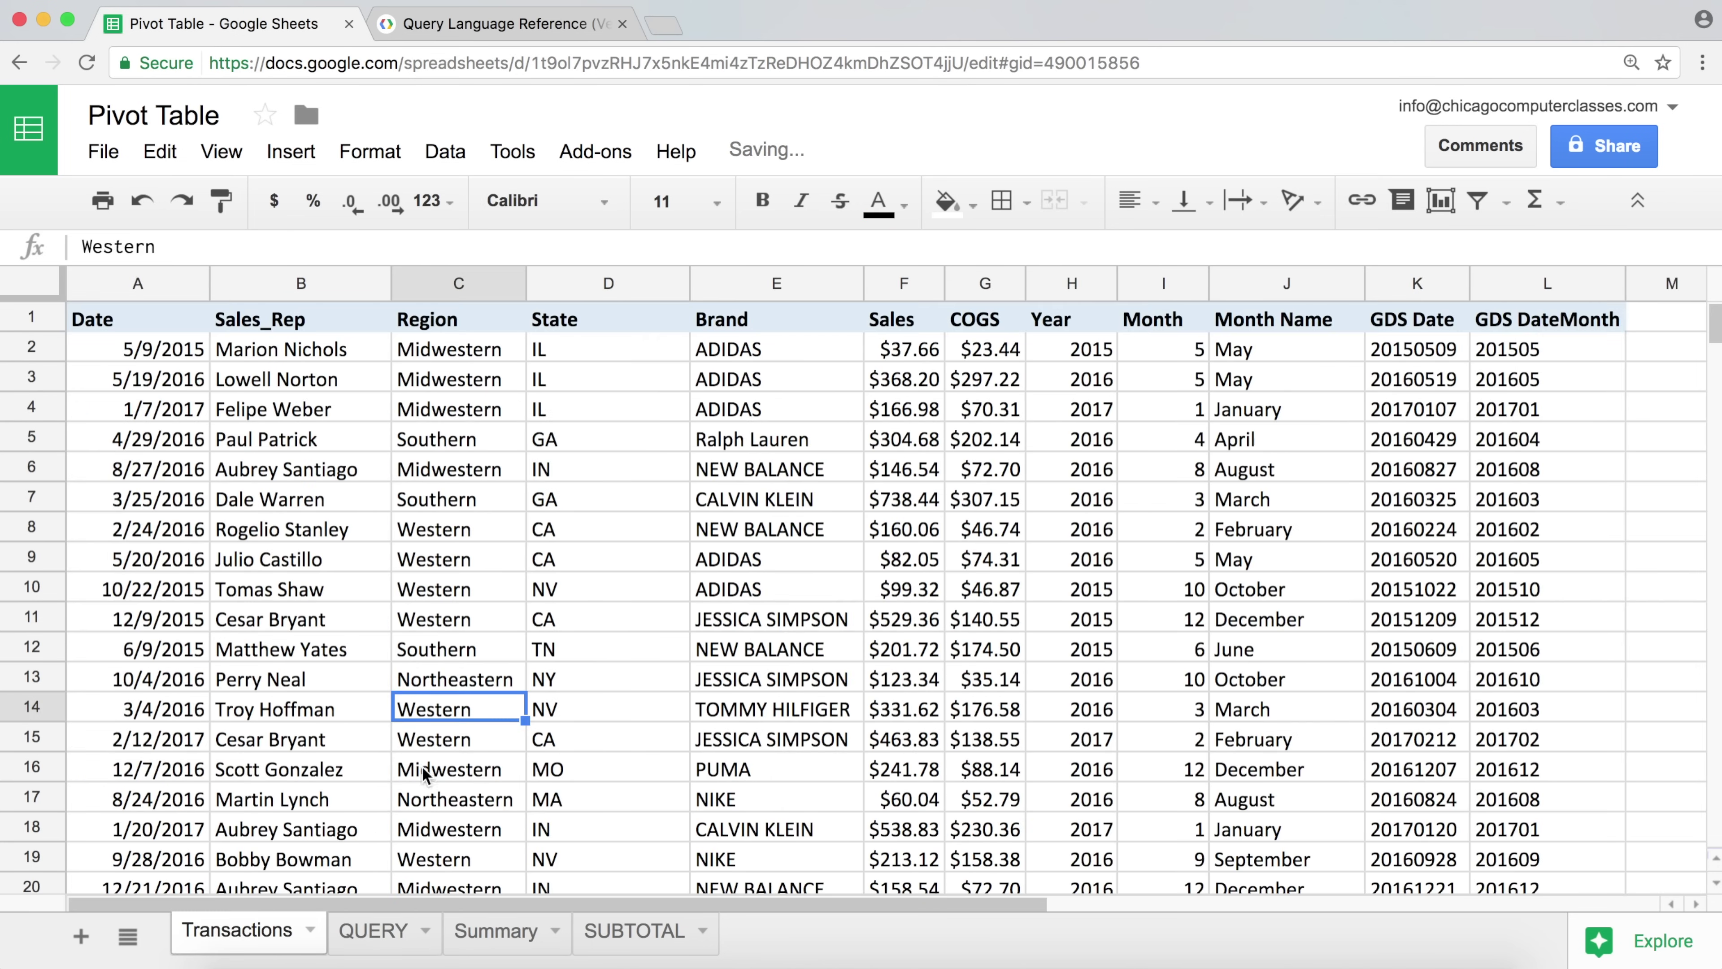
left_click(377, 935)
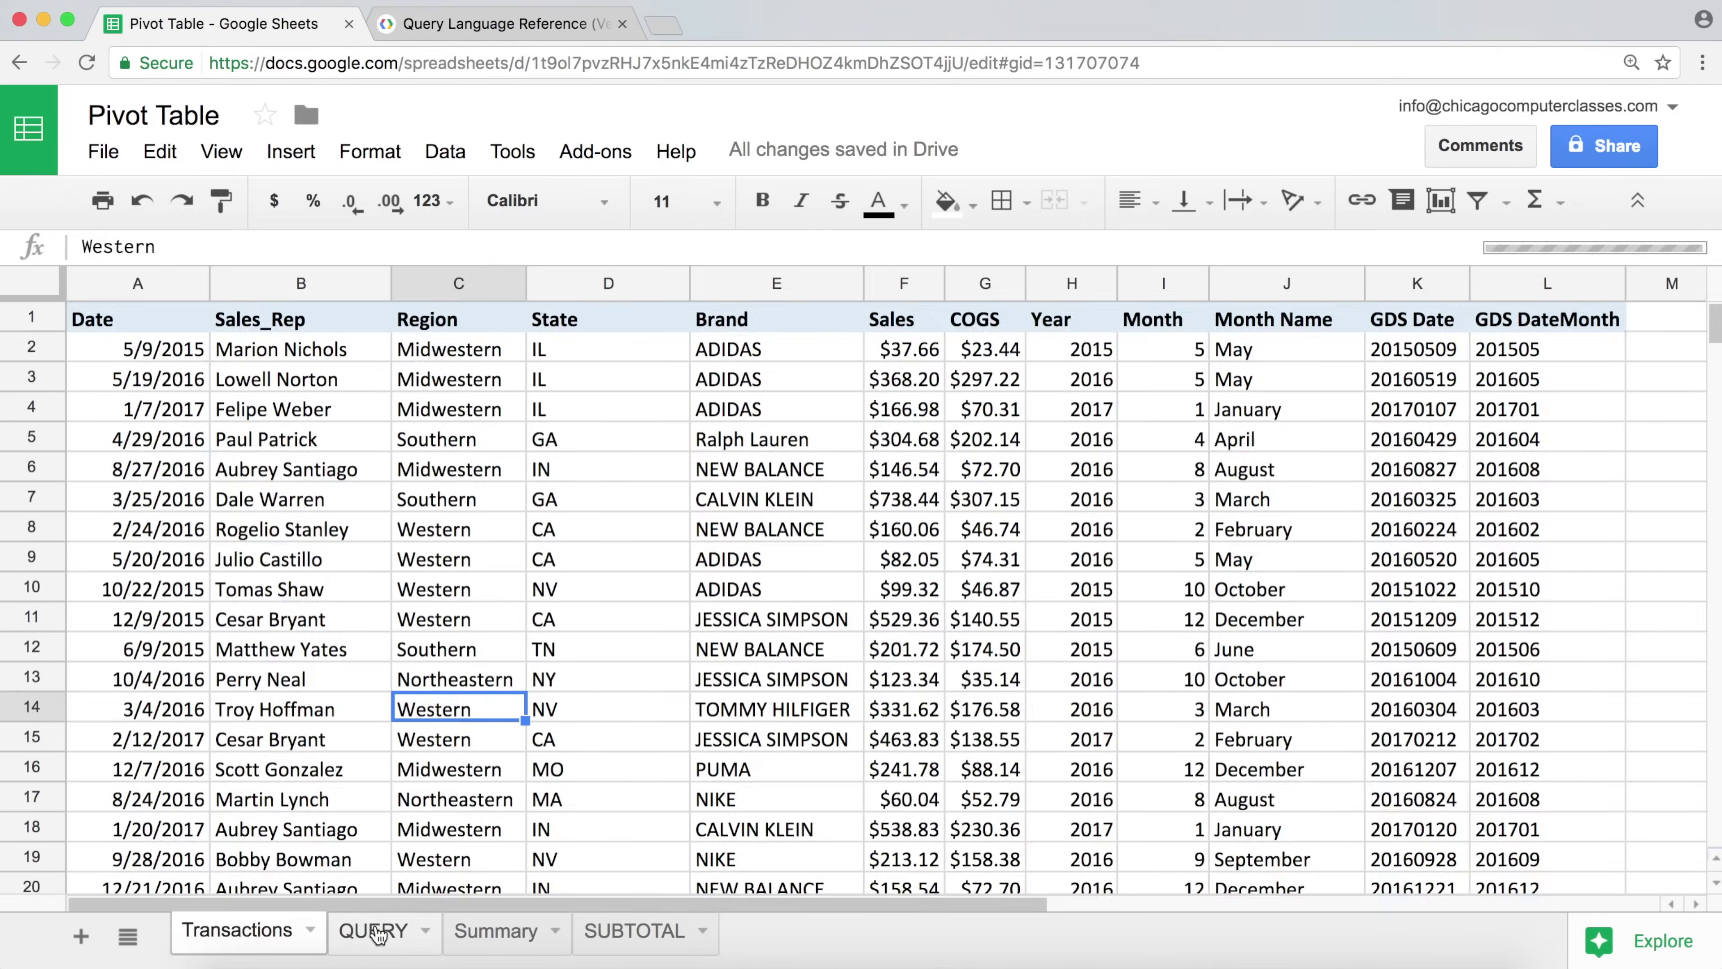
left_click(261, 246)
type(", C WHERE ")
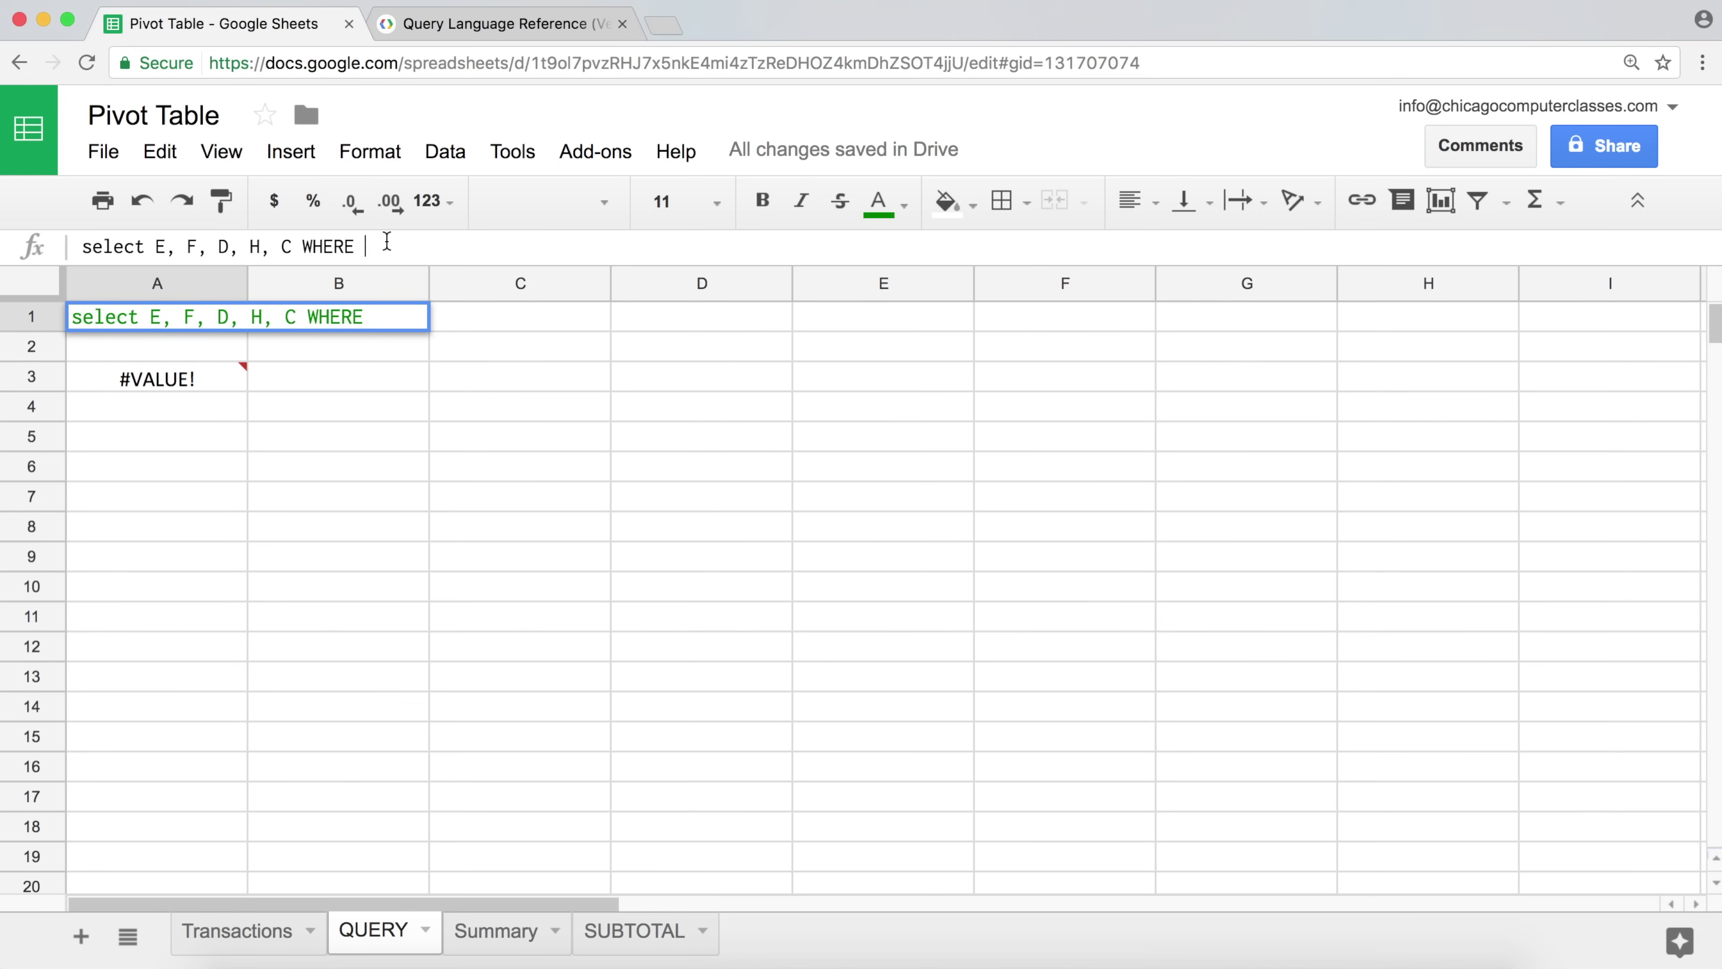
- Complete the WHERE clause in A1 with the condition C LIKE 'western'
type("C")
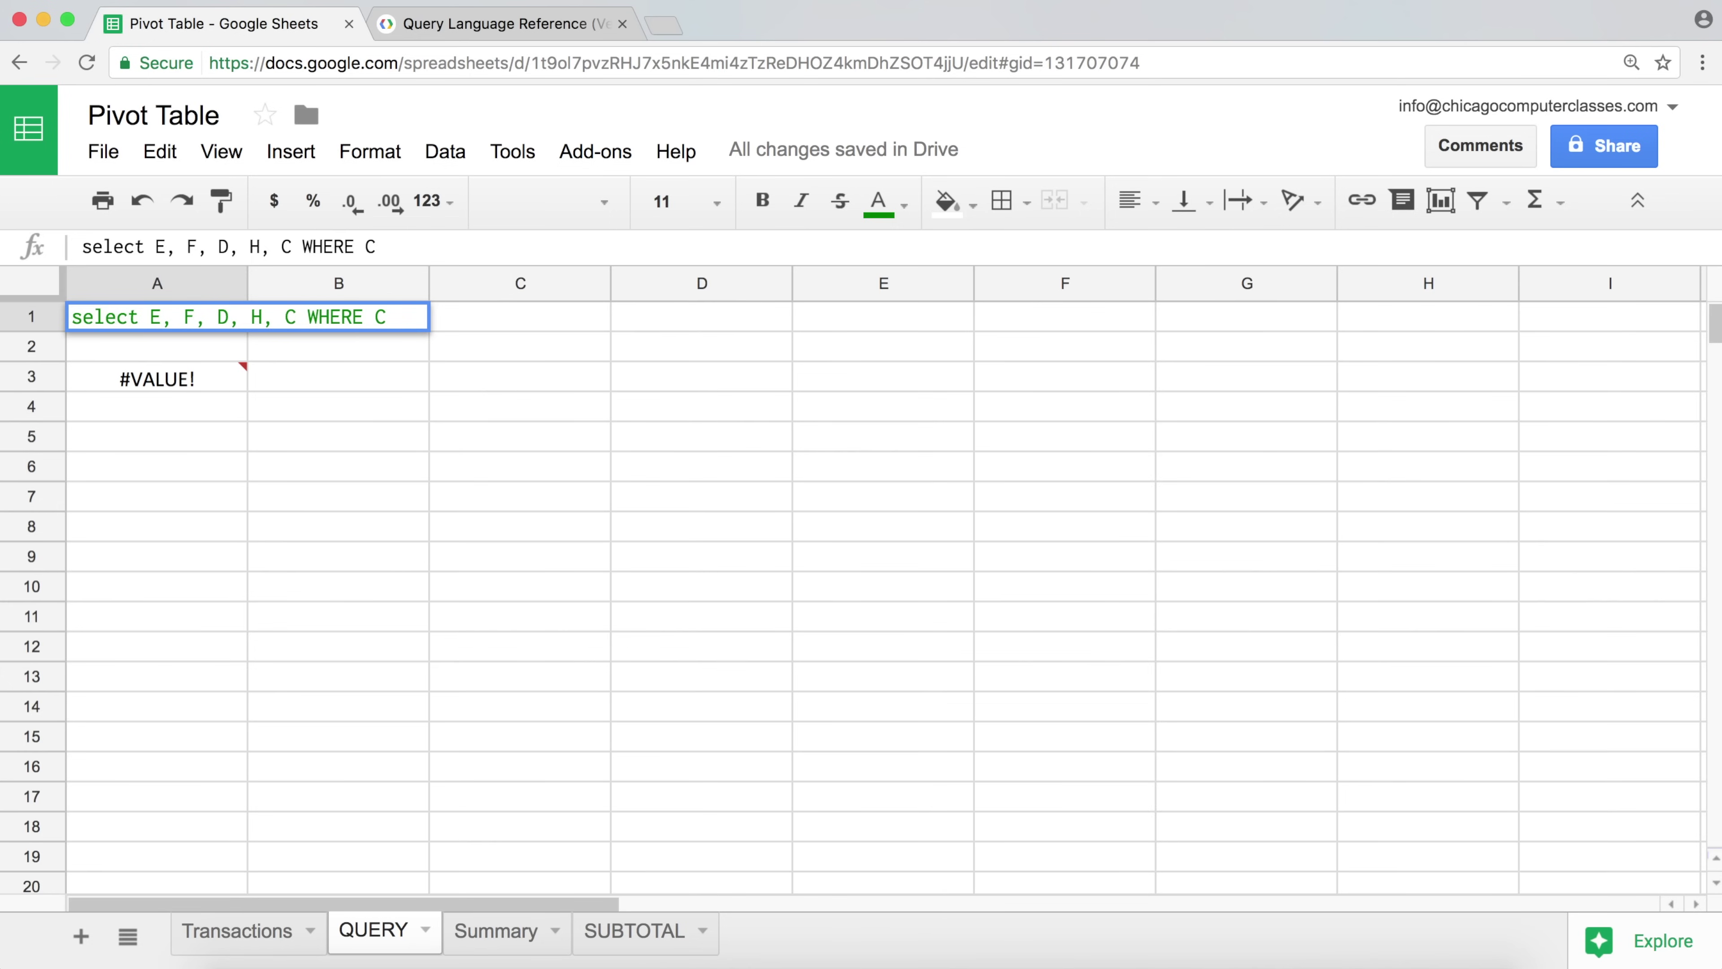
type(" Lik")
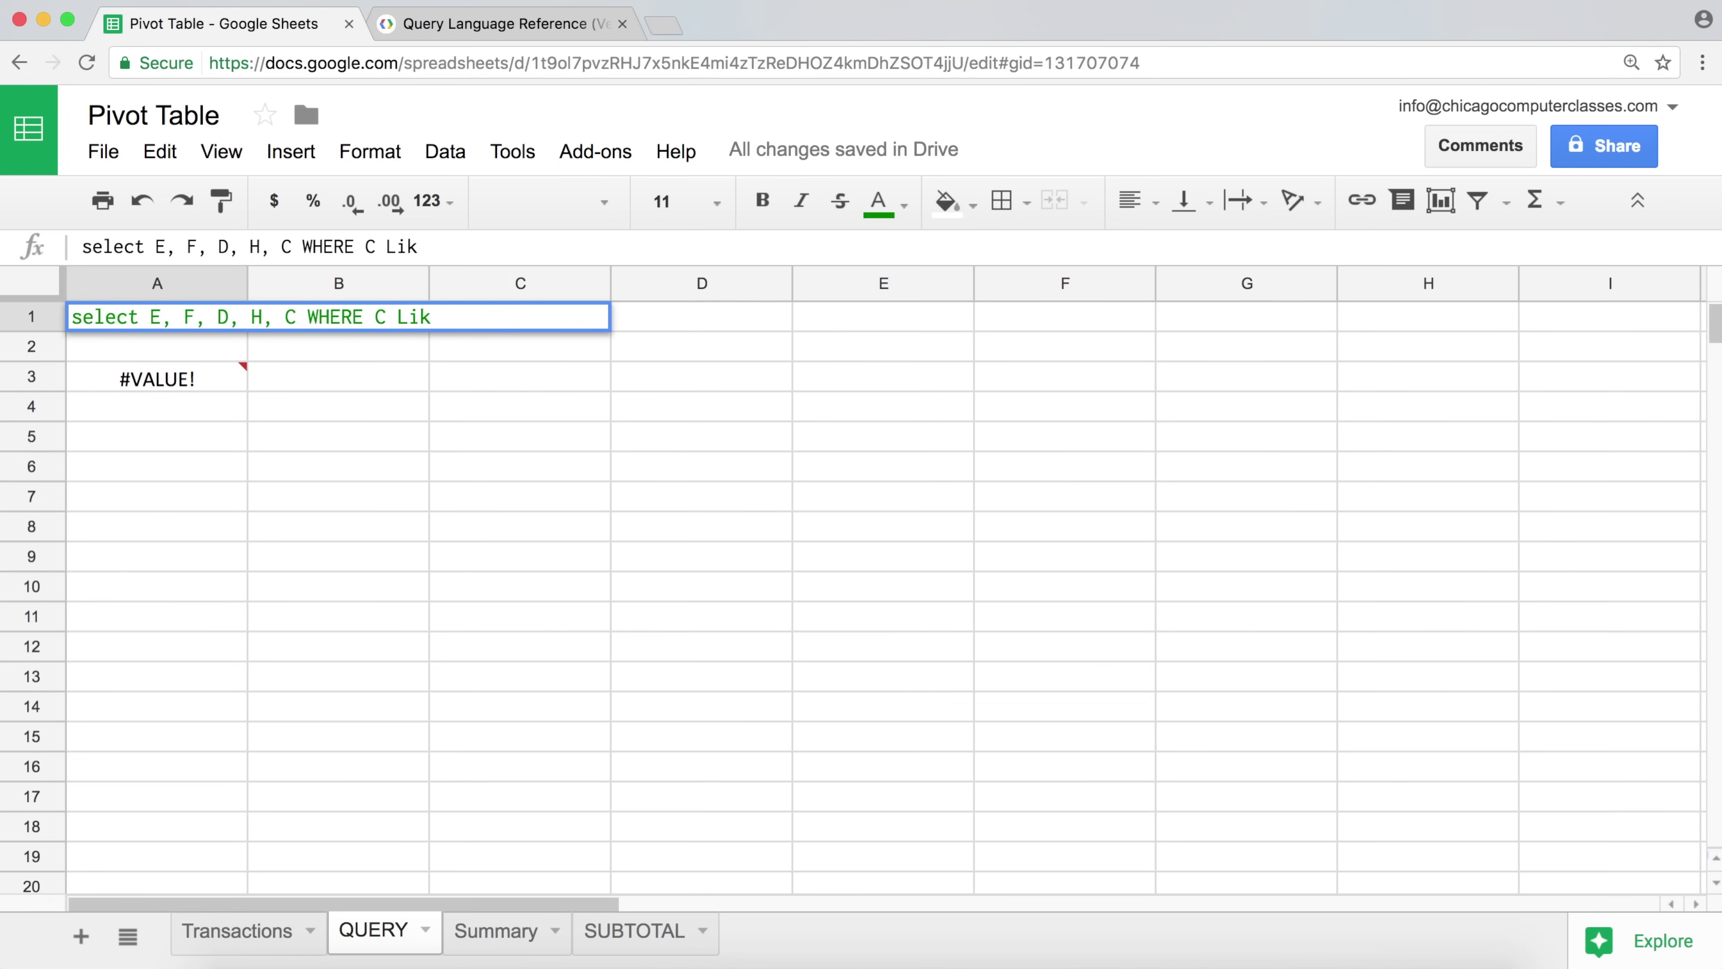
key("BackSpace")
key("BackSpace")
key("BackSpace")
type("LIKE ''")
key("Left")
type("western")
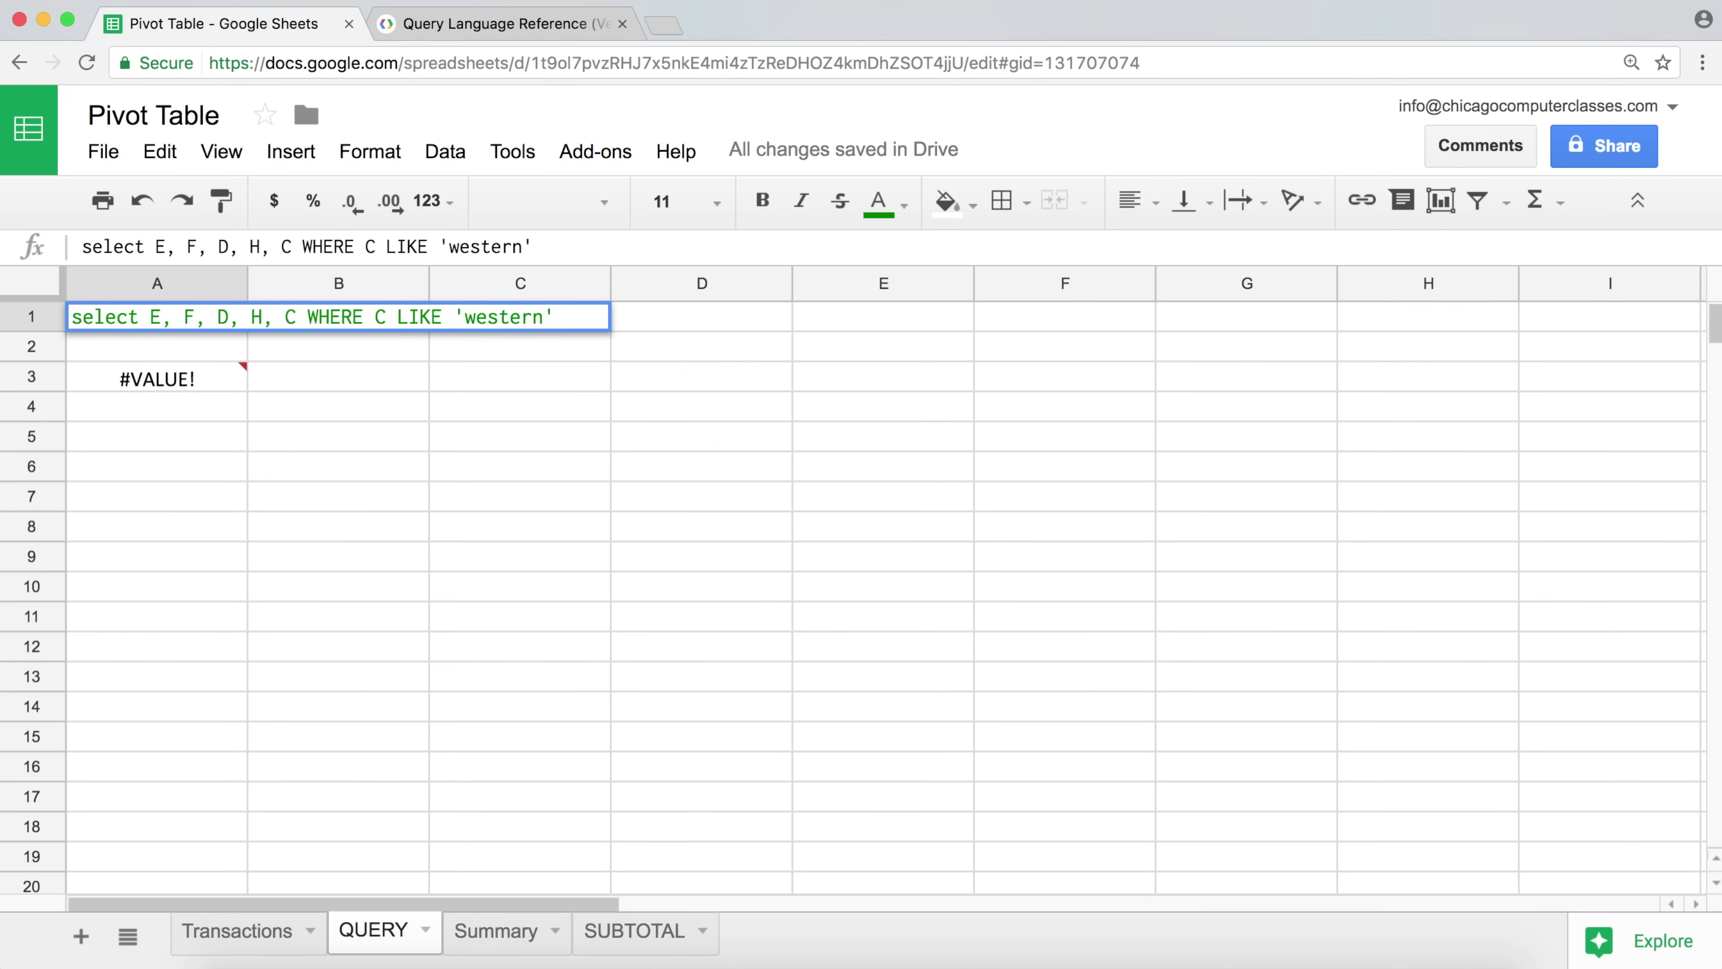
key("Return")
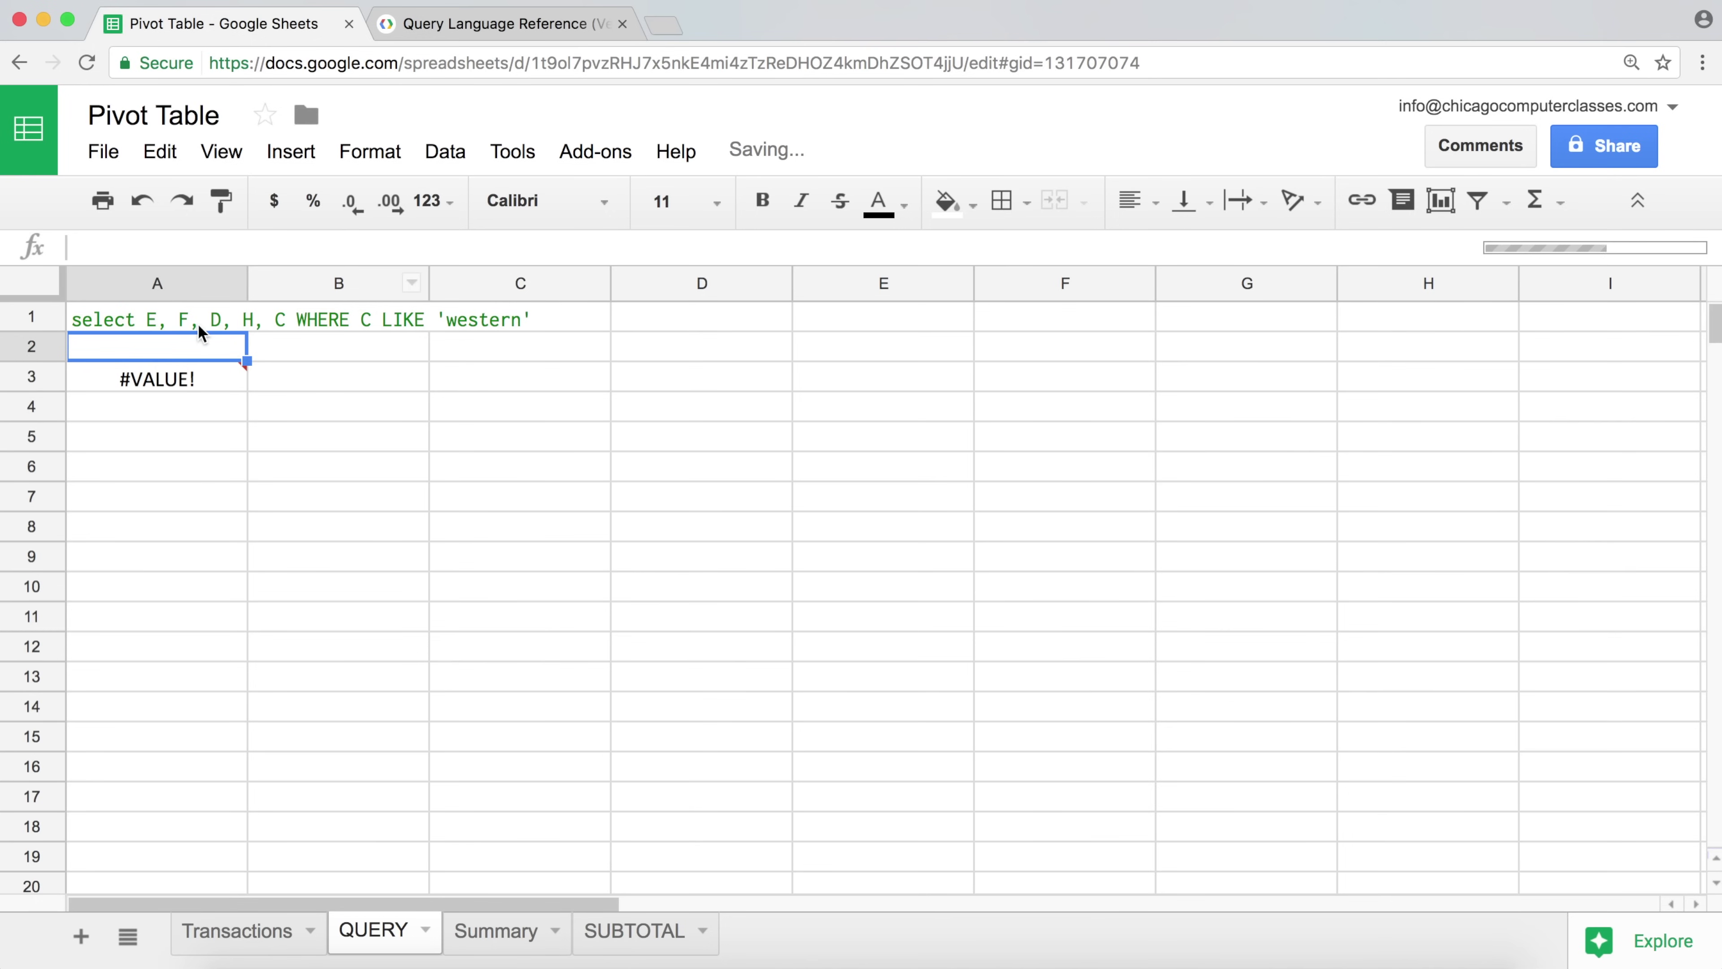
- Add % wildcards on both sides of the LIKE text in A1 so it reads '%western%'
left_click(199, 325)
double_click(199, 323)
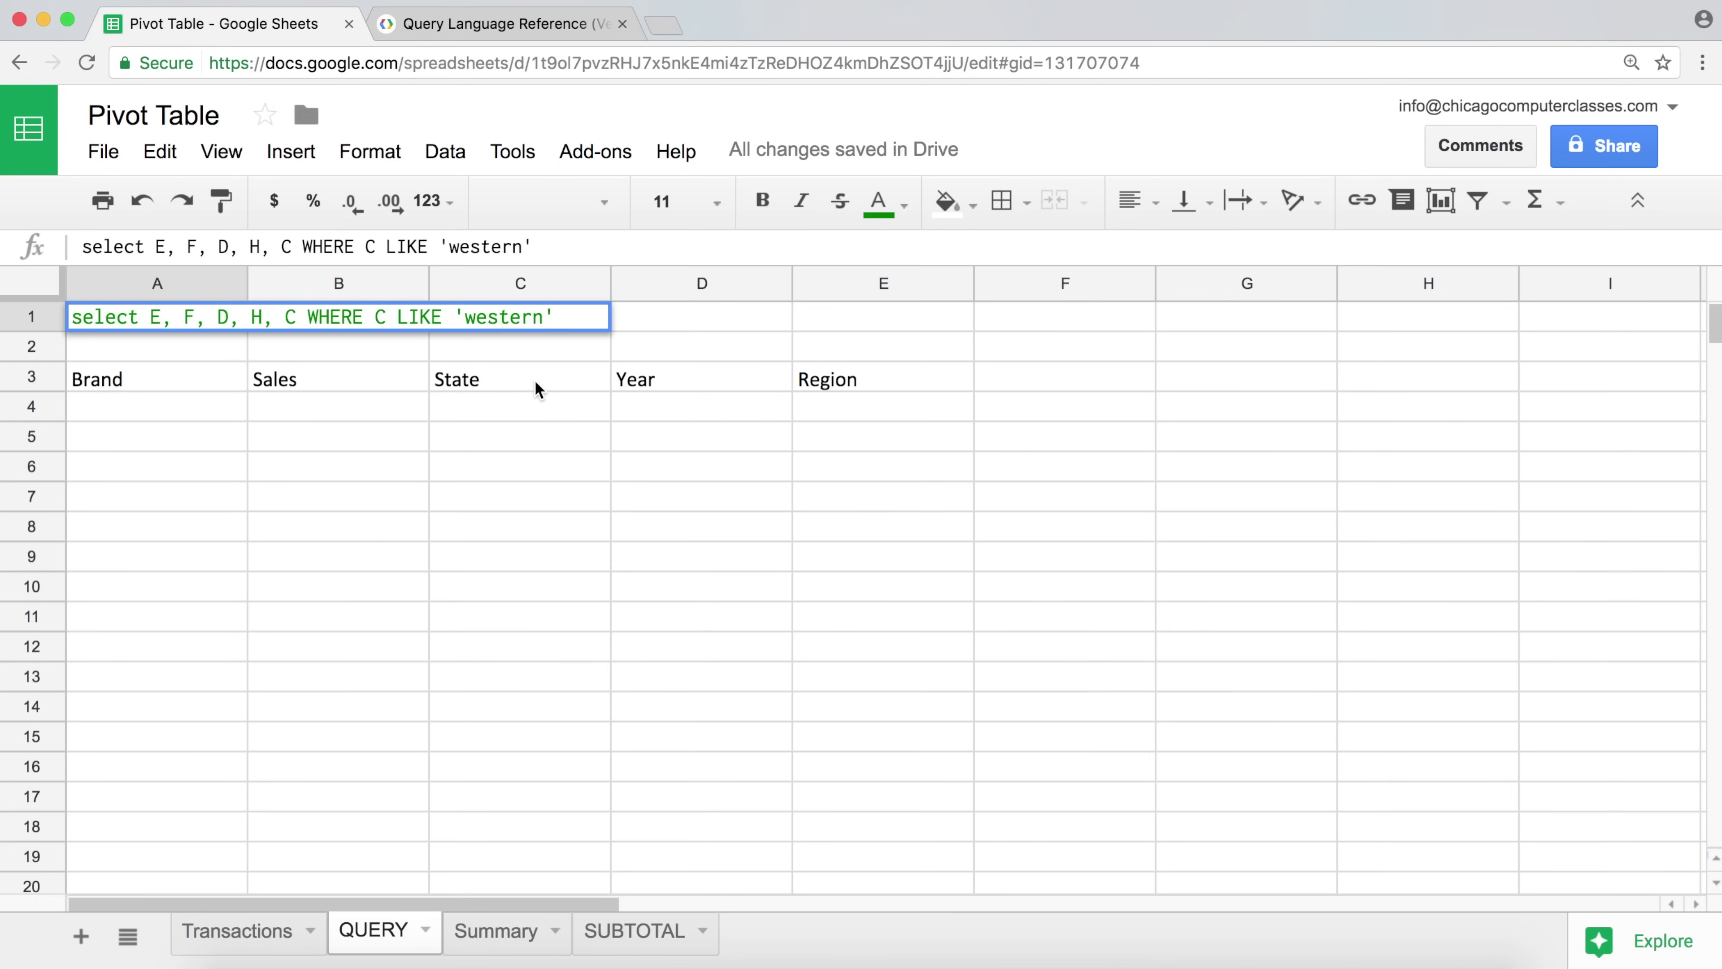
left_click(467, 317)
type("%")
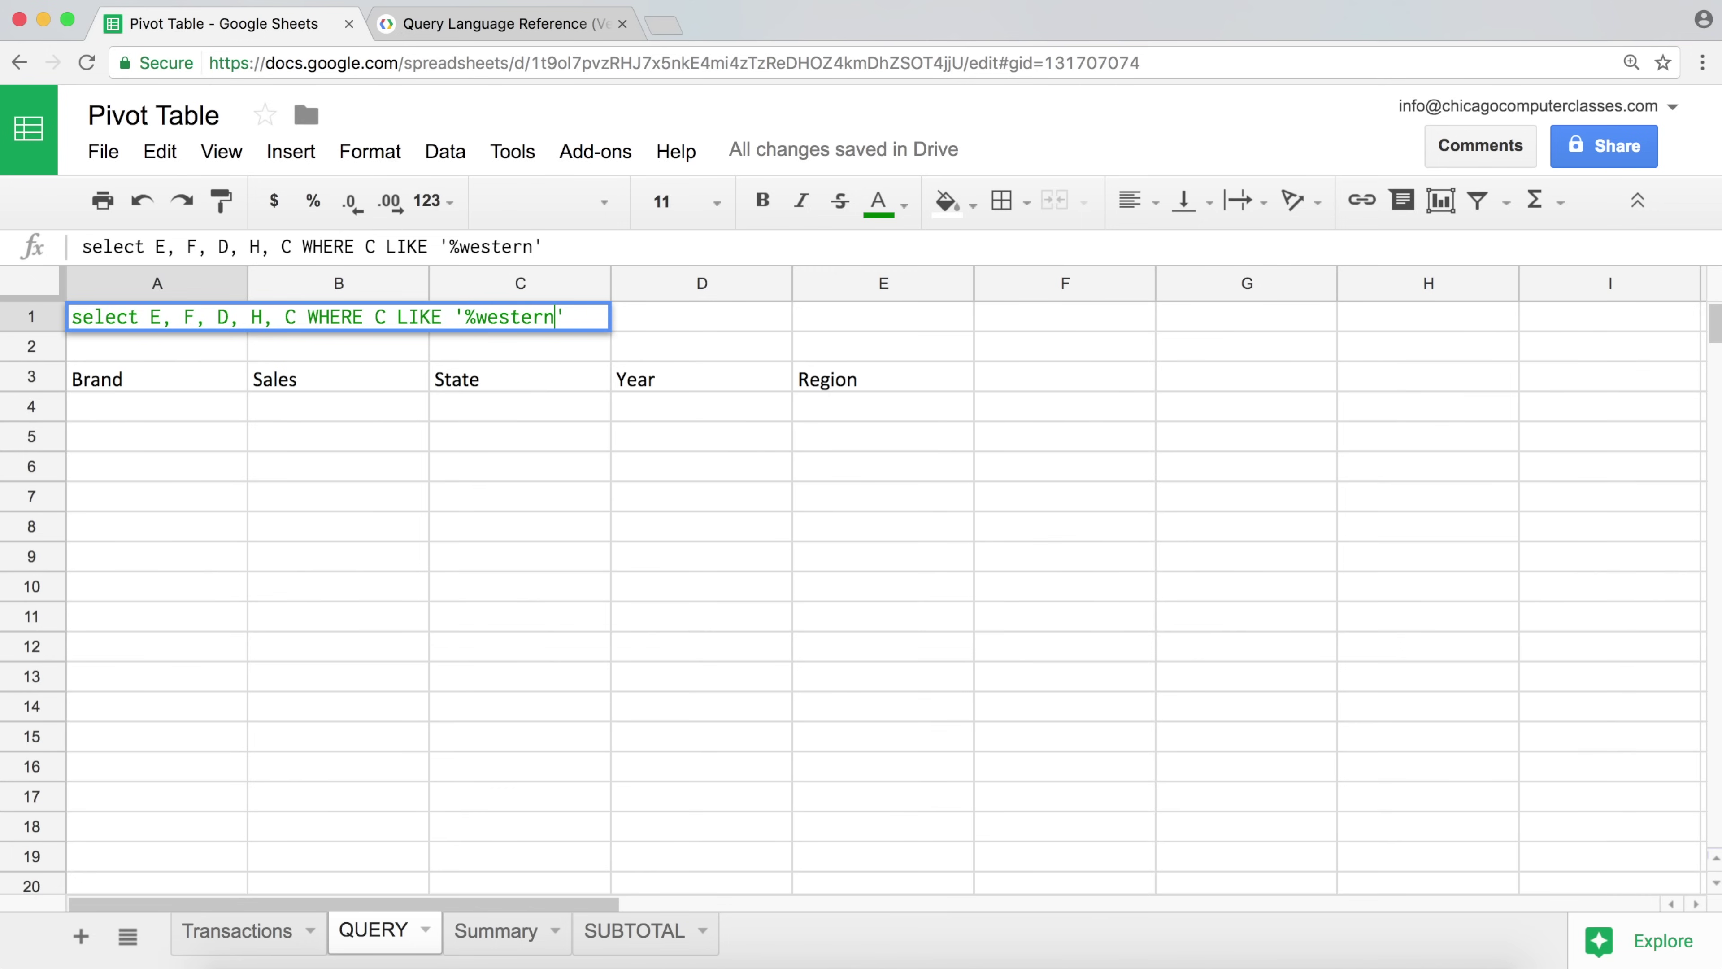
type("%")
key("Return")
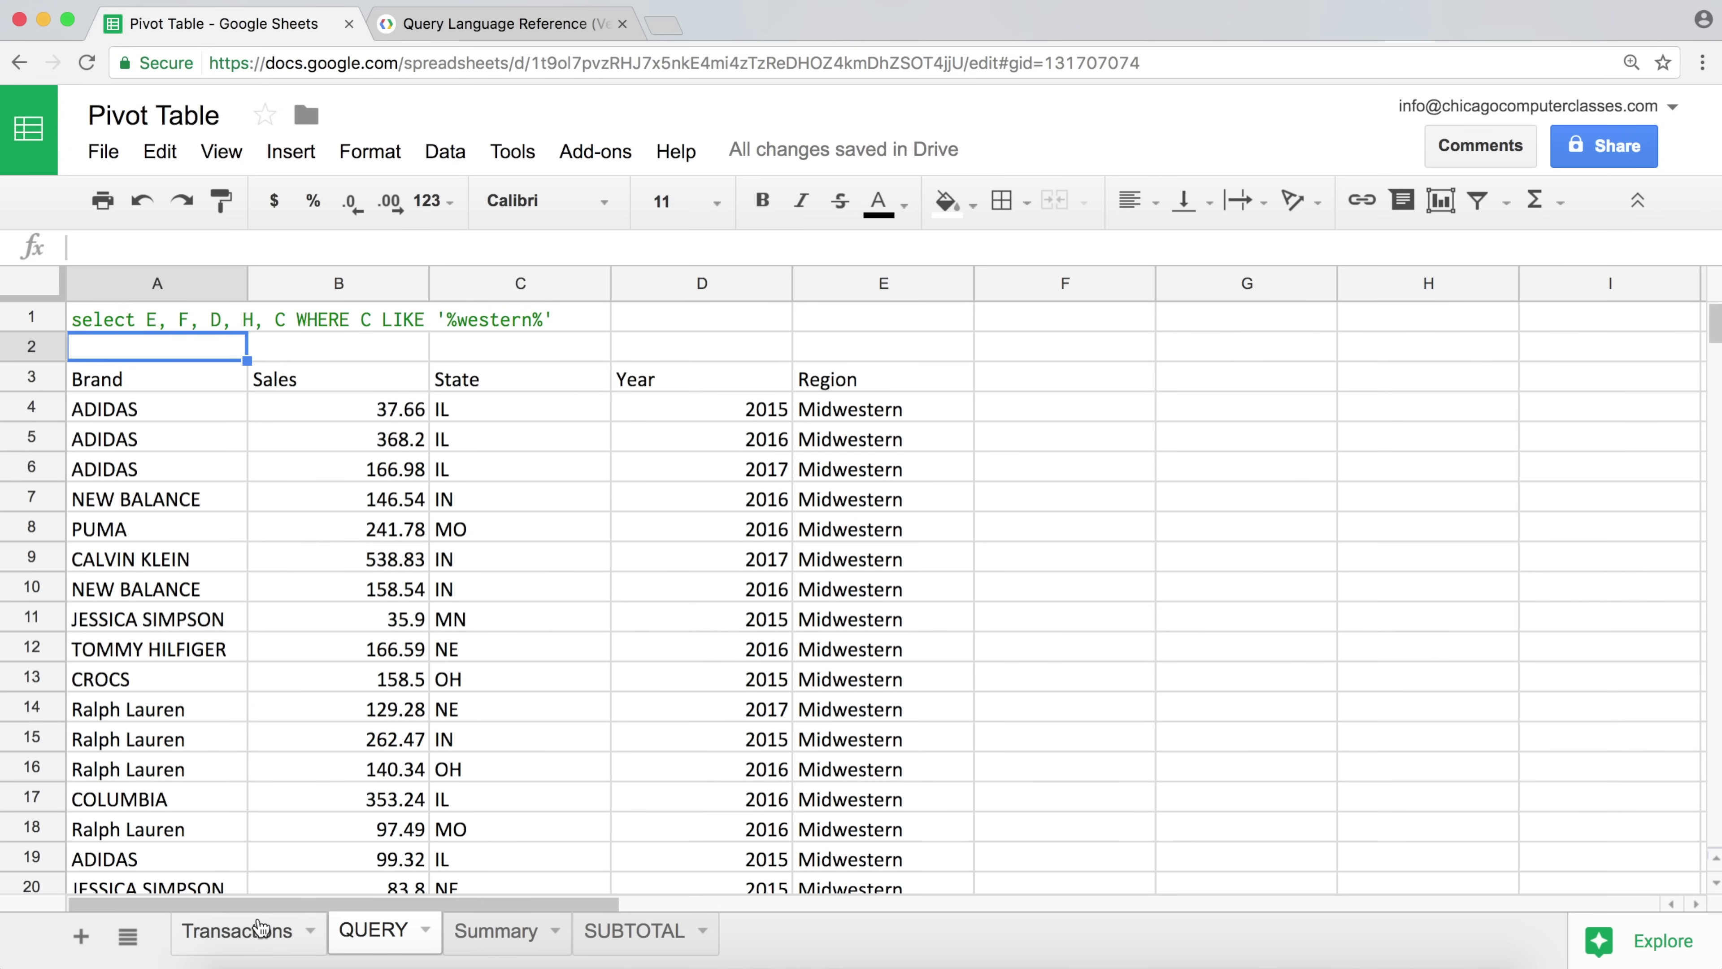
- Review the returned Region values and compare them with the Midwestern and Western entries in the Transactions sheet
scroll(877, 509, "down", 20)
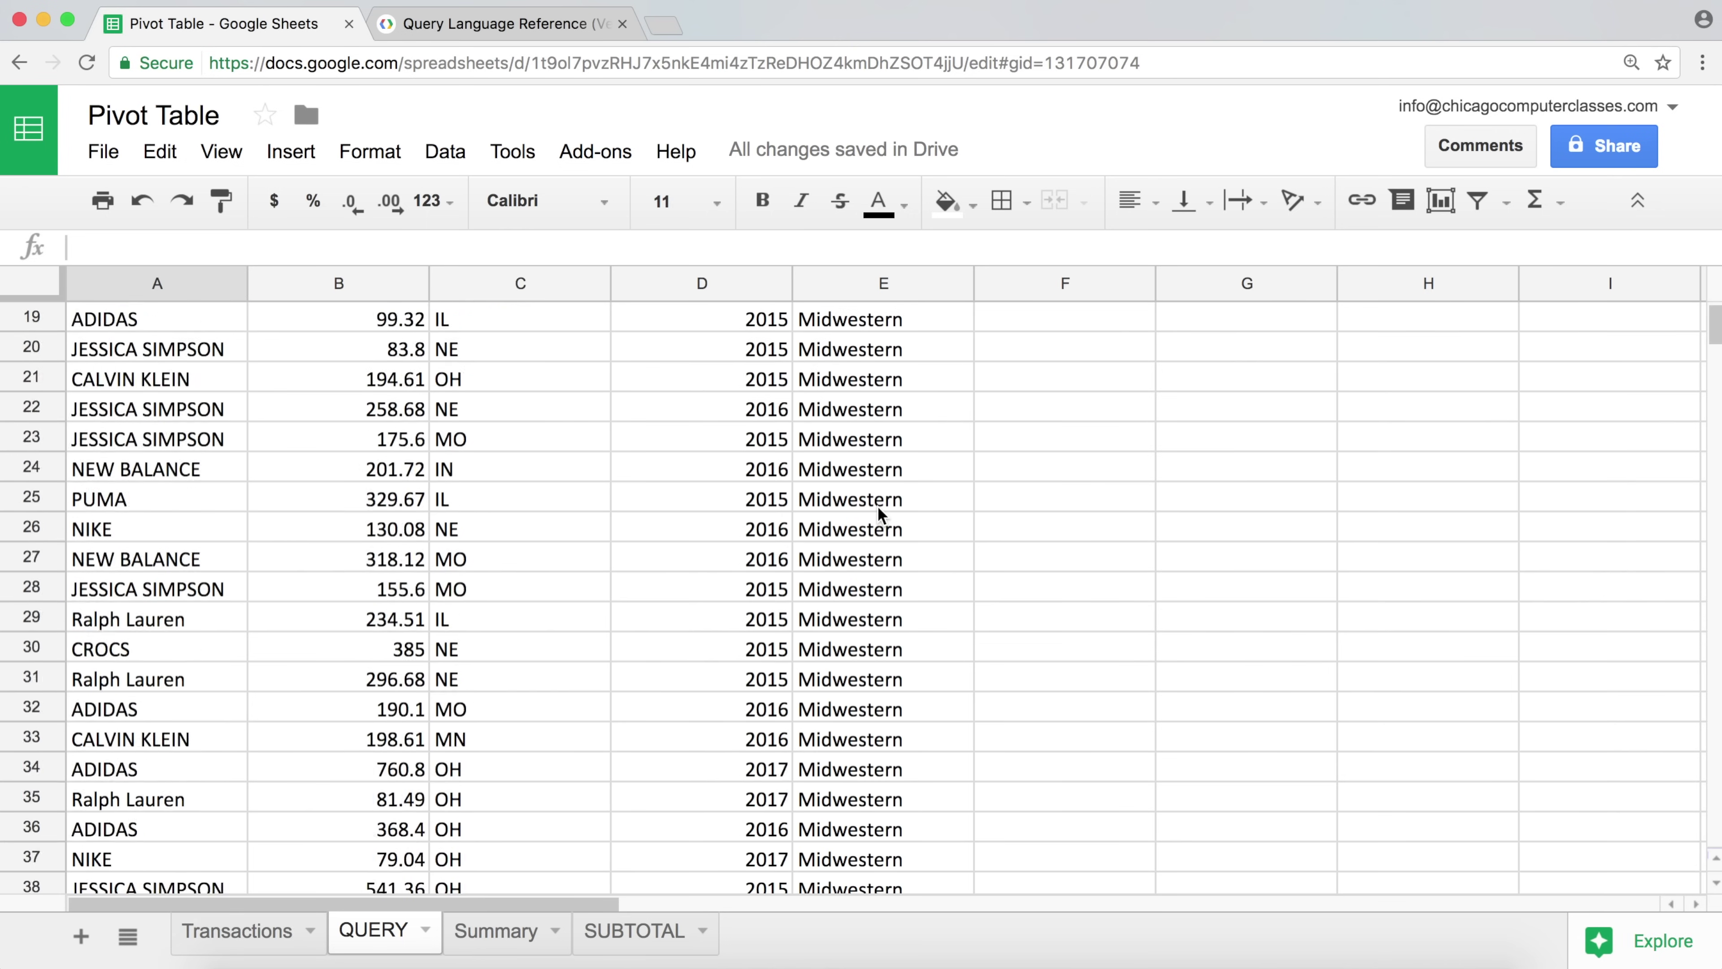
scroll(877, 505, "down", 10)
scroll(877, 505, "up", 20)
left_click(256, 928)
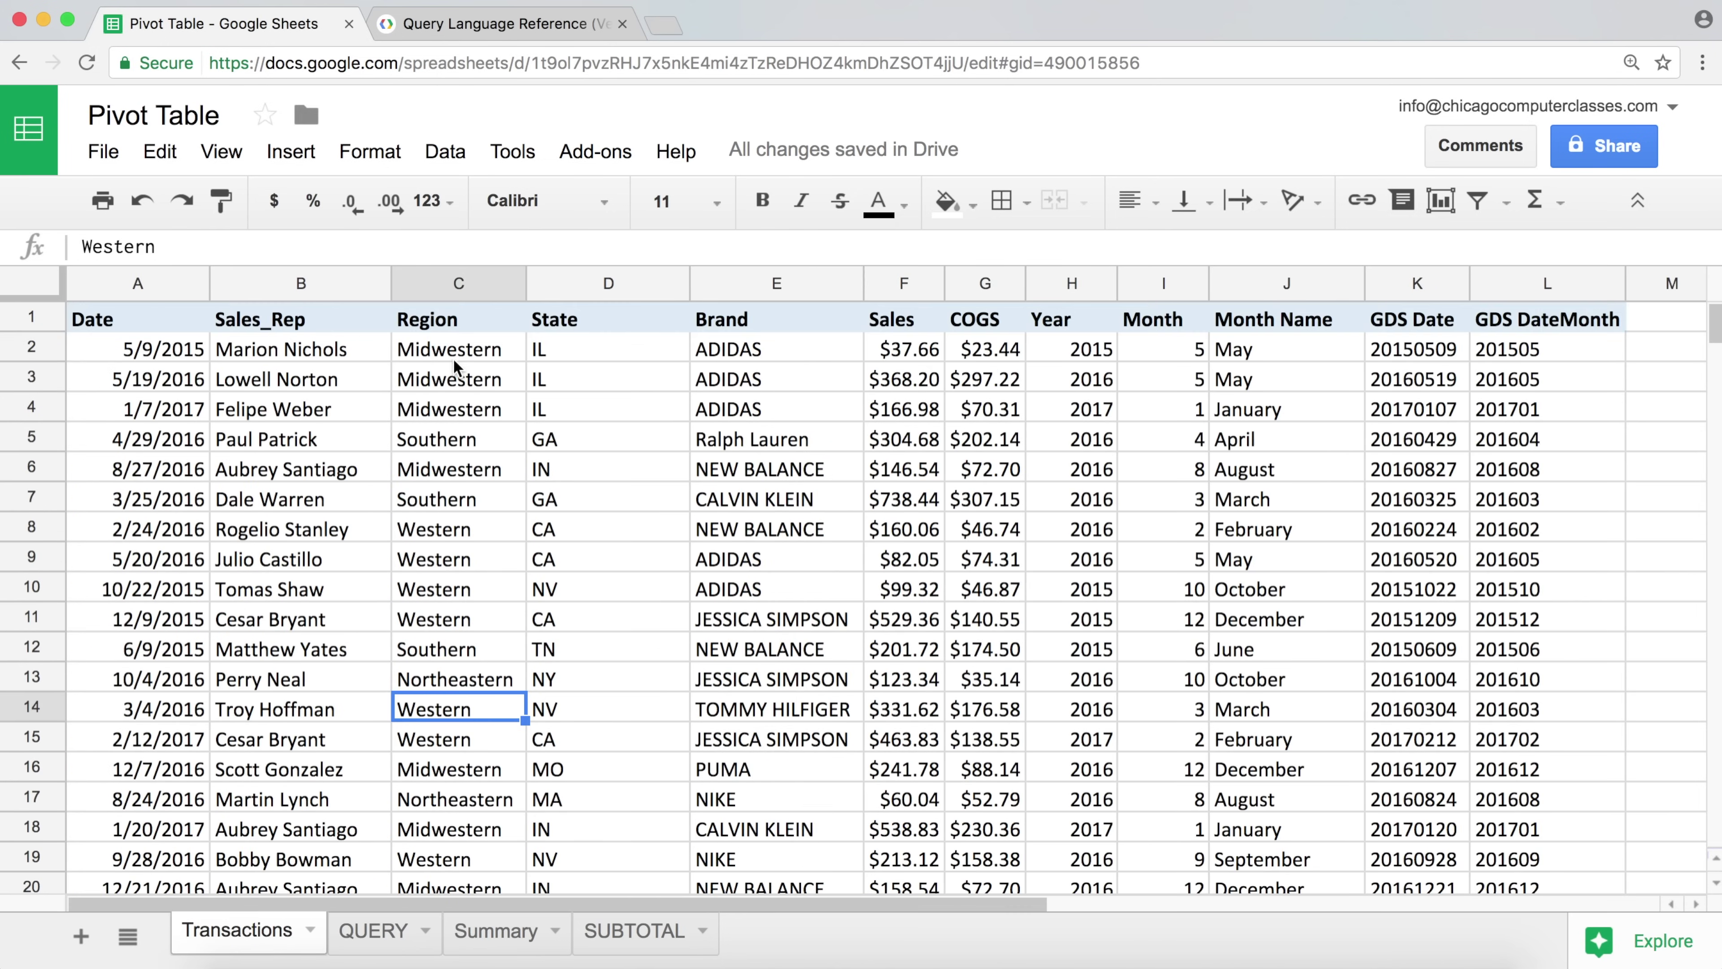
left_click(458, 353)
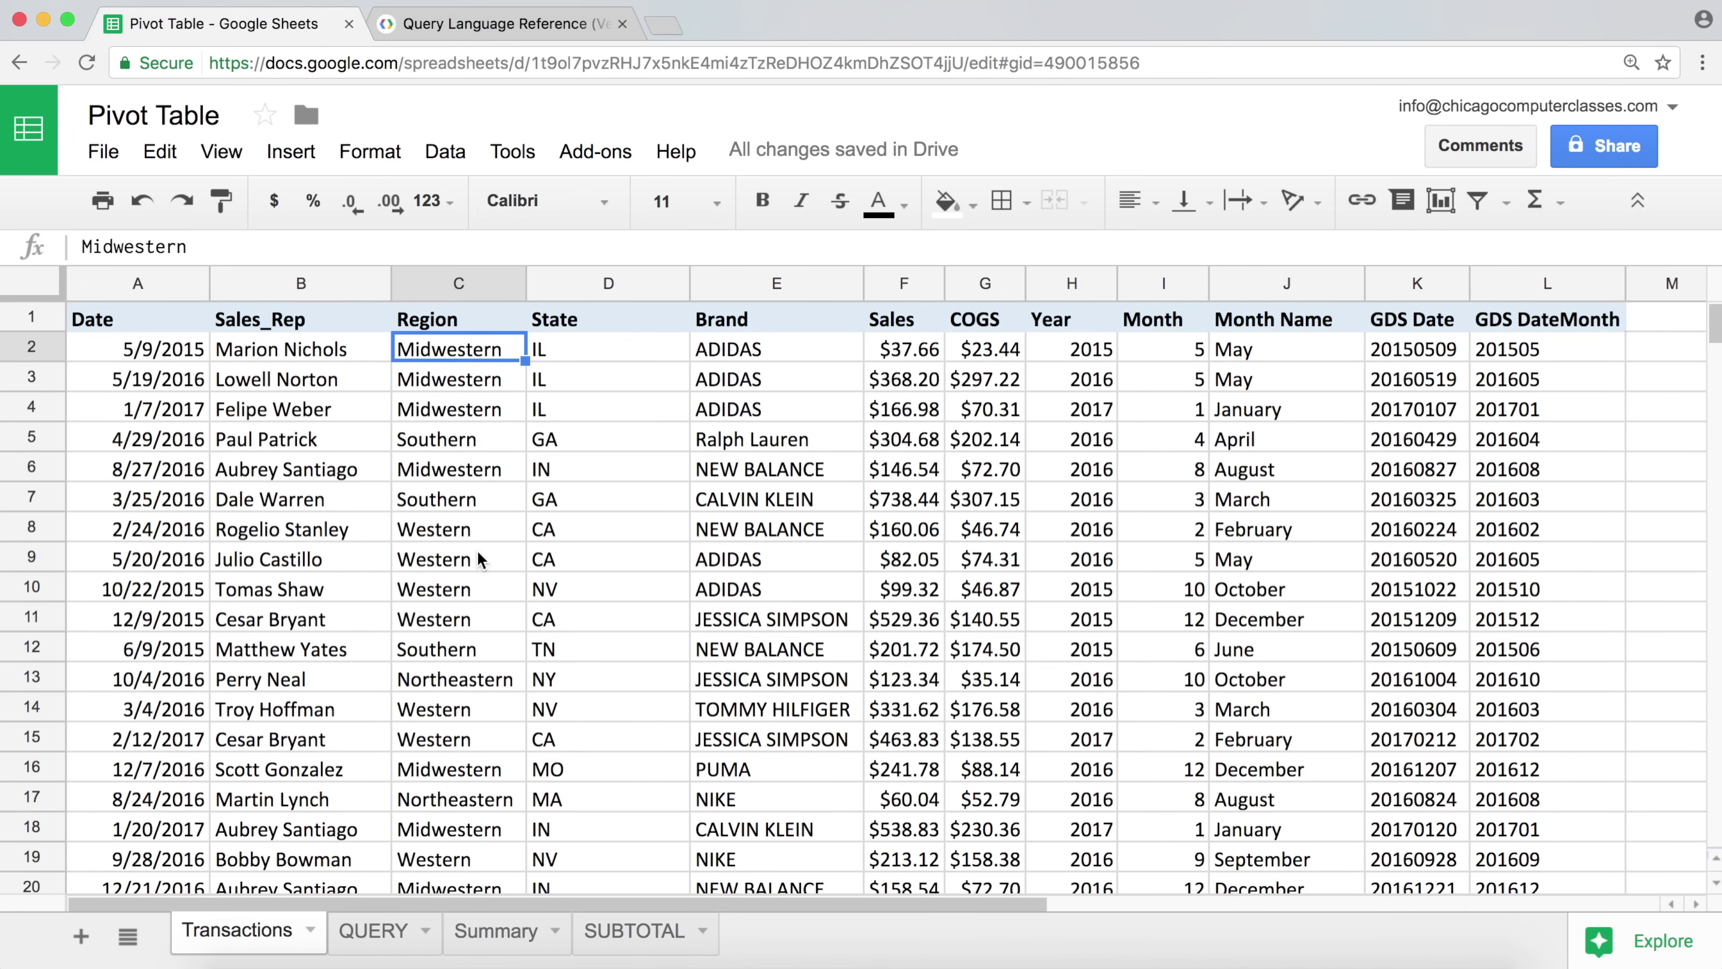
left_click(464, 567)
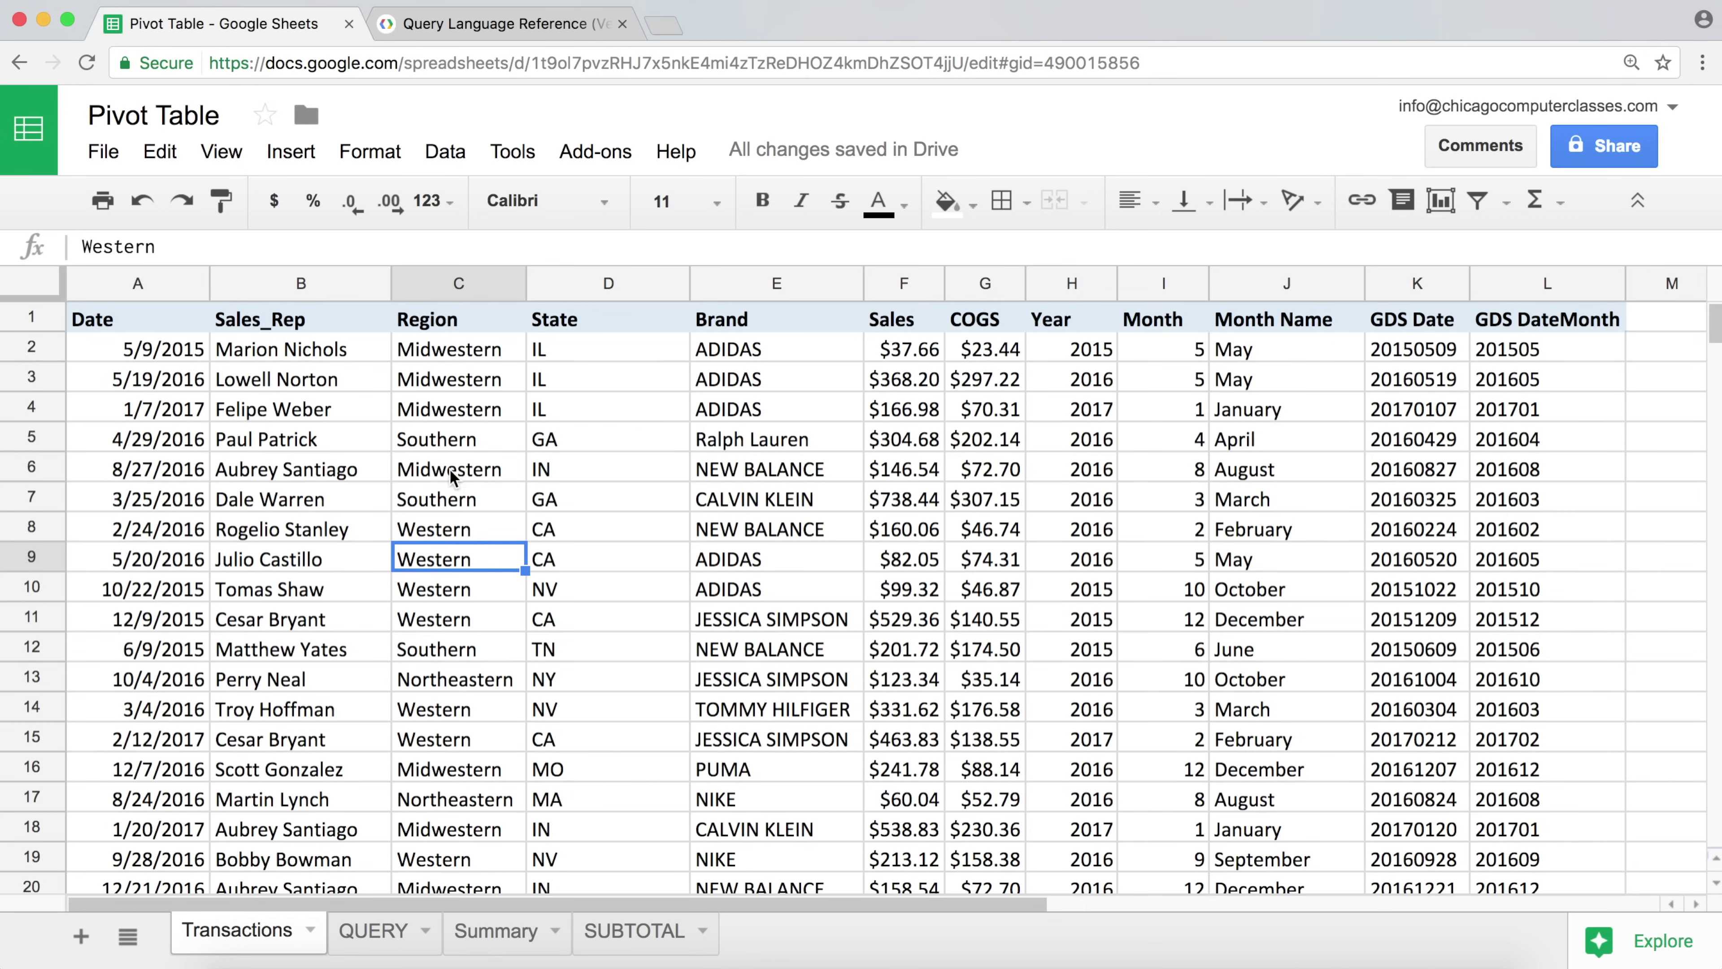
left_click(407, 937)
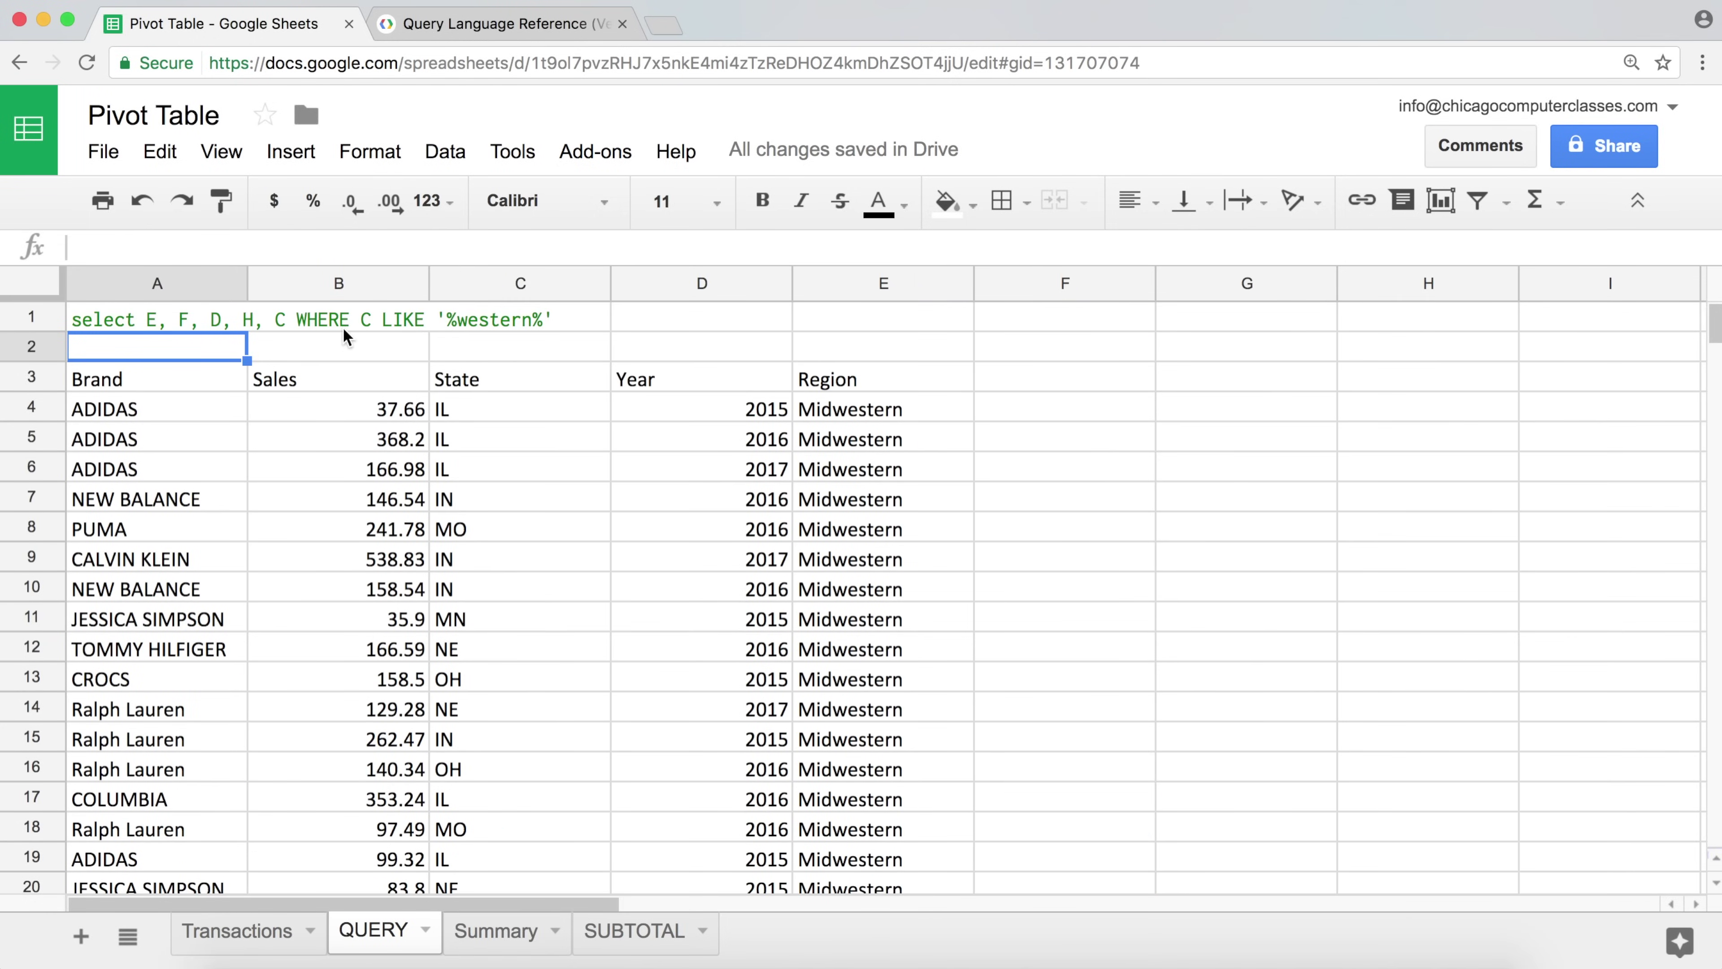
- Change the LIKE pattern in A1 to '%estern%' and check the returned Midwestern and Western rows
left_click(171, 324)
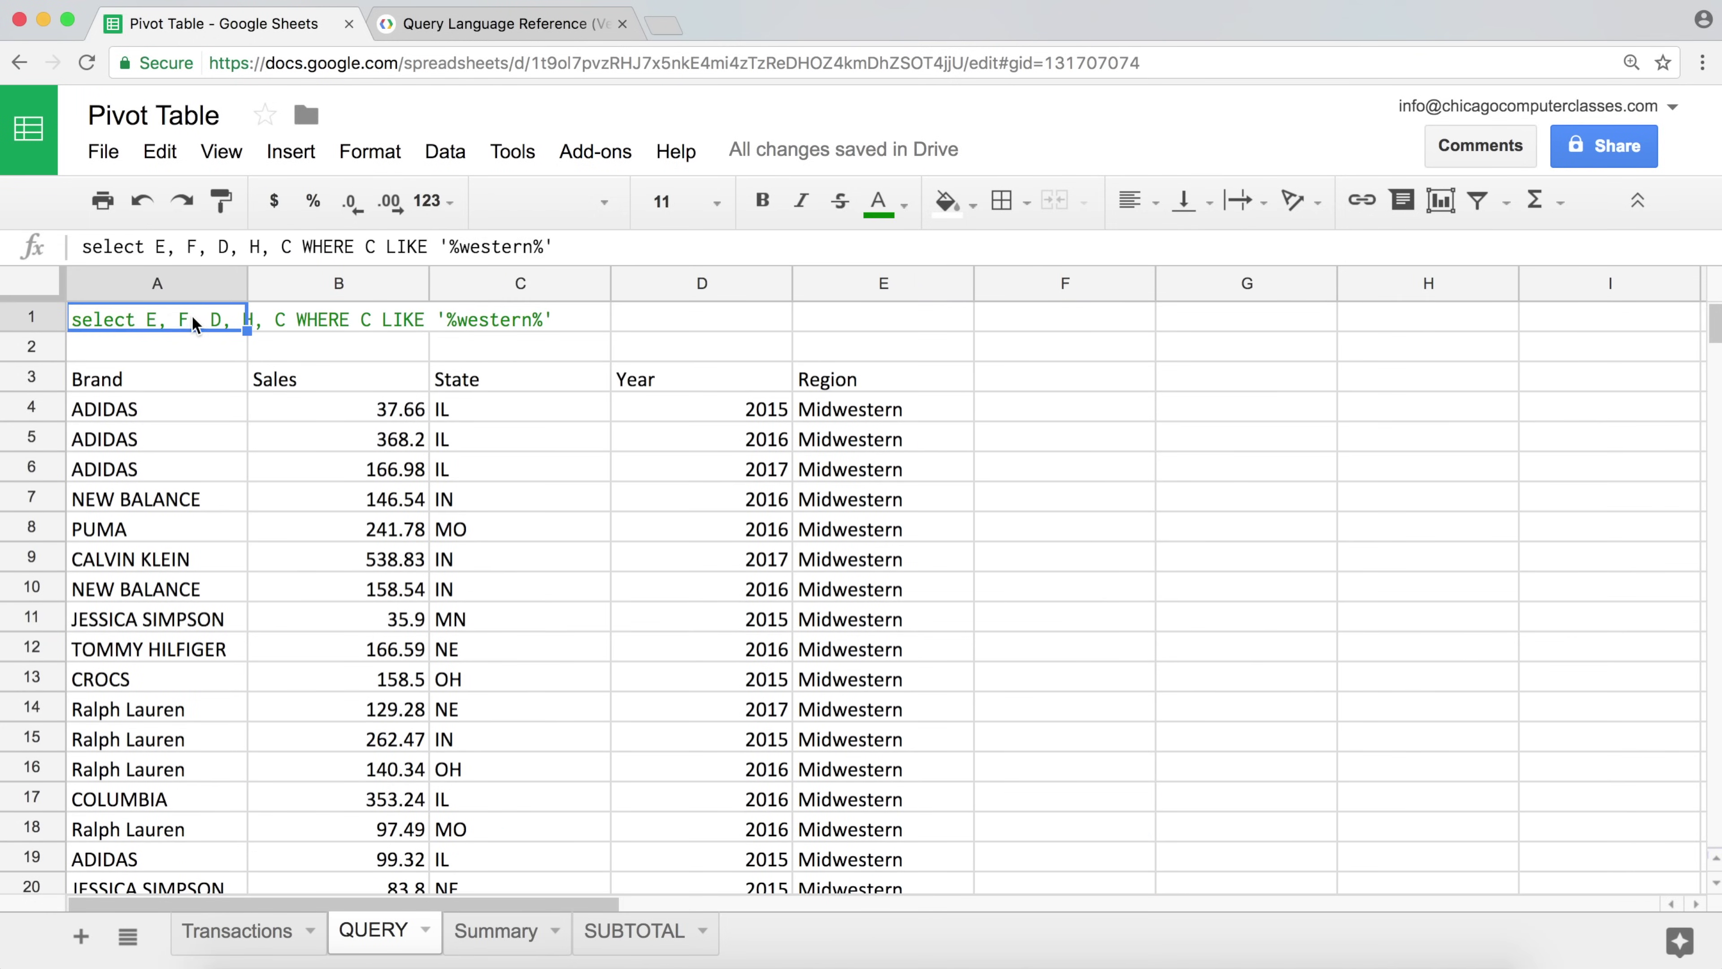
left_click(471, 247)
key("BackSpace")
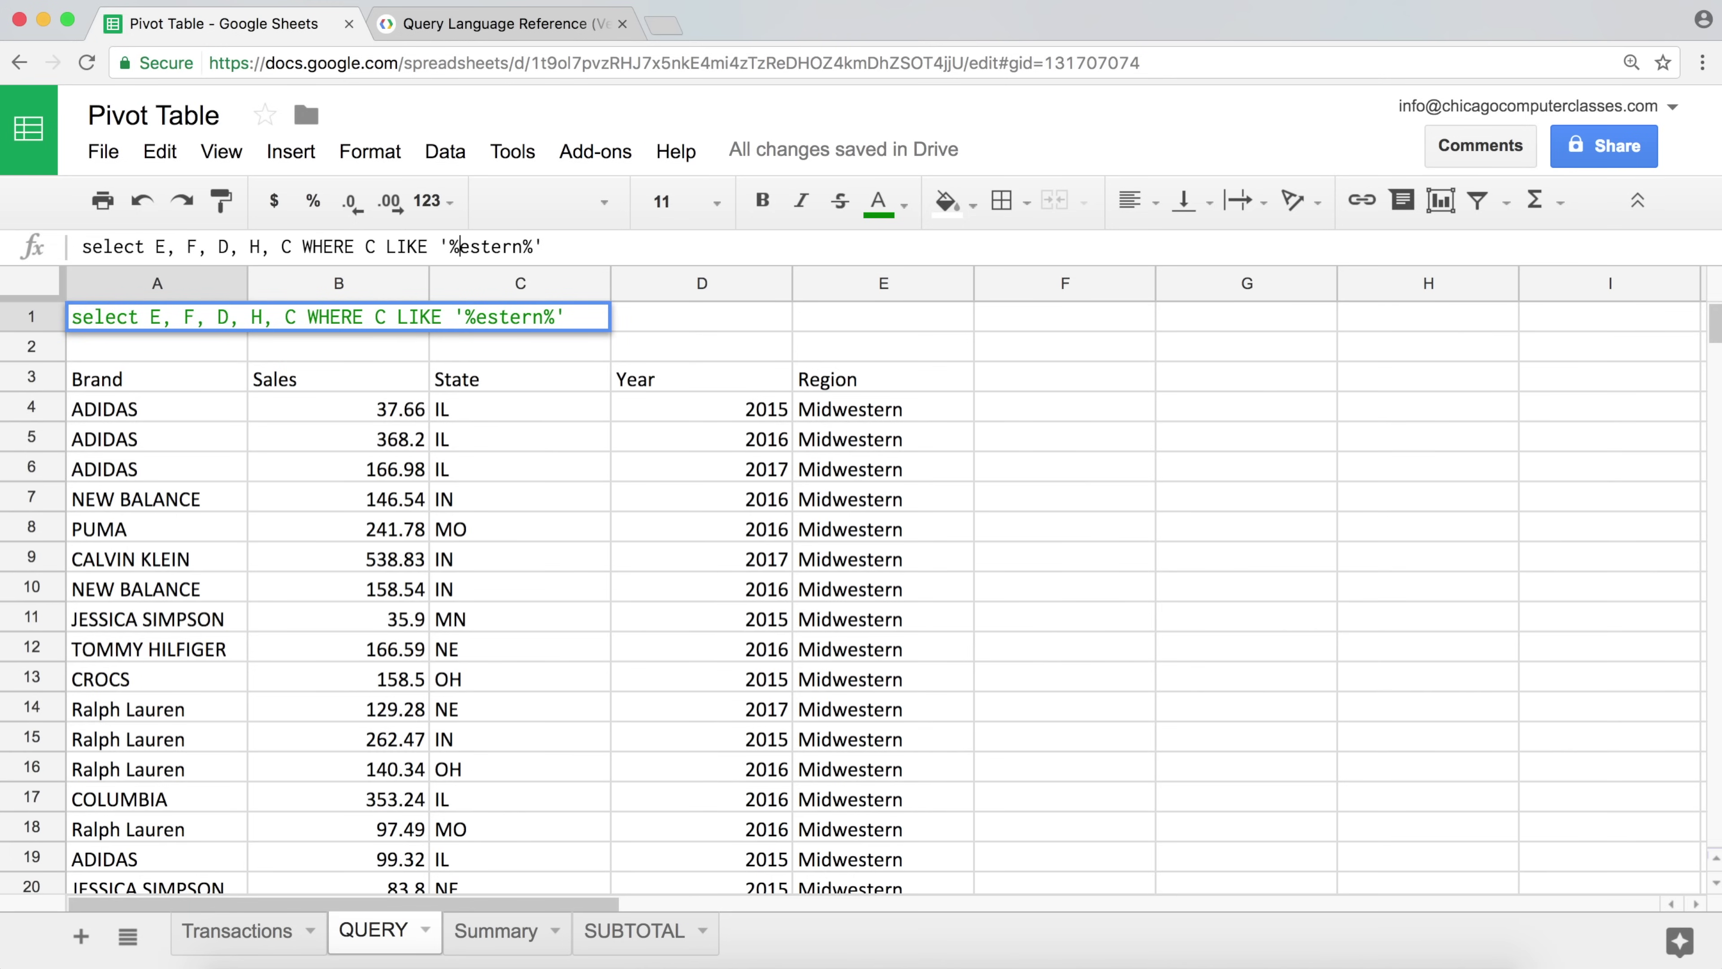
key("Return")
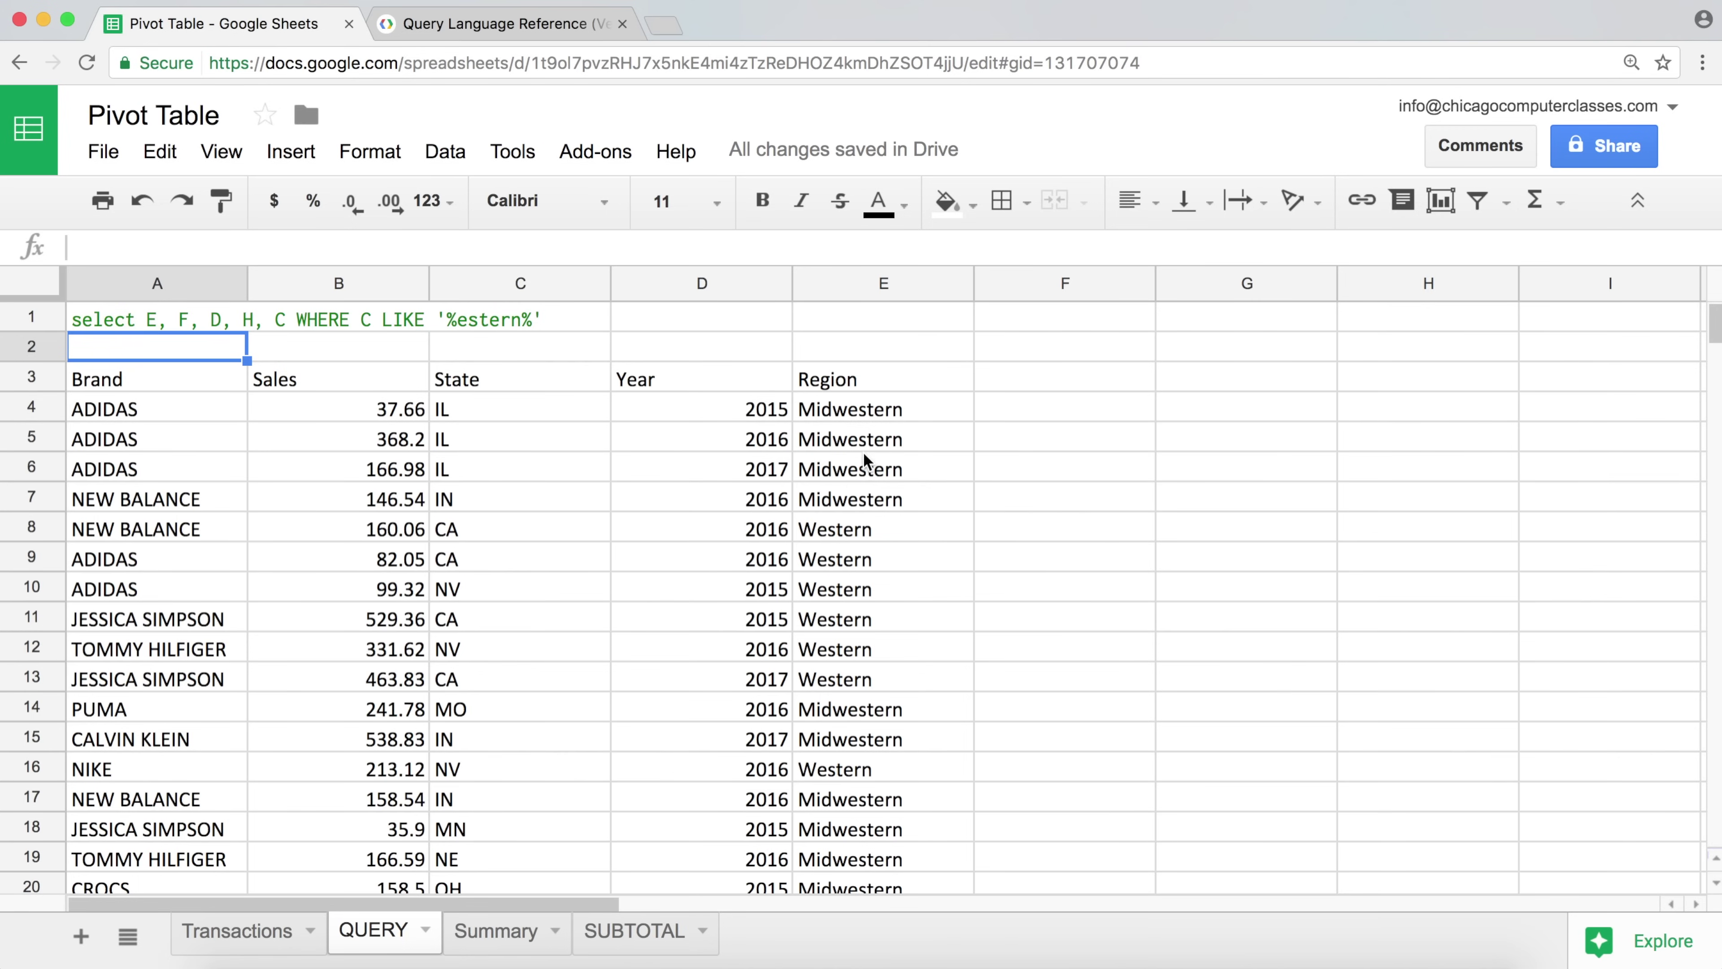
left_click(849, 407)
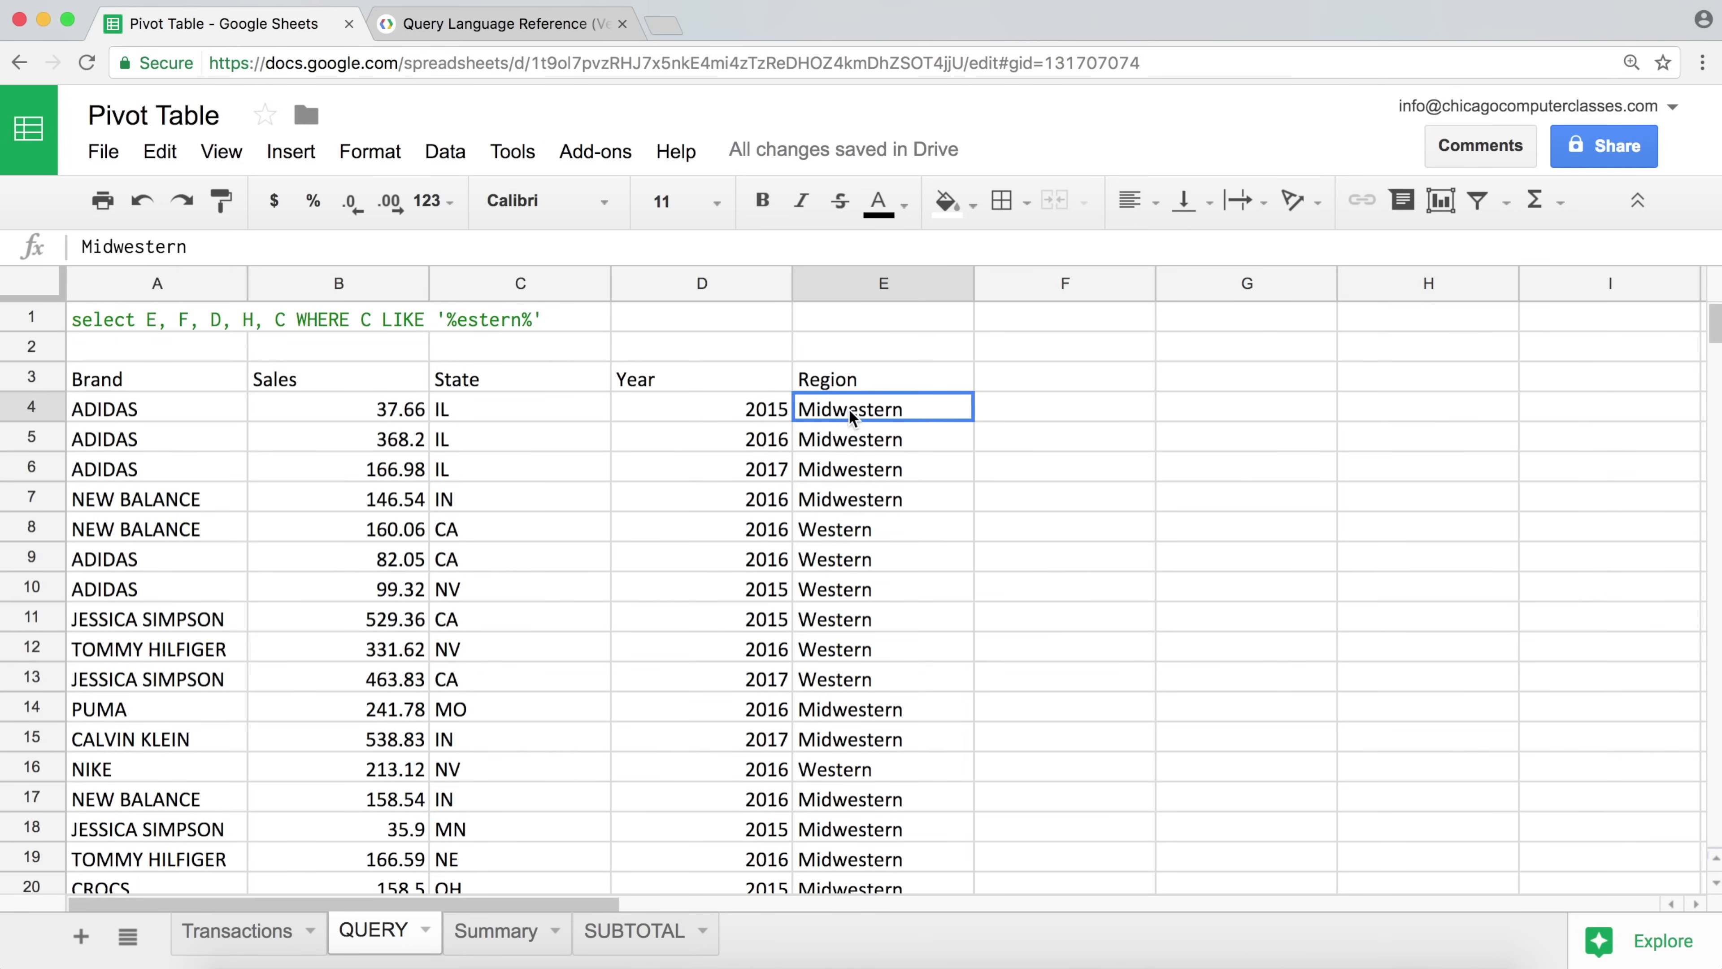
left_click(861, 532)
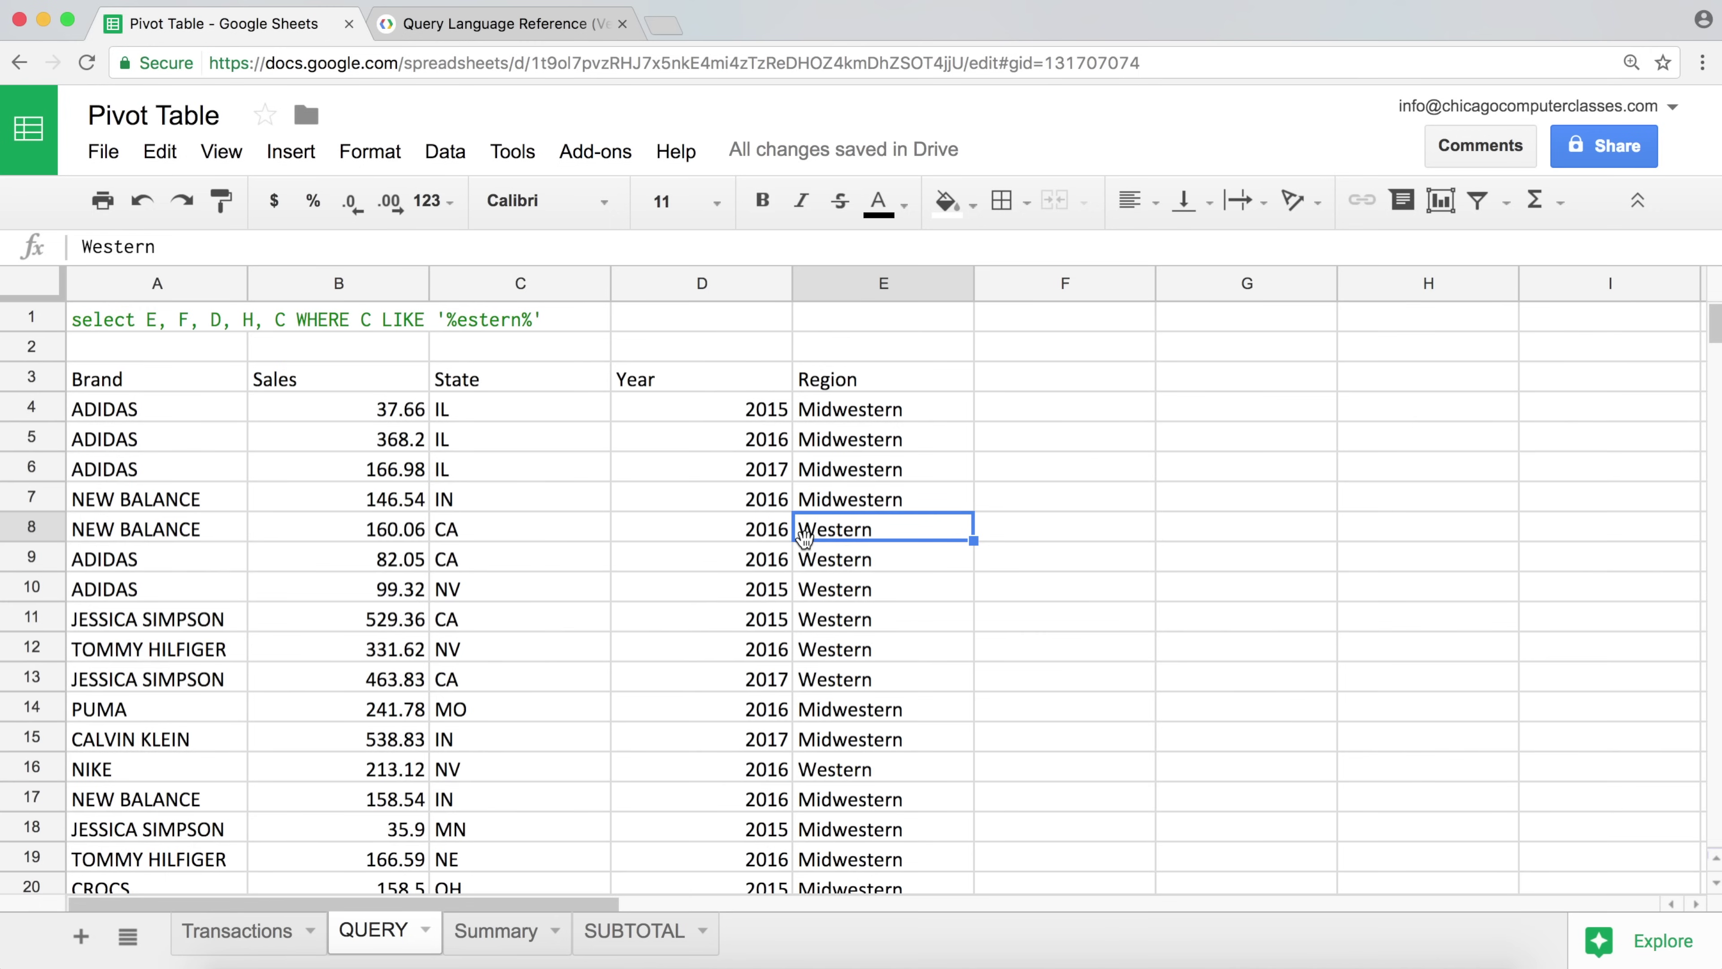
scroll(829, 643, "down", 5)
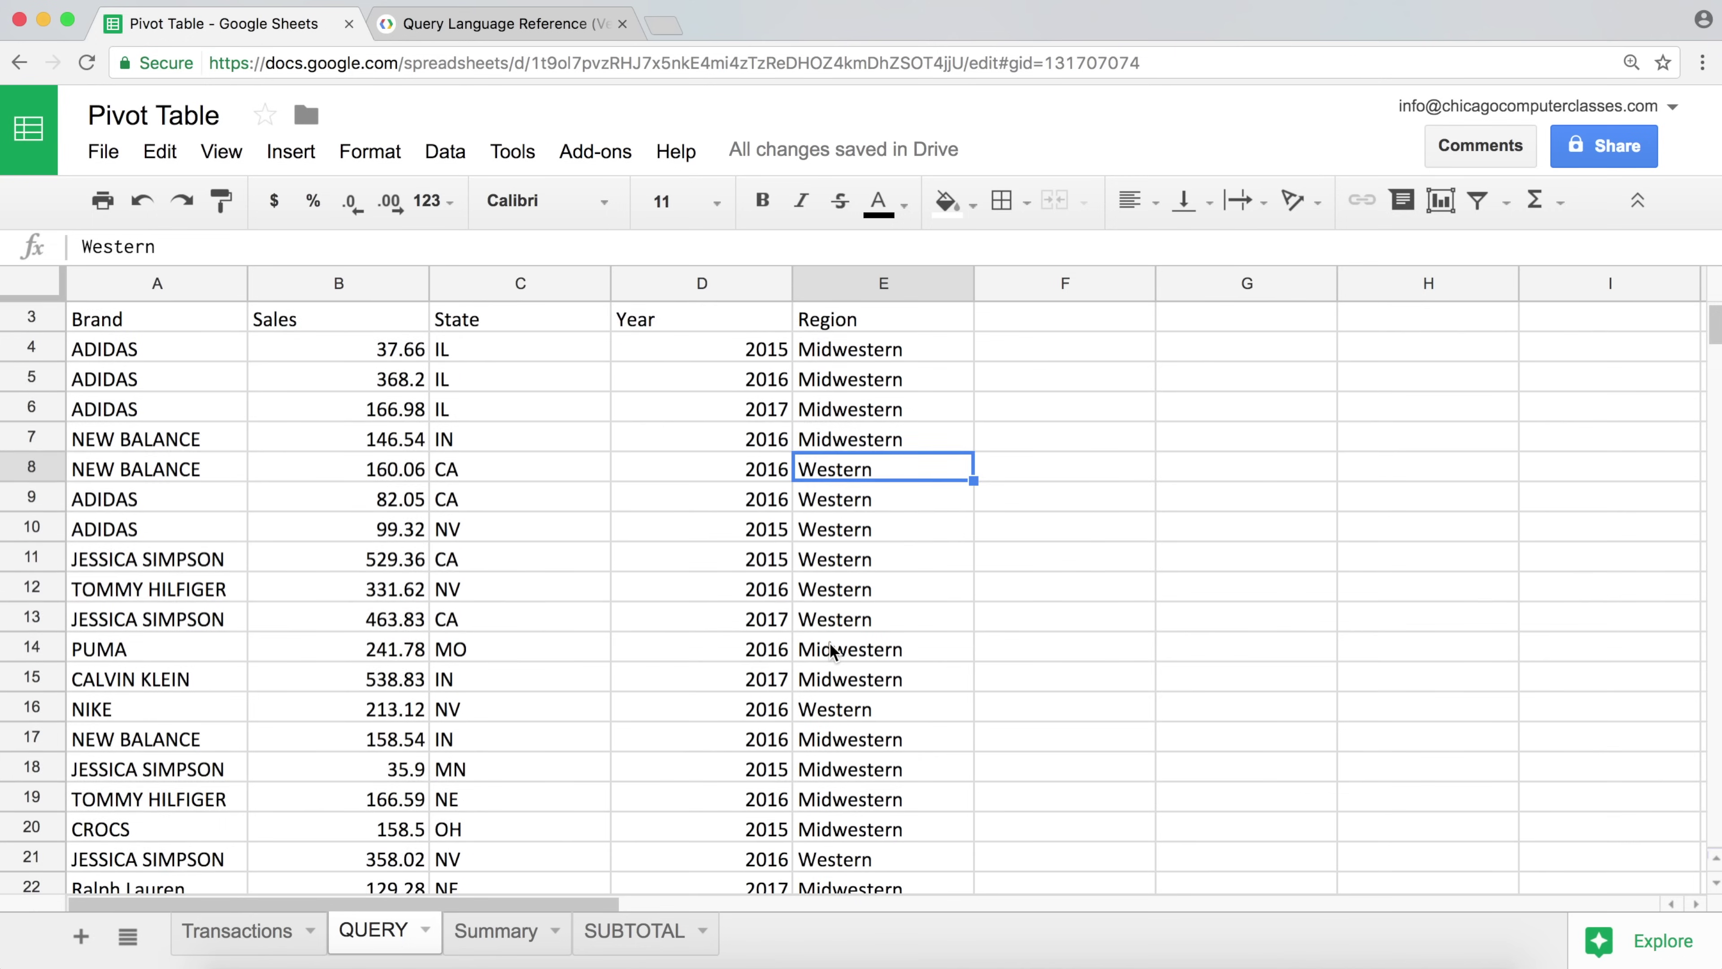
- Change the LIKE pattern in the A1 query text to 'Mid%' to match regions starting with Mid
key("ctrl+z")
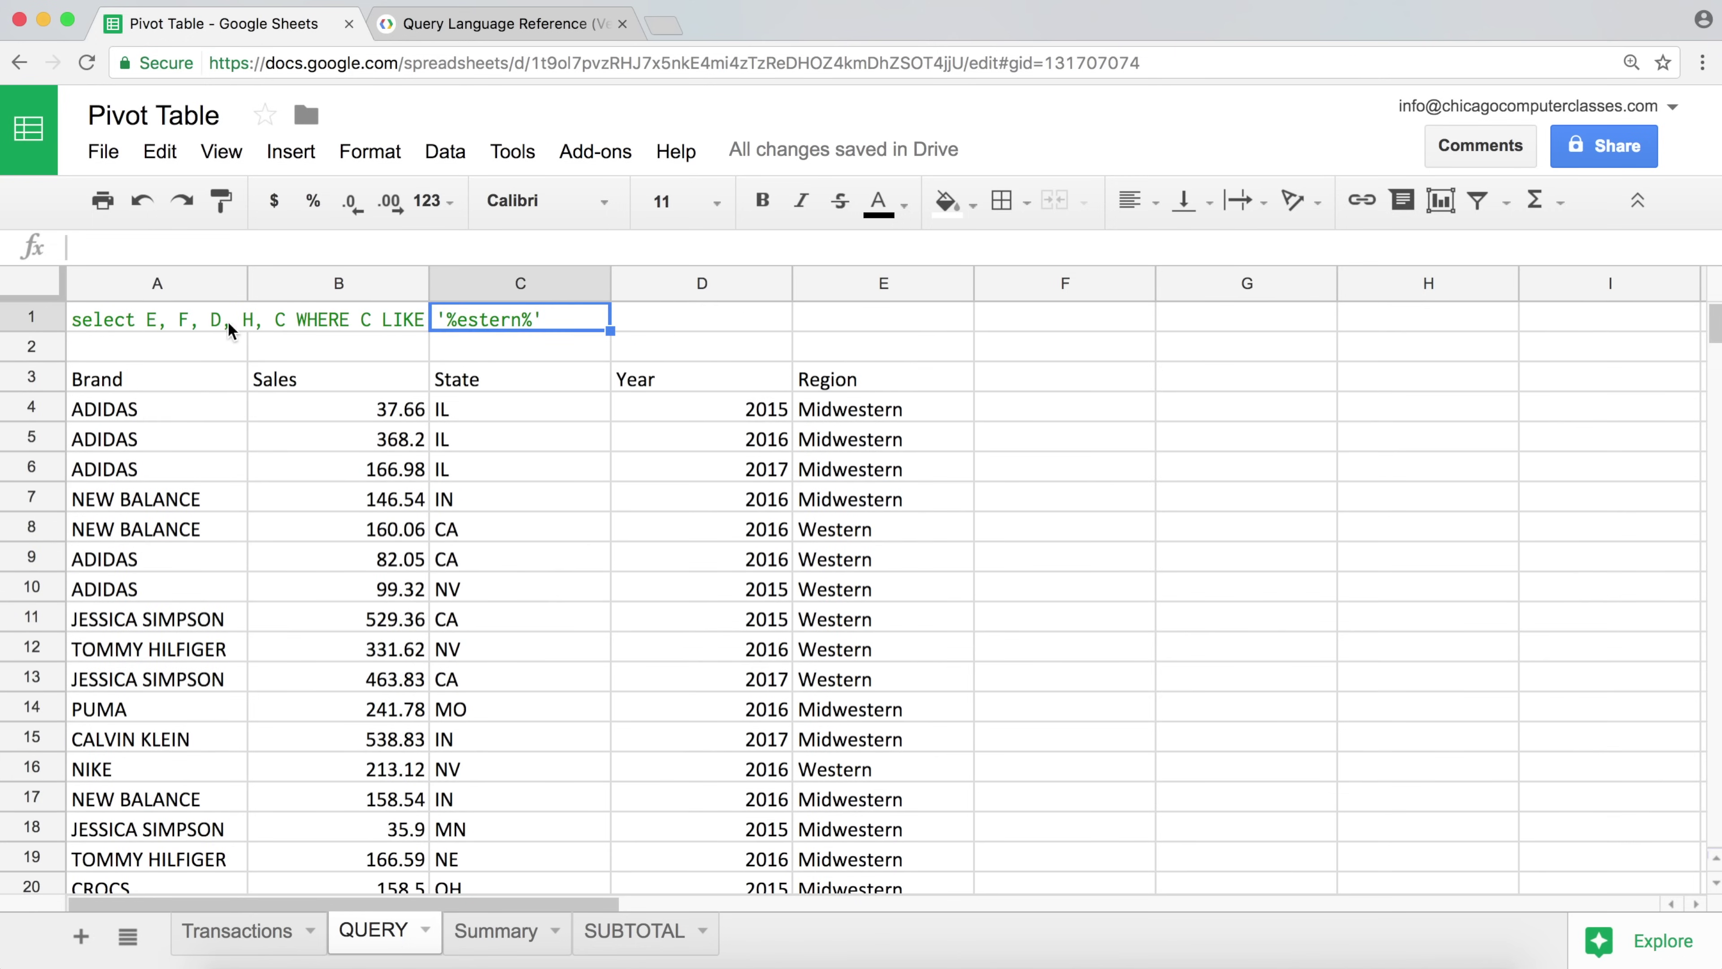
left_click(213, 318)
left_click(463, 245)
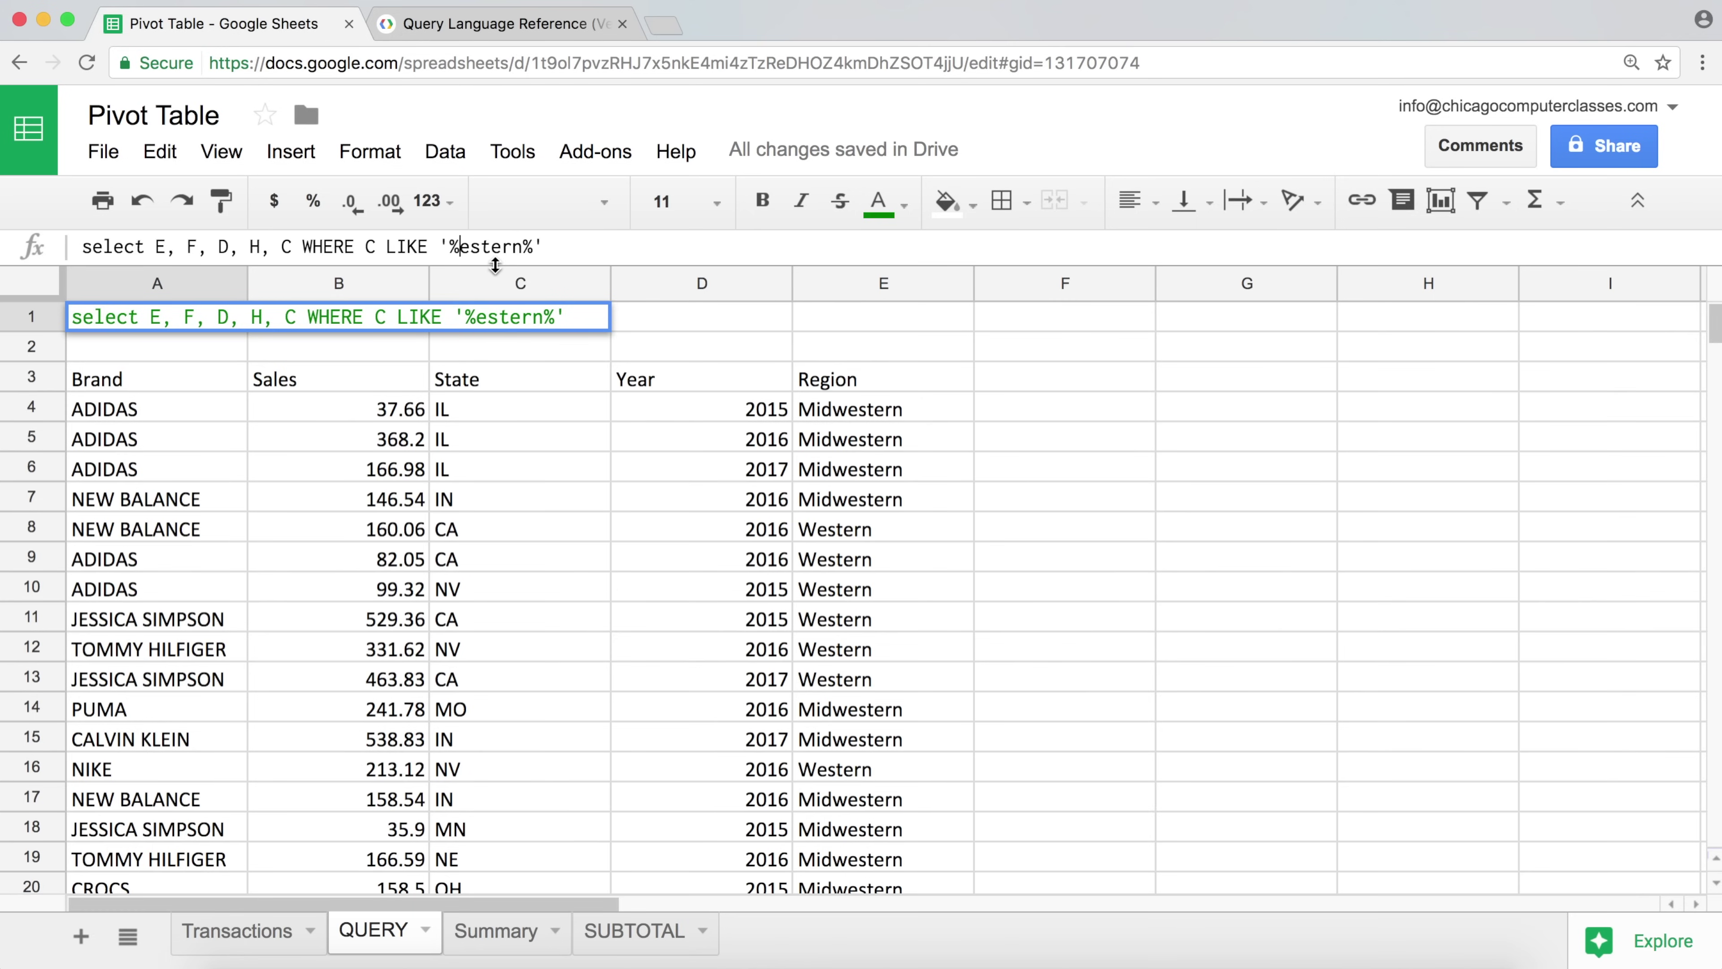
key("BackSpace")
key("Right")
key("Right")
key("Right")
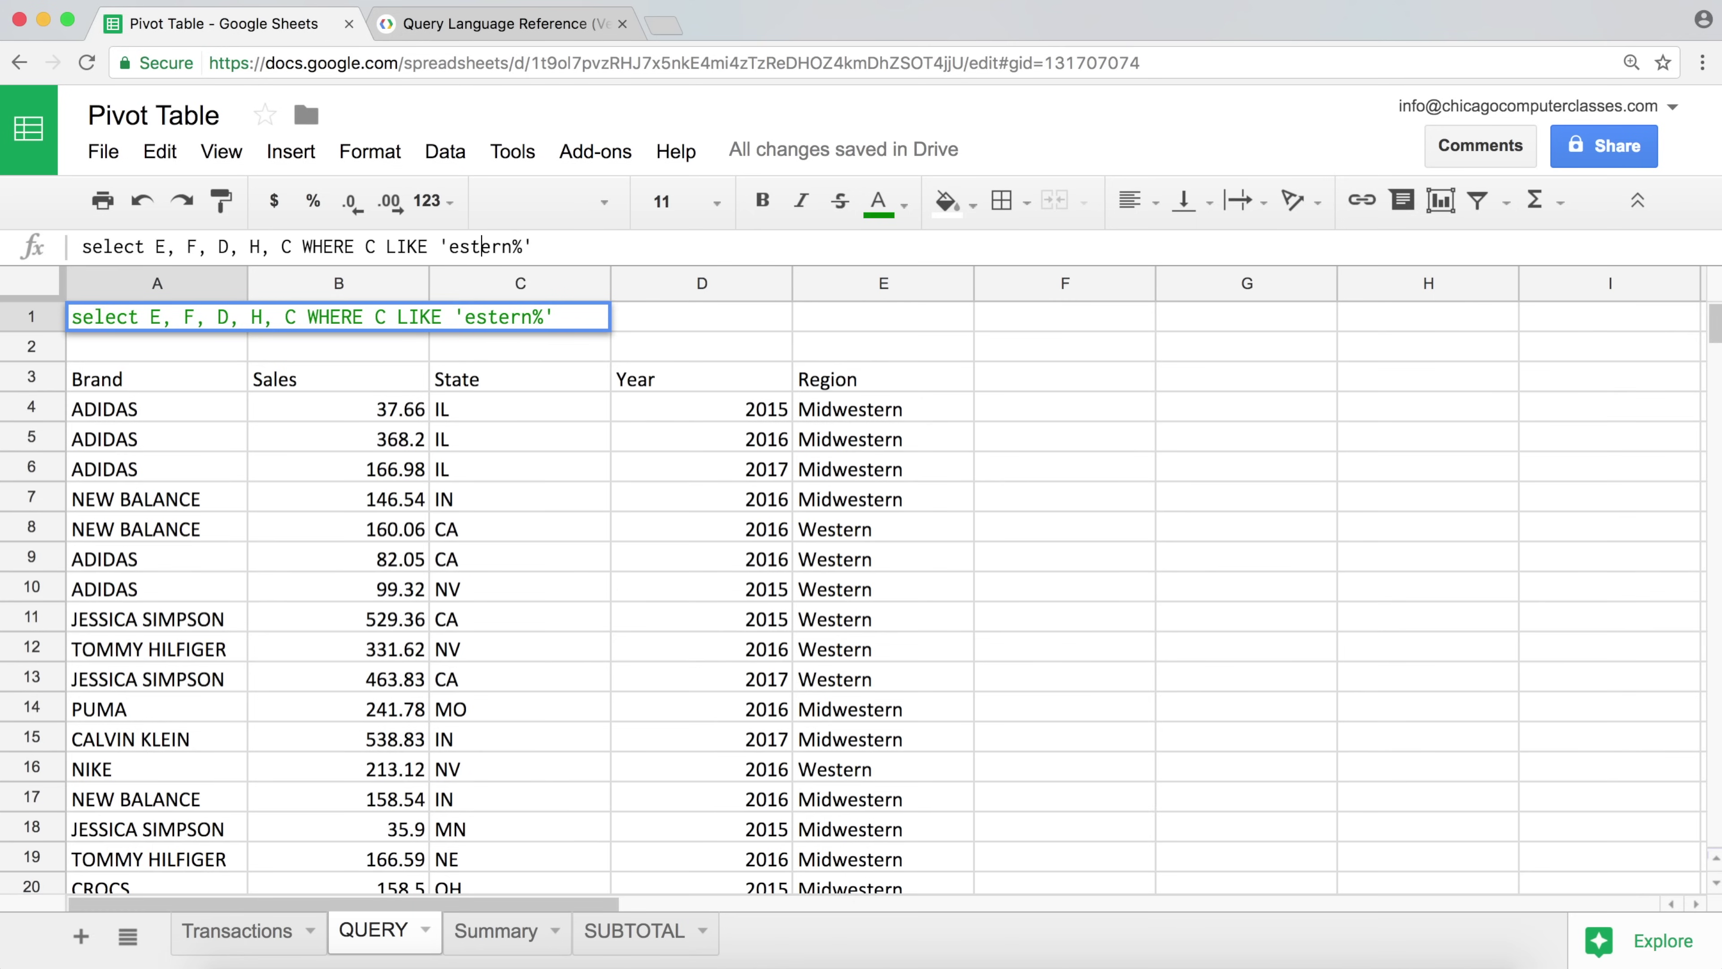
key("Delete")
key("BackSpace")
key("BackSpace")
key("BackSpace")
key("BackSpace")
key("BackSpace")
key("BackSpace")
type("Mi")
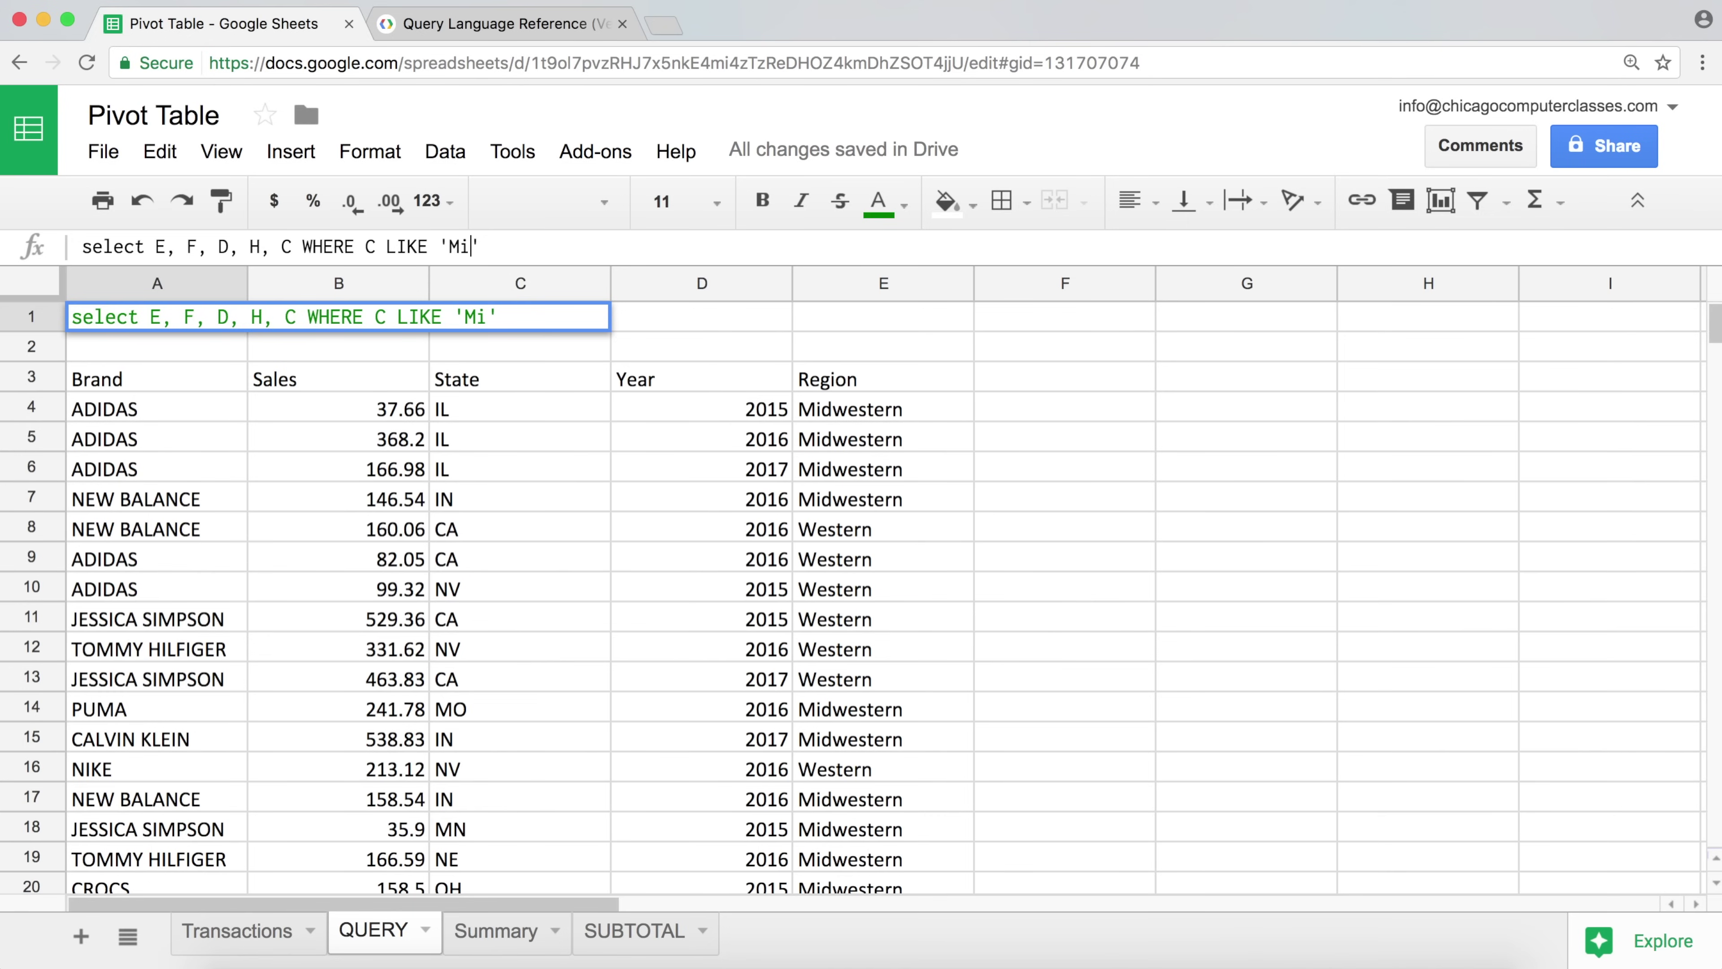
type("d%")
left_click(451, 245)
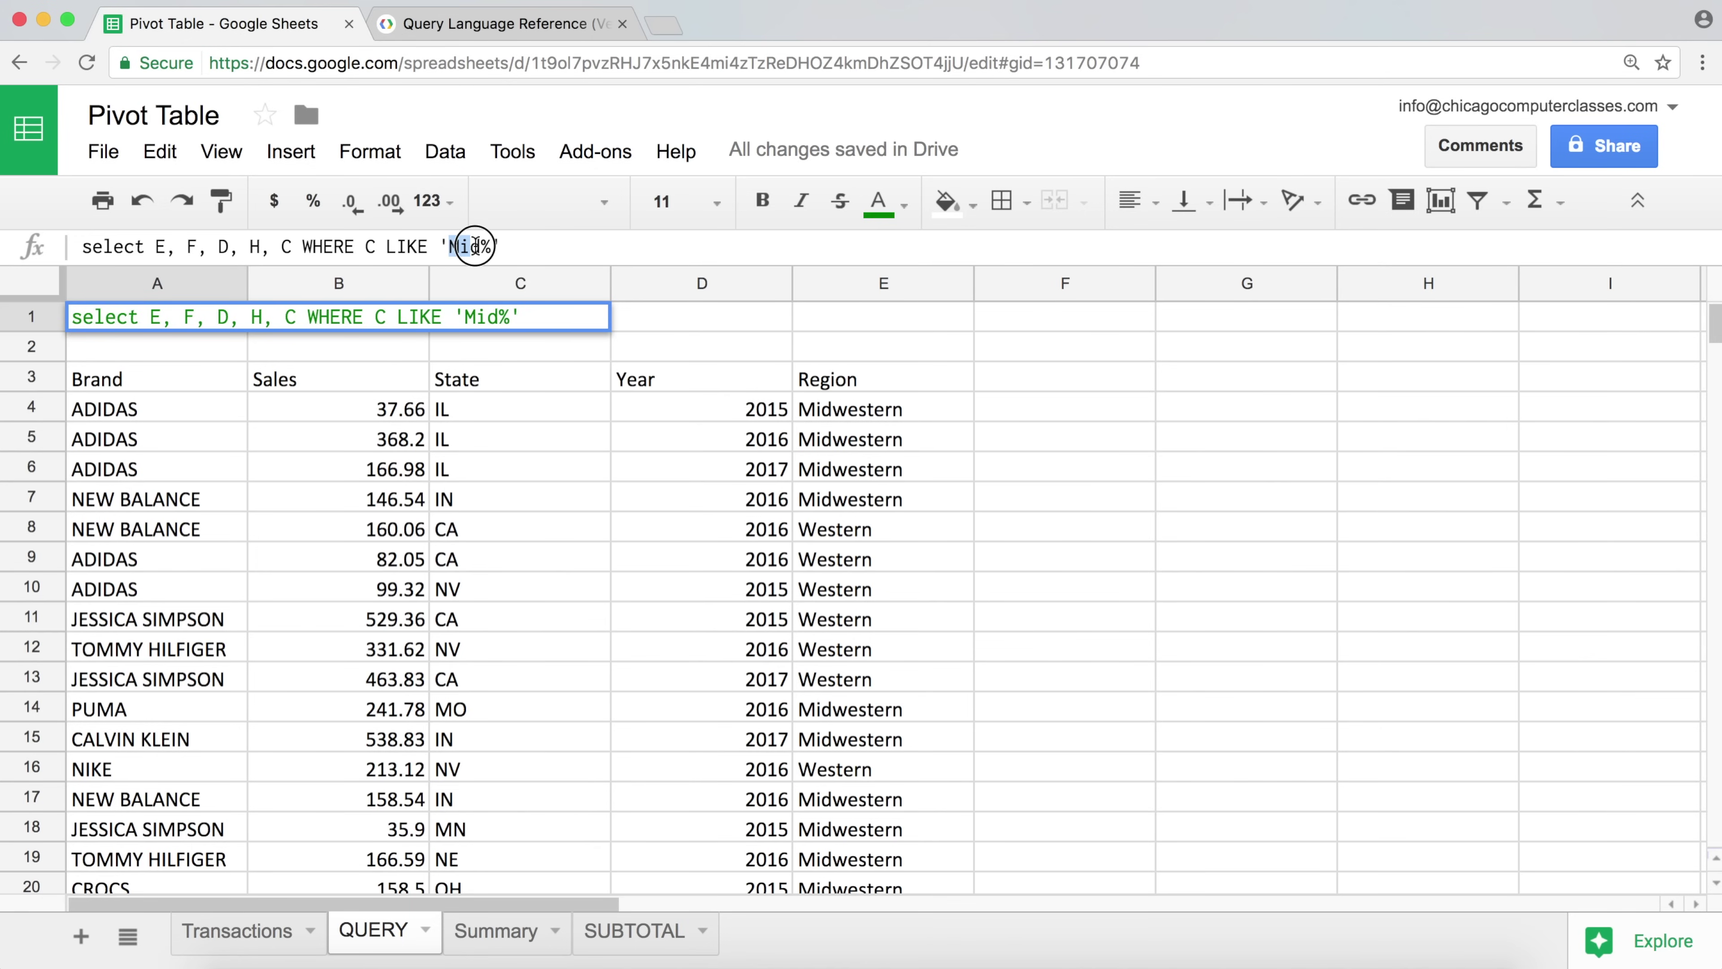
double_click(451, 246)
left_click(450, 246)
left_click_drag(480, 247, 500, 248)
key("Return")
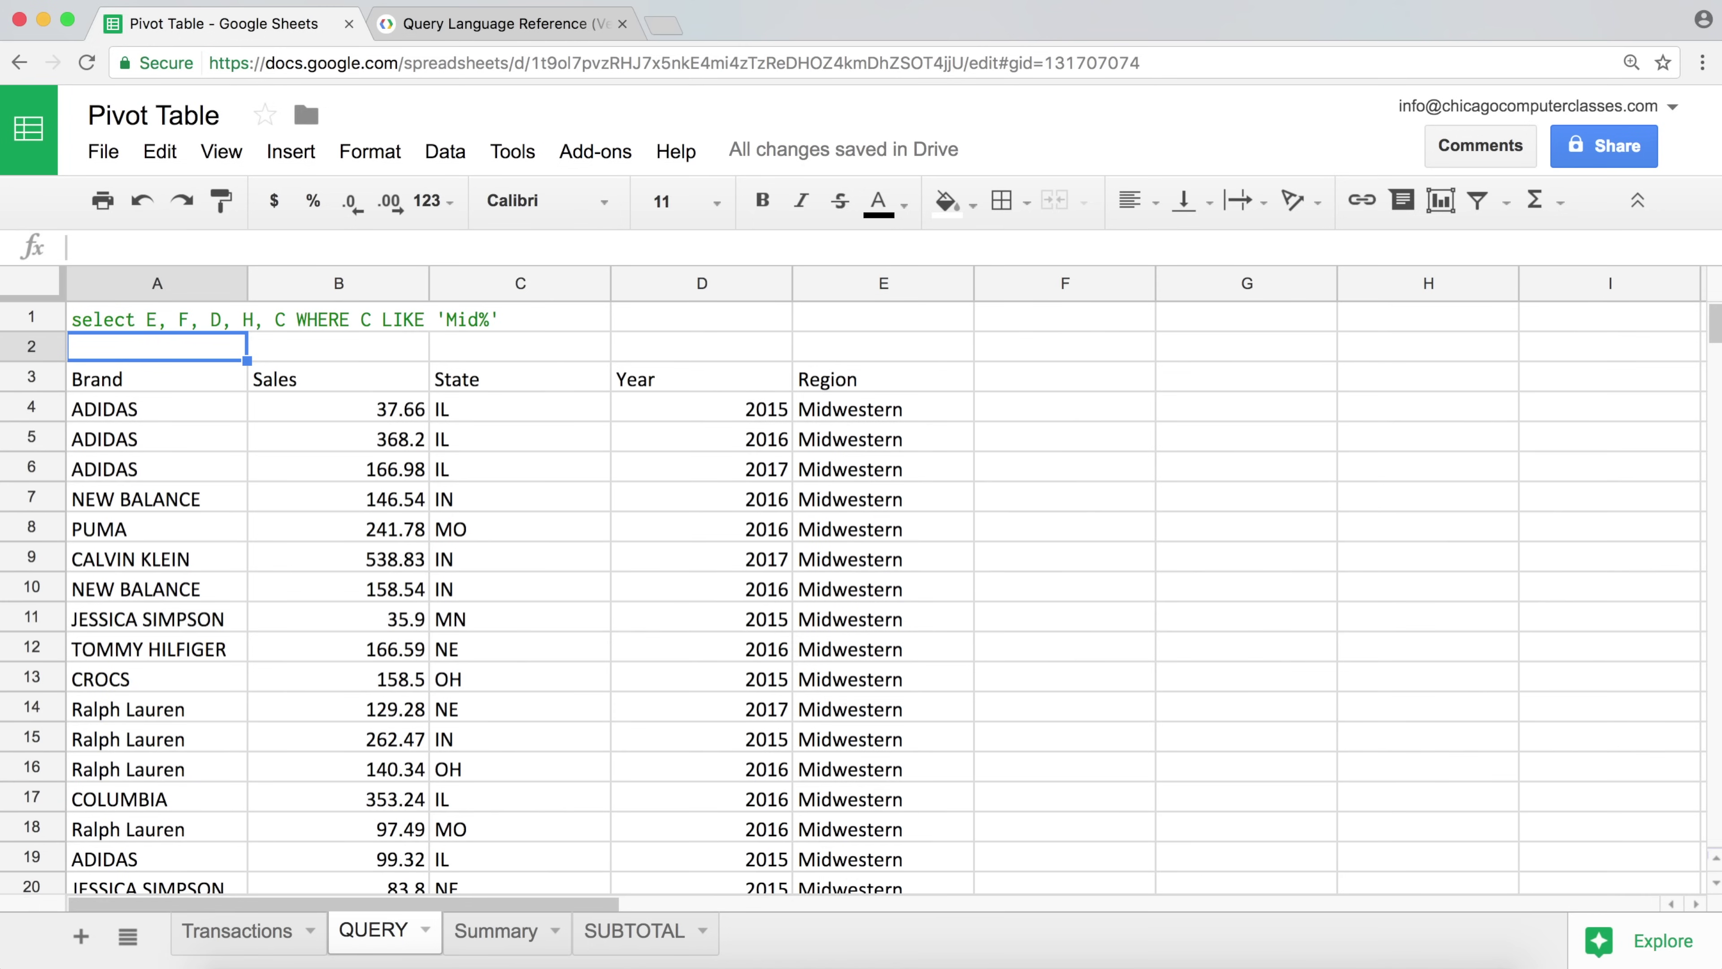
- Add a % wildcard before Mid in the A1 query text so the LIKE pattern reads '%Mid%'
left_click(134, 319)
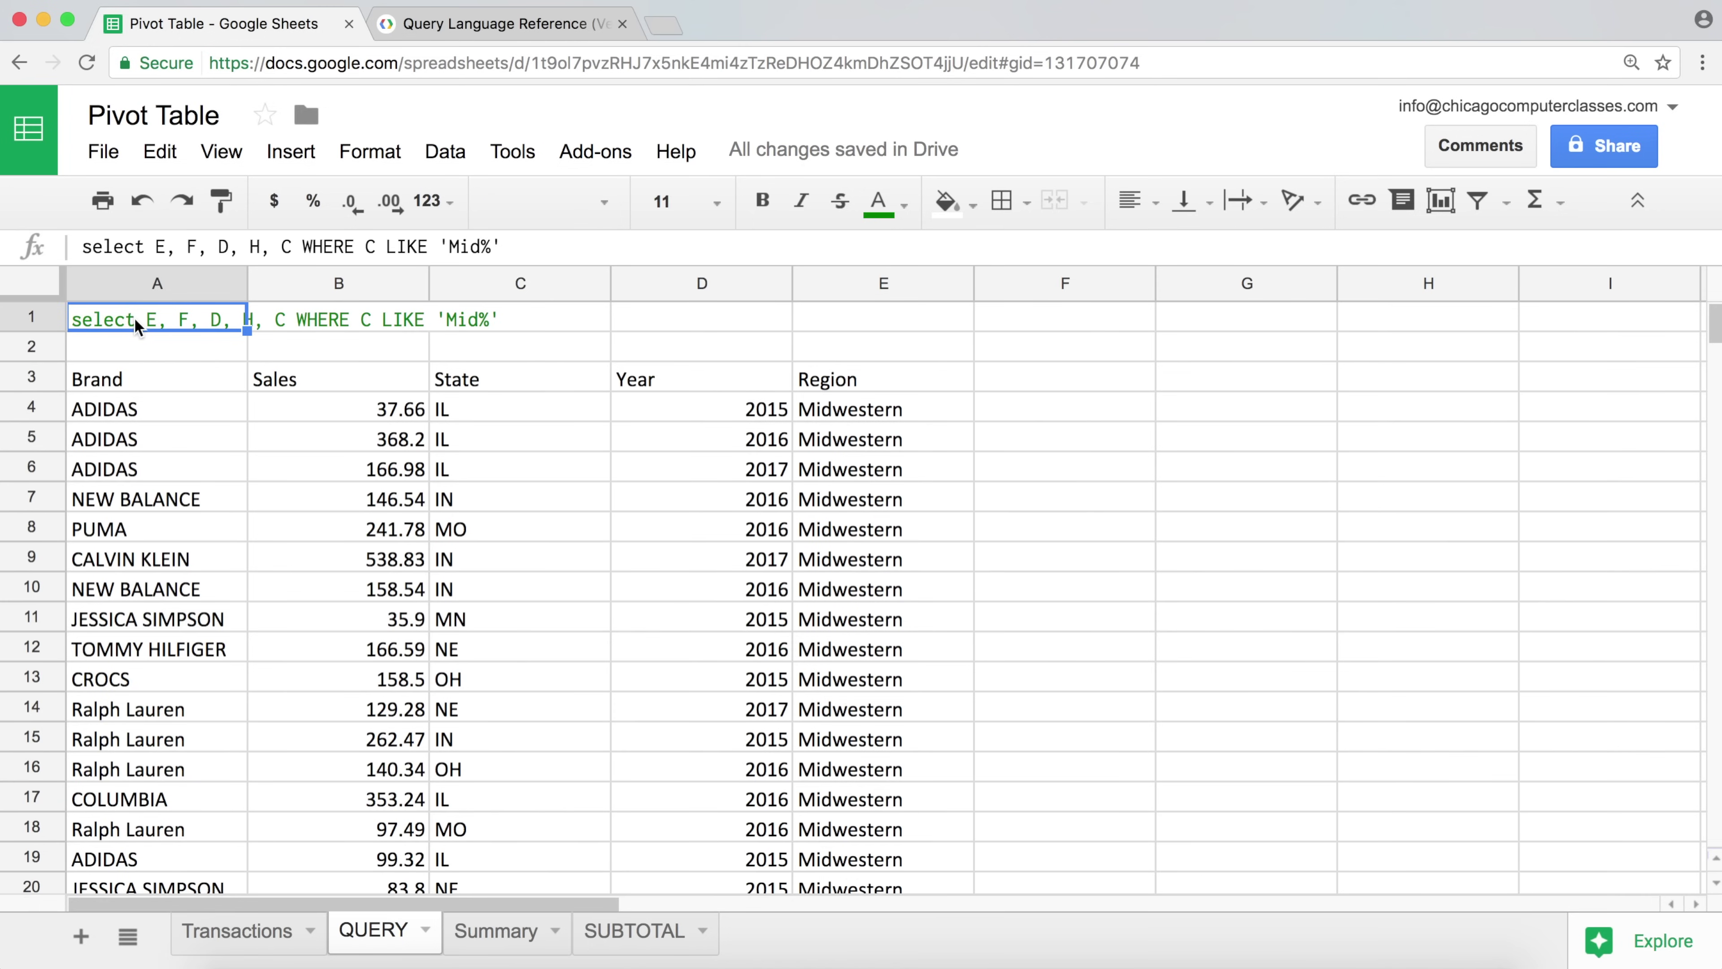
left_click(453, 246)
left_click(481, 246)
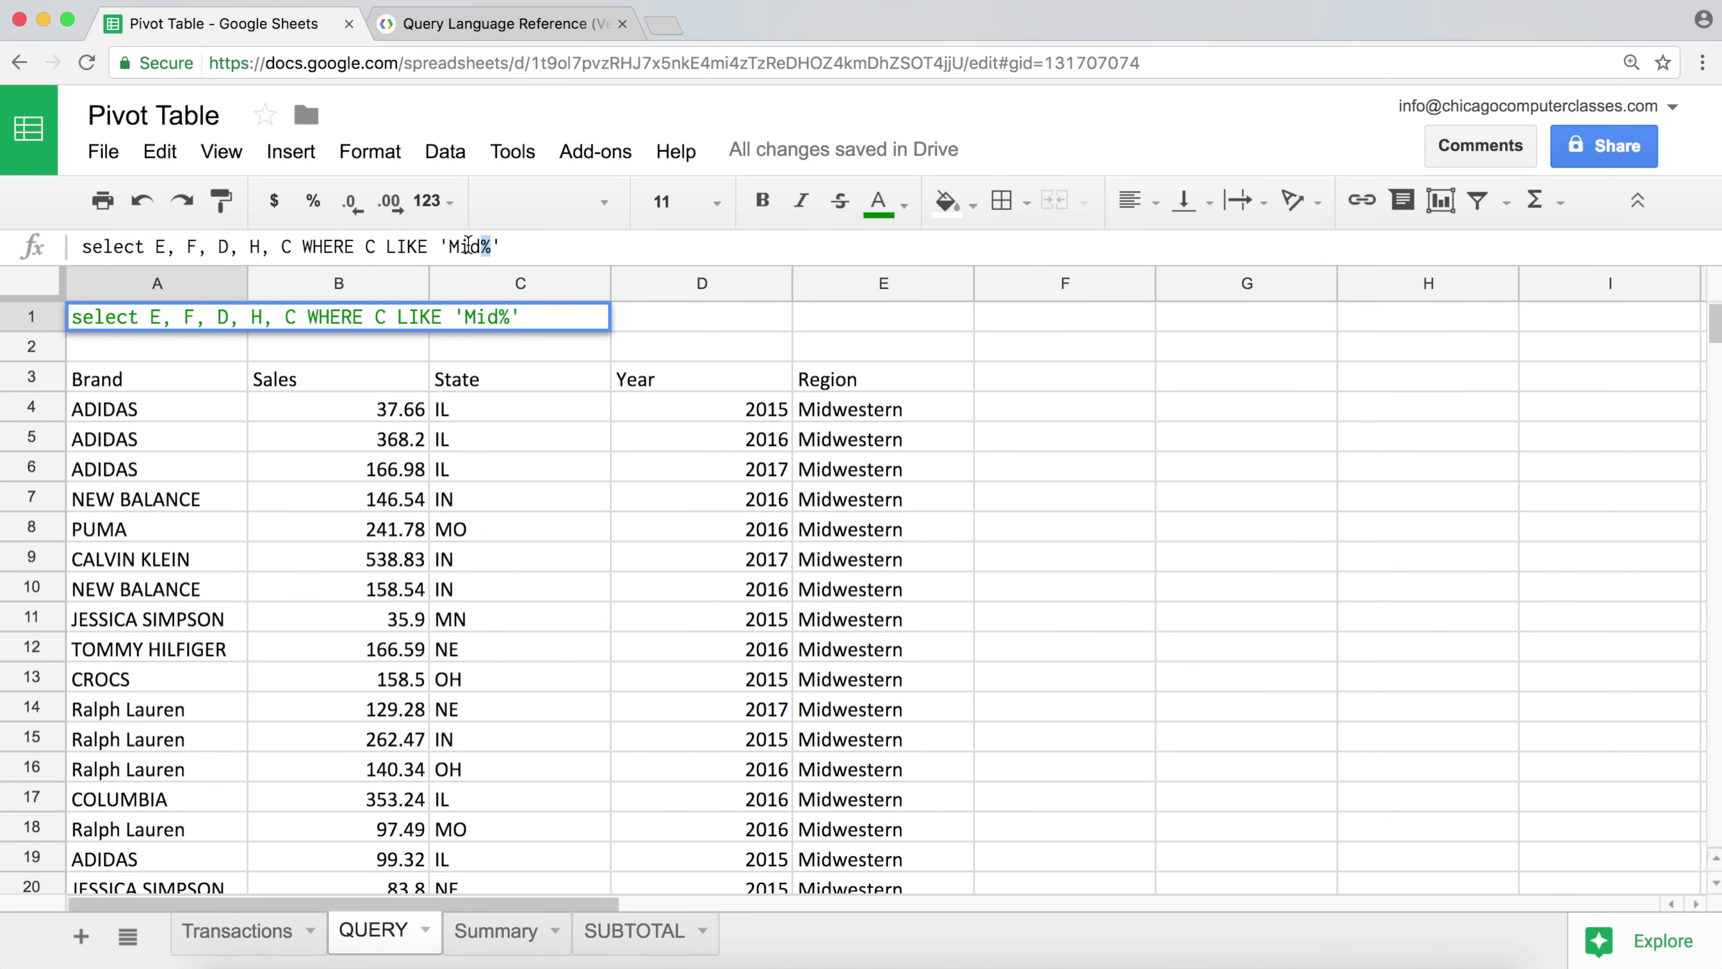
left_click(489, 246)
left_click(451, 248)
type("%")
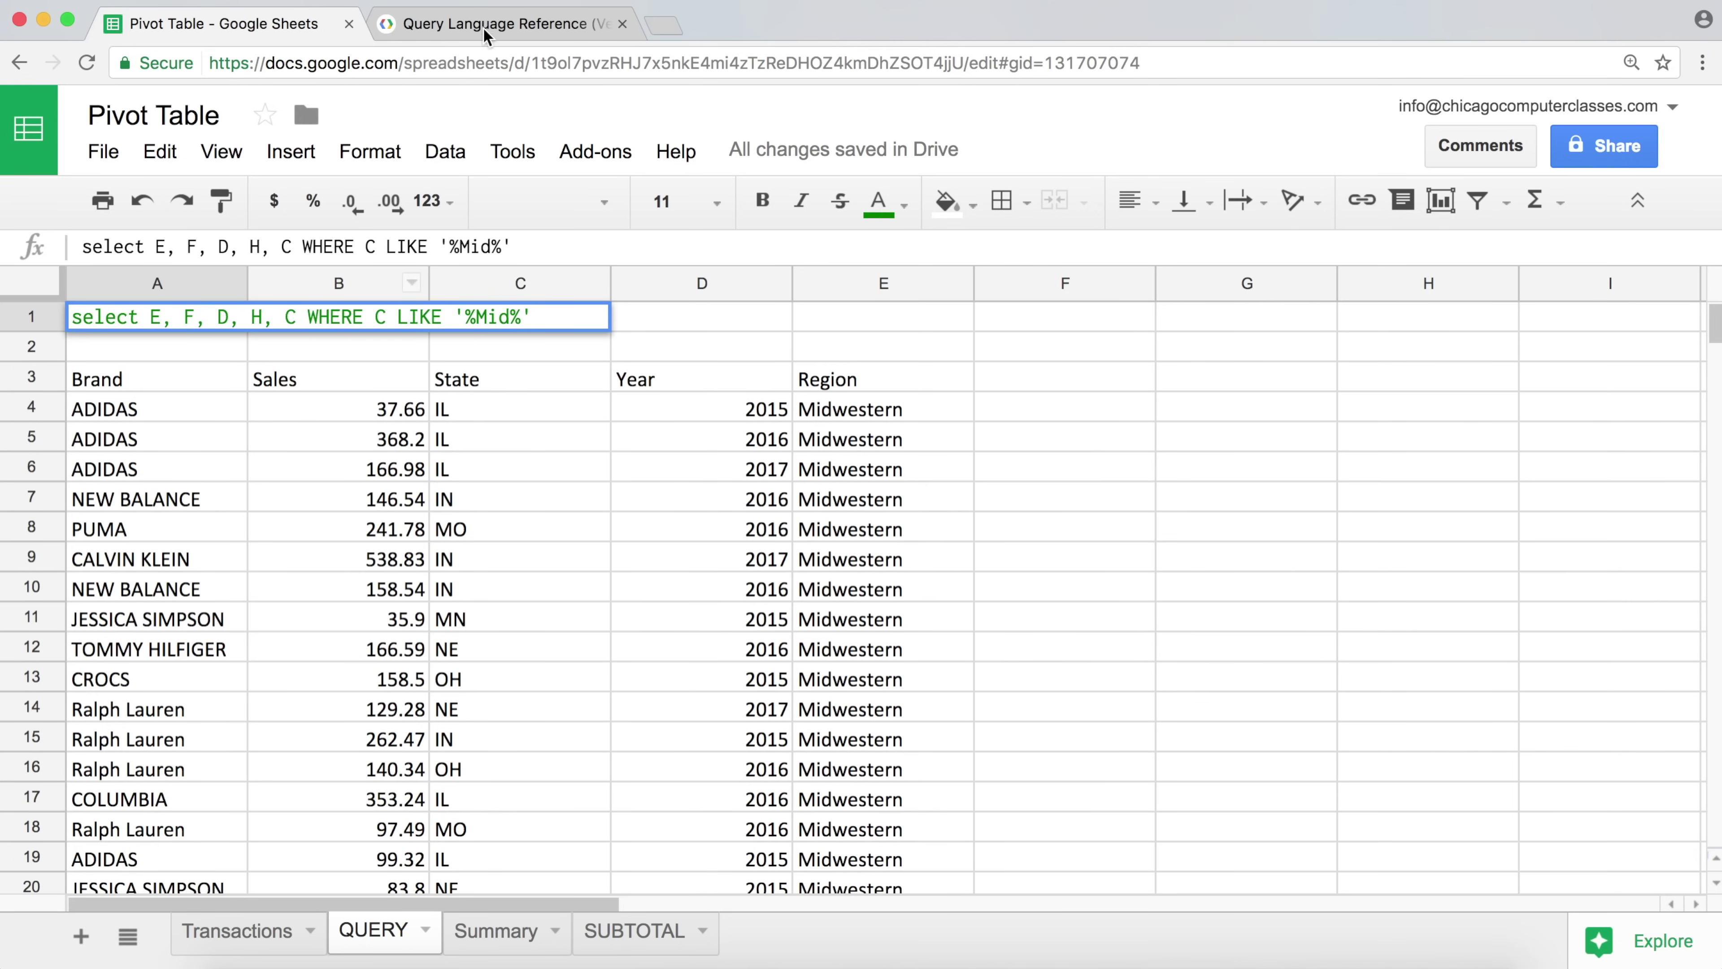
key("Return")
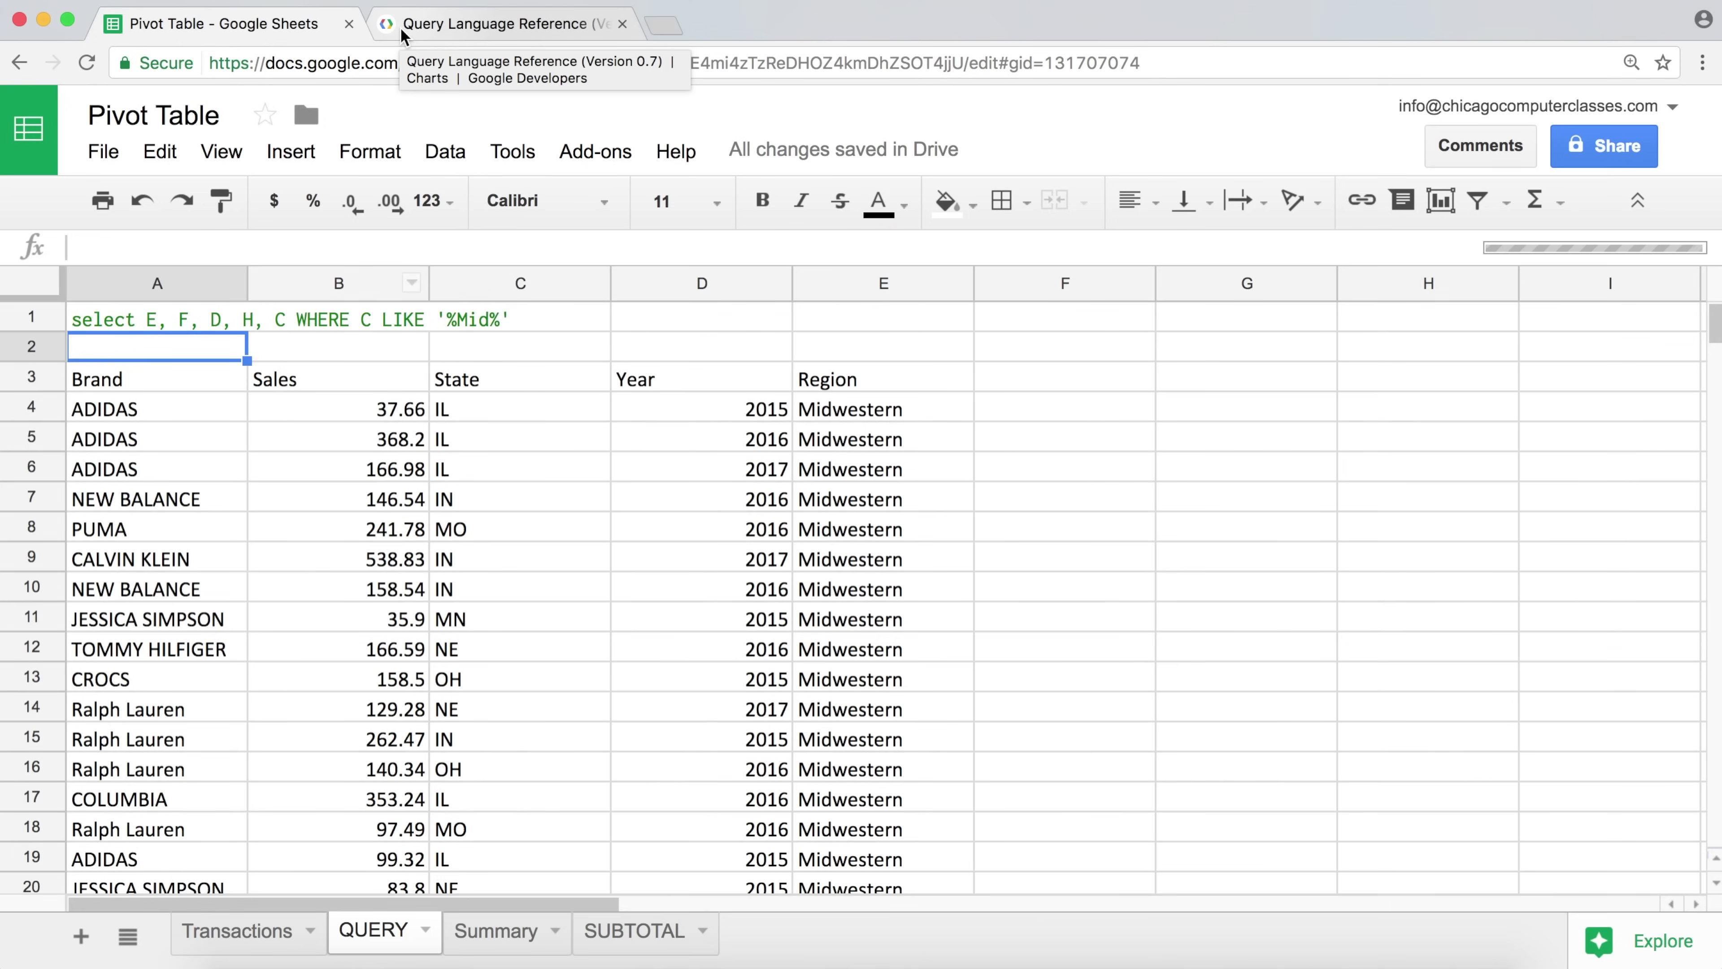
- Check the GDS Date column in Transactions, and replace C with K in both the select list and WHERE clause of A1
left_click(237, 931)
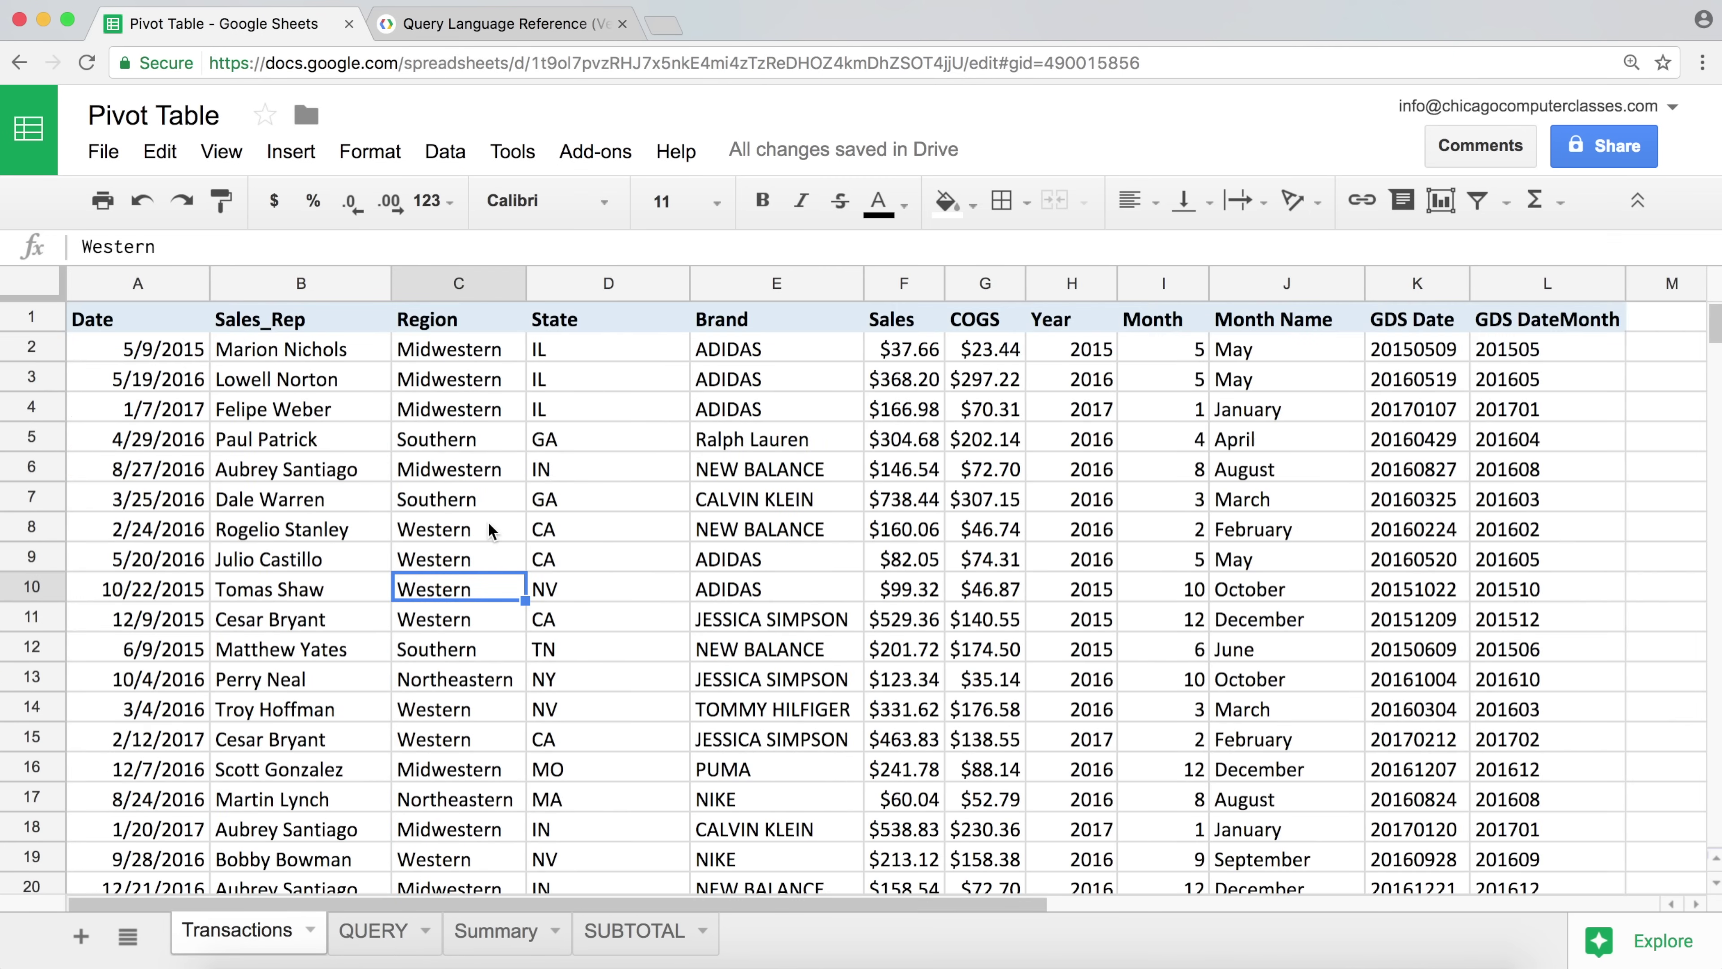
scroll(434, 441, "down", 6)
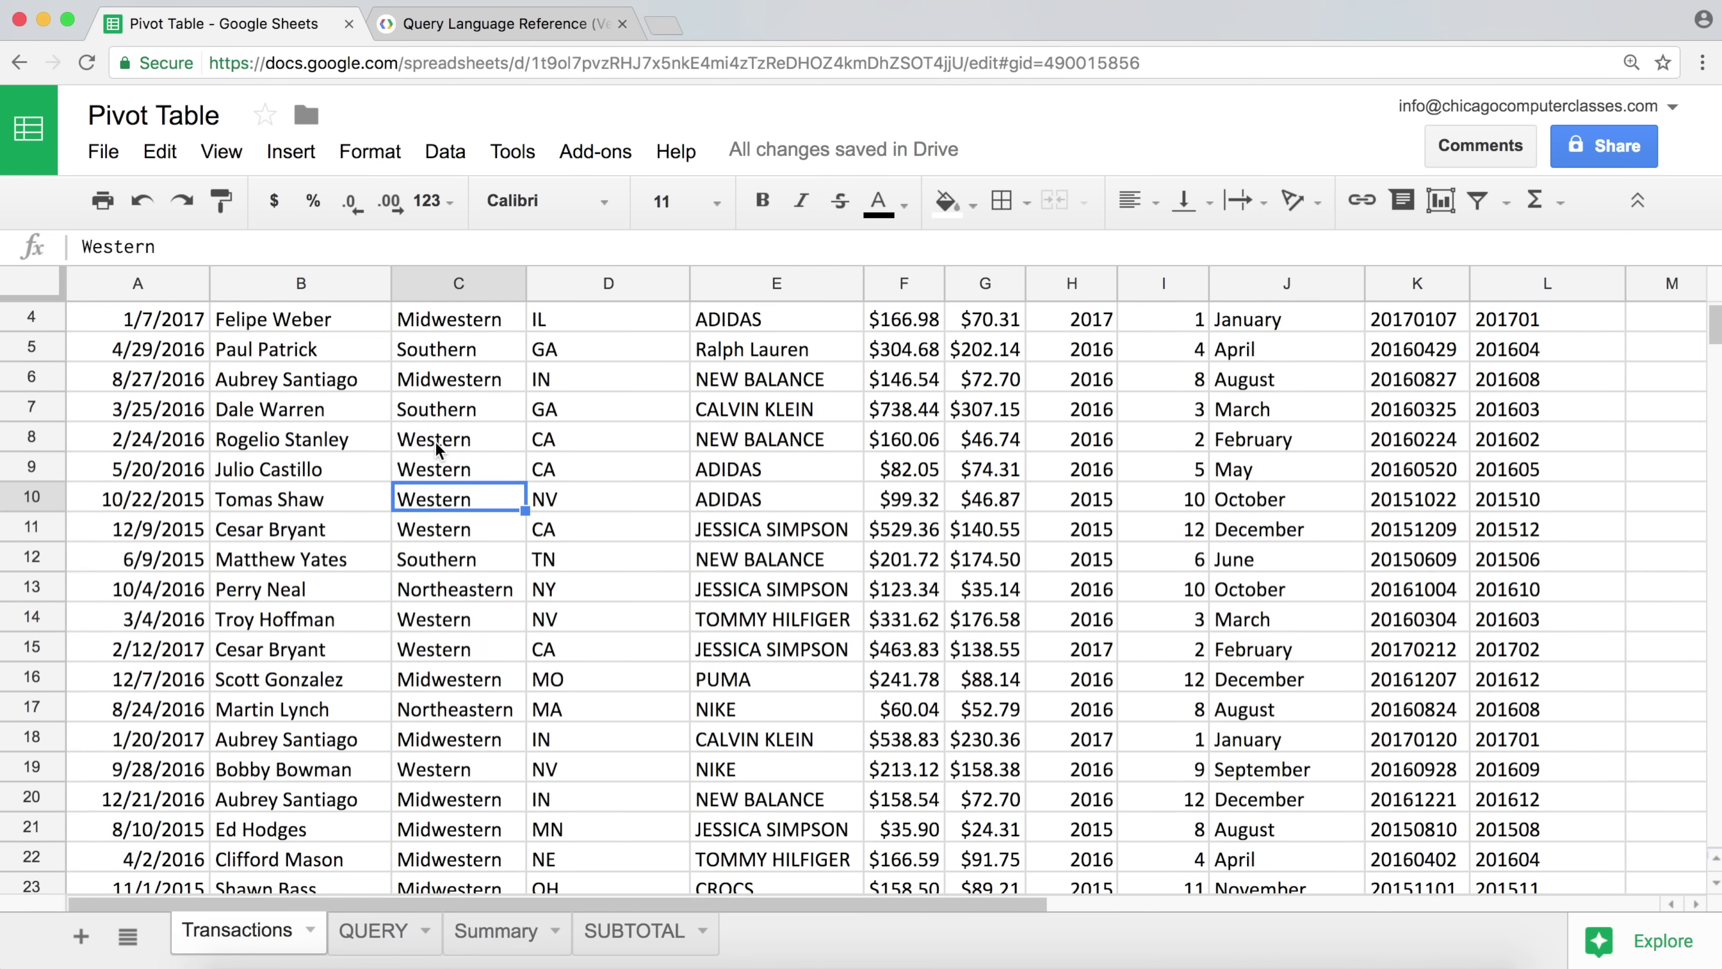
scroll(435, 440, "down", 3)
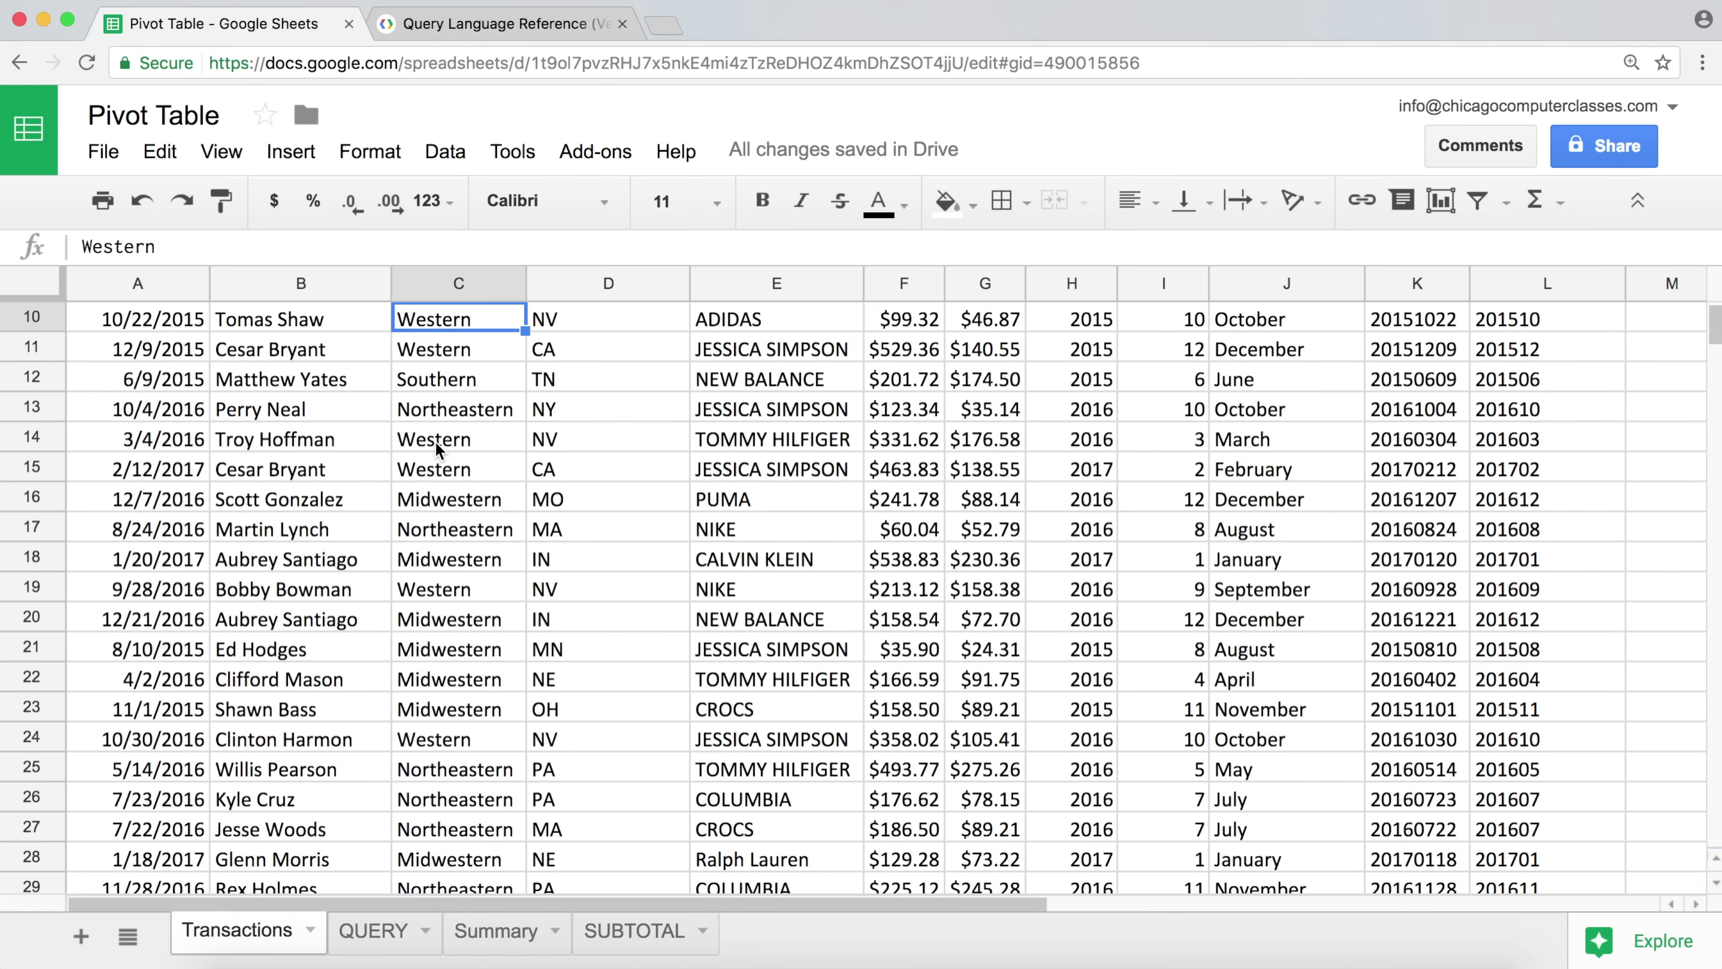
scroll(434, 440, "up", 9)
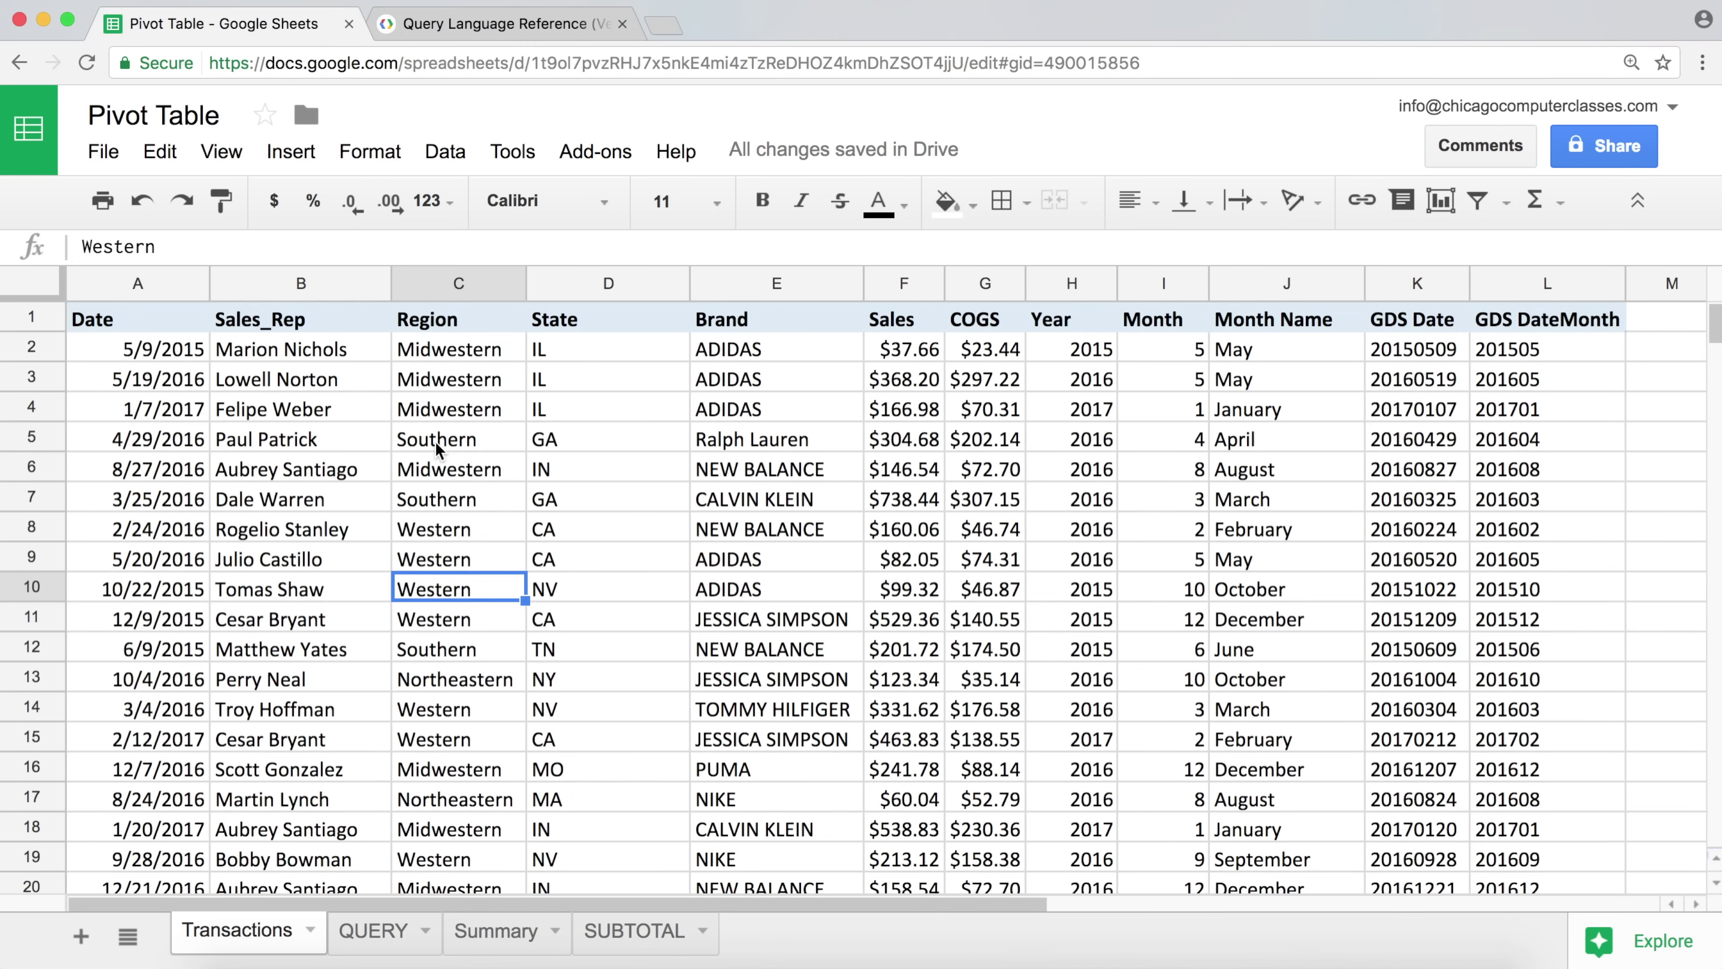
left_click(1413, 409)
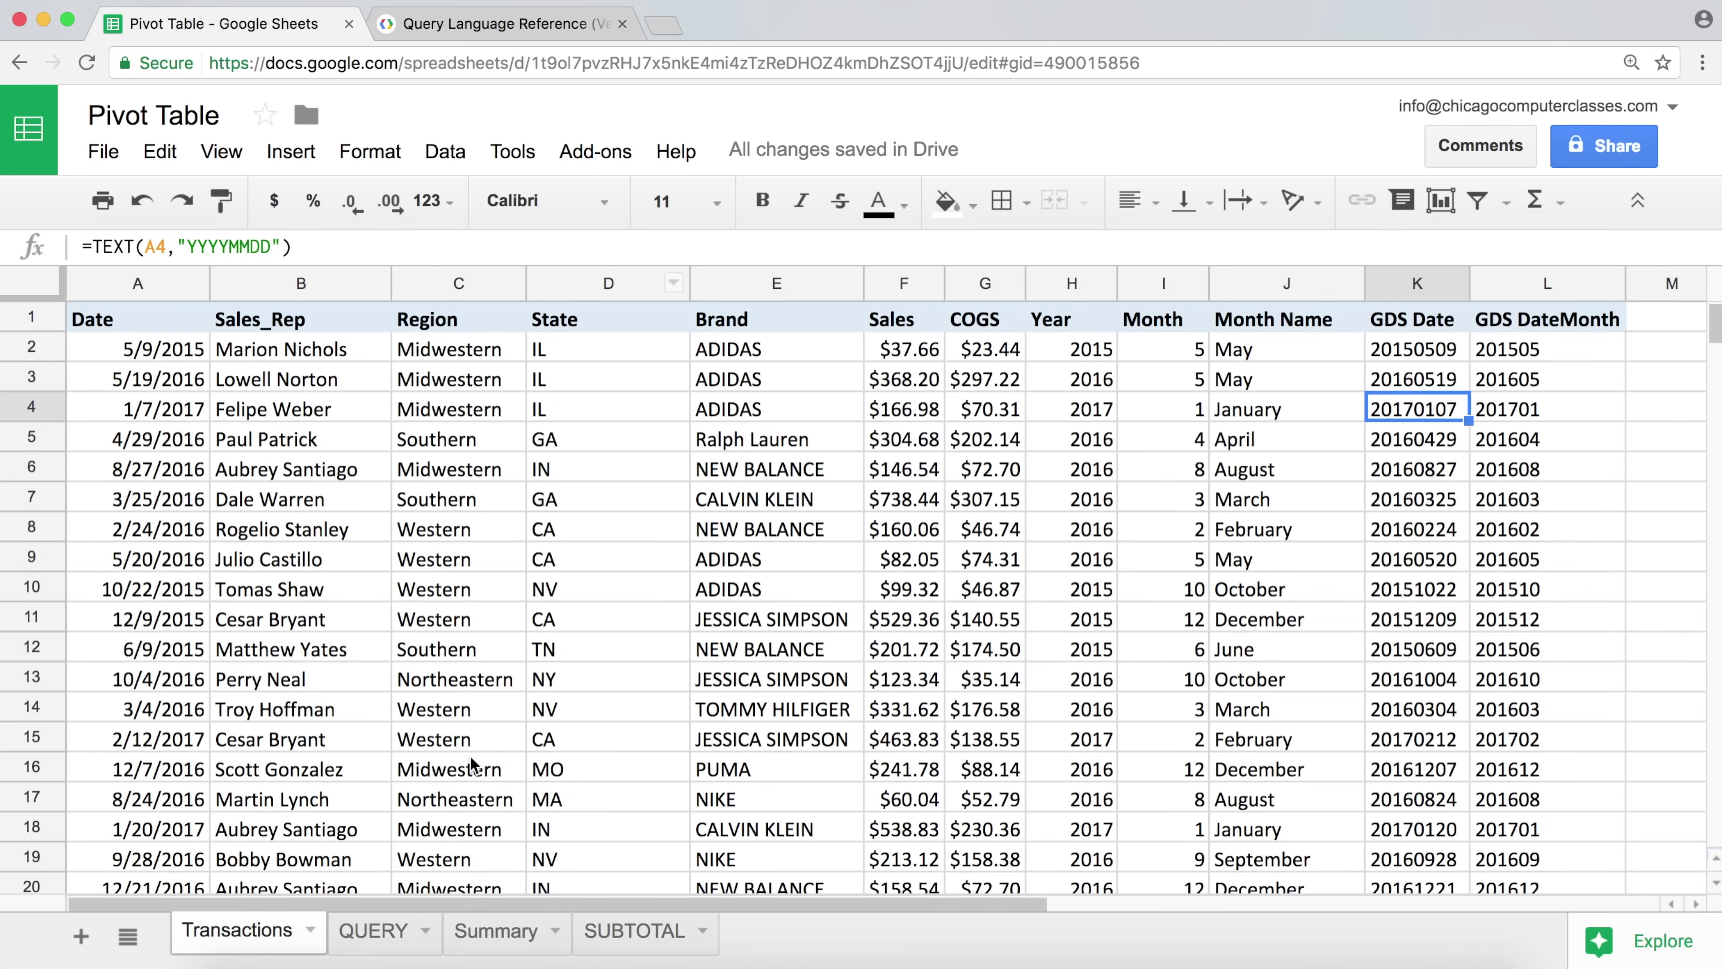
left_click(373, 929)
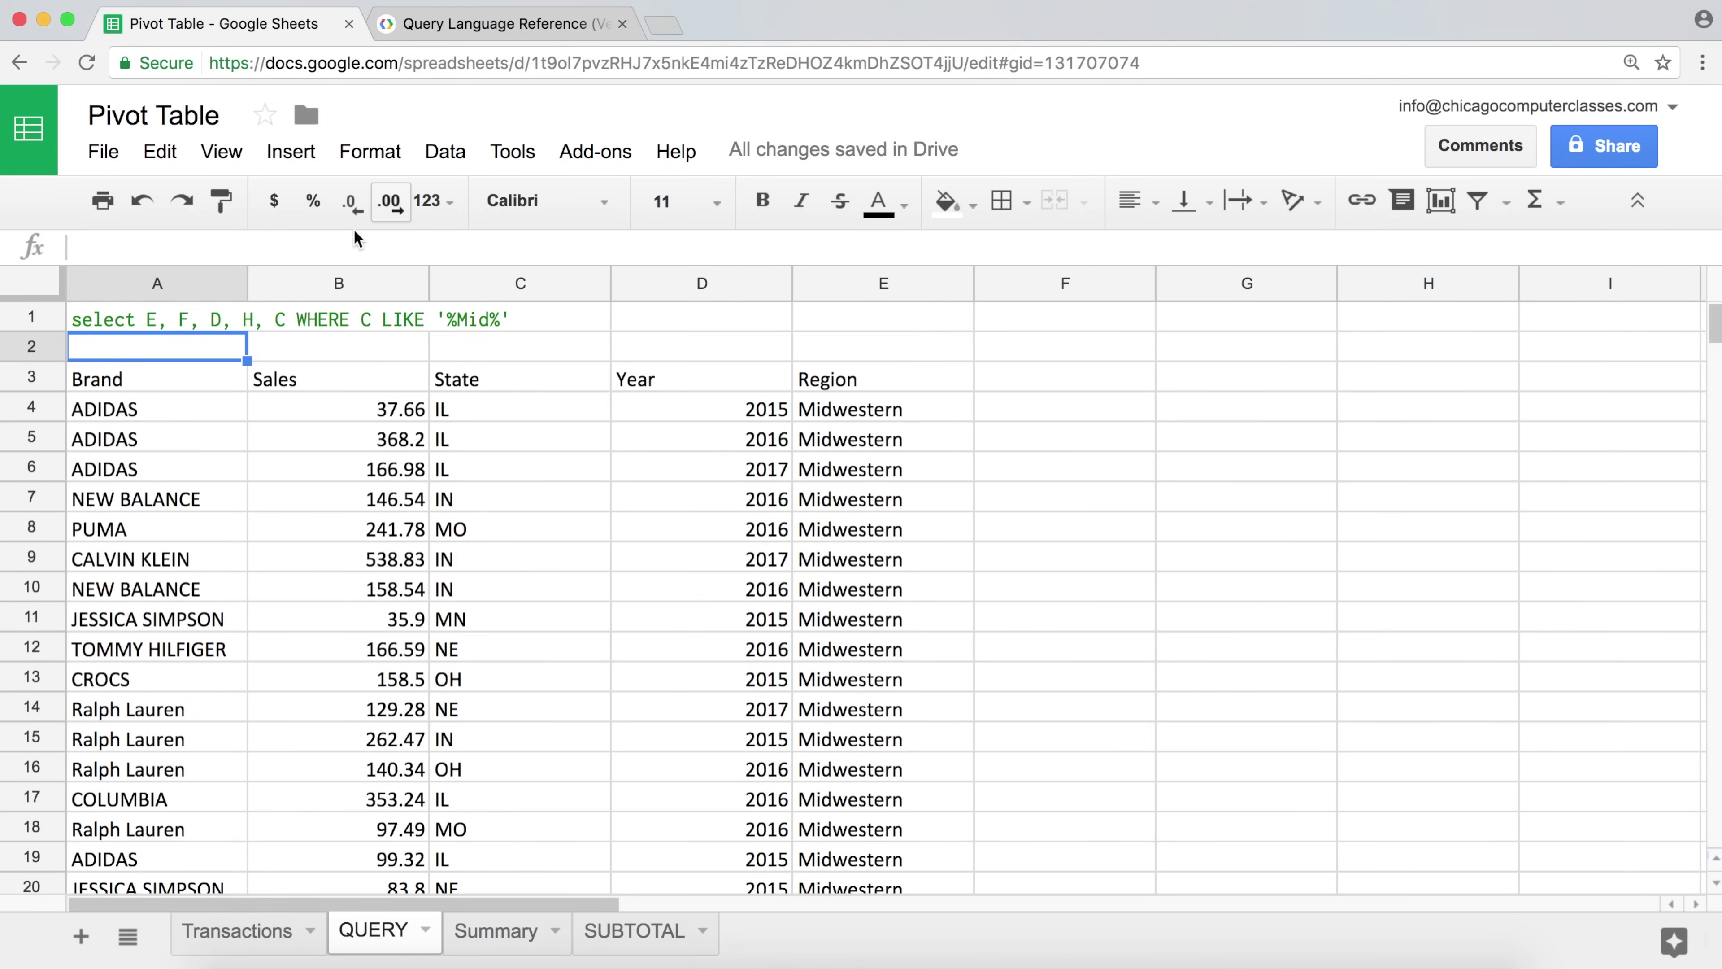
left_click(283, 319)
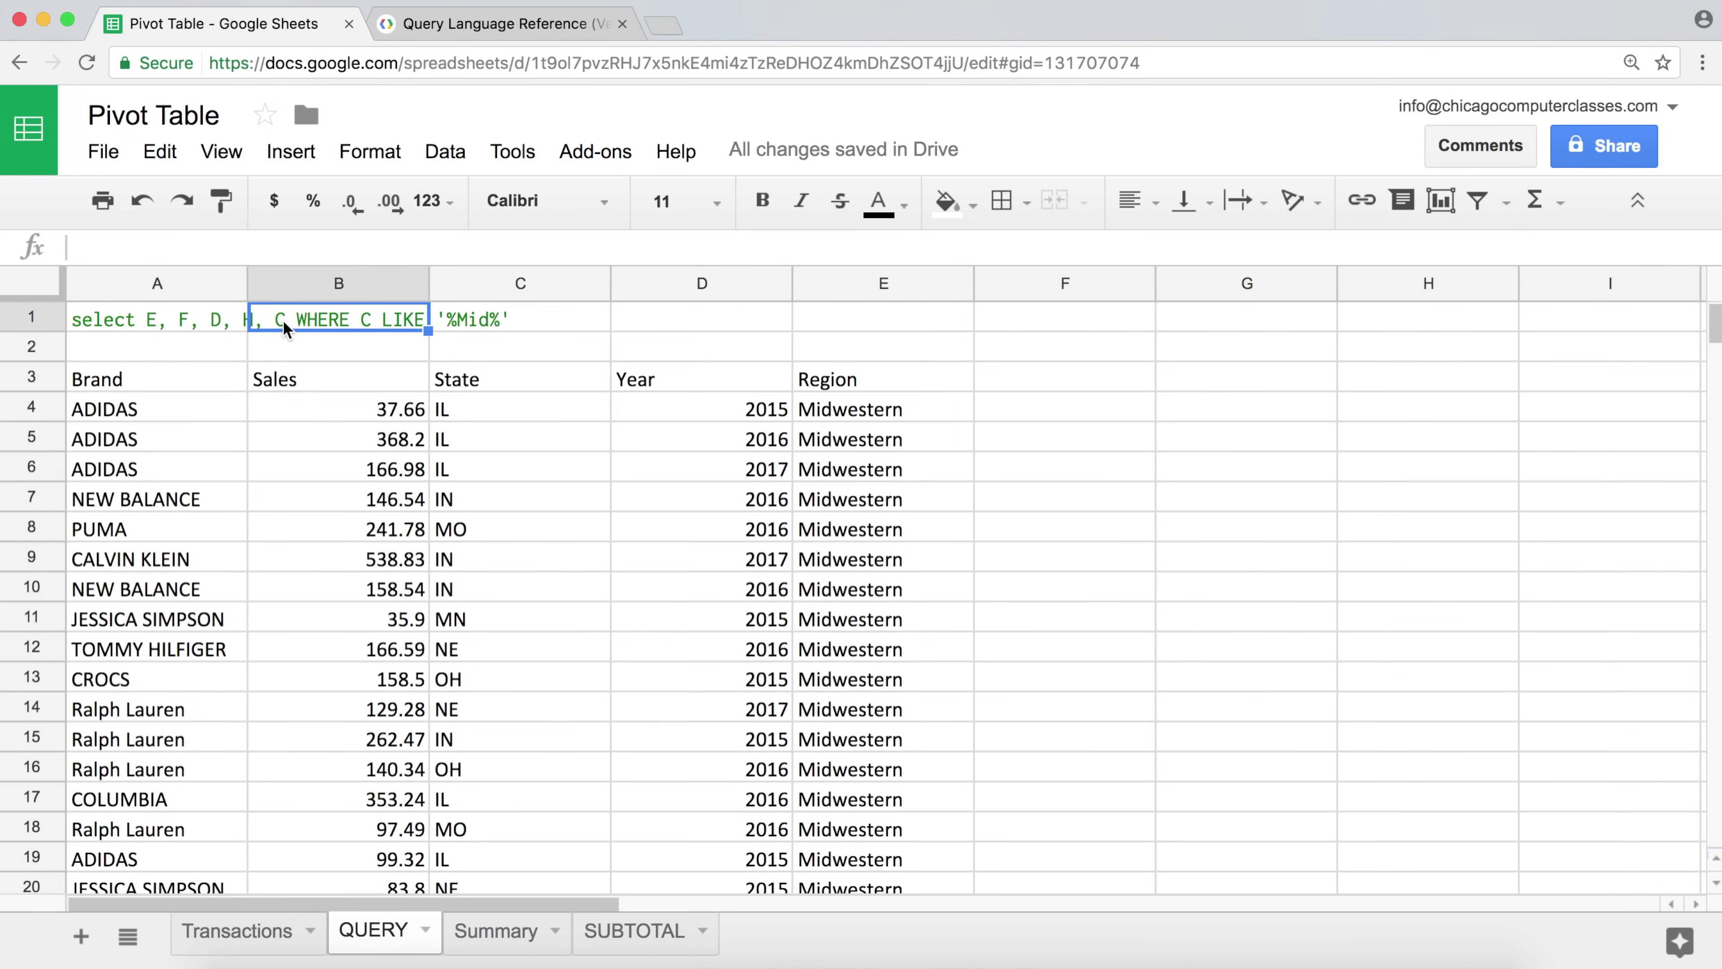
left_click(163, 317)
double_click(286, 246)
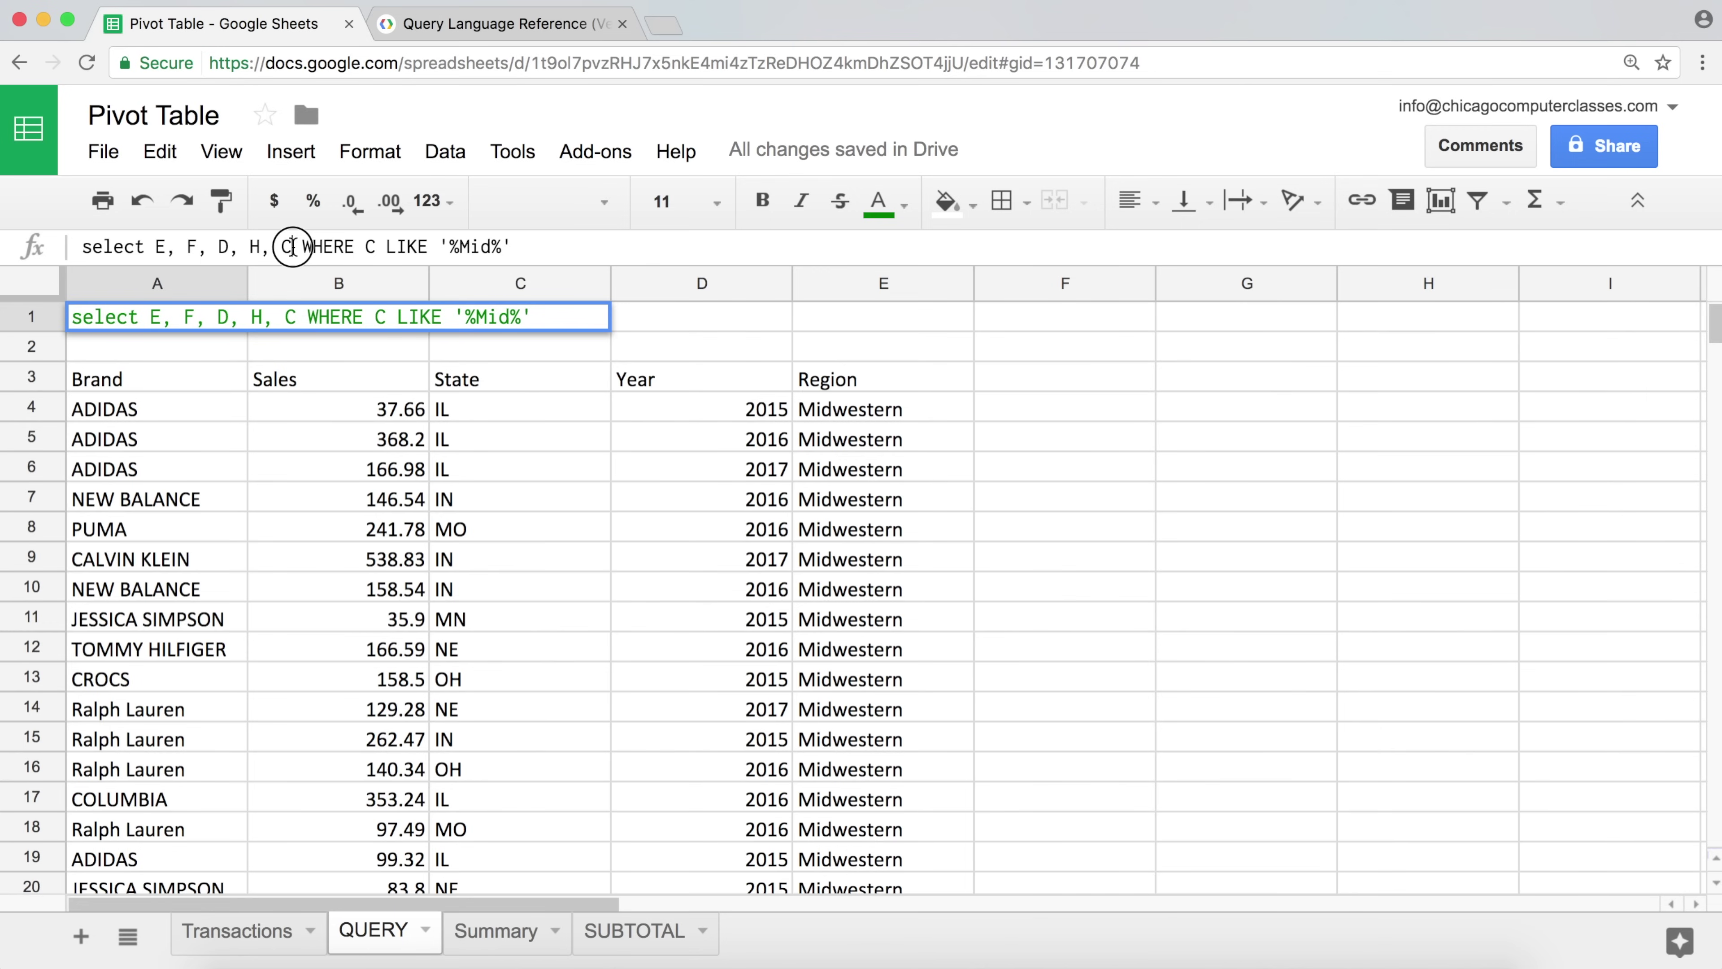
type("K")
double_click(377, 246)
key("BackSpace")
type("K")
- Set the LIKE pattern in A1 to '2015%' and check the returned GDS Date values
left_click_drag(502, 246, 451, 247)
type("2015")
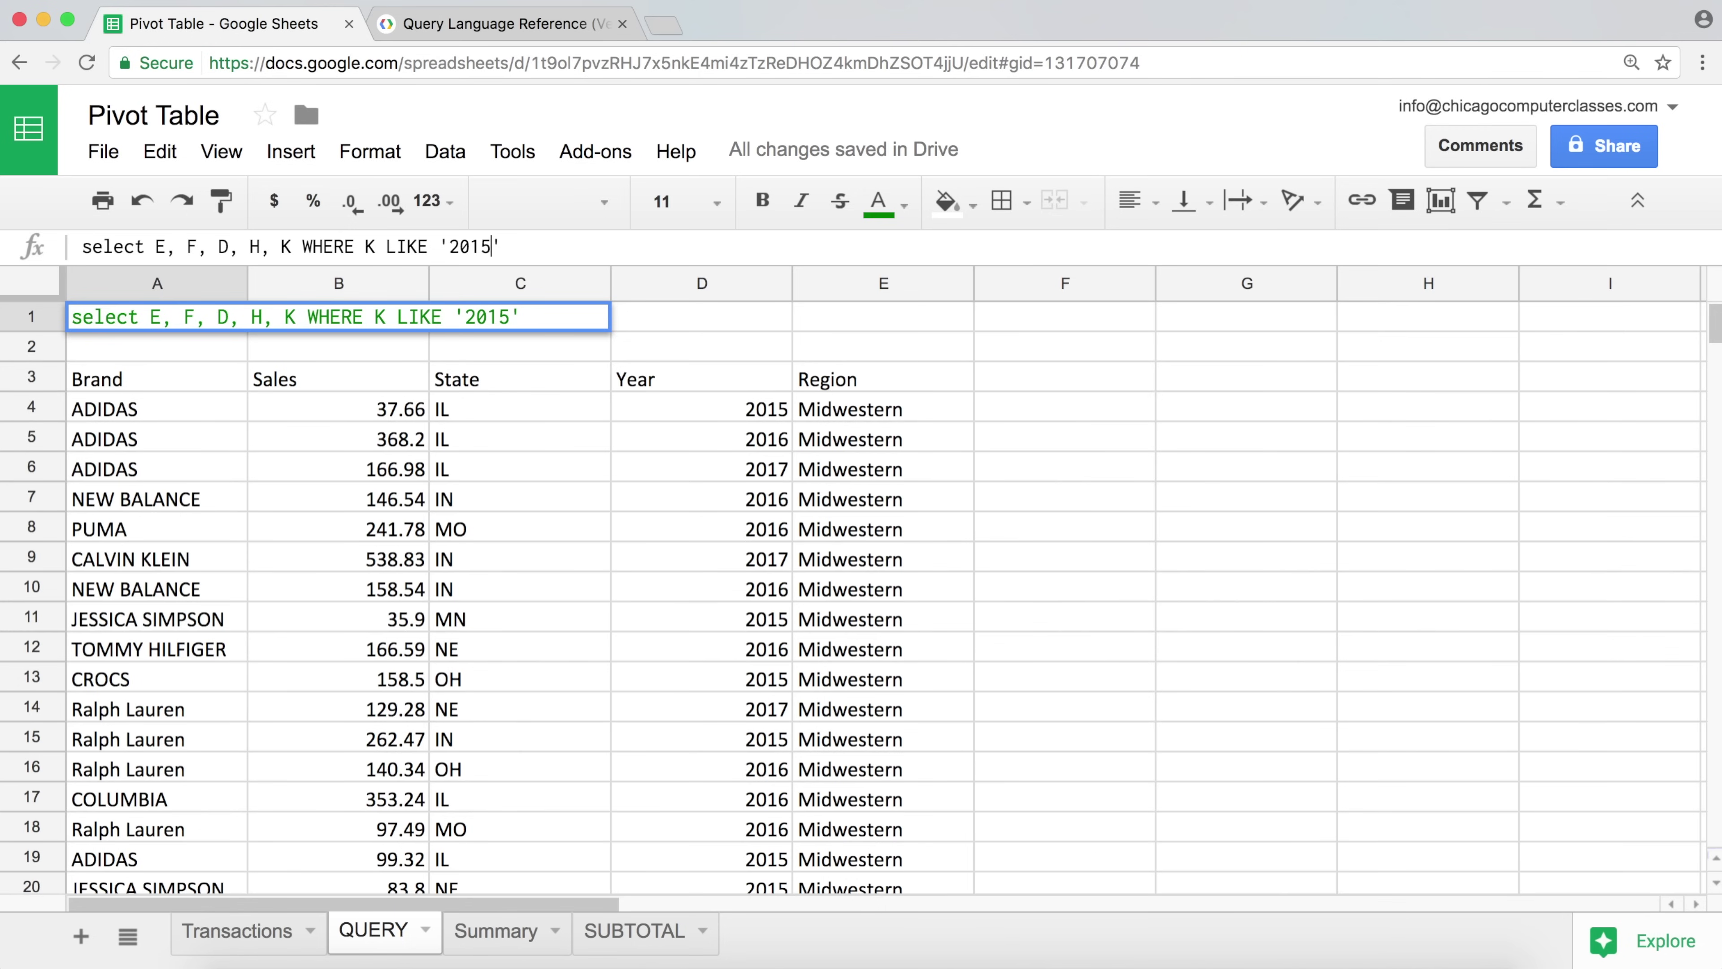
type("%")
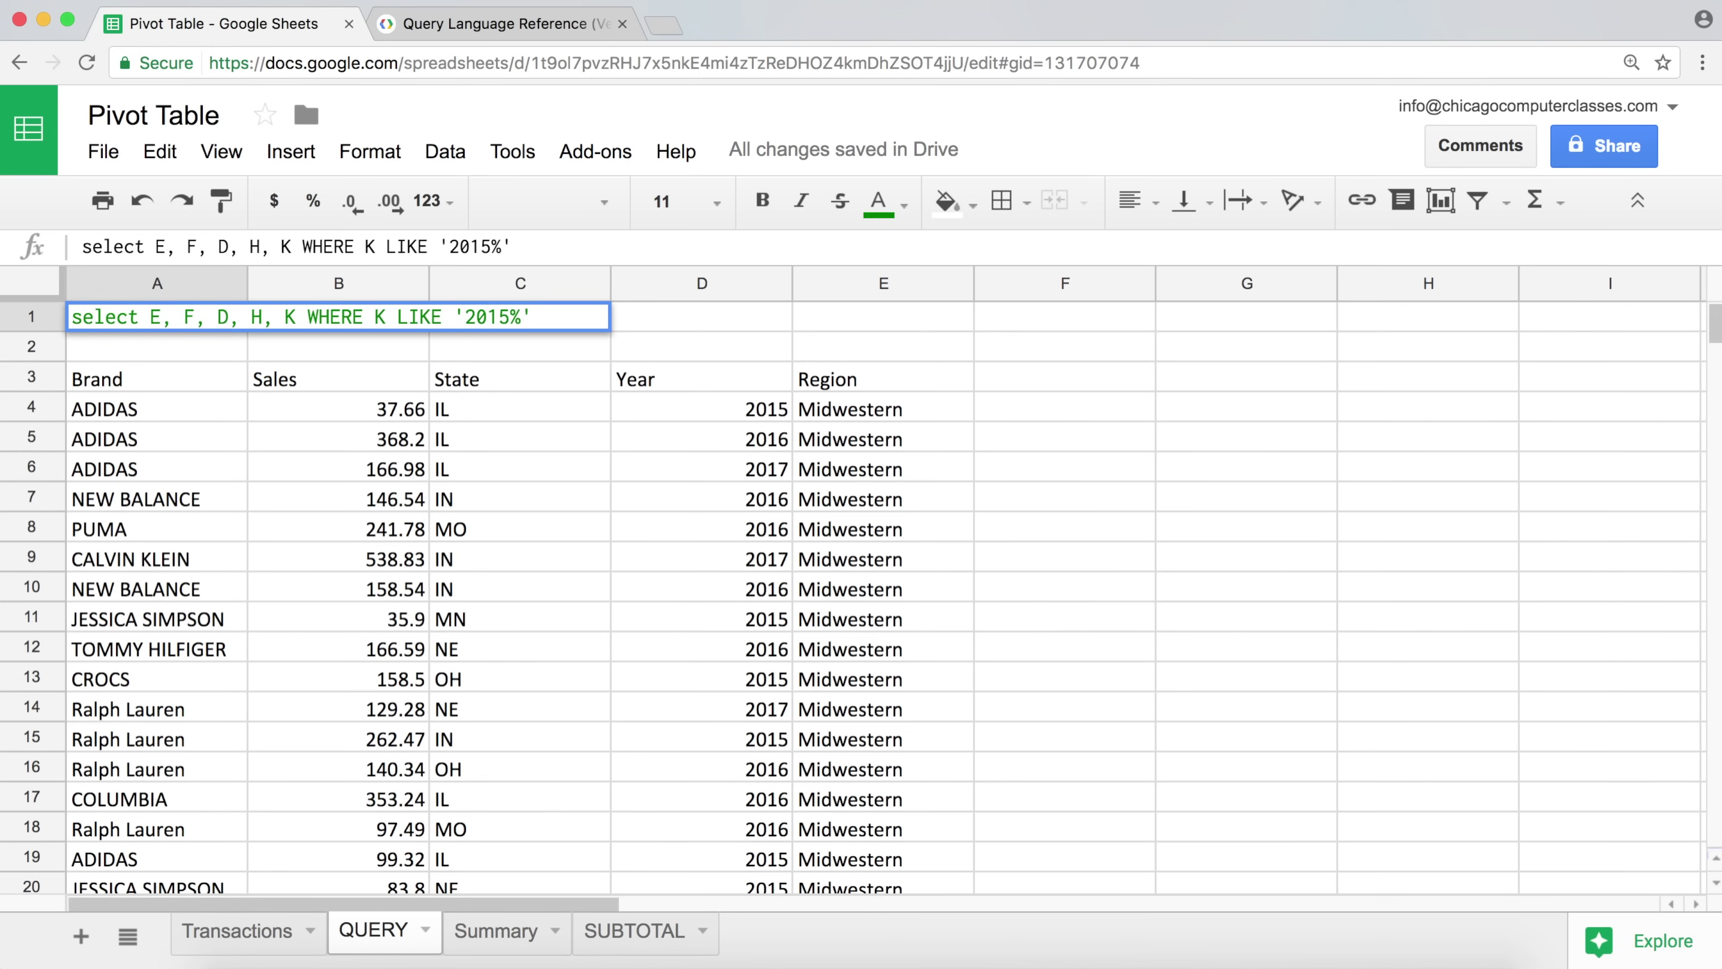
key("Return")
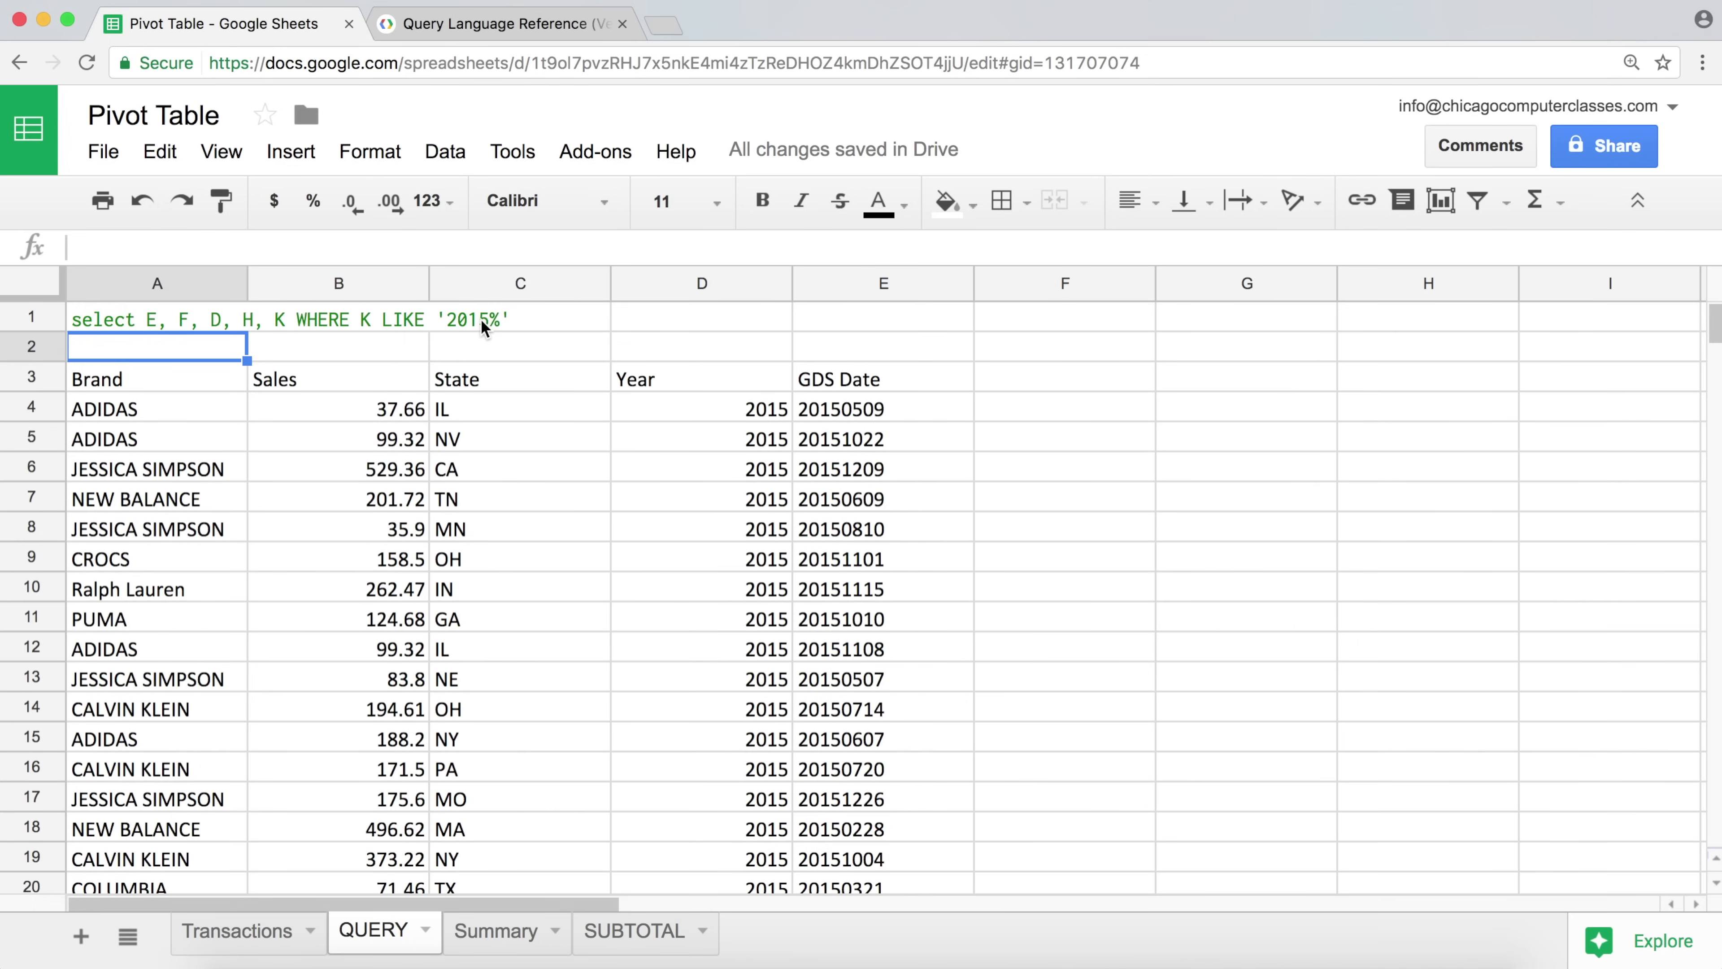
left_click(828, 411)
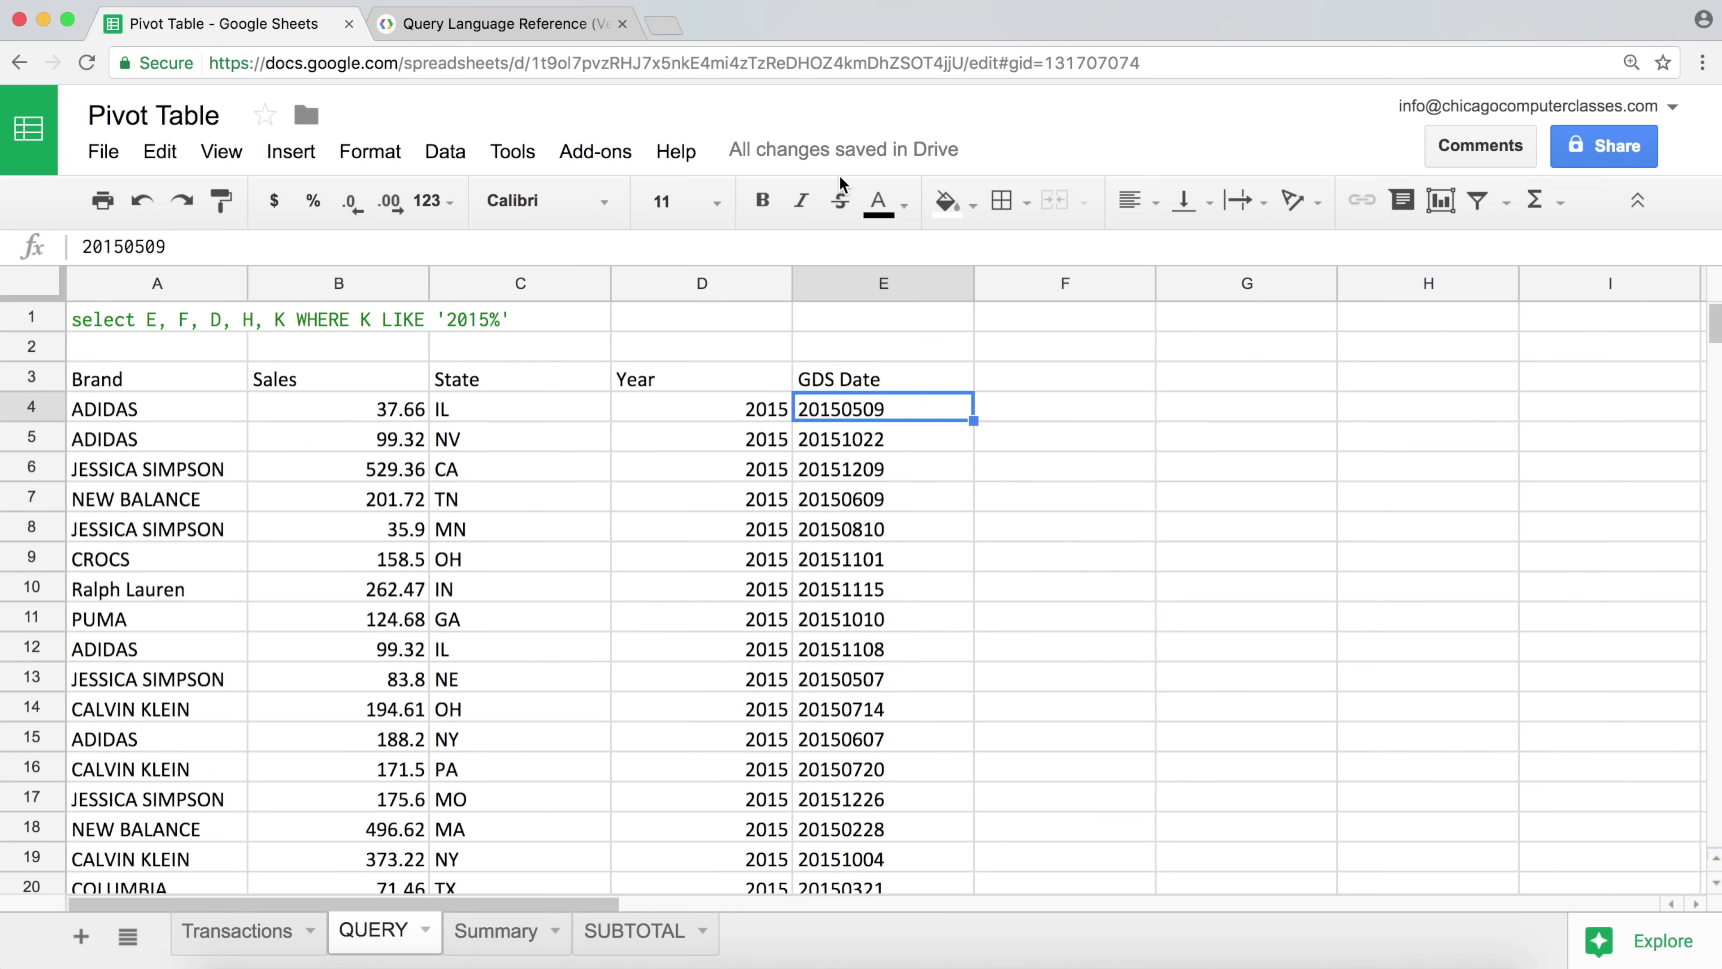
- Change the LIKE pattern in A1 to '2015__07', using two underscores as single-character wildcards for the month
left_click(237, 931)
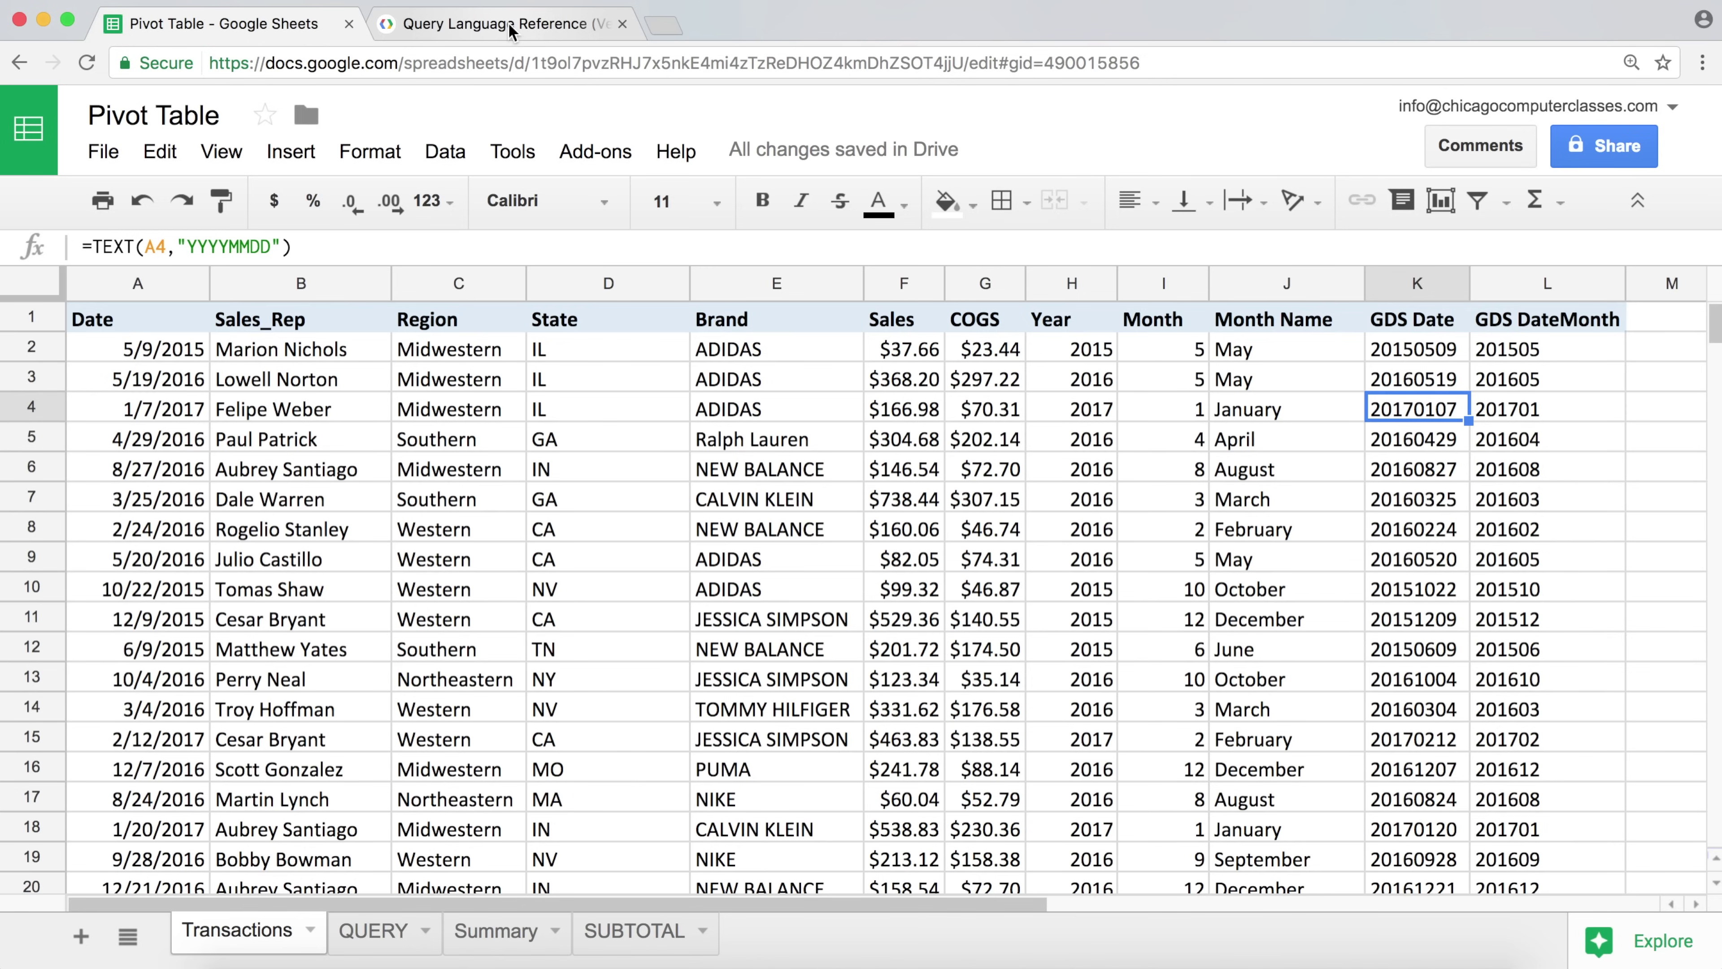
left_click(357, 932)
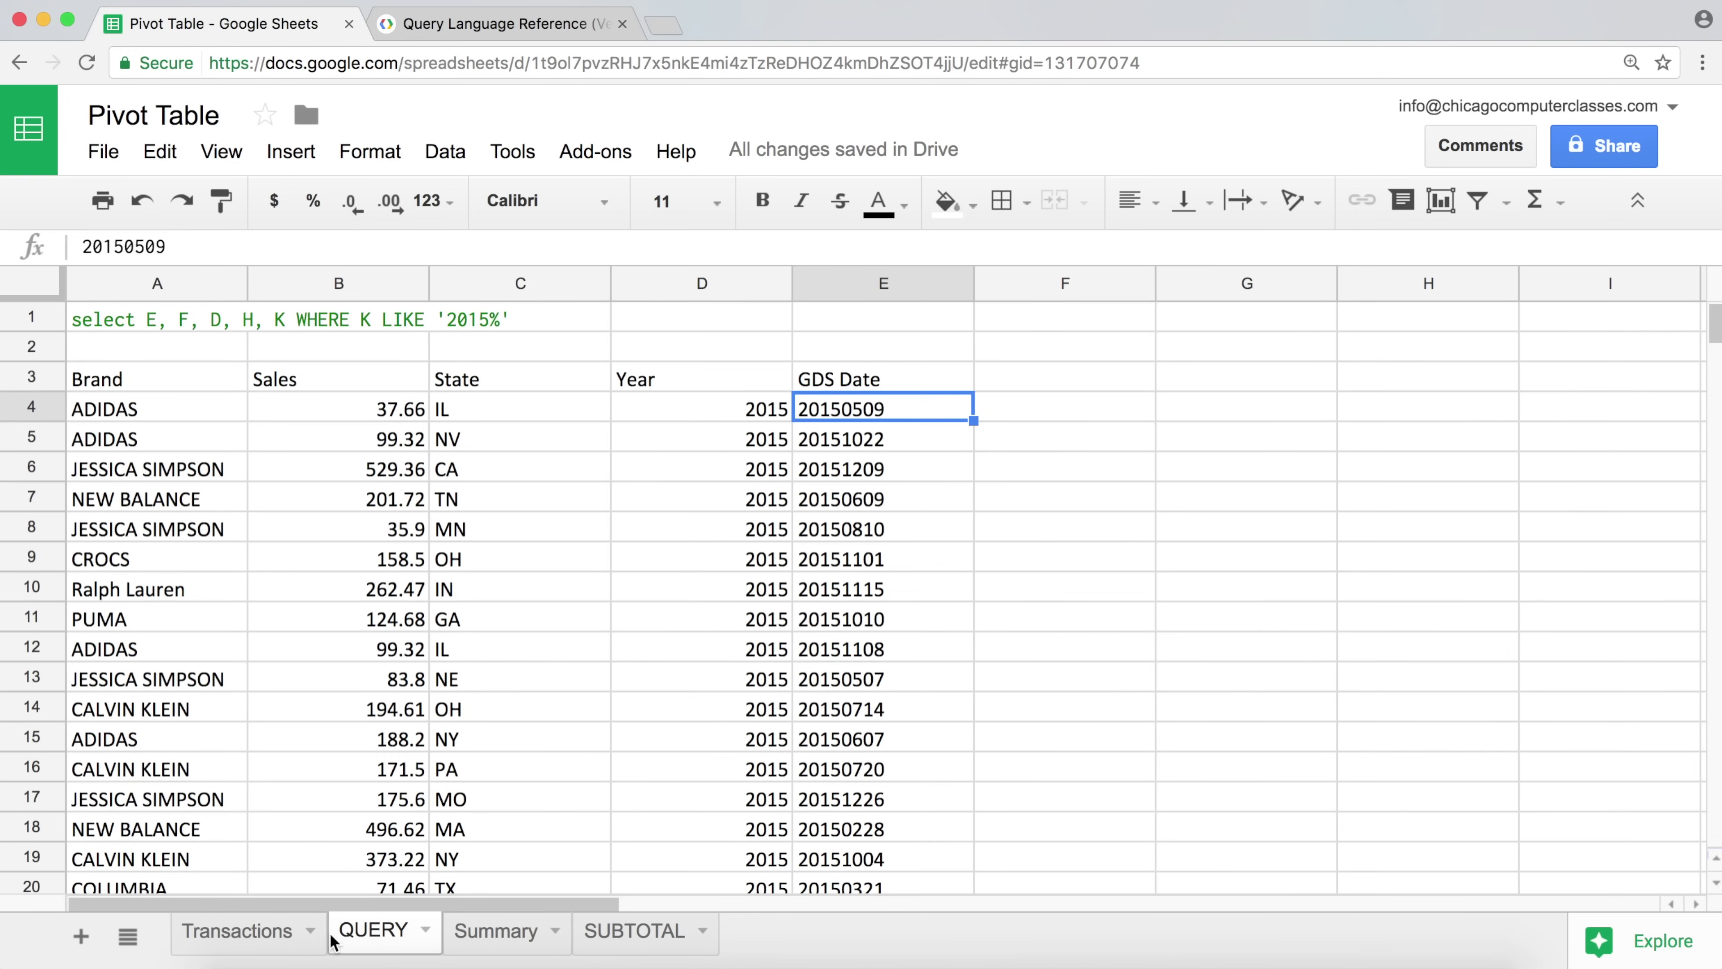
left_click(188, 315)
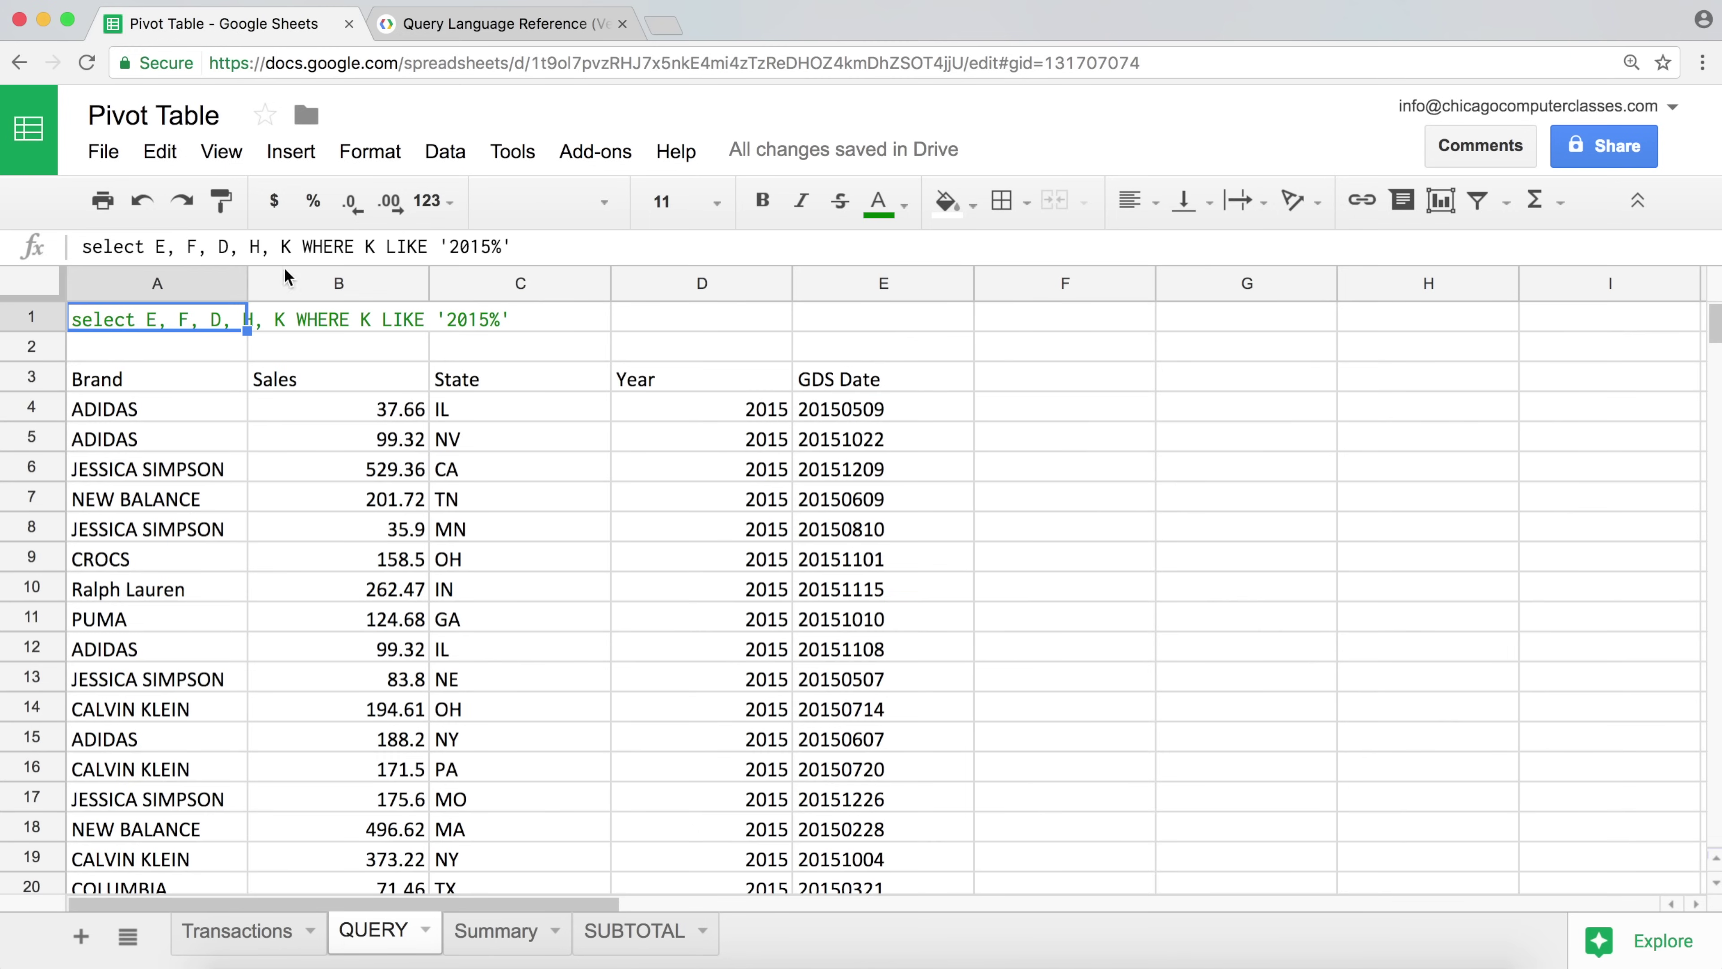
left_click(505, 247)
key("BackSpace")
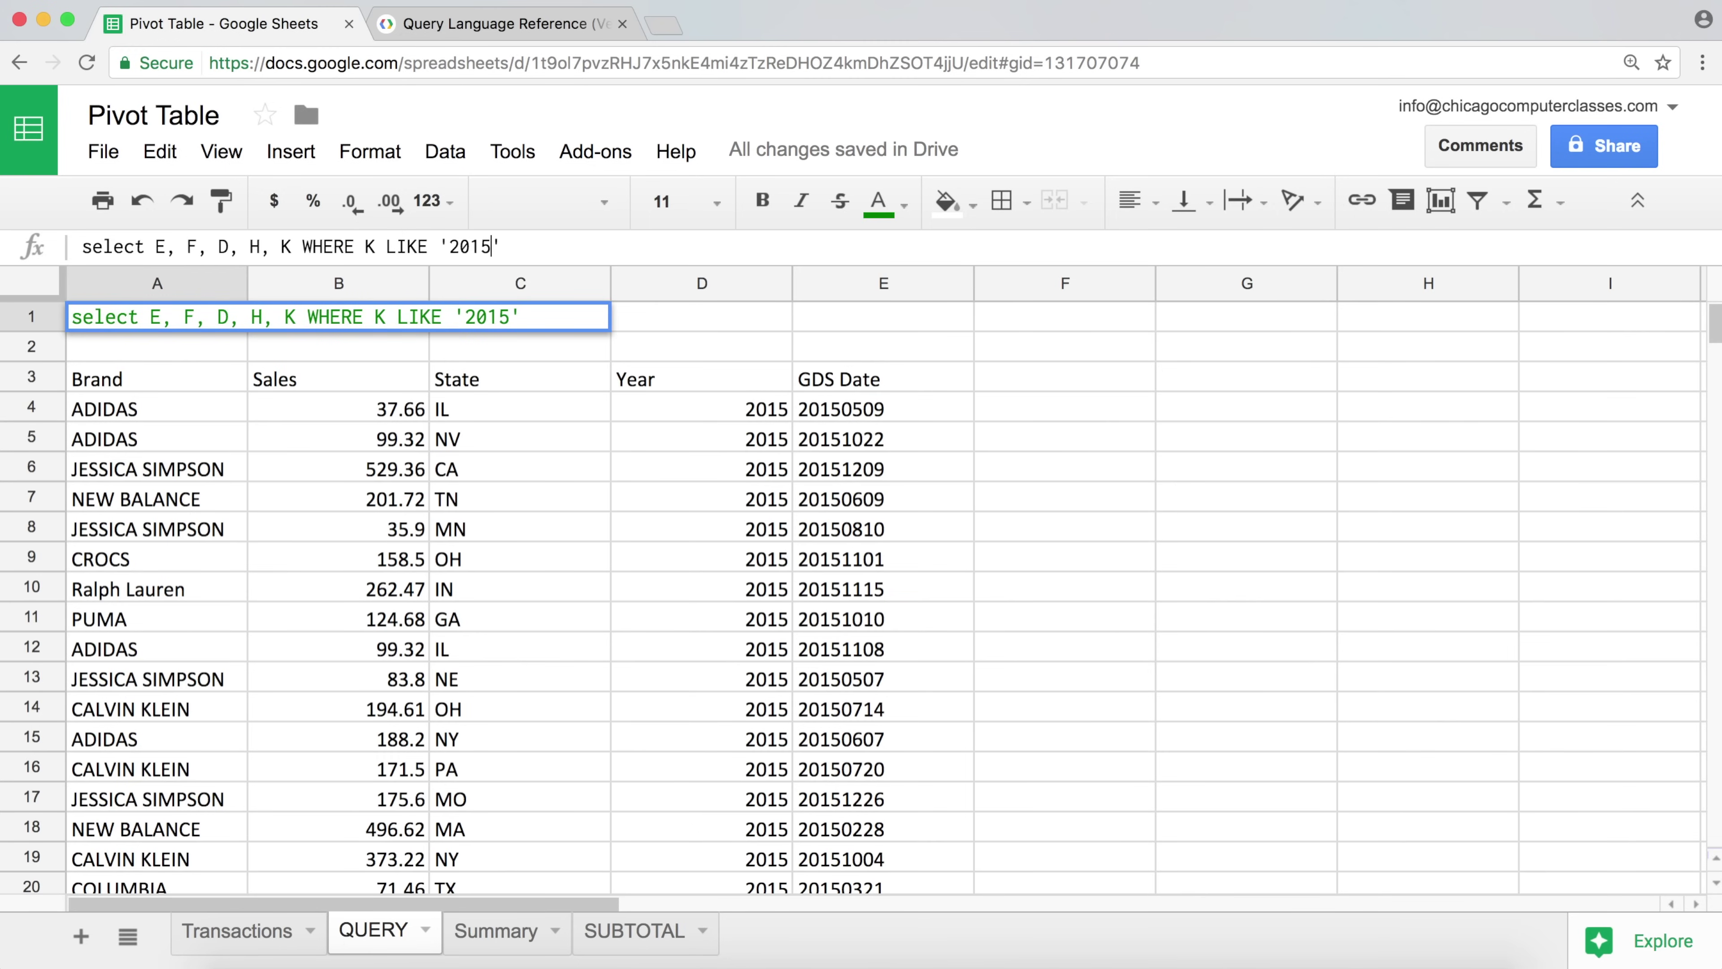
type("__")
left_click_drag(489, 247, 504, 247)
left_click(512, 247)
type("07")
key("Return")
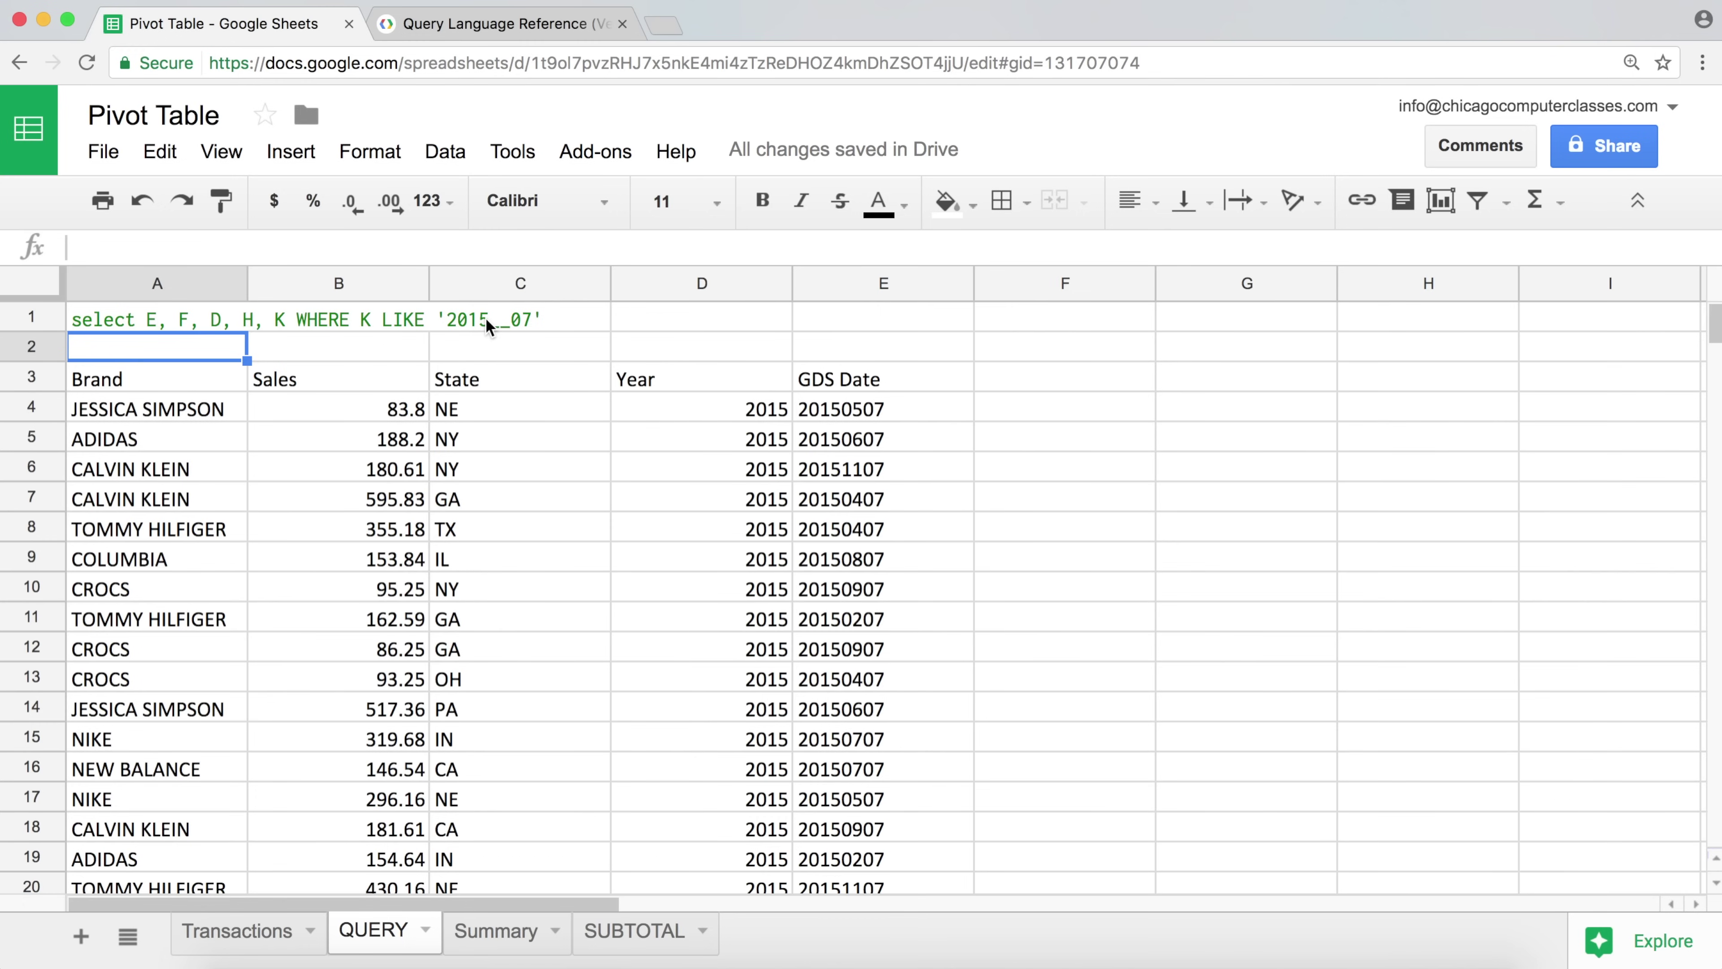
- Replace 2015 in the A1 LIKE pattern with four underscores so it reads '______07', matching any year and month
left_click(234, 321)
left_click_drag(491, 246, 454, 246)
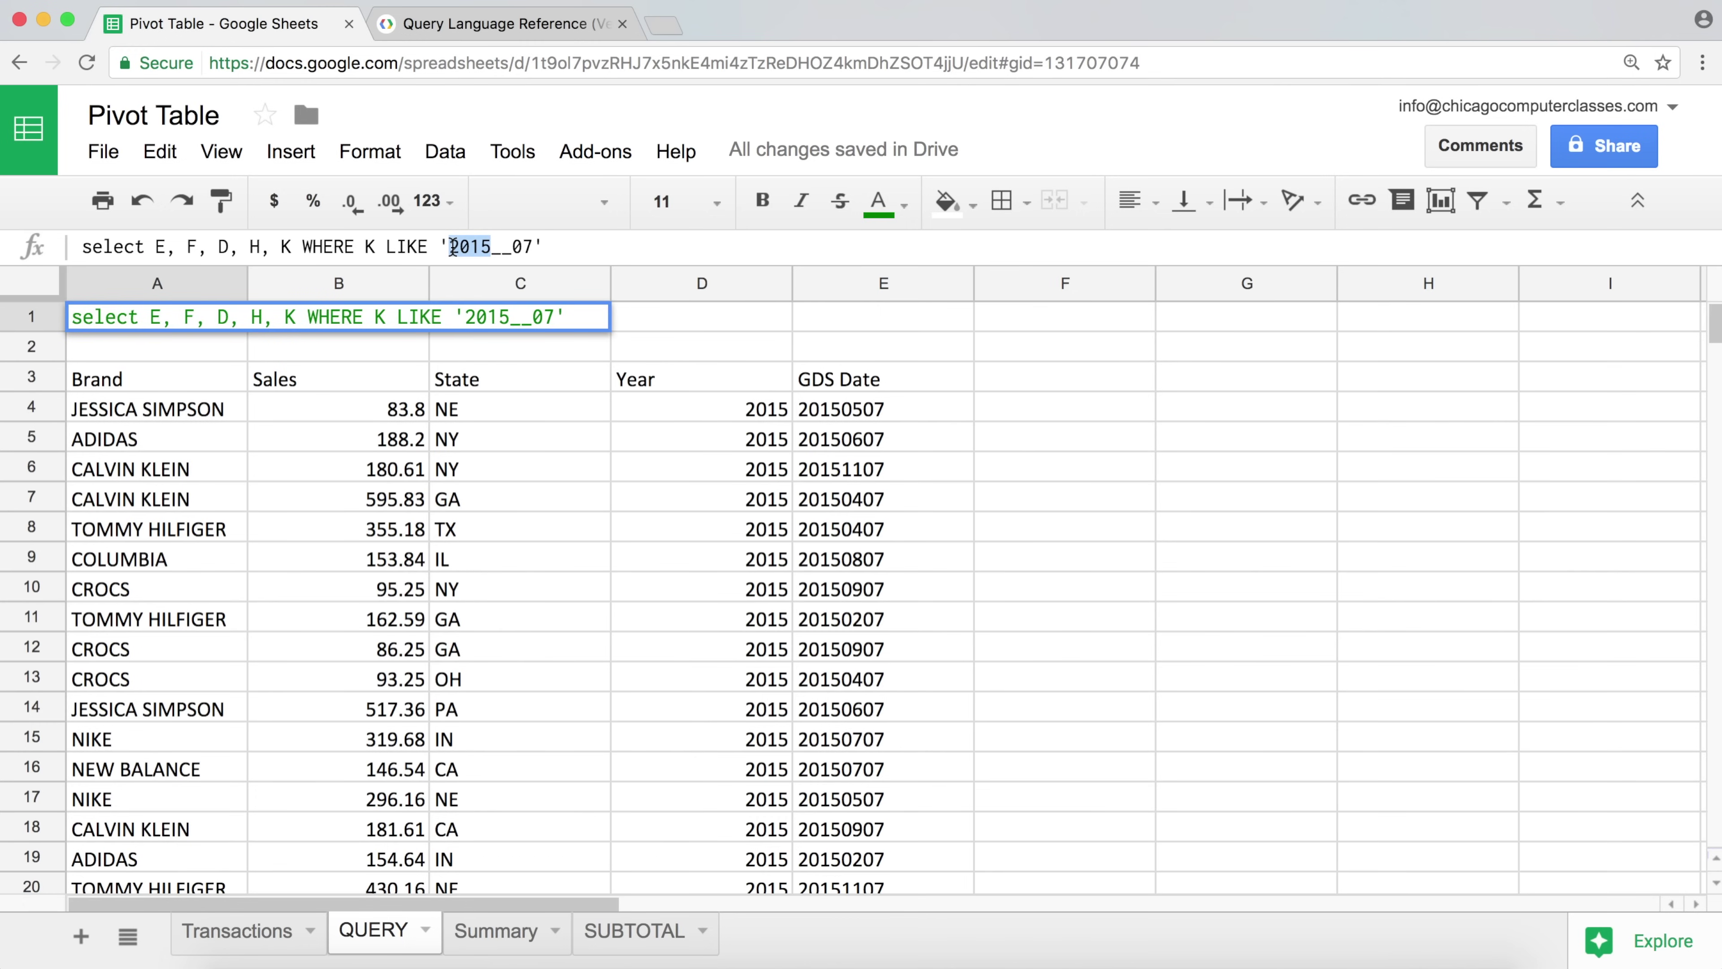
type("____")
key("Return")
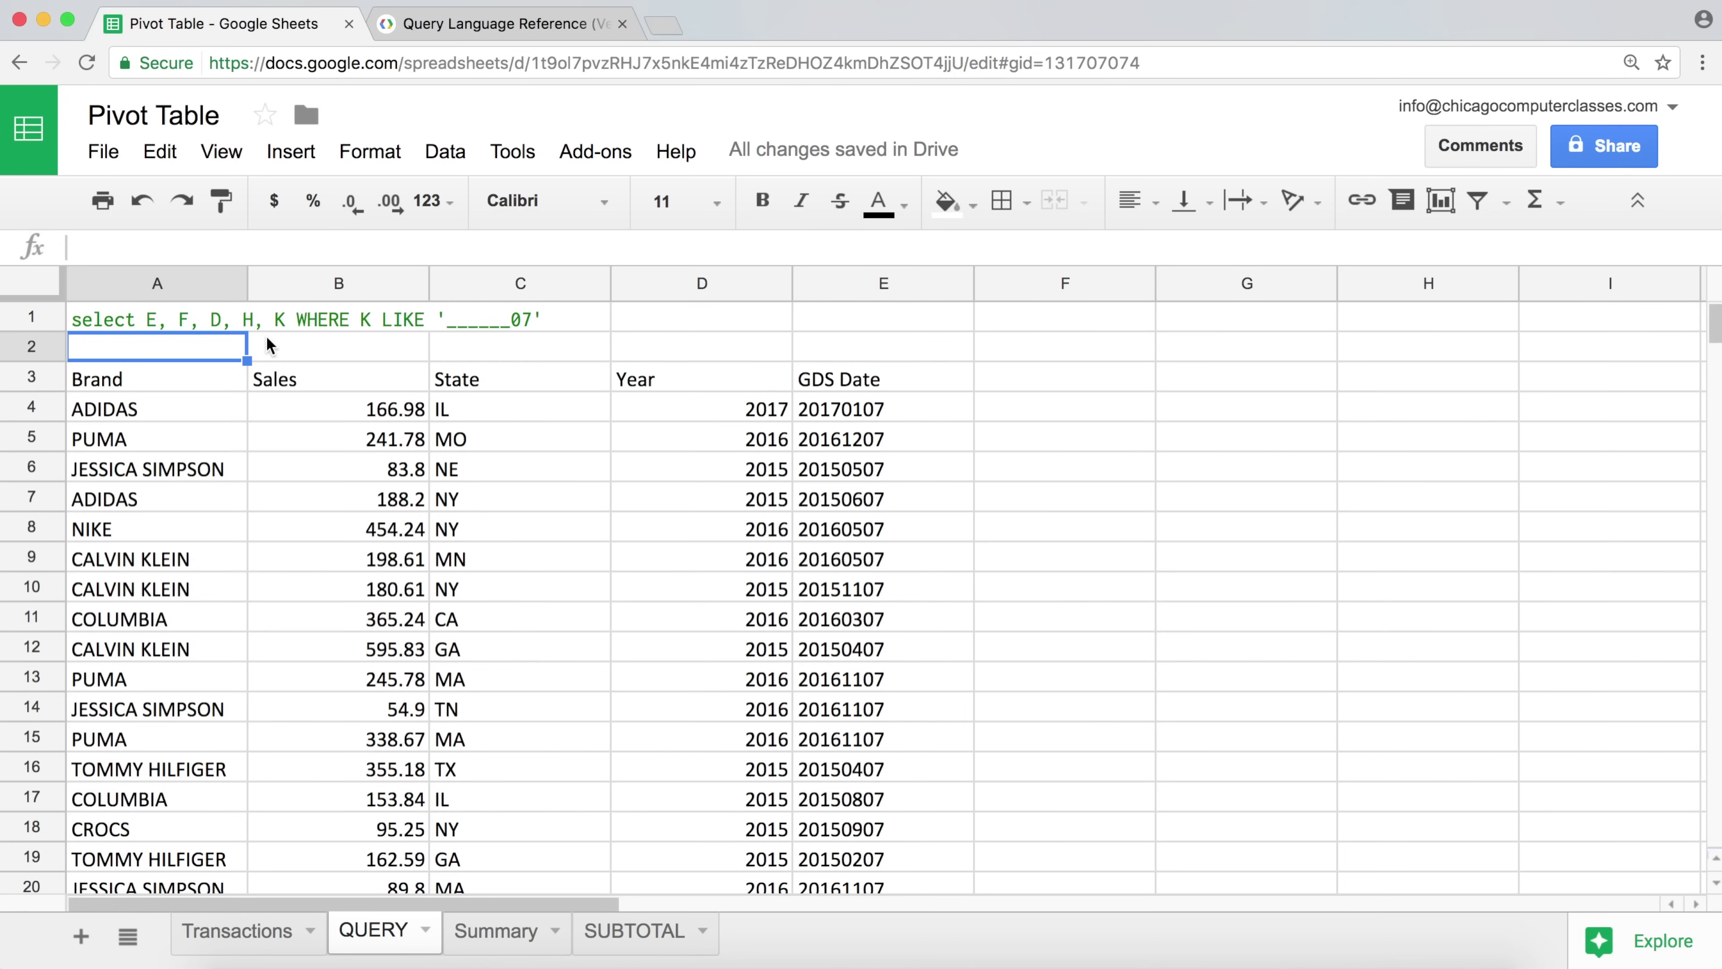
- Review the Transactions sheet's columns against the query text in A1, and return to the QUERY sheet
left_click(154, 323)
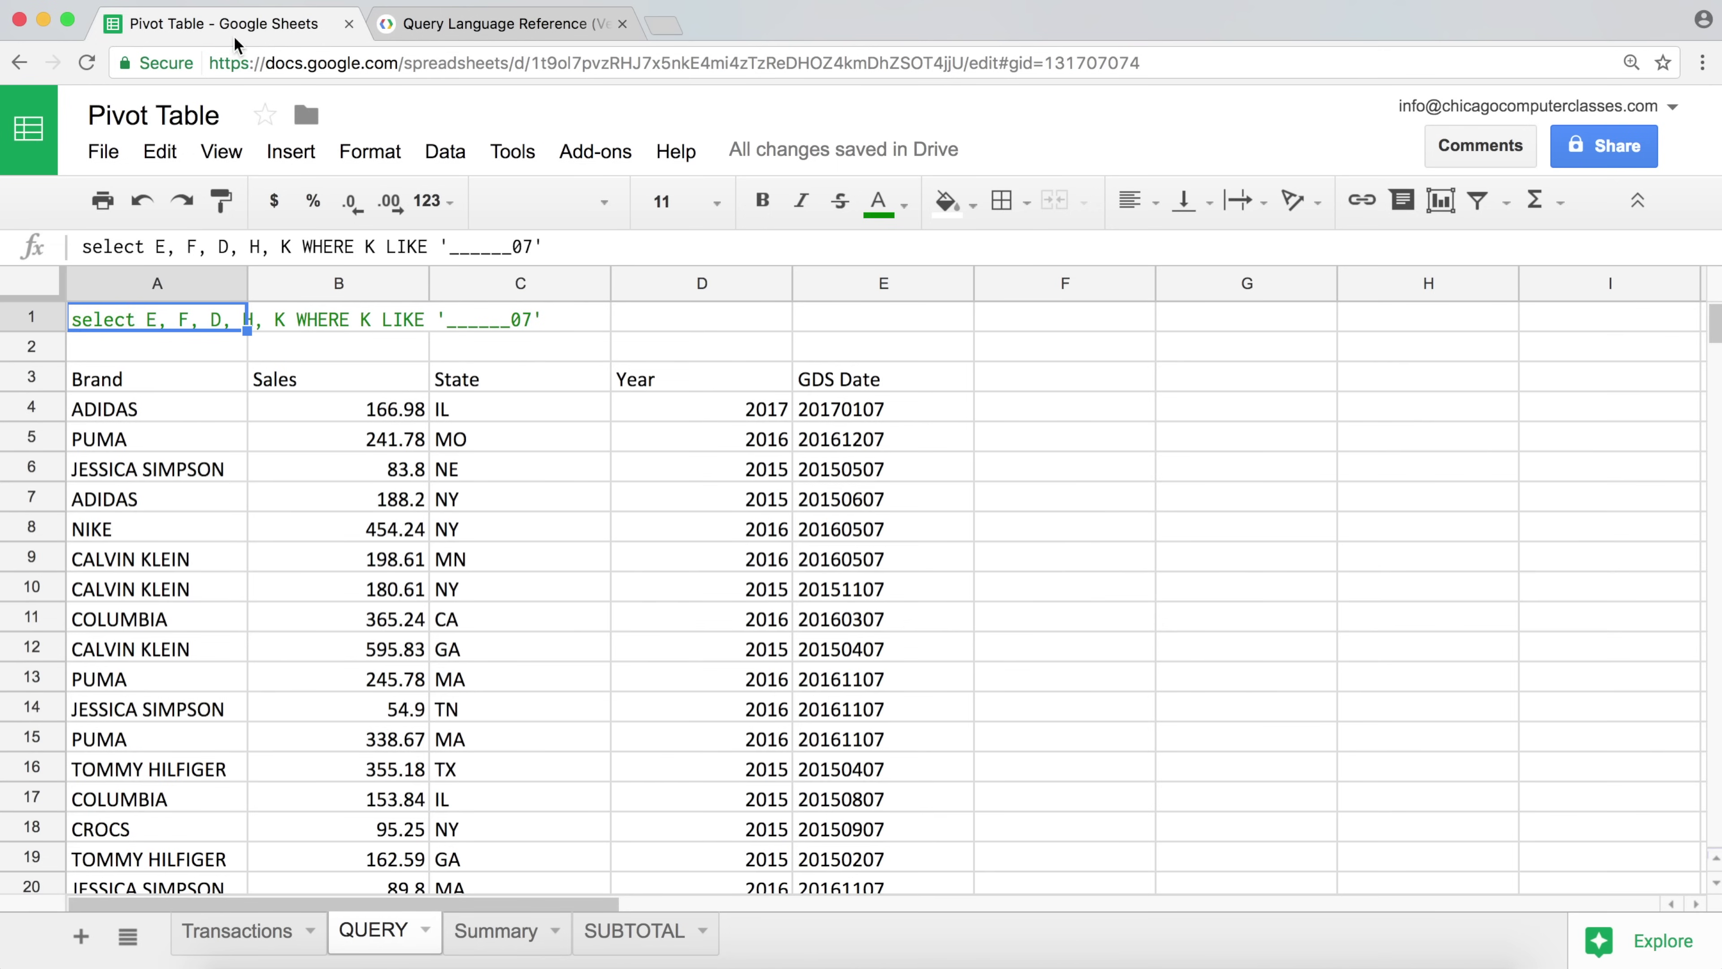
left_click(258, 936)
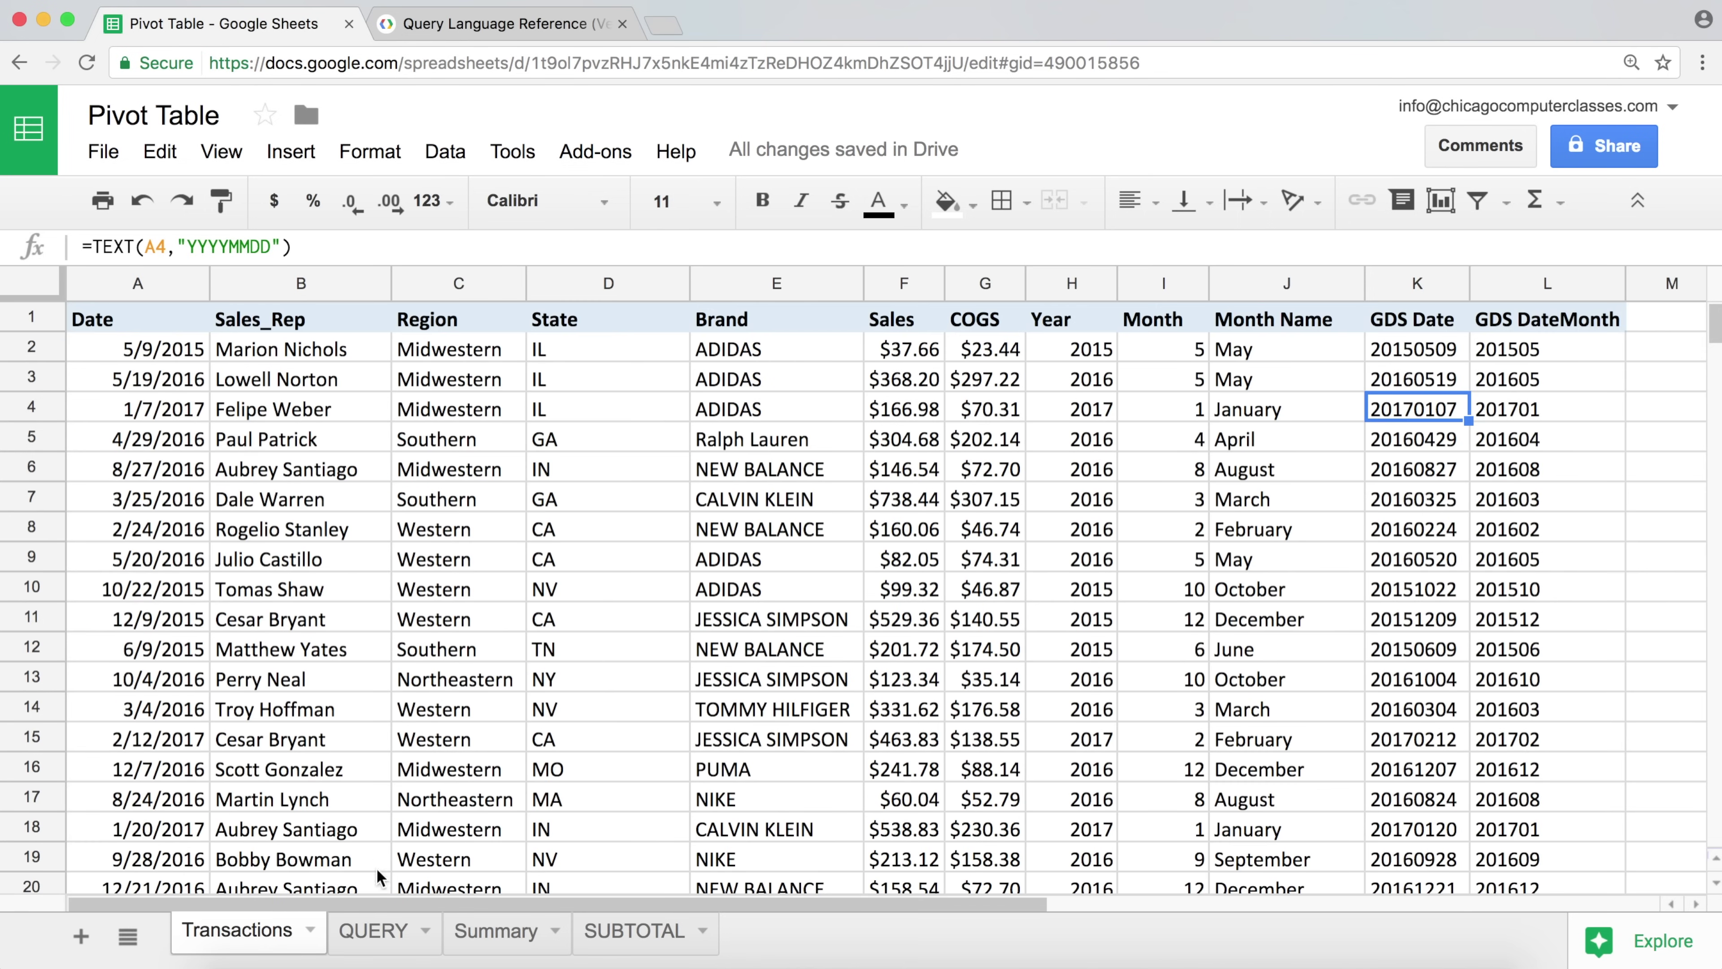
left_click(378, 938)
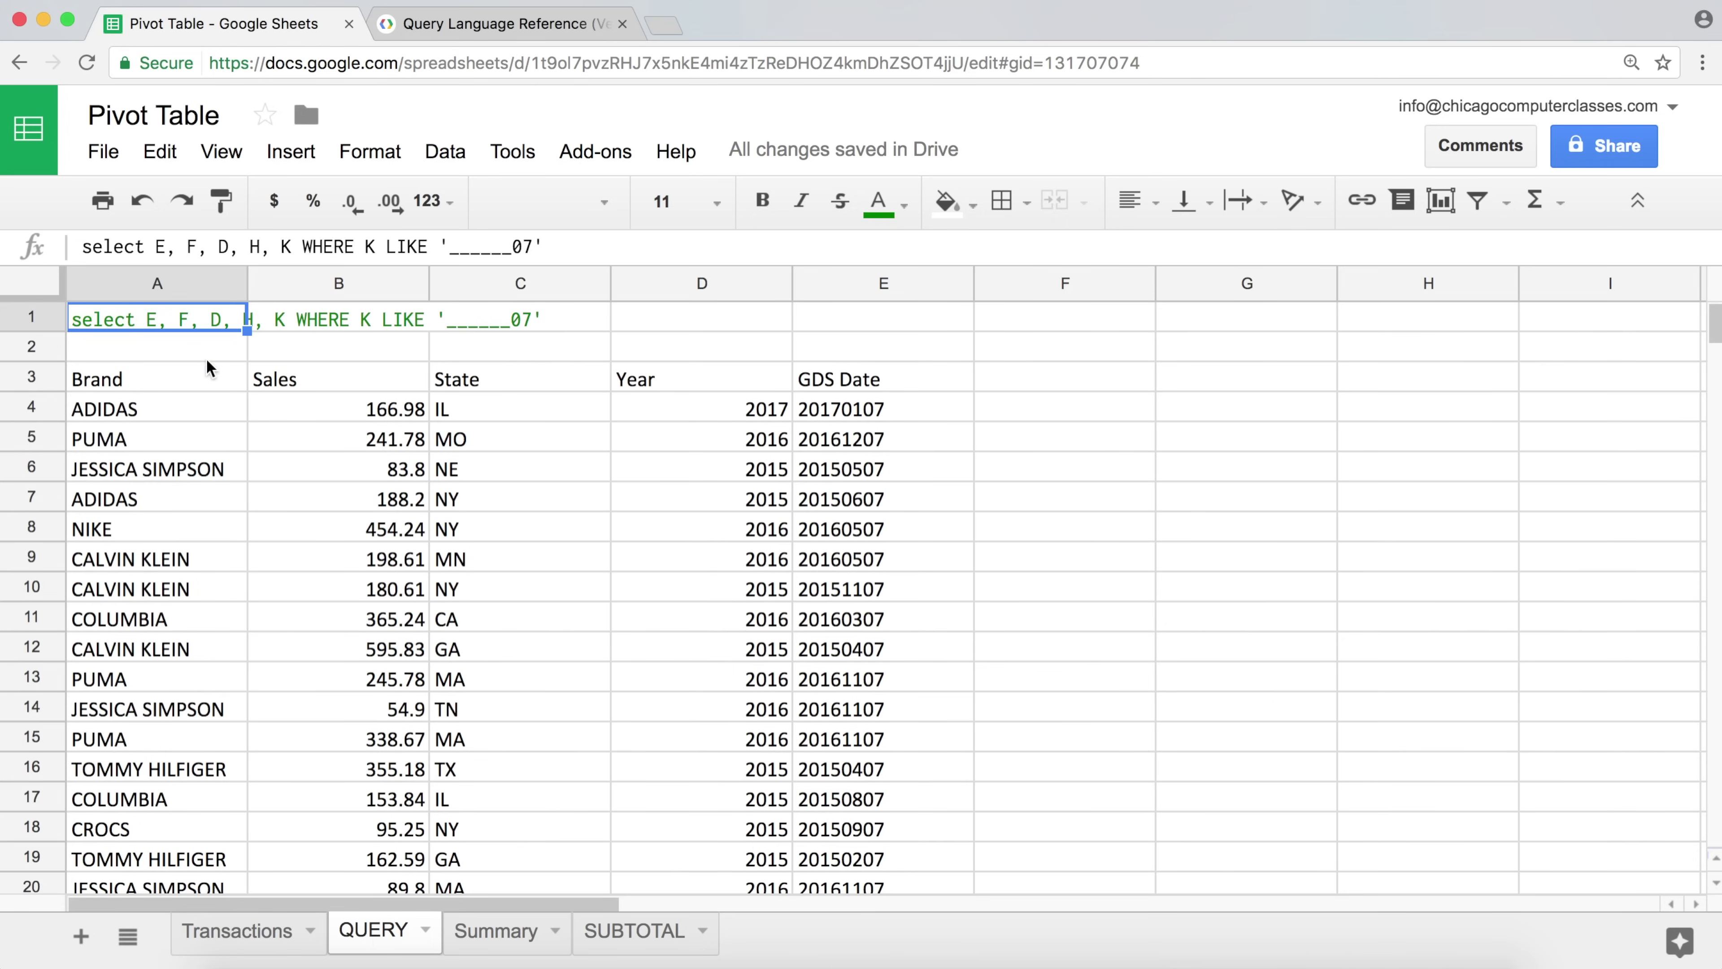